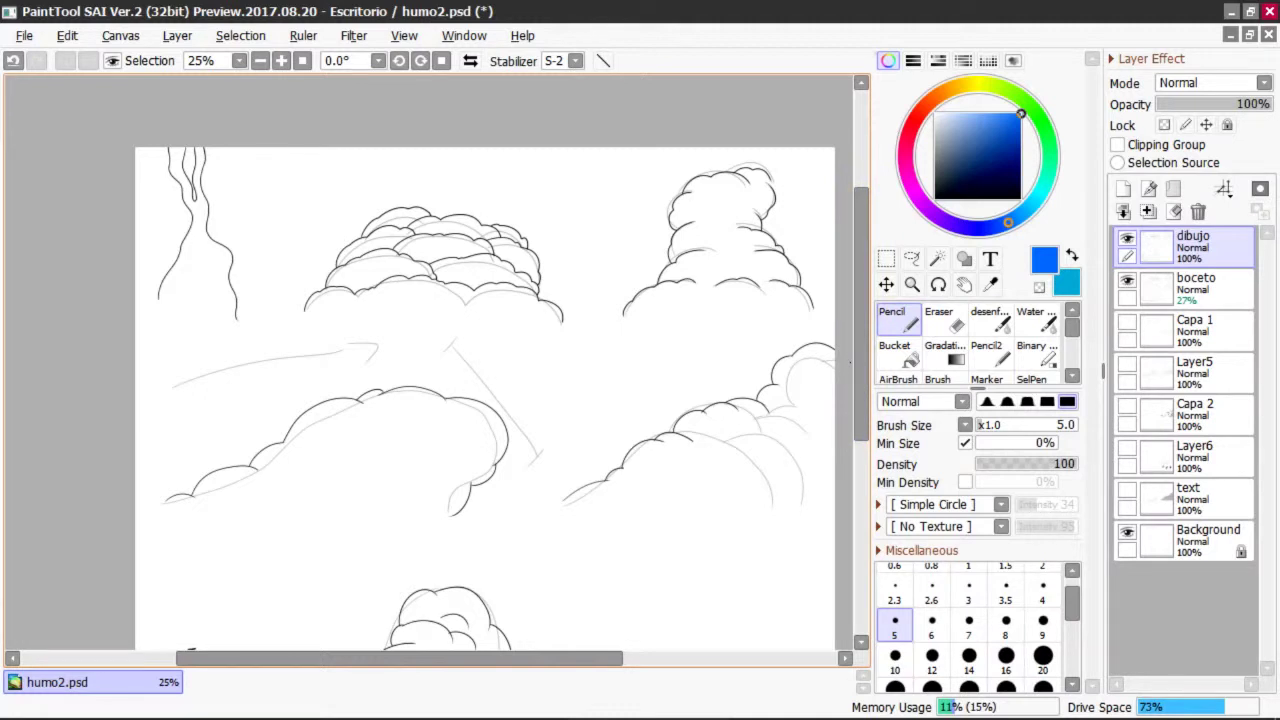
# - Look over the smoke and cloud line drawings on the upper part of the canvas
pyautogui.scroll(1, 856, 368)
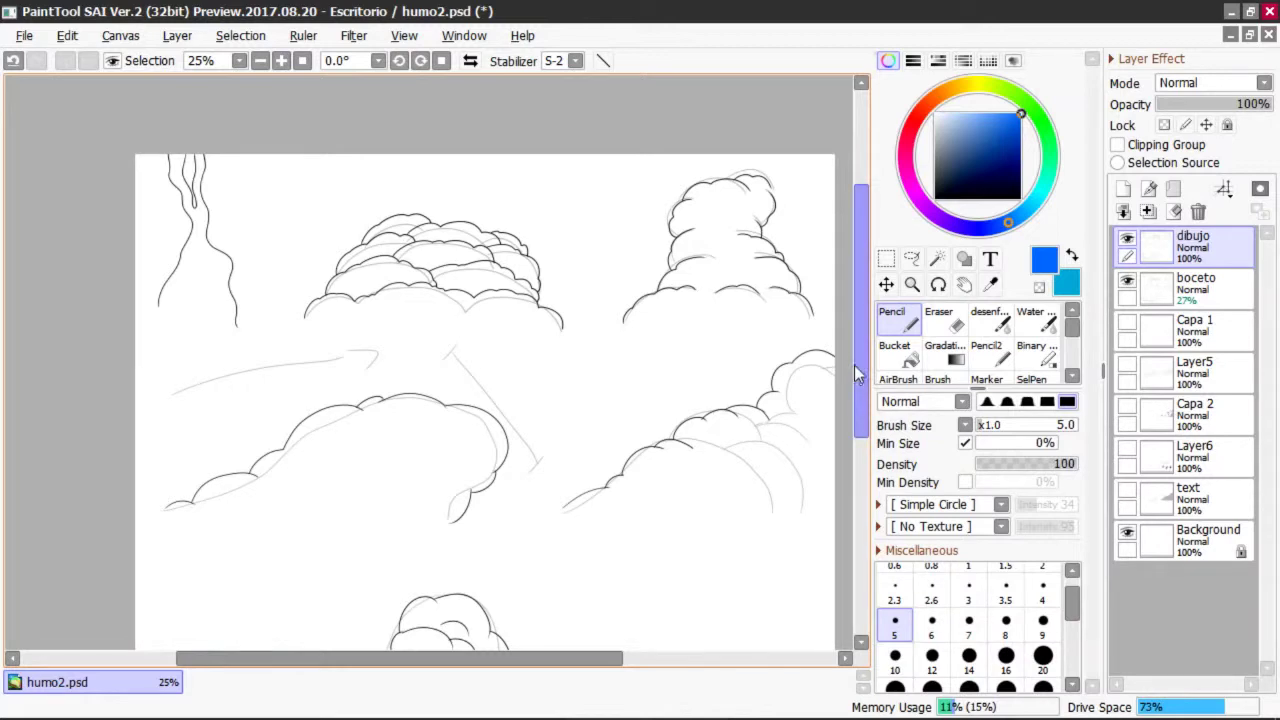
pyautogui.scroll(3, 860, 350)
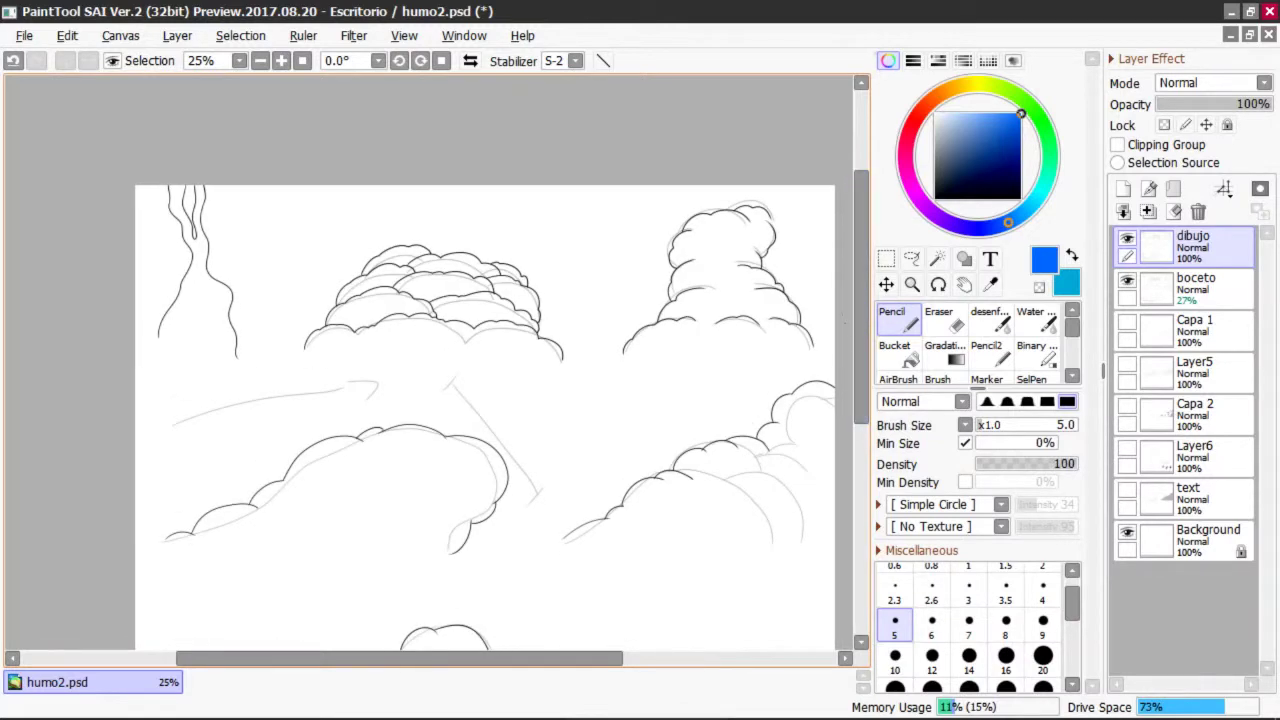
pyautogui.moveTo(860, 335); pyautogui.dragTo(860, 333)
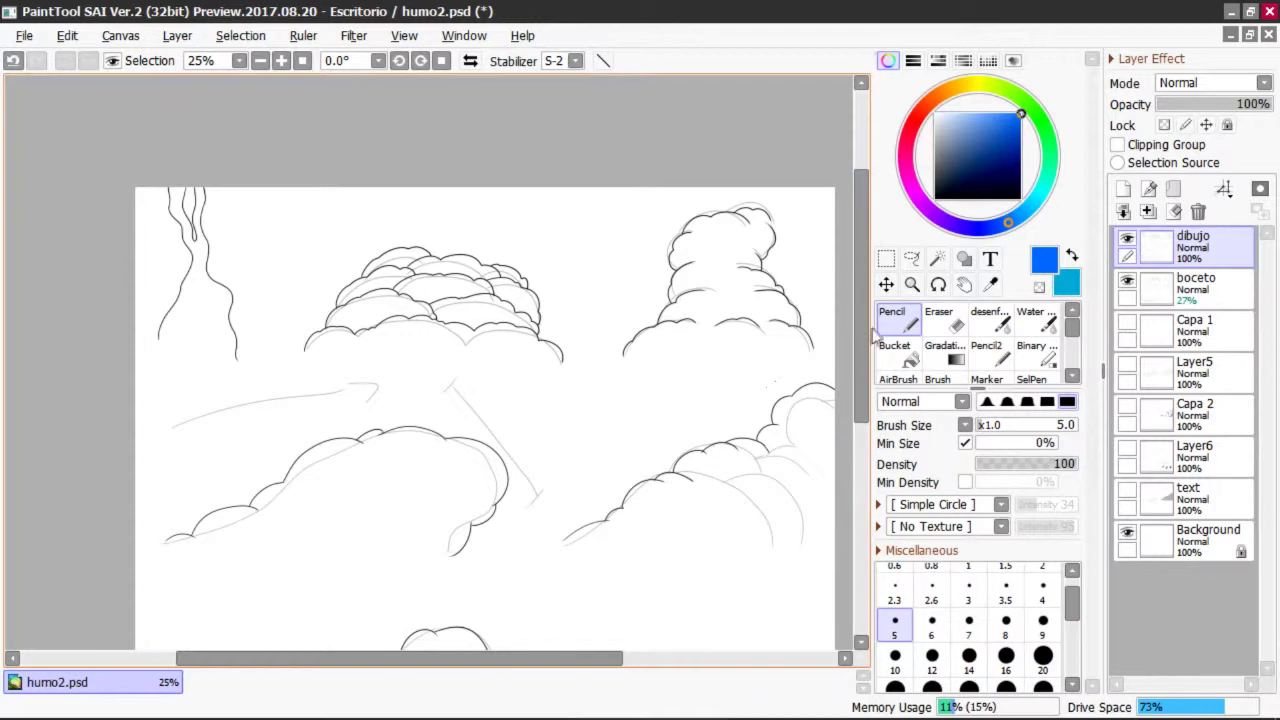
pyautogui.scroll(3, 865, 337)
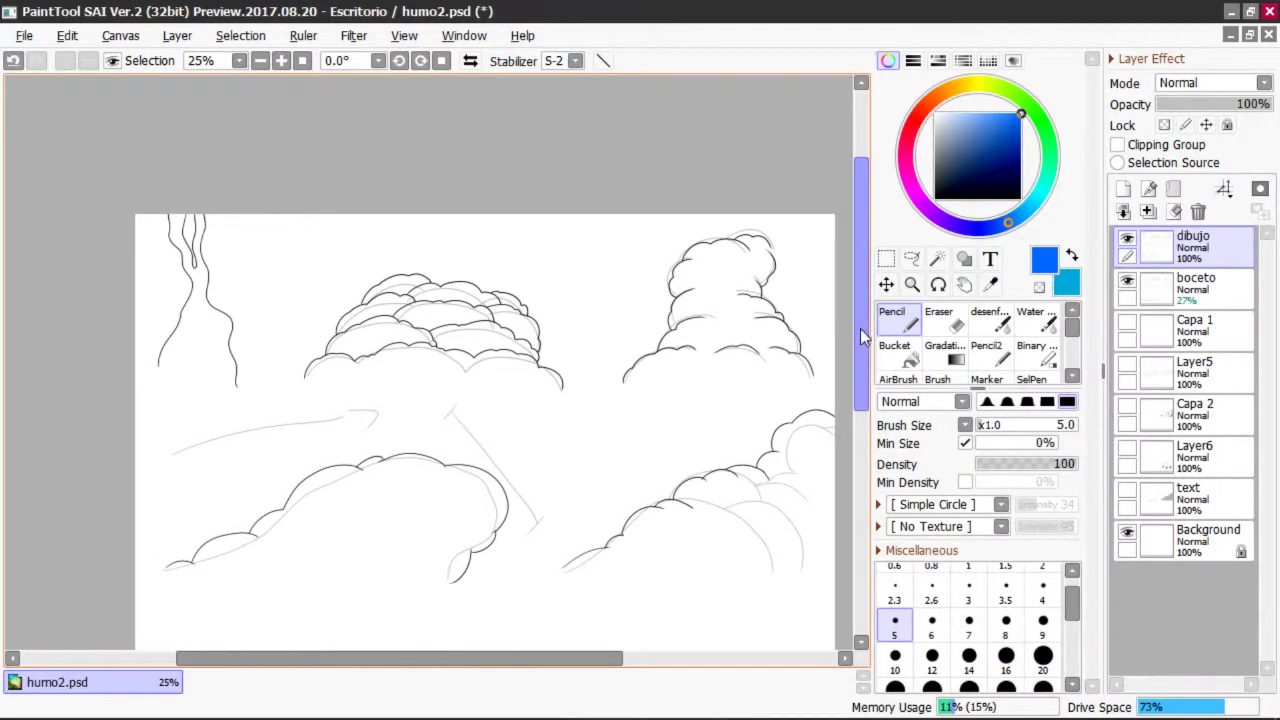
pyautogui.scroll(1, 700, 500)
pyautogui.moveTo(555, 670); pyautogui.dragTo(530, 663)
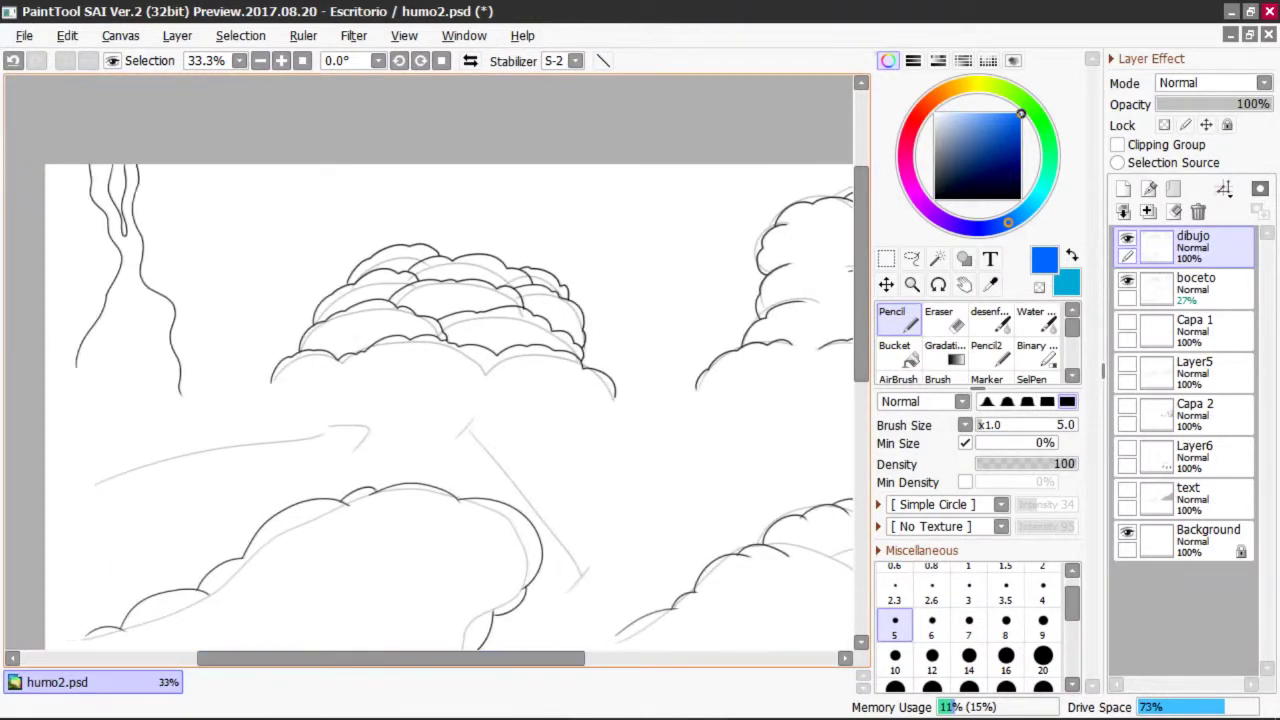
pyautogui.moveTo(857, 334); pyautogui.dragTo(860, 326)
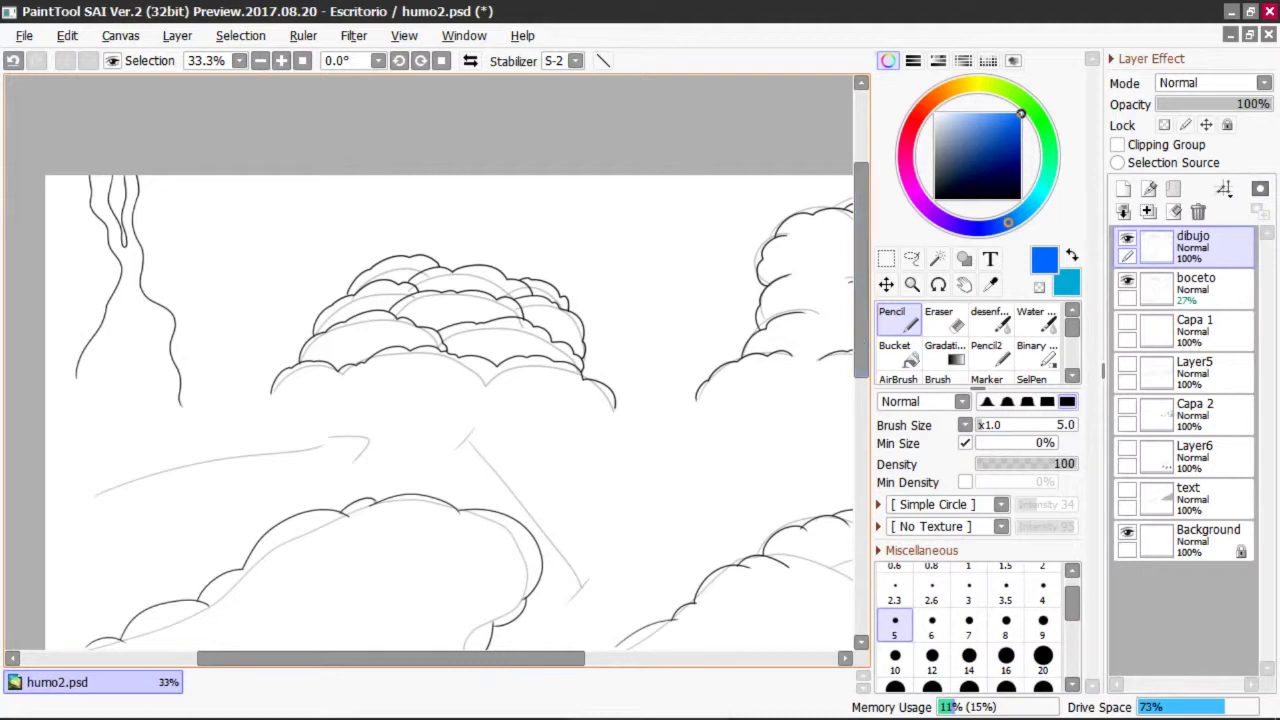
pyautogui.moveTo(500, 658); pyautogui.dragTo(470, 658)
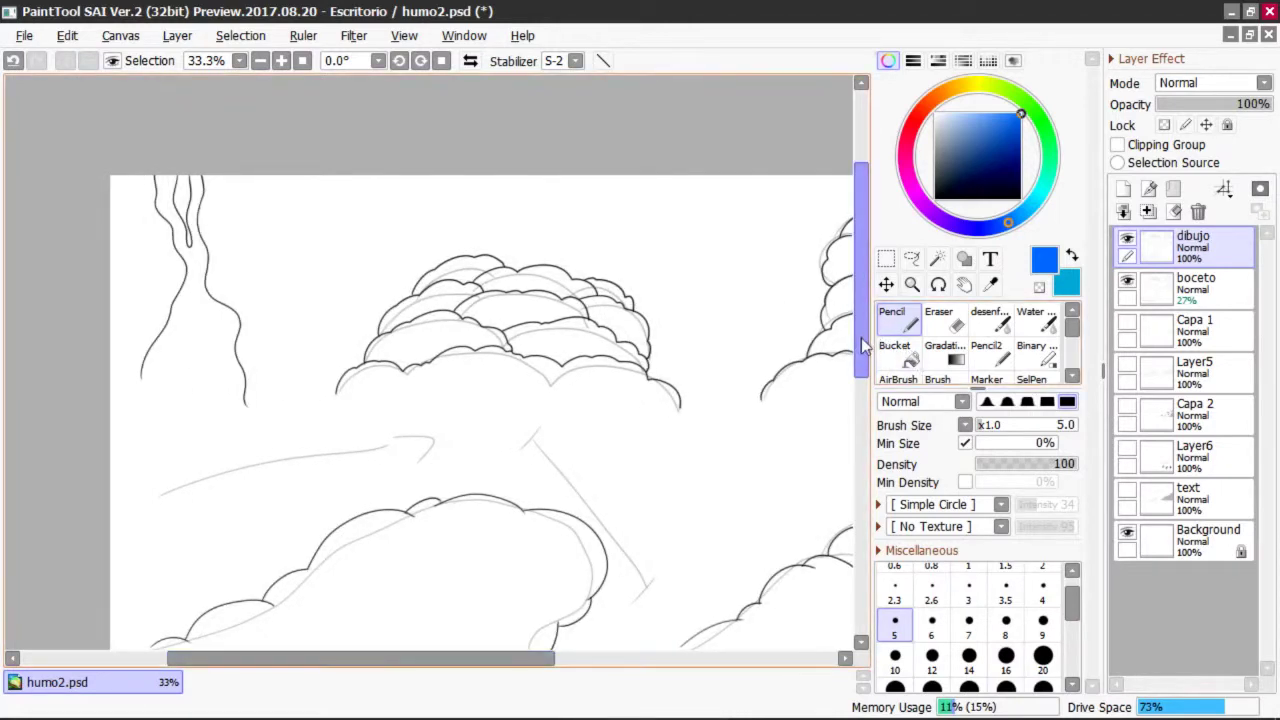
pyautogui.moveTo(862, 342); pyautogui.dragTo(863, 335)
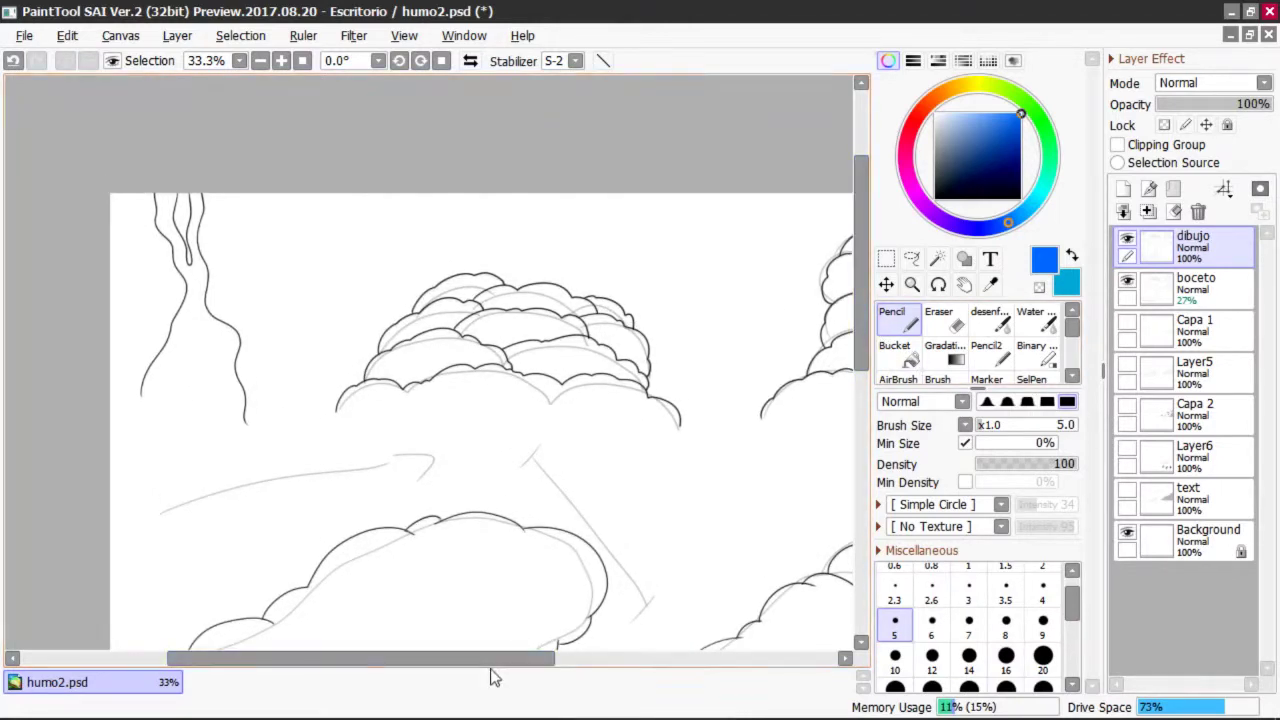
# - Examine the thin wavy smoke trail in the canvas's upper-left corner at 50% zoom
pyautogui.press('pageup')
pyautogui.moveTo(477, 662); pyautogui.dragTo(428, 663)
pyautogui.moveTo(862, 295); pyautogui.dragTo(862, 288)
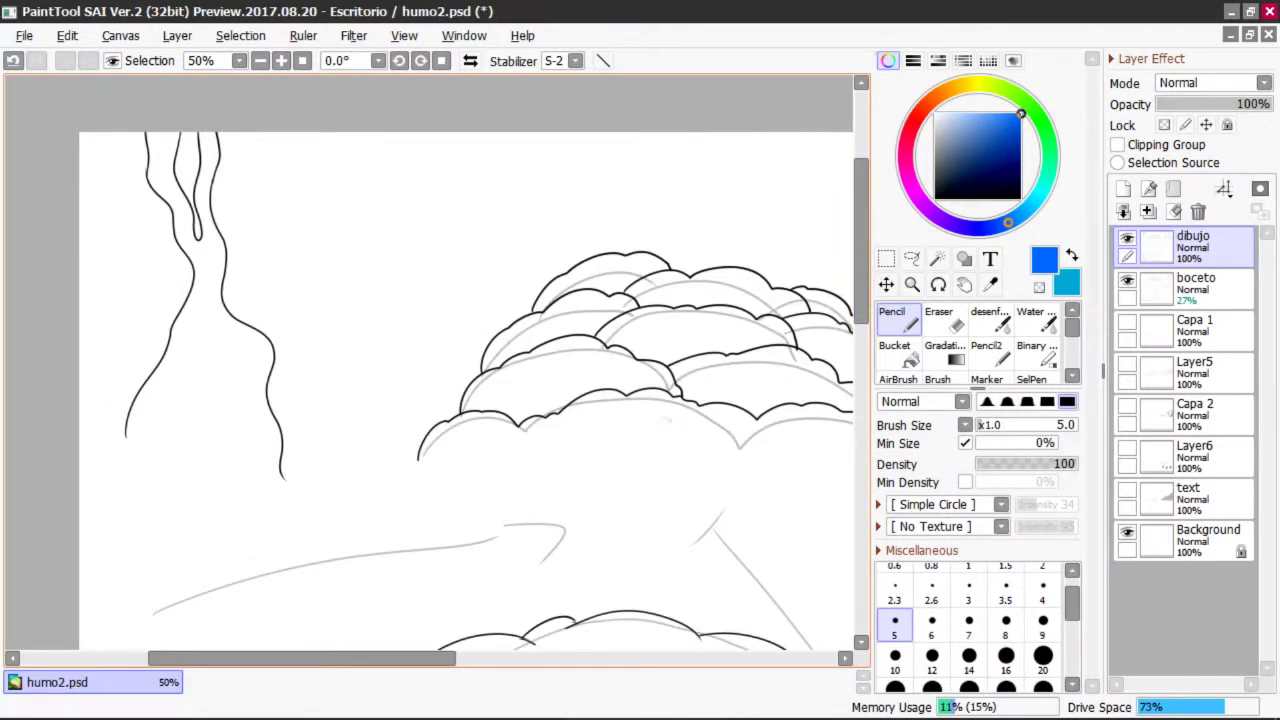
pyautogui.moveTo(449, 663); pyautogui.dragTo(434, 663)
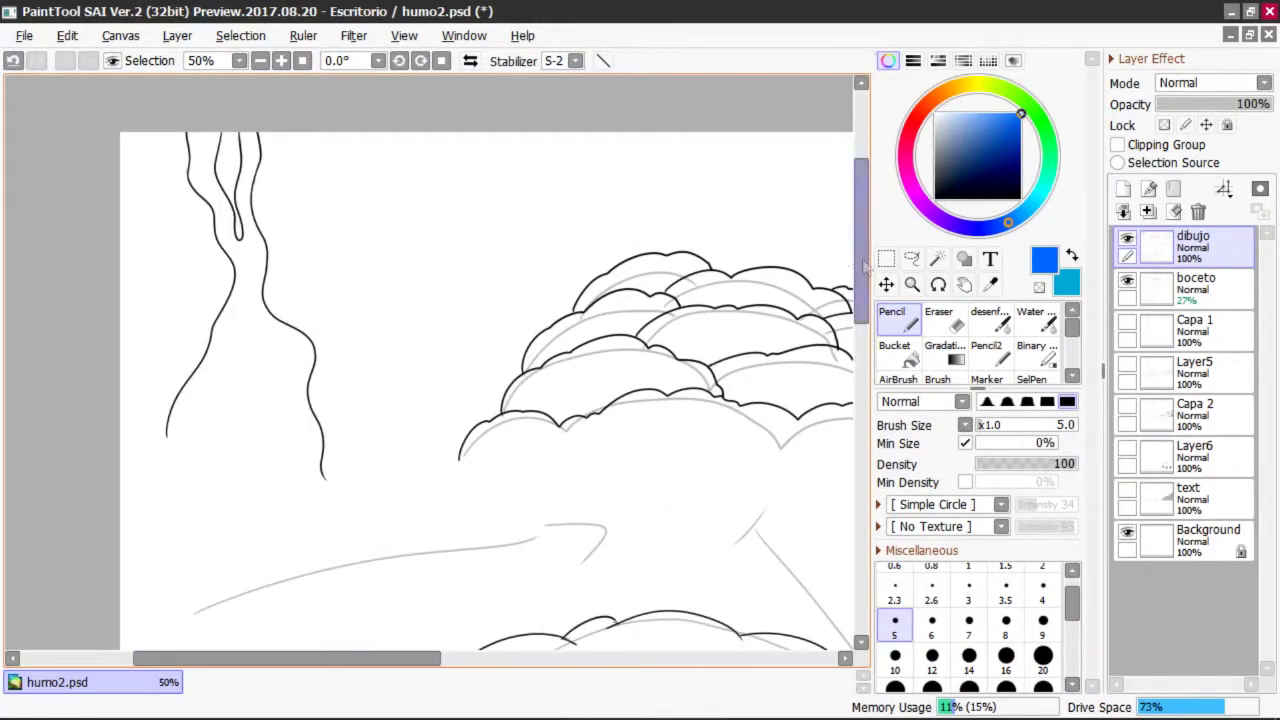
pyautogui.moveTo(862, 240); pyautogui.dragTo(862, 237)
pyautogui.moveTo(663, 448); pyautogui.dragTo(669, 445)
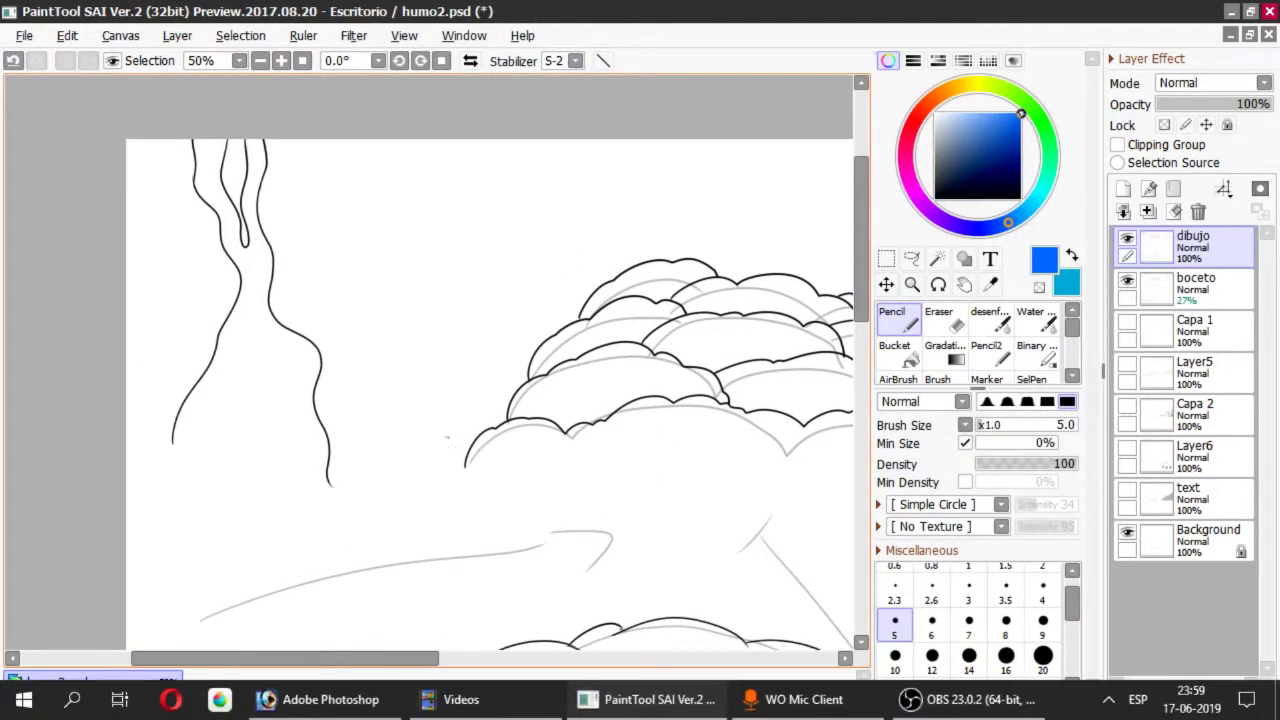
pyautogui.moveTo(389, 666); pyautogui.dragTo(371, 670)
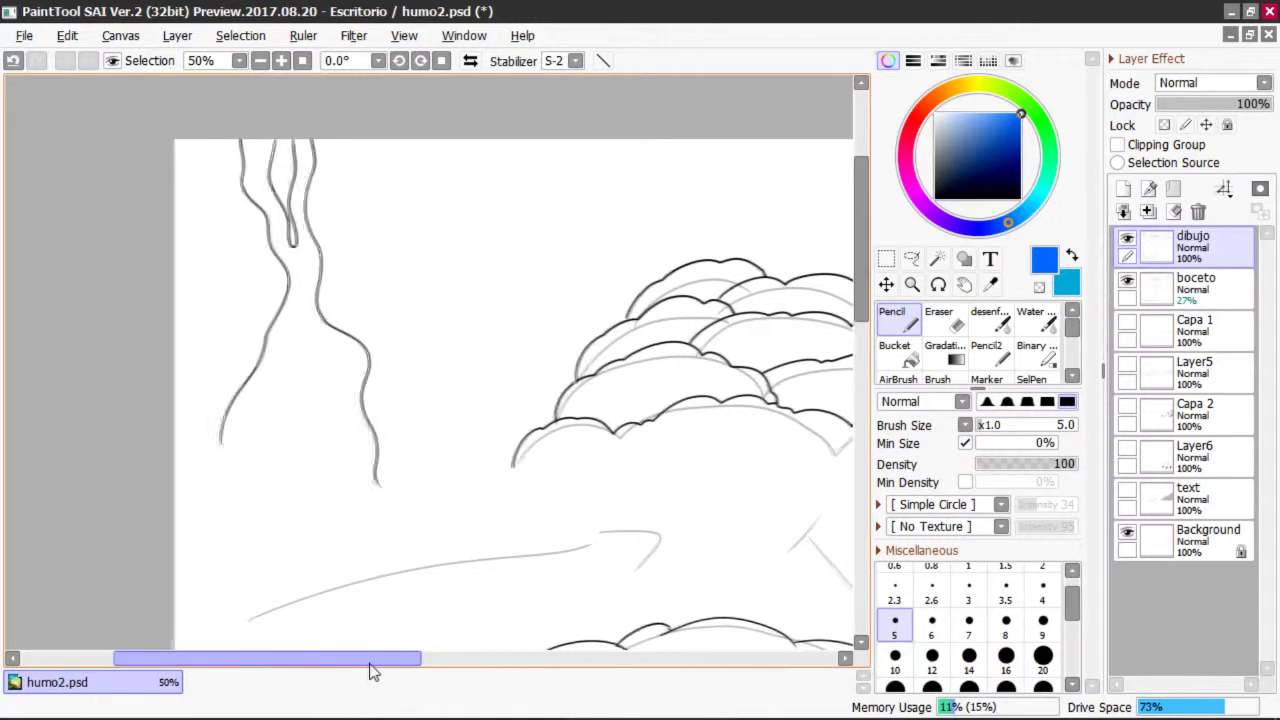
pyautogui.moveTo(858, 262); pyautogui.dragTo(858, 258)
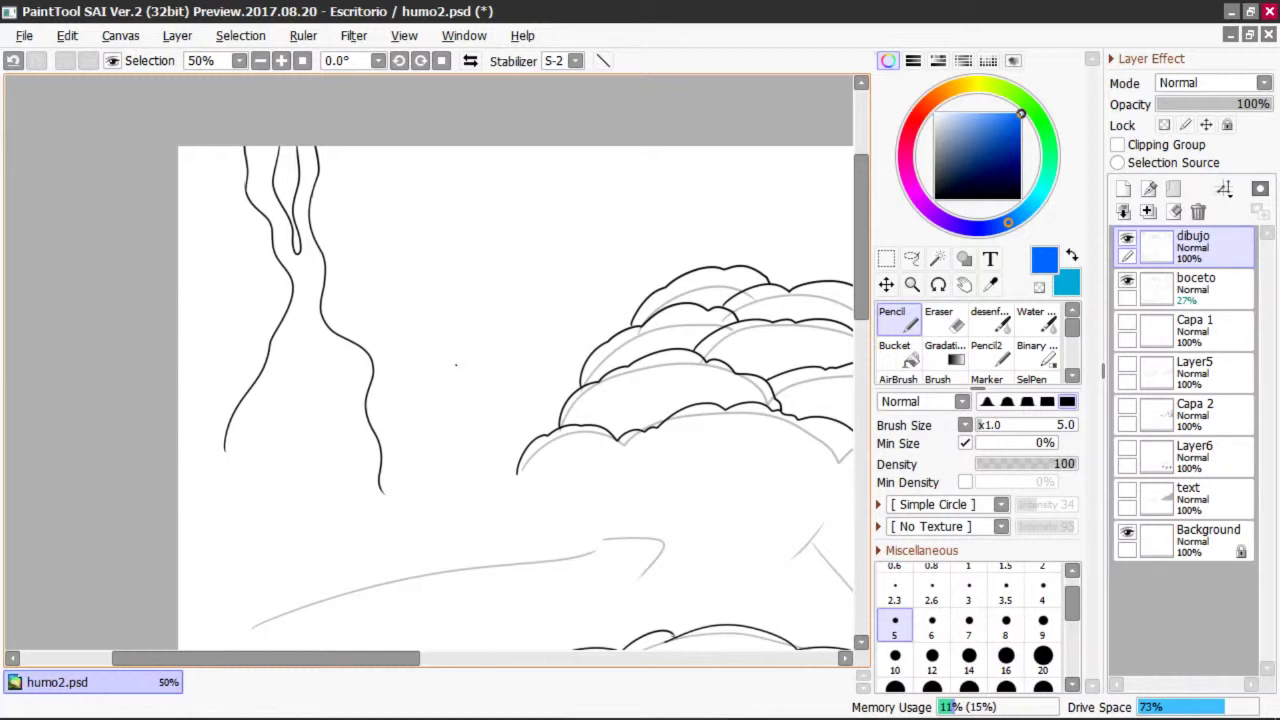
pyautogui.hscroll(-1, 508, 425)
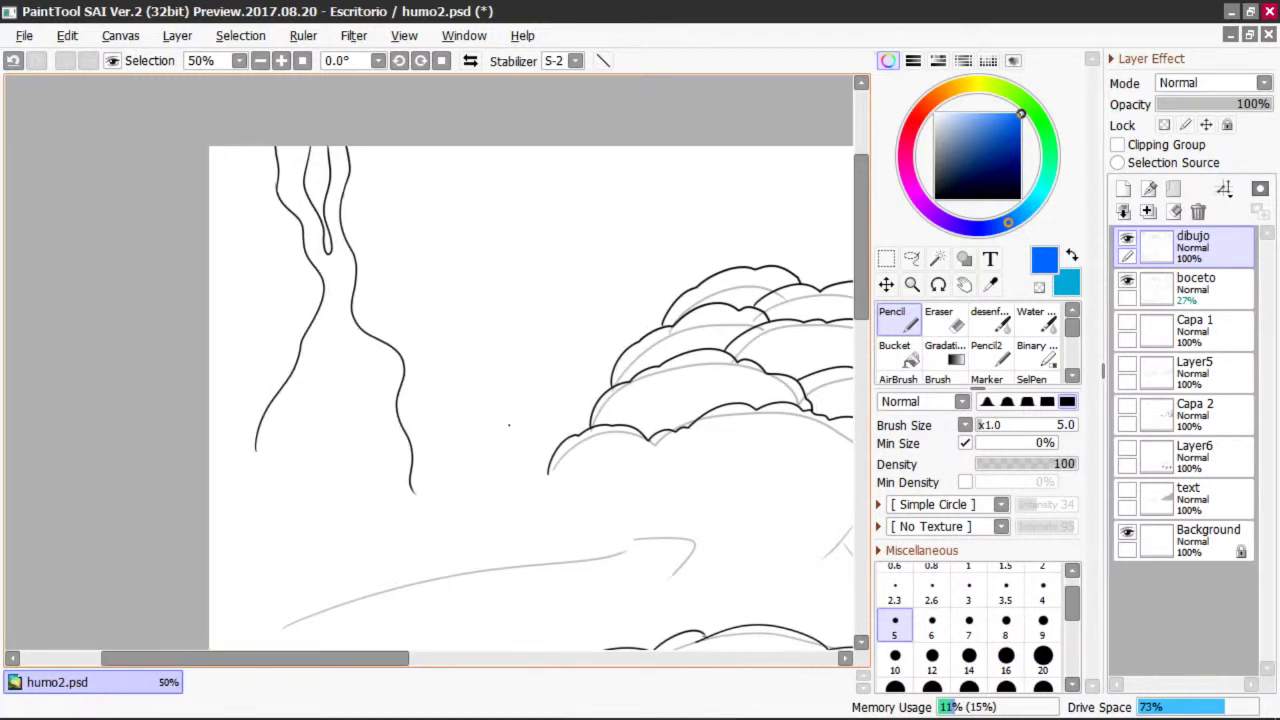
pyautogui.moveTo(861, 262); pyautogui.dragTo(861, 257)
pyautogui.moveTo(305, 663); pyautogui.dragTo(294, 663)
# - Undo the test stroke beside the thin smoke trail and set the drawing colour to black
pyautogui.moveTo(387, 223)
pyautogui.mouseDown()
pyautogui.moveTo(335, 259)
pyautogui.moveTo(265, 354)
pyautogui.moveTo(417, 294)
pyautogui.mouseUp()
pyautogui.hotkey('ctrl', 'z')
pyautogui.click(950, 171)
pyautogui.moveTo(950, 171); pyautogui.dragTo(935, 198)
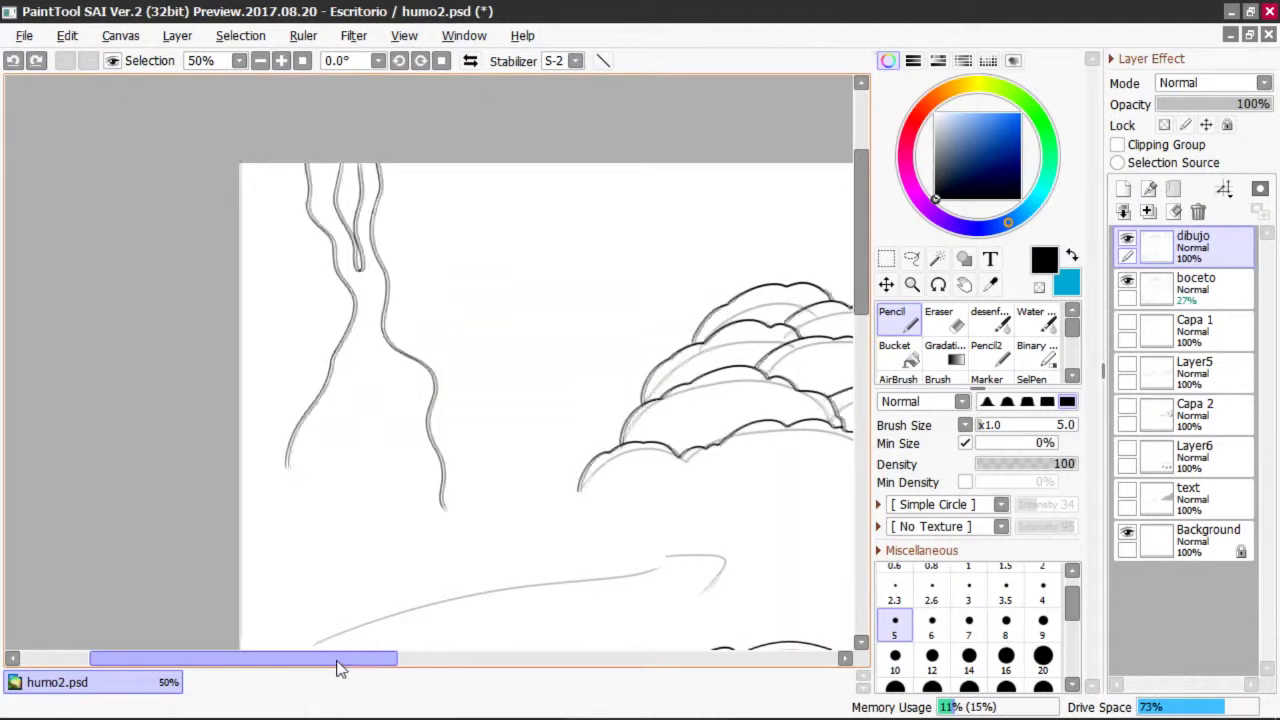
# - Try short black pencil strokes on either side of the thin smoke trail and undo each one
pyautogui.moveTo(337, 662); pyautogui.dragTo(333, 662)
pyautogui.moveTo(861, 224); pyautogui.dragTo(861, 222)
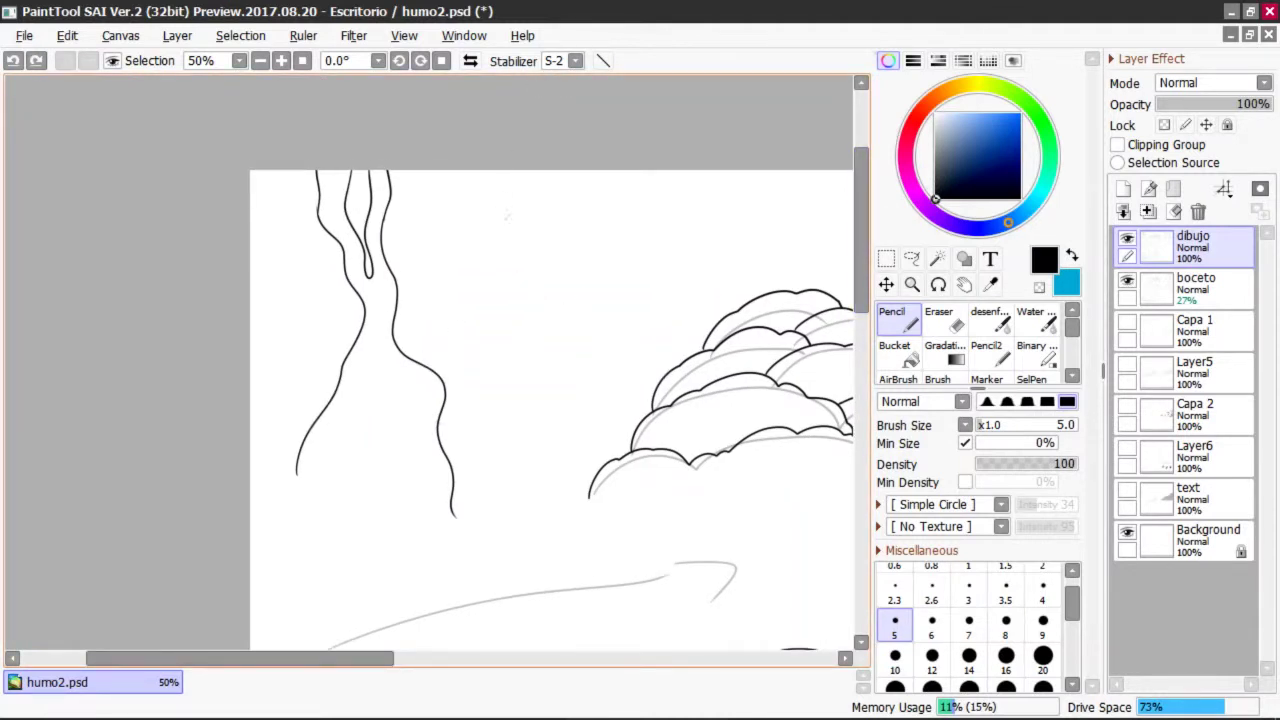
pyautogui.moveTo(333, 658); pyautogui.dragTo(339, 659)
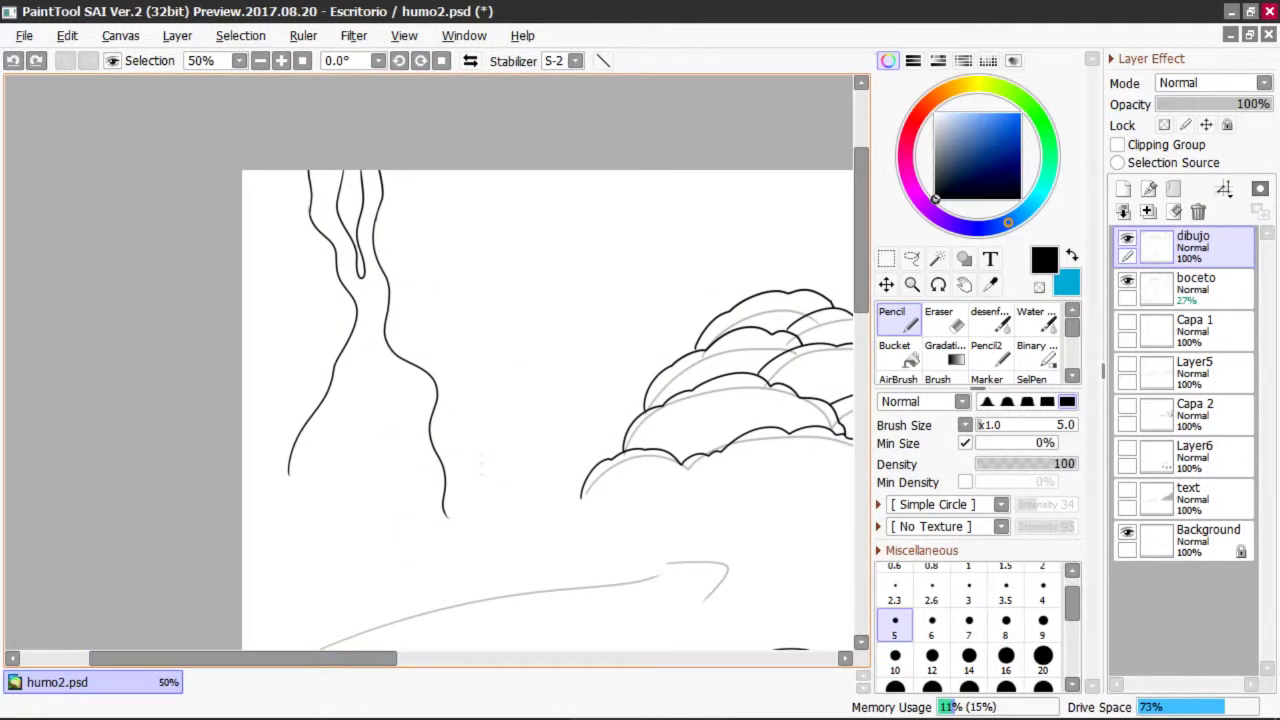
pyautogui.moveTo(292, 318)
pyautogui.mouseDown()
pyautogui.moveTo(448, 400)
pyautogui.moveTo(305, 300)
pyautogui.mouseUp()
pyautogui.hotkey('ctrl', 'z')
pyautogui.moveTo(340, 659); pyautogui.dragTo(385, 661)
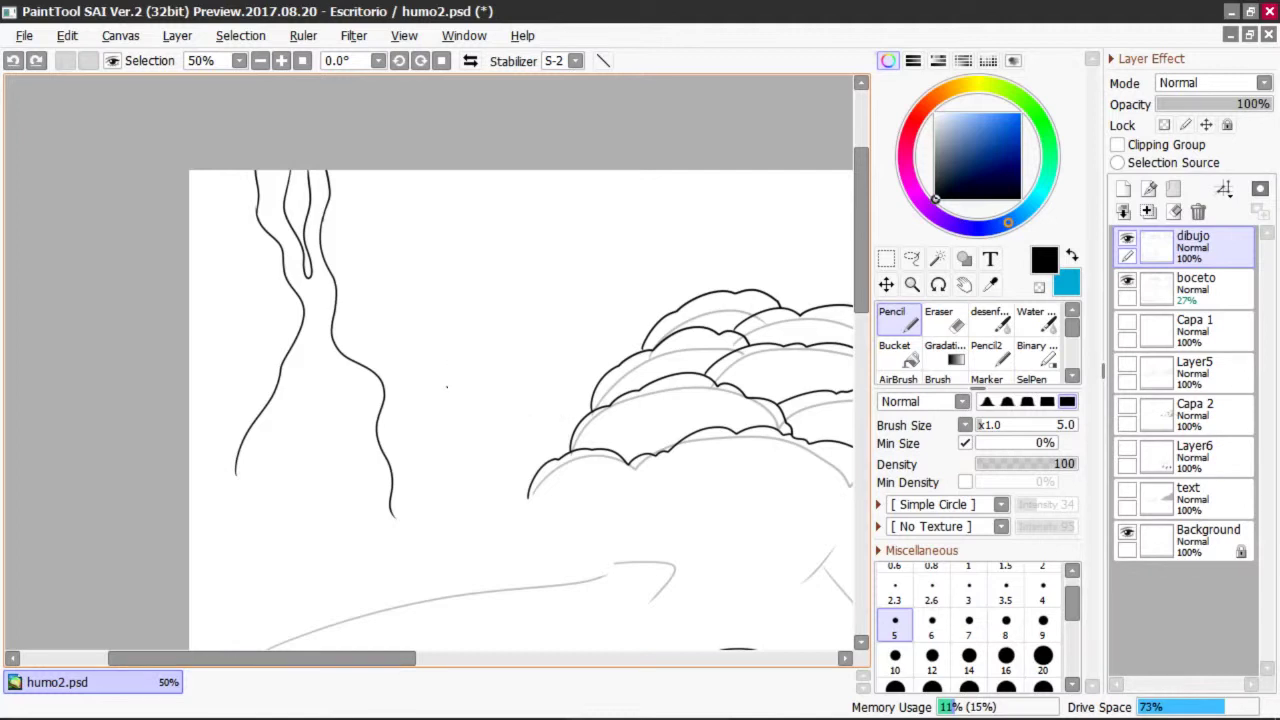
pyautogui.moveTo(860, 240); pyautogui.dragTo(860, 236)
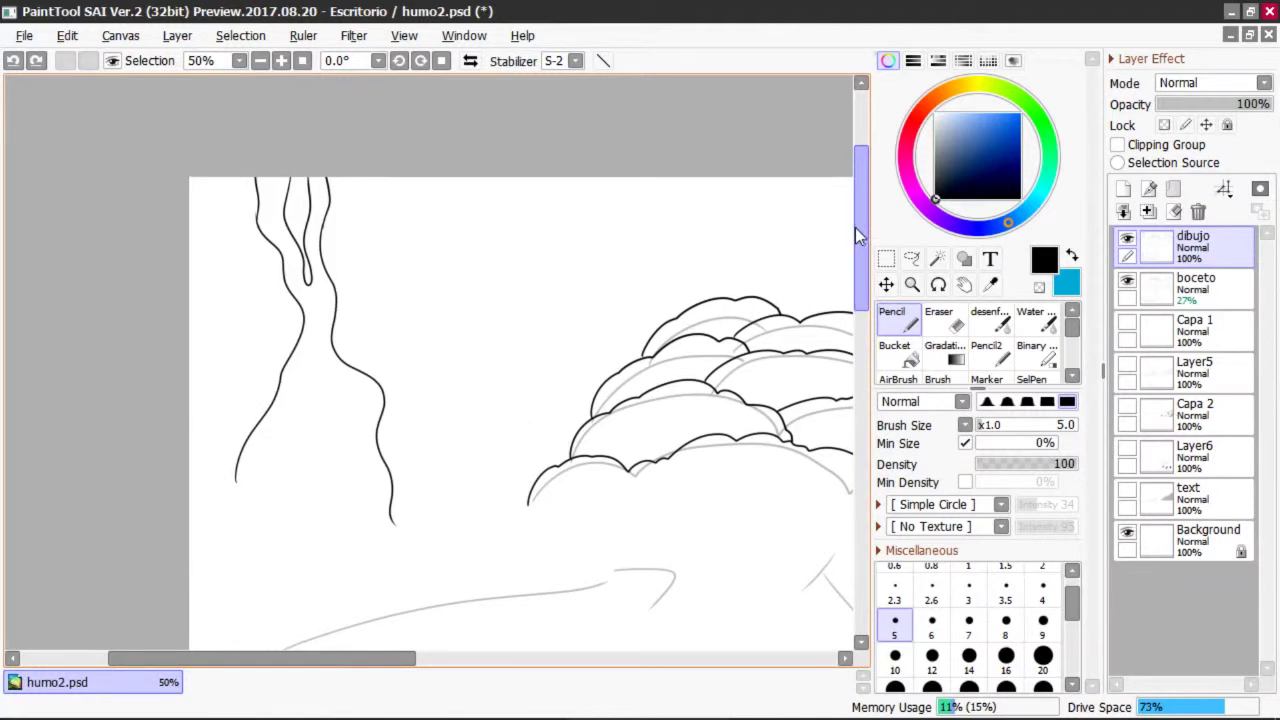
pyautogui.moveTo(337, 660); pyautogui.dragTo(324, 662)
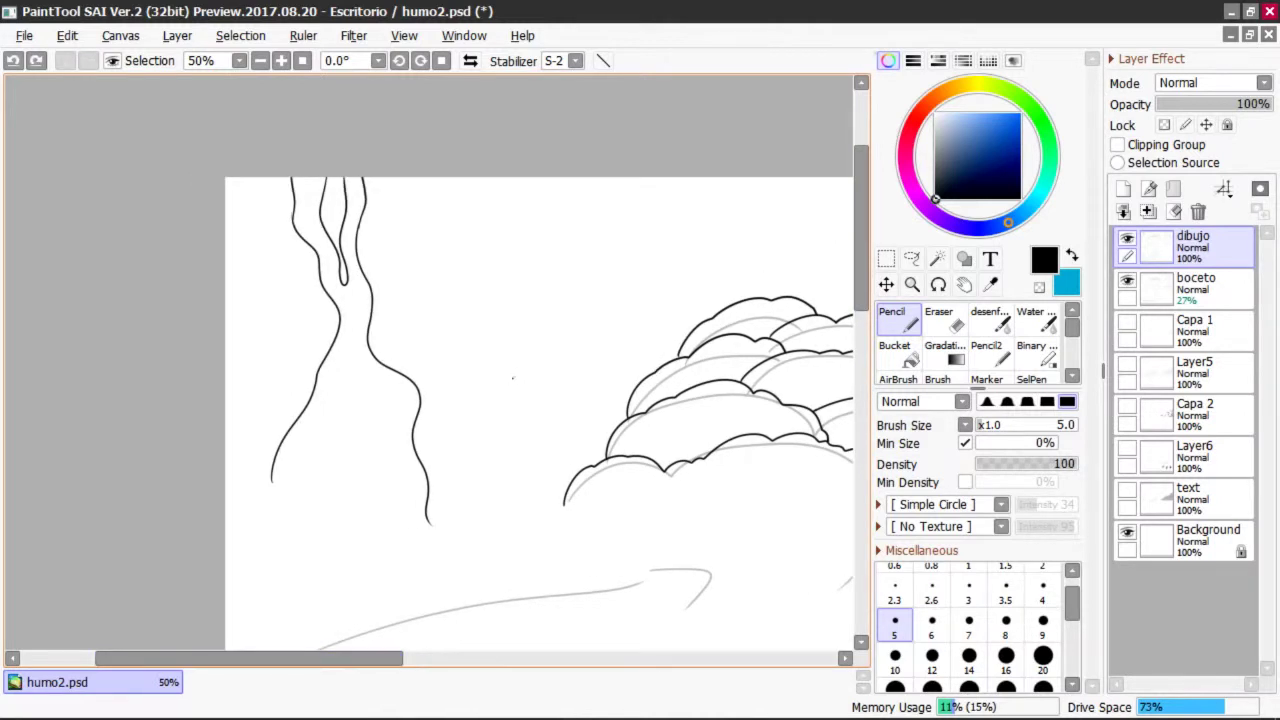
pyautogui.moveTo(429, 263)
pyautogui.mouseDown()
pyautogui.moveTo(465, 380)
pyautogui.moveTo(458, 416)
pyautogui.mouseUp()
pyautogui.hotkey('ctrl', 'z')
# - Draw a small slanted cigarette with a scribbled lit tip between the thin smoke trail and the layered cloud
pyautogui.moveTo(346, 662); pyautogui.dragTo(340, 662)
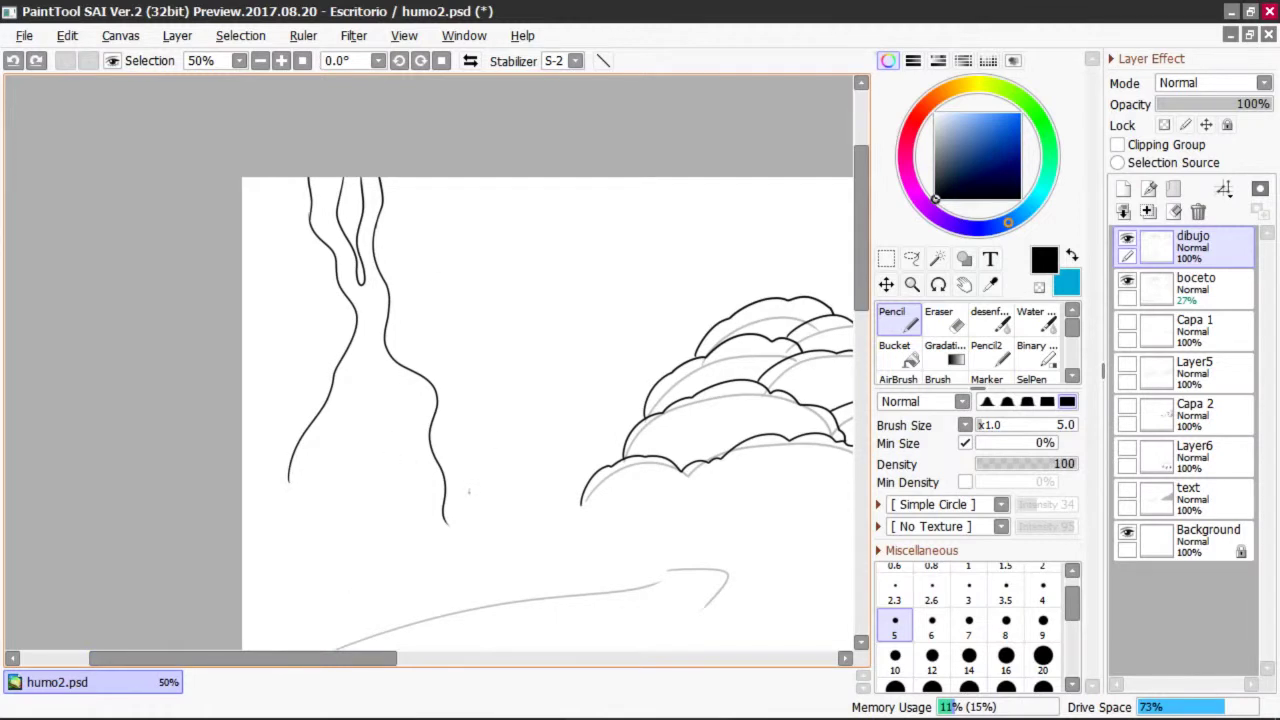
pyautogui.moveTo(572, 339)
pyautogui.mouseDown()
pyautogui.moveTo(514, 357)
pyautogui.moveTo(516, 375)
pyautogui.moveTo(591, 349)
pyautogui.moveTo(588, 335)
pyautogui.moveTo(510, 368)
pyautogui.moveTo(485, 342)
pyautogui.moveTo(465, 208)
pyautogui.mouseUp()
pyautogui.hotkey('ctrl', 'z')
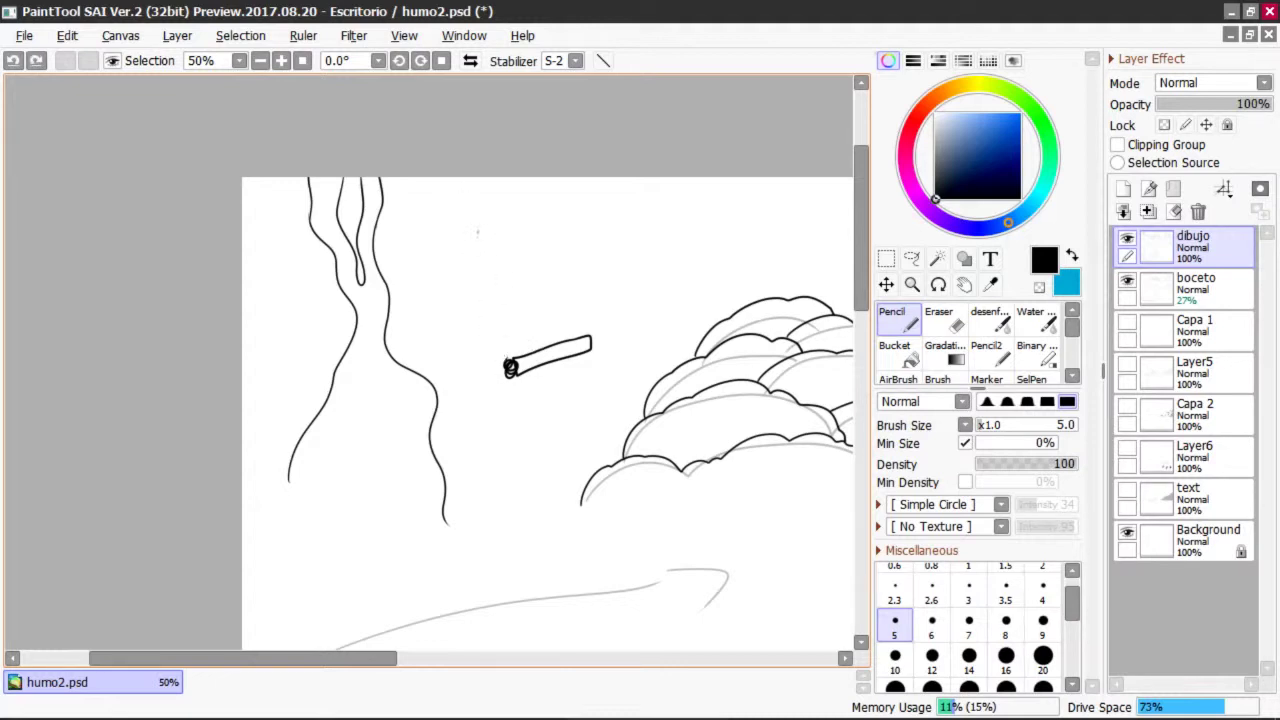
# - Try a few short smoke strokes just above the cigarette's lit tip and undo them
pyautogui.moveTo(508, 362)
pyautogui.mouseDown()
pyautogui.moveTo(478, 336)
pyautogui.moveTo(512, 360)
pyautogui.moveTo(498, 332)
pyautogui.mouseUp()
pyautogui.moveTo(478, 283); pyautogui.dragTo(468, 308)
pyautogui.moveTo(503, 264)
pyautogui.mouseDown()
pyautogui.moveTo(524, 280)
pyautogui.moveTo(512, 262)
pyautogui.mouseUp()
pyautogui.hotkey('ctrl', 'z')
pyautogui.hotkey('ctrl', 'z')
pyautogui.hotkey('ctrl', 'z')
pyautogui.hotkey('ctrl', 'z')
pyautogui.hotkey('ctrl', 'z')
# - Try single smoke lines rising from the cigarette's tip to the canvas's upper edge and undo them
pyautogui.moveTo(504, 368)
pyautogui.mouseDown()
pyautogui.moveTo(462, 182)
pyautogui.moveTo(460, 286)
pyautogui.moveTo(505, 366)
pyautogui.moveTo(453, 258)
pyautogui.moveTo(474, 234)
pyautogui.moveTo(398, 180)
pyautogui.mouseUp()
pyautogui.hotkey('ctrl', 'z')
pyautogui.hotkey('ctrl', 'z')
pyautogui.hotkey('ctrl', 'z')
pyautogui.hotkey('ctrl', 'z')
pyautogui.moveTo(507, 368)
pyautogui.mouseDown()
pyautogui.moveTo(484, 338)
pyautogui.moveTo(449, 178)
pyautogui.mouseUp()
pyautogui.hotkey('ctrl', 'z')
# - Try a smoke plume with two wavy outlines from the cigarette's tip and an inner line near the canvas edge, and undo it
pyautogui.moveTo(503, 366)
pyautogui.mouseDown()
pyautogui.moveTo(467, 262)
pyautogui.moveTo(428, 221)
pyautogui.moveTo(426, 178)
pyautogui.mouseUp()
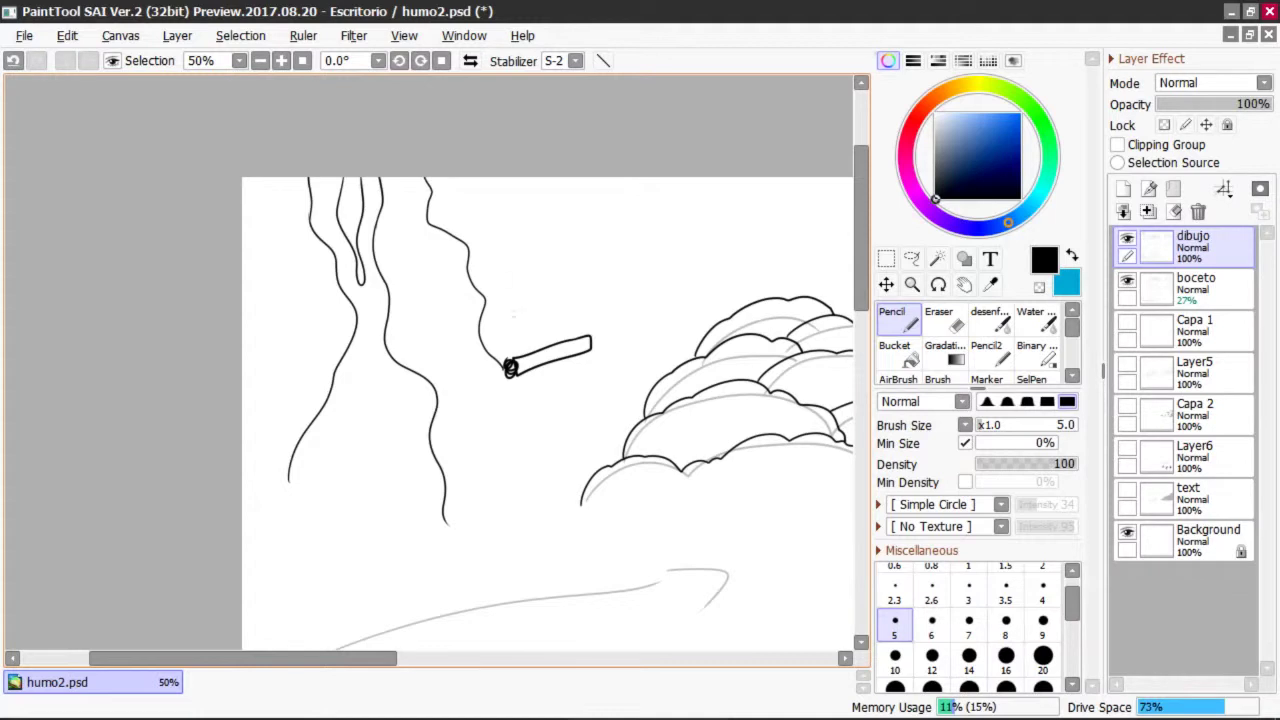
pyautogui.moveTo(505, 362)
pyautogui.mouseDown()
pyautogui.moveTo(493, 334)
pyautogui.moveTo(517, 266)
pyautogui.moveTo(498, 243)
pyautogui.moveTo(524, 234)
pyautogui.moveTo(503, 215)
pyautogui.moveTo(532, 161)
pyautogui.moveTo(538, 118)
pyautogui.mouseUp()
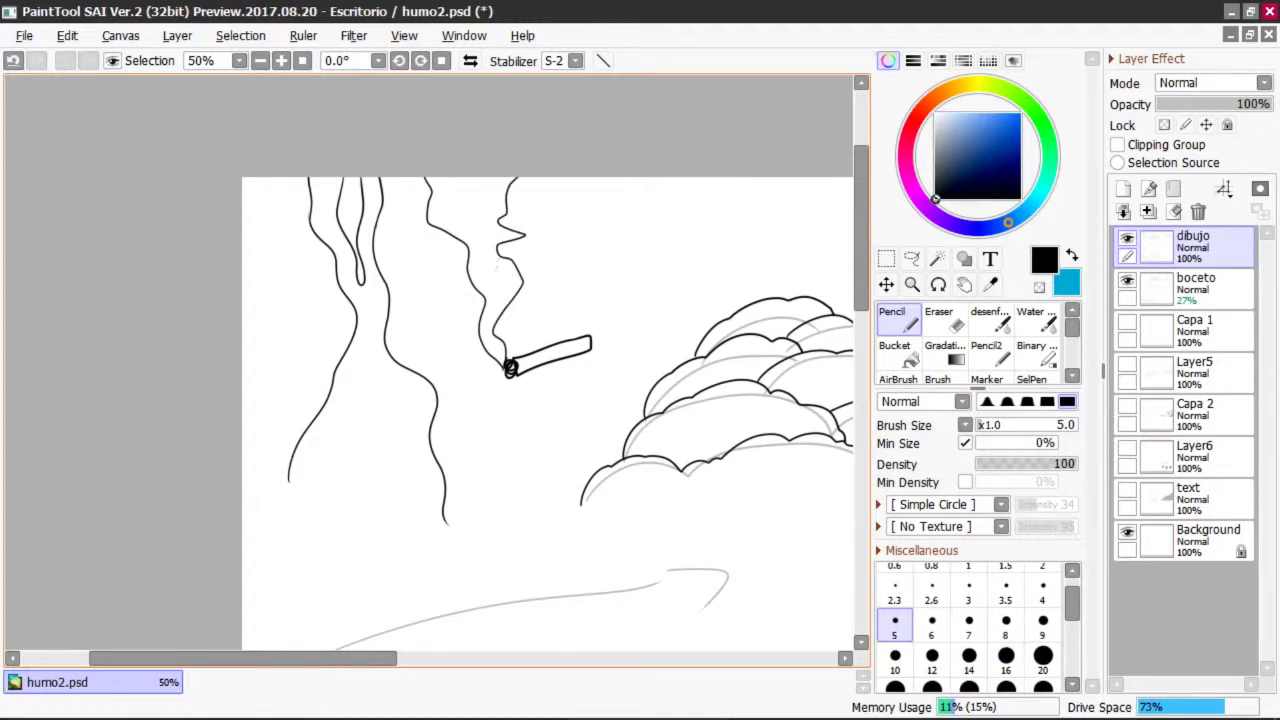
pyautogui.moveTo(452, 178)
pyautogui.mouseDown()
pyautogui.moveTo(482, 244)
pyautogui.moveTo(490, 228)
pyautogui.moveTo(472, 178)
pyautogui.mouseUp()
pyautogui.hotkey('ctrl', 'z')
pyautogui.hotkey('ctrl', 'z')
pyautogui.hotkey('ctrl', 'z')
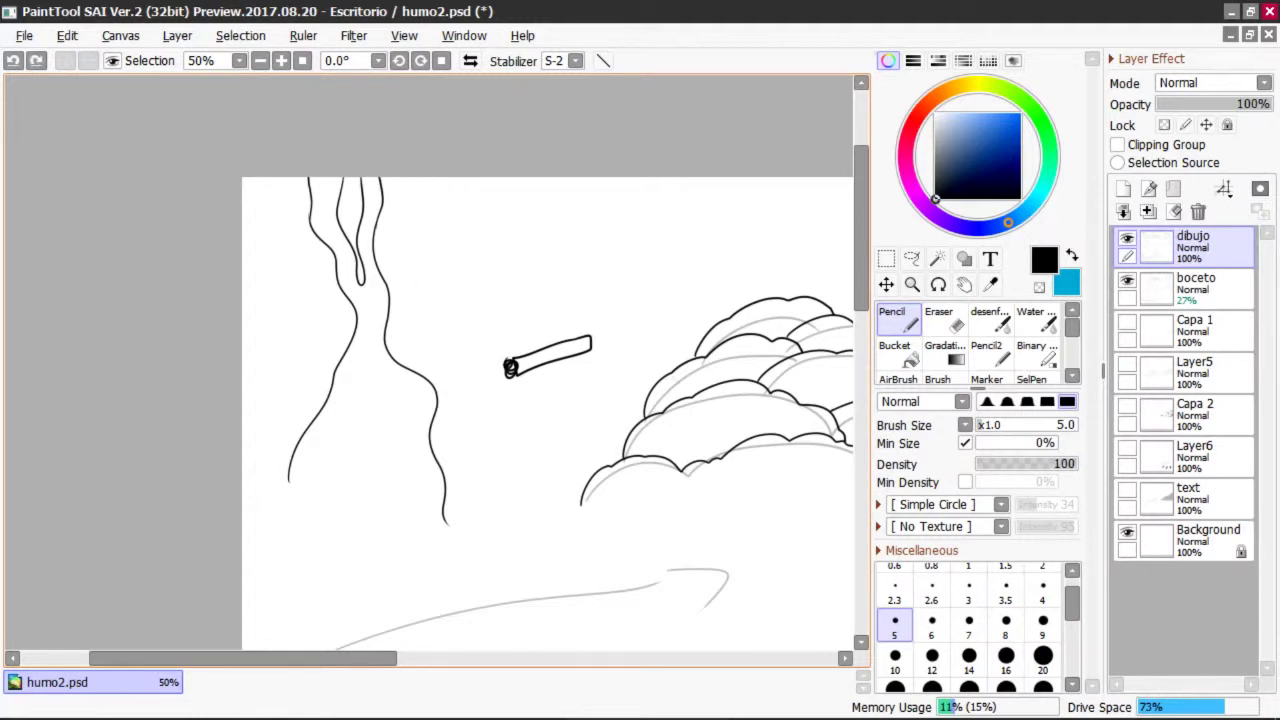
# - Try pencil strokes in the empty area above the cigarette and undo them
pyautogui.moveTo(862, 261); pyautogui.dragTo(862, 257)
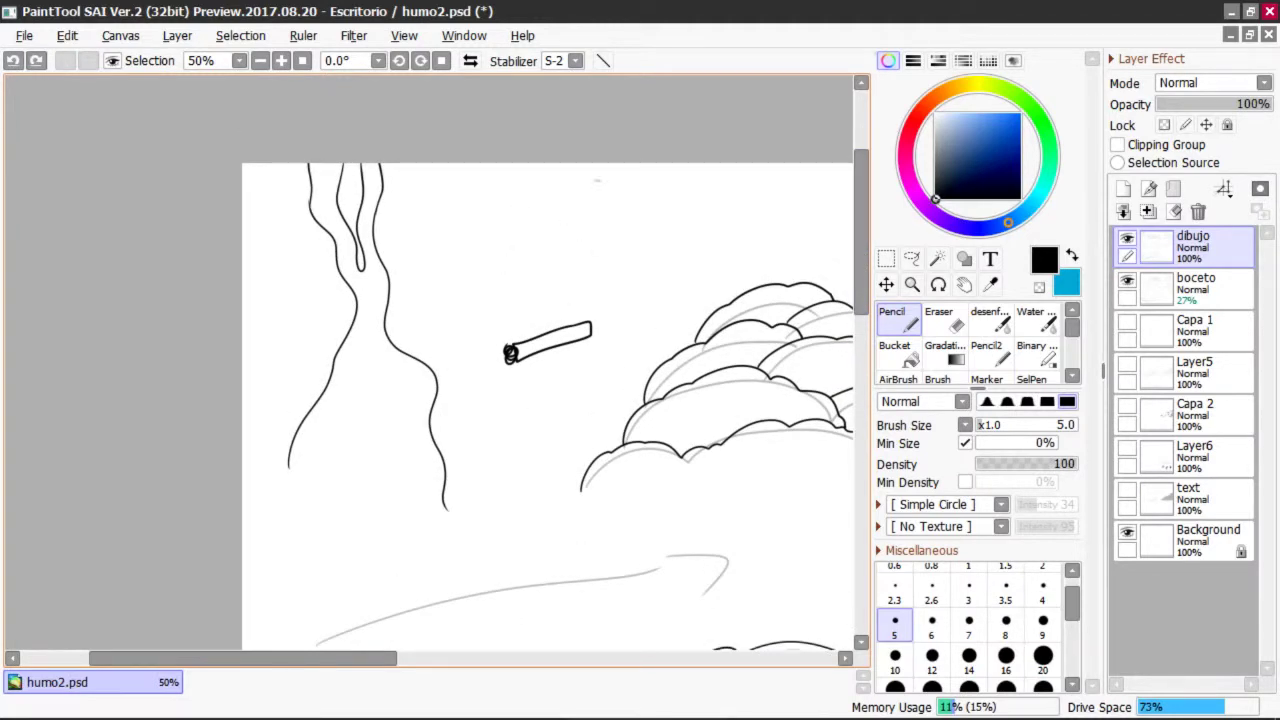
pyautogui.moveTo(622, 206)
pyautogui.mouseDown()
pyautogui.moveTo(497, 281)
pyautogui.moveTo(480, 333)
pyautogui.moveTo(542, 211)
pyautogui.moveTo(486, 296)
pyautogui.moveTo(545, 204)
pyautogui.moveTo(422, 216)
pyautogui.moveTo(630, 212)
pyautogui.moveTo(490, 231)
pyautogui.mouseUp()
pyautogui.hotkey('ctrl', 'z')
pyautogui.hotkey('ctrl', 'z')
pyautogui.hotkey('ctrl', 'z')
pyautogui.hotkey('ctrl', 'z')
pyautogui.hotkey('ctrl', 'z')
pyautogui.scroll(1, 860, 254)
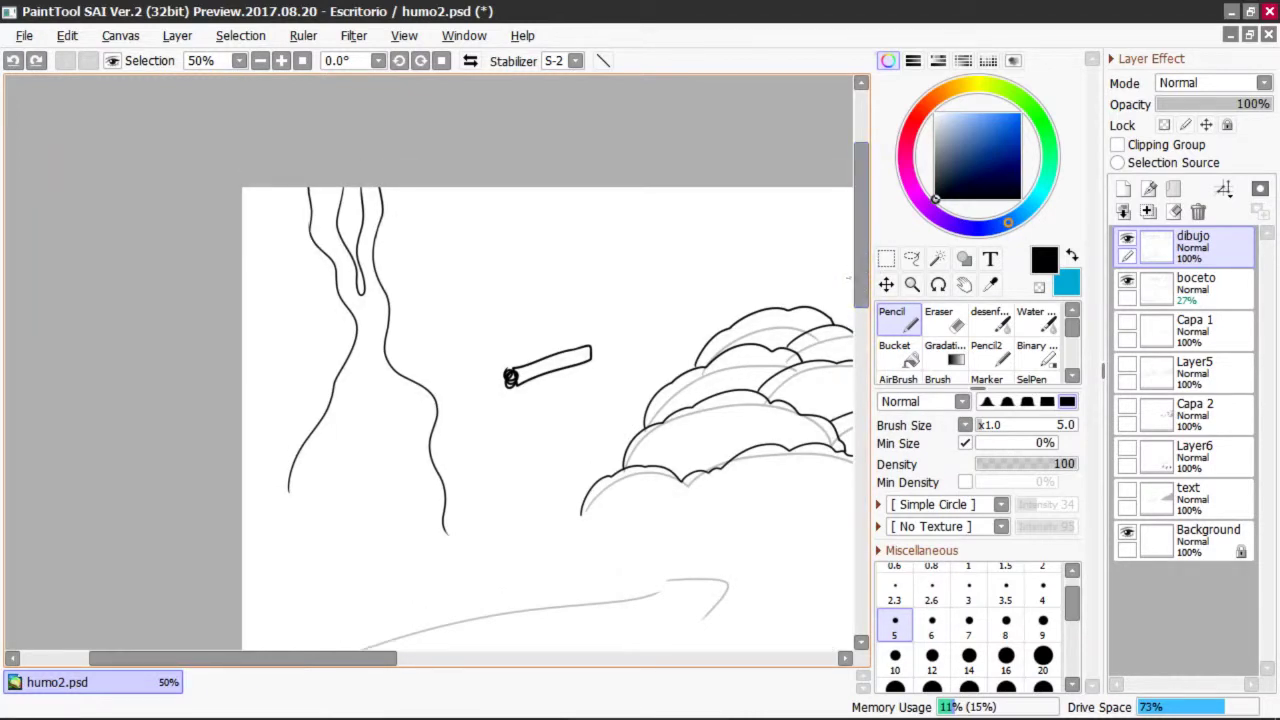
pyautogui.scroll(-2, 862, 285)
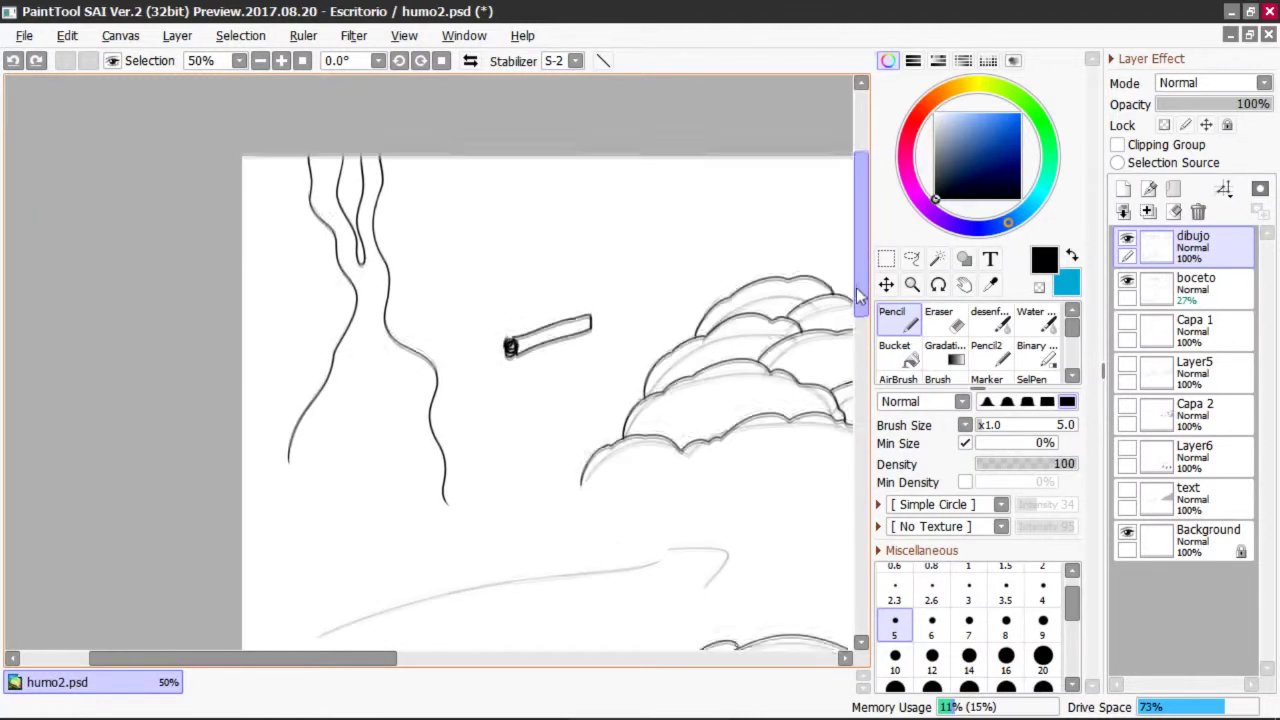
pyautogui.scroll(2, 866, 290)
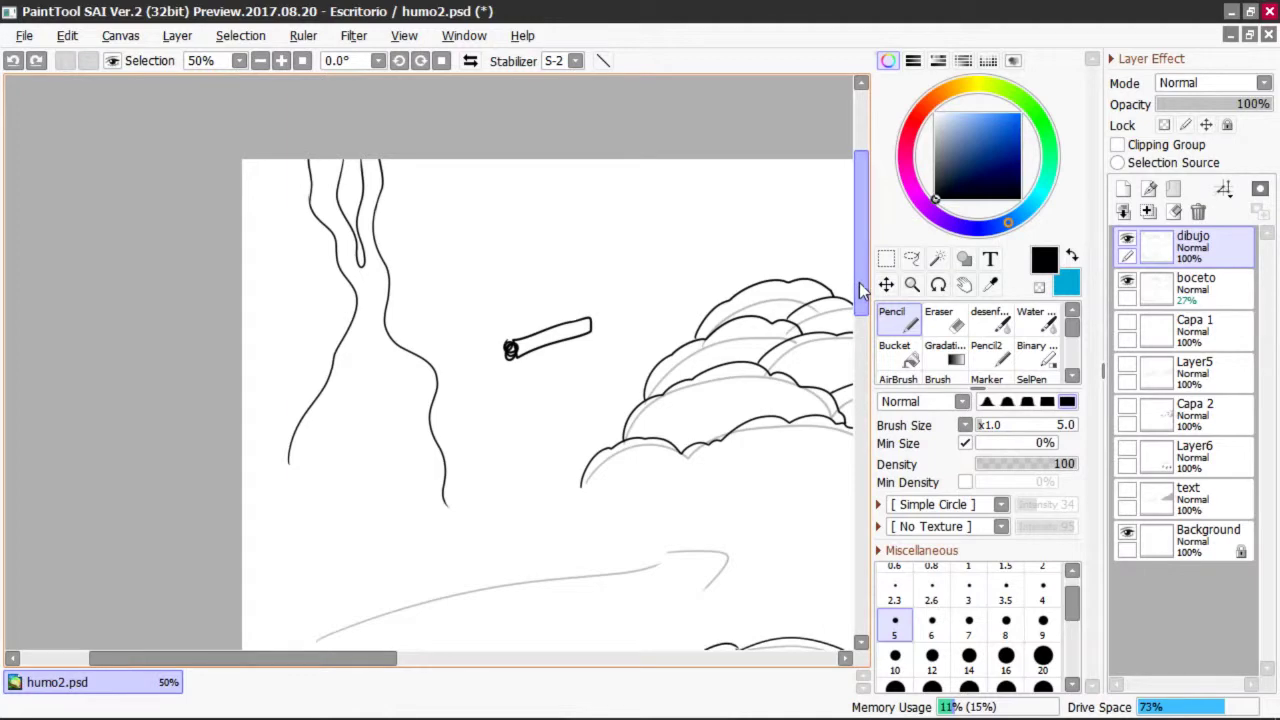
pyautogui.scroll(1, 866, 288)
pyautogui.moveTo(363, 660)
pyautogui.mouseDown()
pyautogui.moveTo(392, 665)
pyautogui.moveTo(377, 665)
pyautogui.mouseUp()
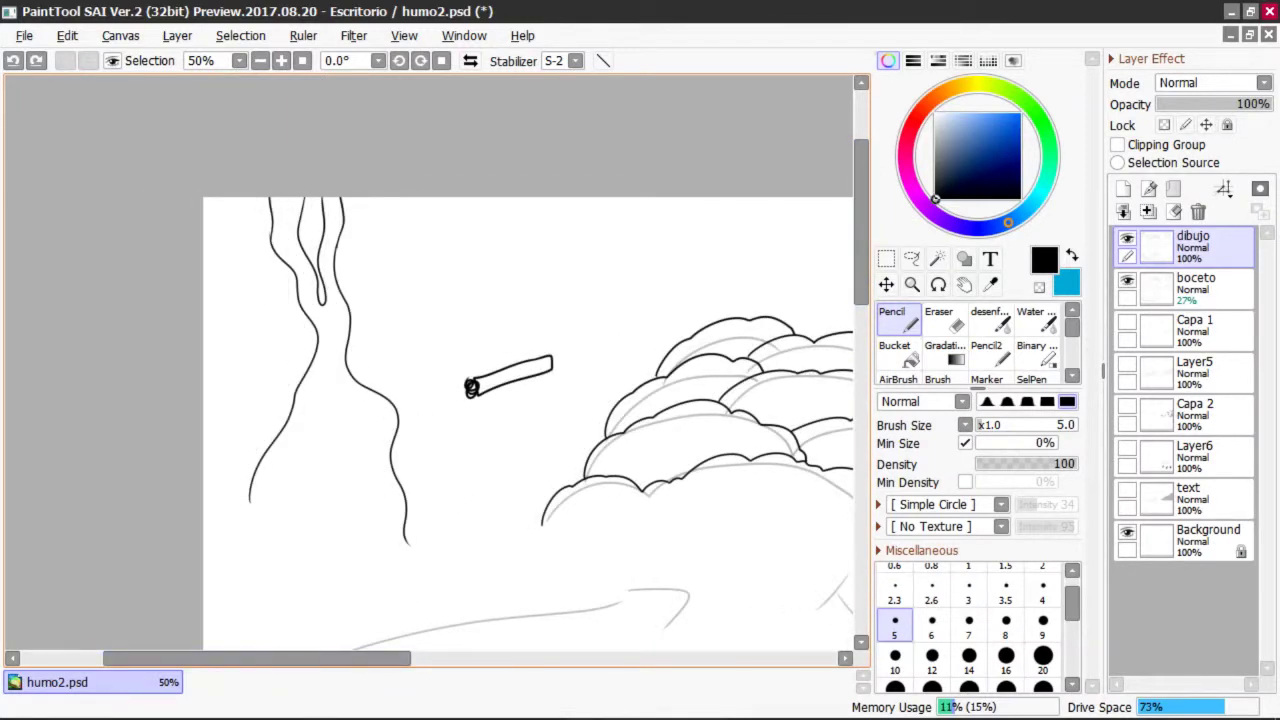
pyautogui.moveTo(377, 659); pyautogui.dragTo(358, 659)
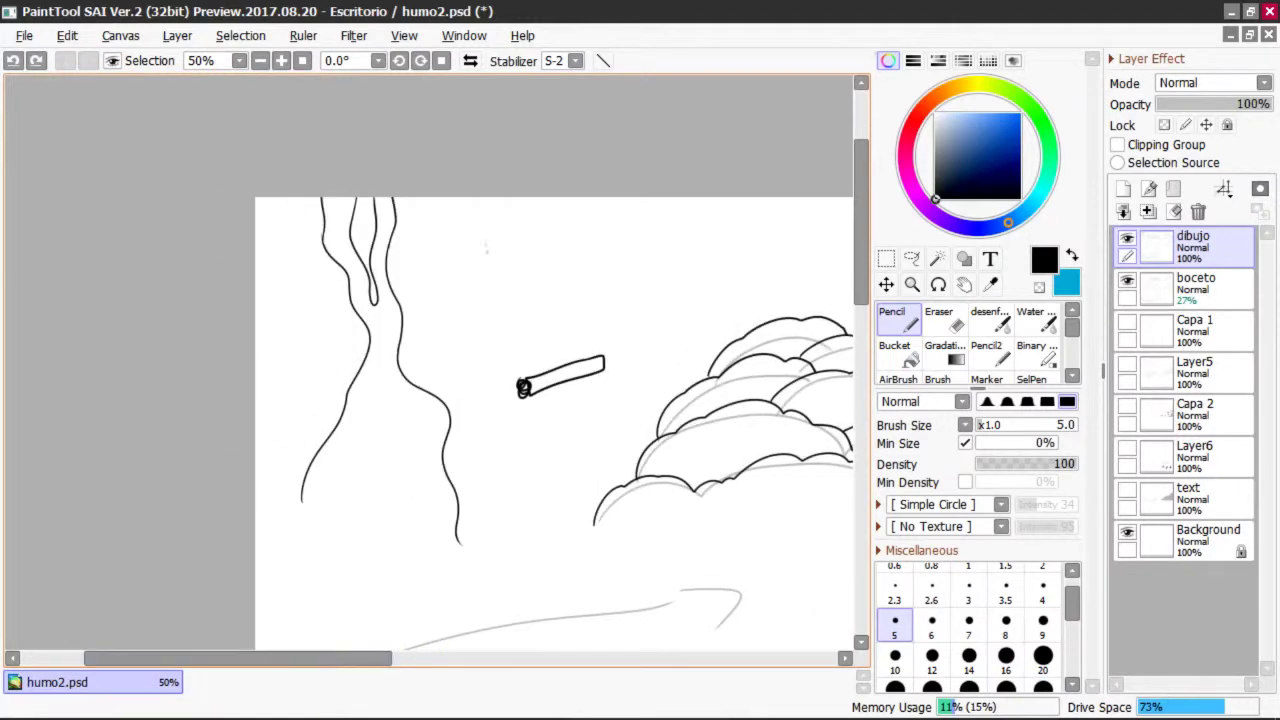
pyautogui.scroll(-2, 857, 268)
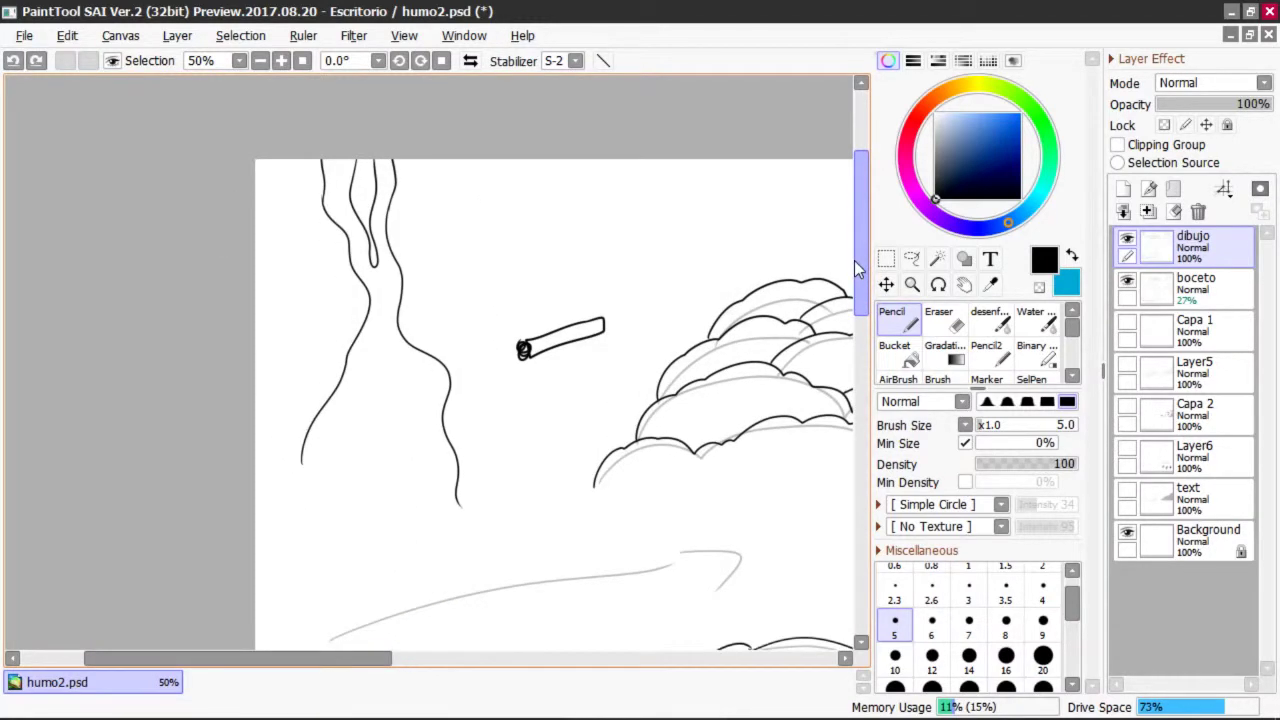
pyautogui.moveTo(855, 268); pyautogui.dragTo(855, 265)
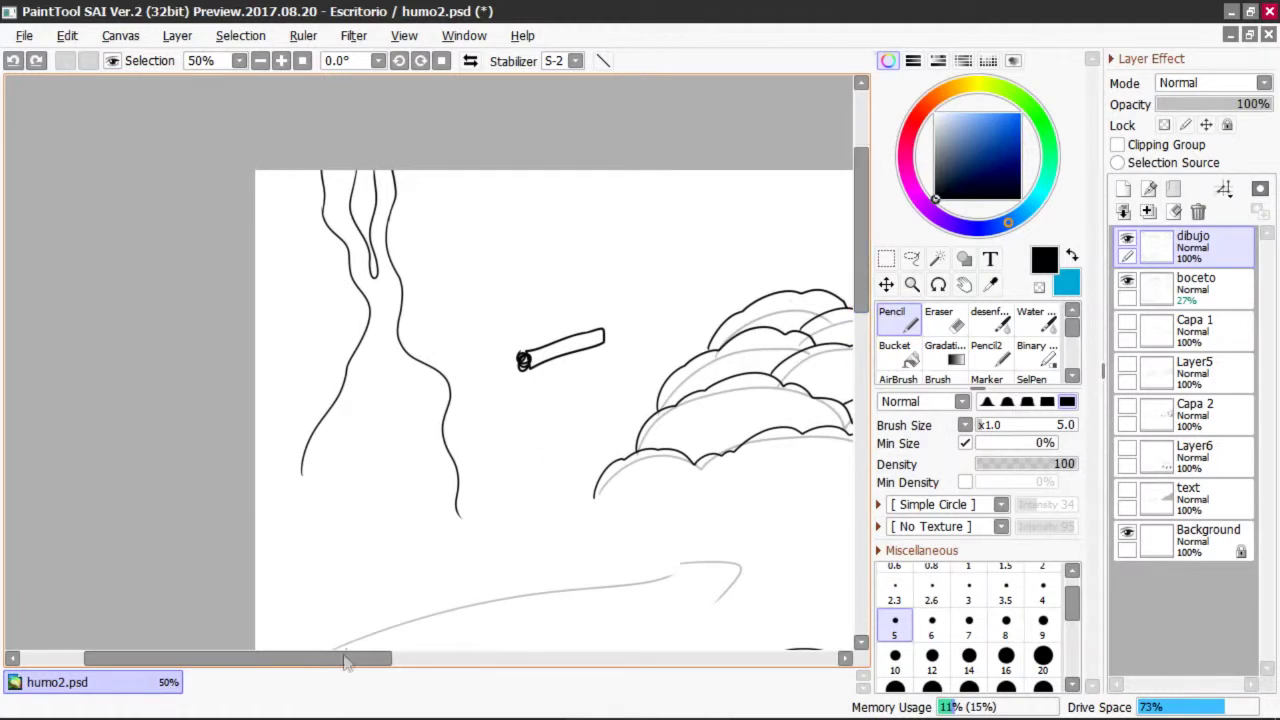
pyautogui.moveTo(343, 658); pyautogui.dragTo(336, 658)
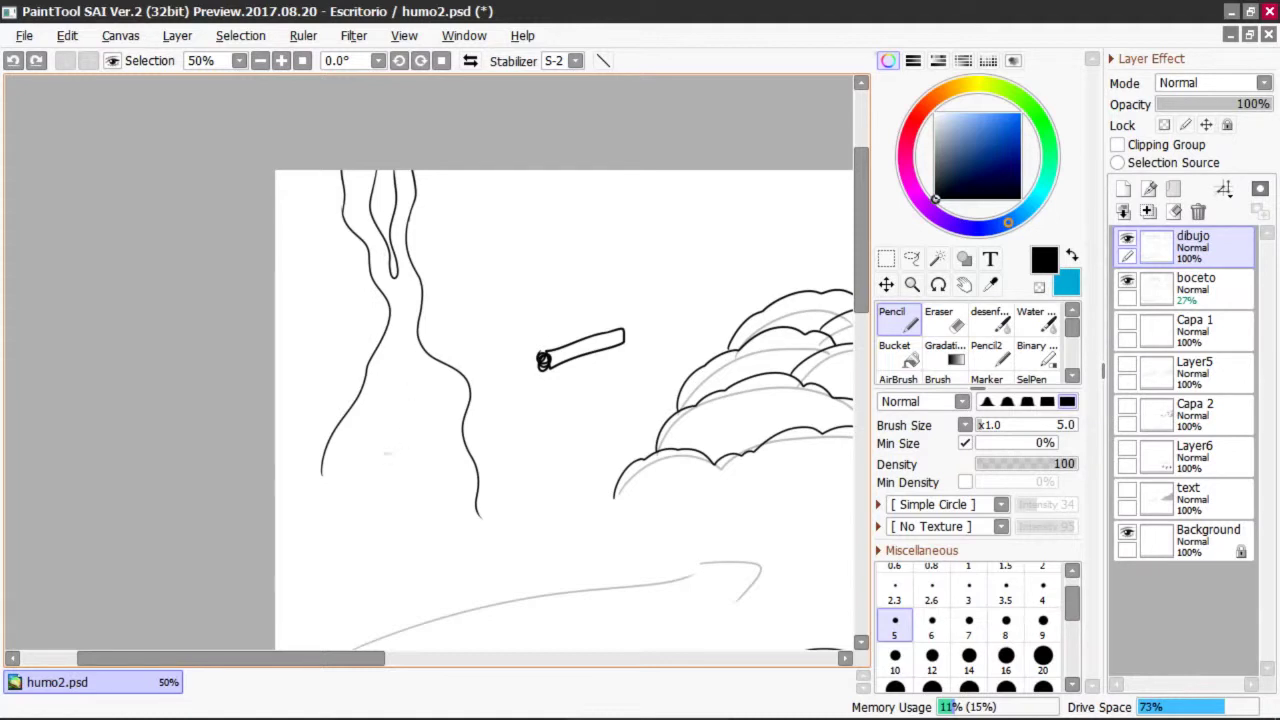
# - Try smoke strokes rising again from the cigarette's lit tip and undo them
pyautogui.moveTo(541, 356)
pyautogui.mouseDown()
pyautogui.moveTo(544, 243)
pyautogui.moveTo(526, 170)
pyautogui.moveTo(567, 270)
pyautogui.moveTo(569, 168)
pyautogui.mouseUp()
pyautogui.hotkey('ctrl', 'z')
pyautogui.hotkey('ctrl', 'z')
pyautogui.hotkey('ctrl', 'z')
# - Try curved pencil strokes sweeping away from the area above the cigarette toward the tall smoke trail and undo them
pyautogui.moveTo(632, 278)
pyautogui.mouseDown()
pyautogui.moveTo(515, 277)
pyautogui.moveTo(515, 228)
pyautogui.mouseUp()
pyautogui.moveTo(628, 288)
pyautogui.mouseDown()
pyautogui.moveTo(480, 302)
pyautogui.moveTo(435, 237)
pyautogui.moveTo(466, 202)
pyautogui.moveTo(512, 199)
pyautogui.moveTo(508, 234)
pyautogui.mouseUp()
pyautogui.hotkey('ctrl', 'z')
pyautogui.hotkey('ctrl', 'z')
pyautogui.hotkey('ctrl', 'z')
pyautogui.moveTo(632, 278); pyautogui.dragTo(470, 270)
pyautogui.hotkey('ctrl', 'z')
pyautogui.moveTo(624, 282); pyautogui.dragTo(497, 258)
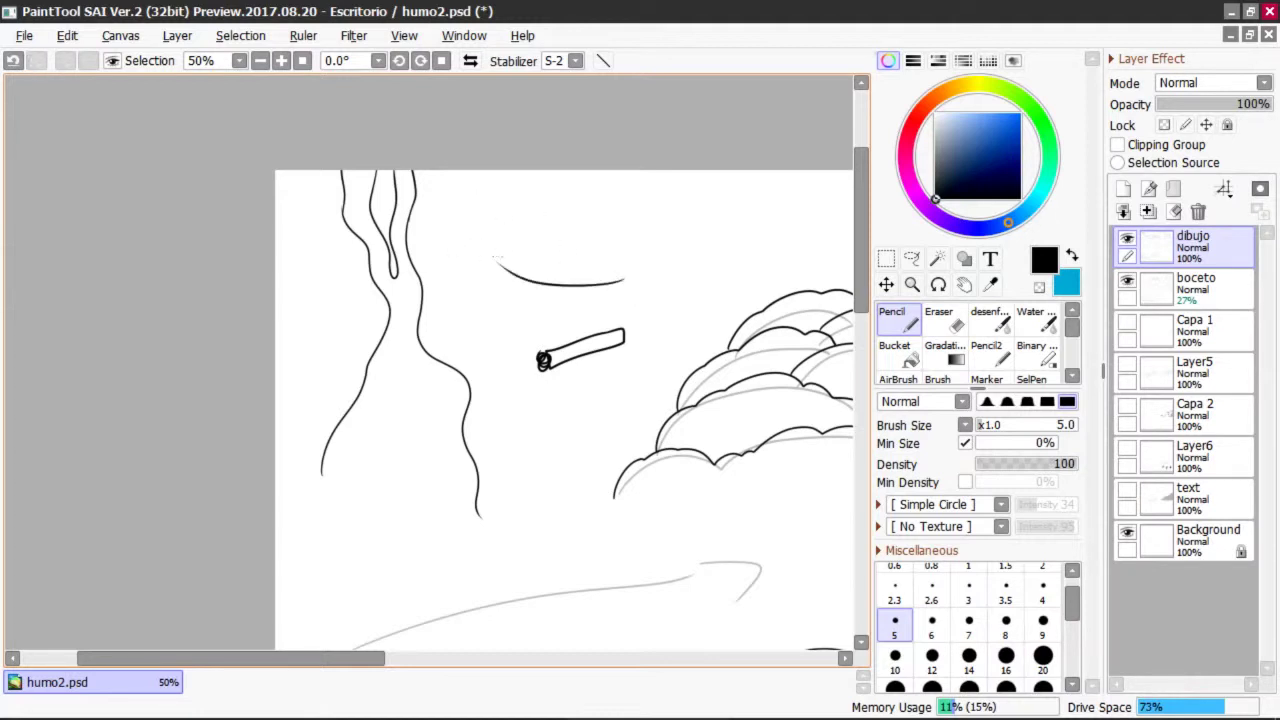
pyautogui.hotkey('ctrl', 'z')
# - Sketch a stream of blown smoke above the cigarette with two long curves, a direction arrow and a puffy cloud end
pyautogui.moveTo(620, 266); pyautogui.dragTo(498, 244)
pyautogui.moveTo(621, 283); pyautogui.dragTo(481, 292)
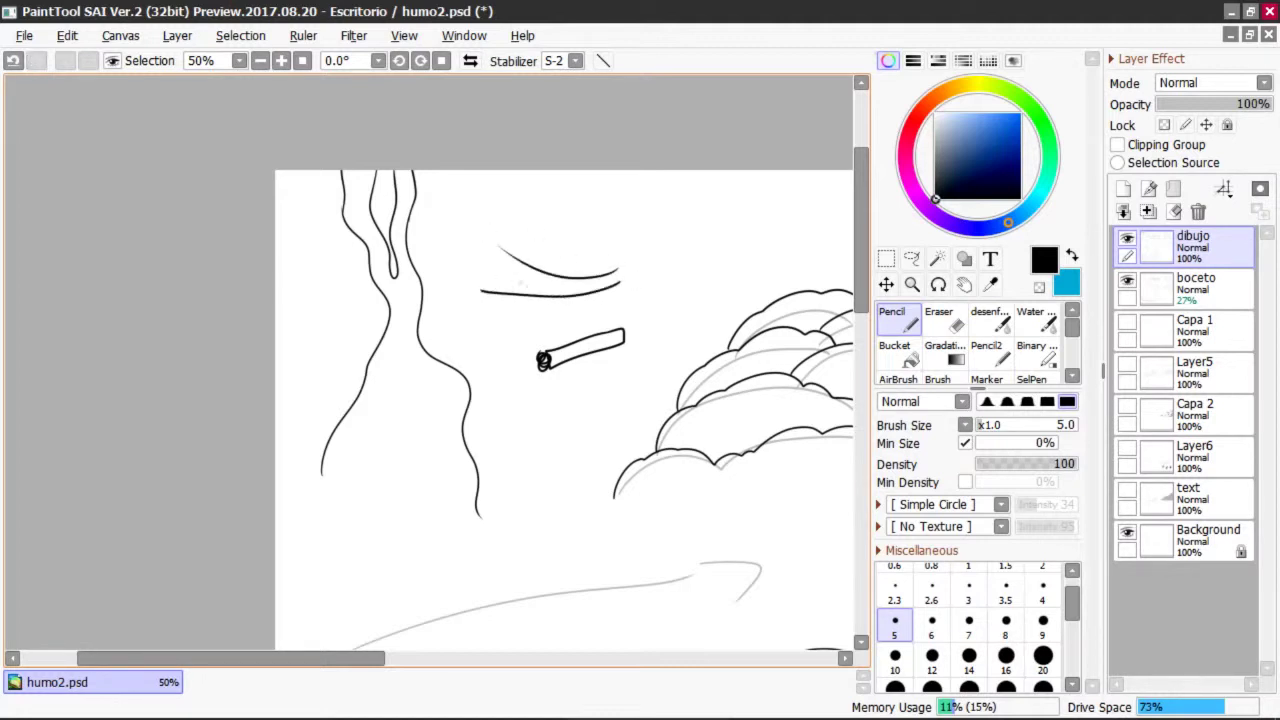
pyautogui.moveTo(618, 268)
pyautogui.mouseDown()
pyautogui.moveTo(530, 274)
pyautogui.moveTo(491, 243)
pyautogui.mouseUp()
pyautogui.moveTo(627, 241)
pyautogui.mouseDown()
pyautogui.moveTo(552, 240)
pyautogui.moveTo(548, 226)
pyautogui.mouseUp()
pyautogui.moveTo(497, 245)
pyautogui.mouseDown()
pyautogui.moveTo(479, 192)
pyautogui.moveTo(451, 212)
pyautogui.moveTo(430, 258)
pyautogui.moveTo(487, 294)
pyautogui.mouseUp()
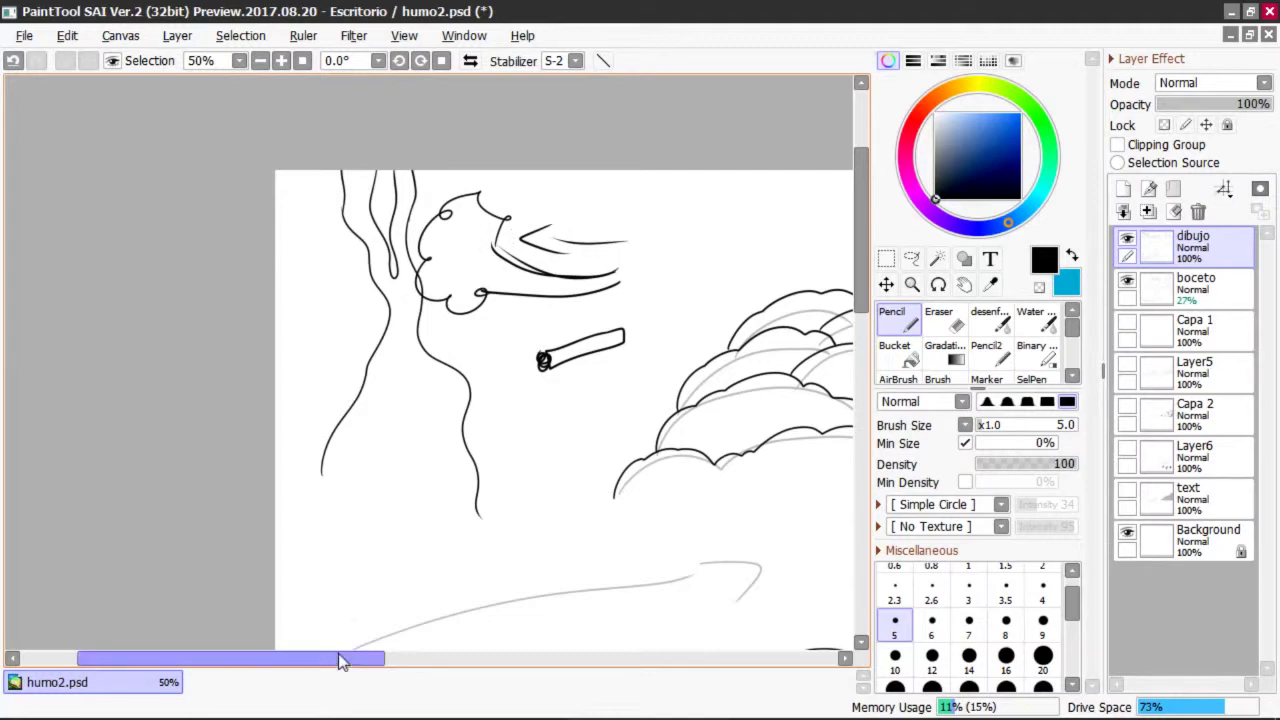
# - Undo the blown-smoke curves, the direction arrow, the puff outline and the cigarette drawing
pyautogui.moveTo(340, 658); pyautogui.dragTo(358, 658)
pyautogui.hotkey('ctrl', 'z')
pyautogui.hotkey('ctrl', 'z')
pyautogui.hotkey('ctrl', 'z')
pyautogui.hotkey('ctrl', 'z')
pyautogui.hotkey('ctrl', 'z')
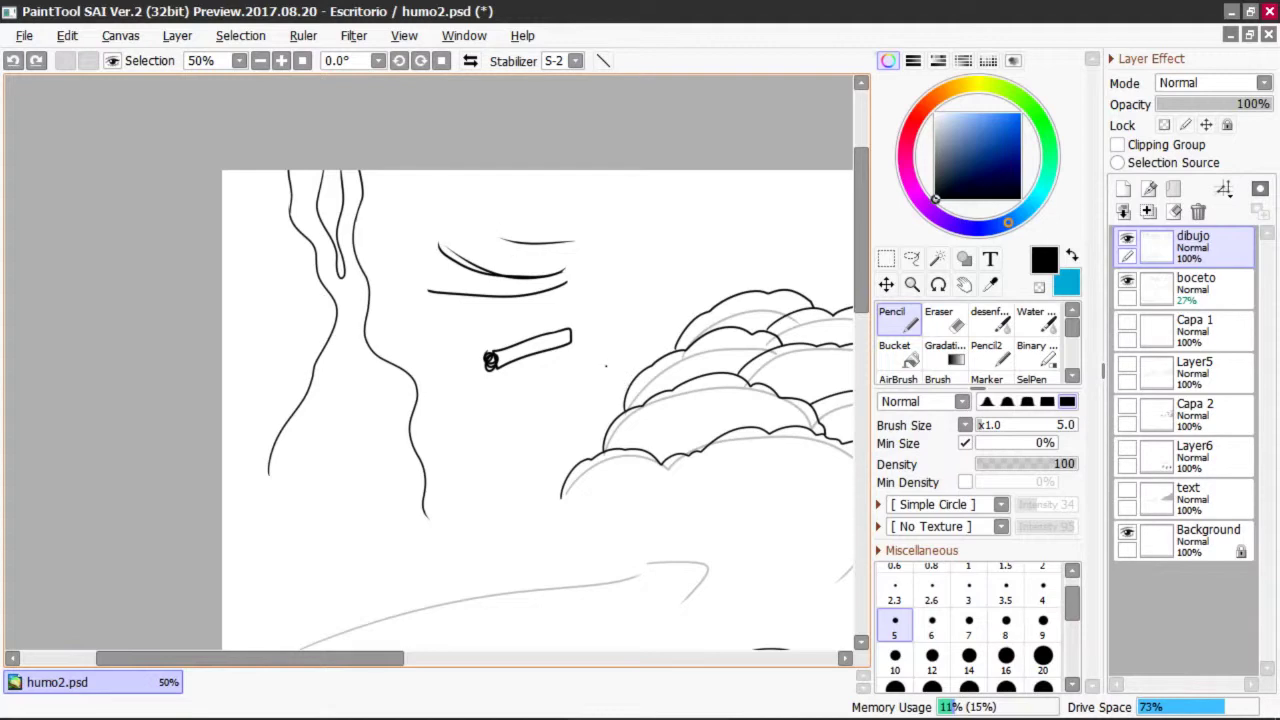
pyautogui.hotkey('ctrl', 'z')
pyautogui.hotkey('ctrl', 'z')
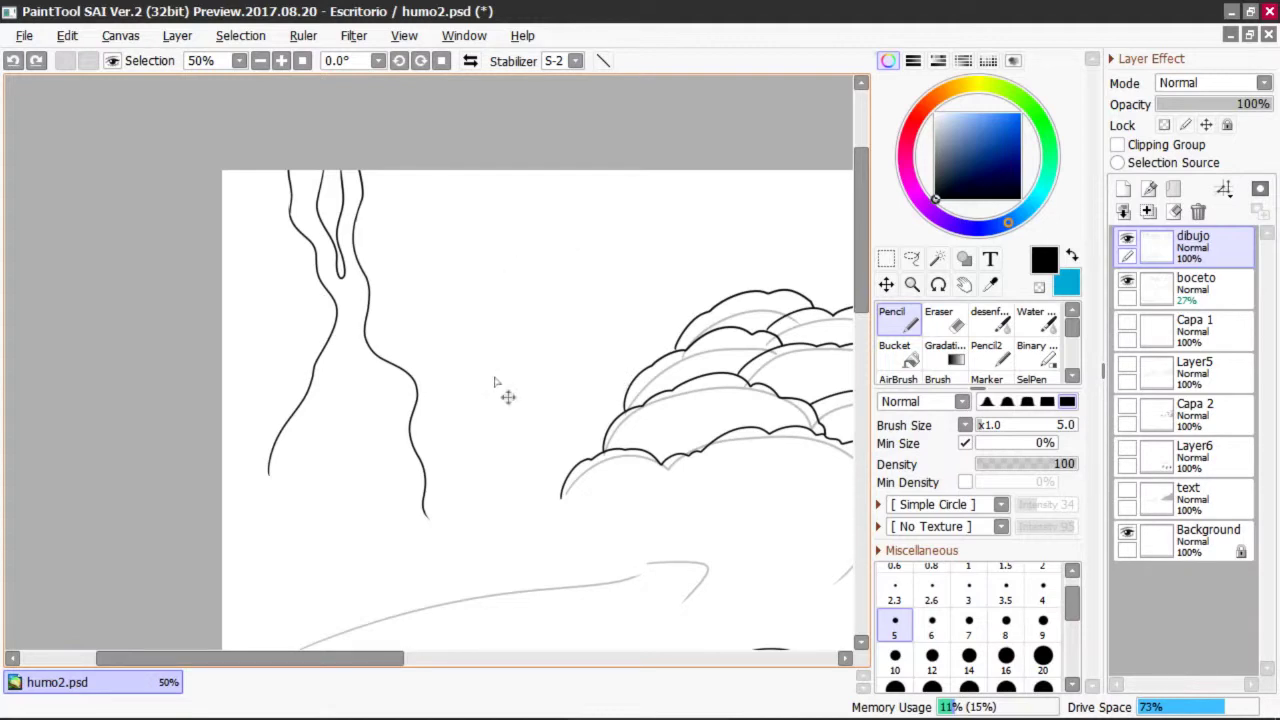
# - Hide the dibujo layer and make the boceto layer active at the tall billowing smoke column
pyautogui.moveTo(345, 658); pyautogui.dragTo(462, 670)
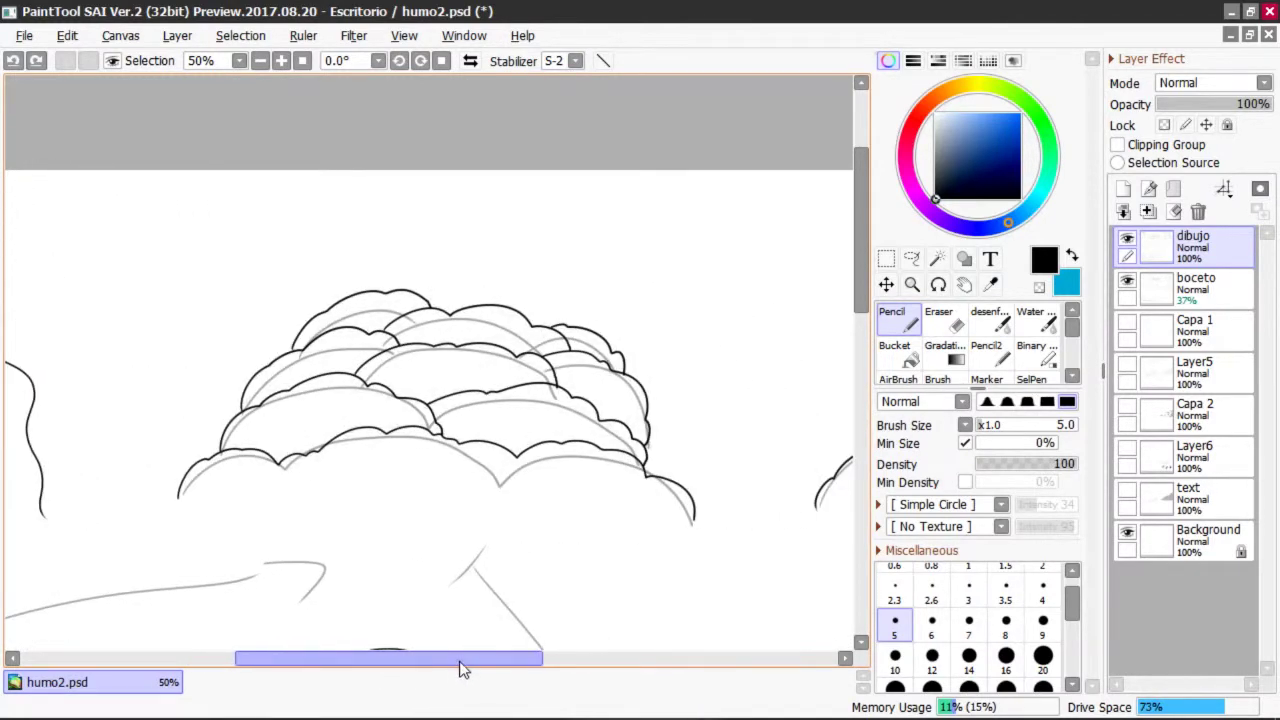
pyautogui.click(1127, 240)
pyautogui.moveTo(498, 662); pyautogui.dragTo(642, 662)
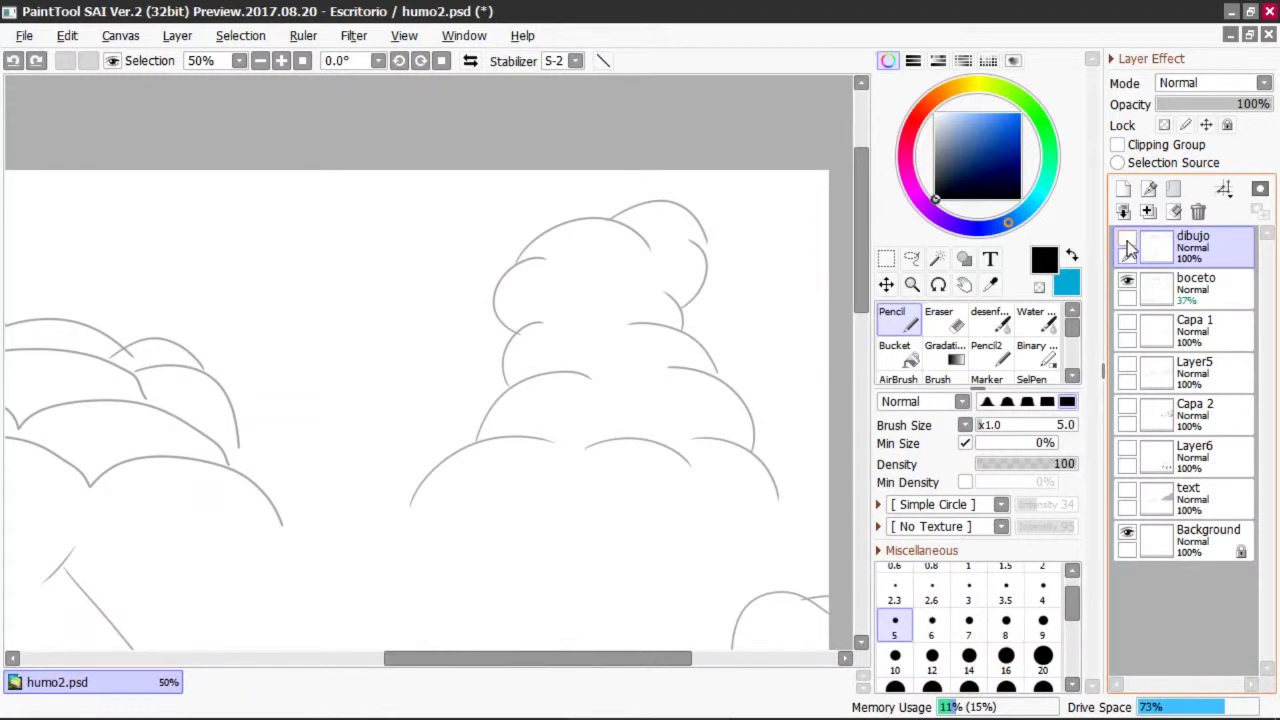
pyautogui.click(1232, 287)
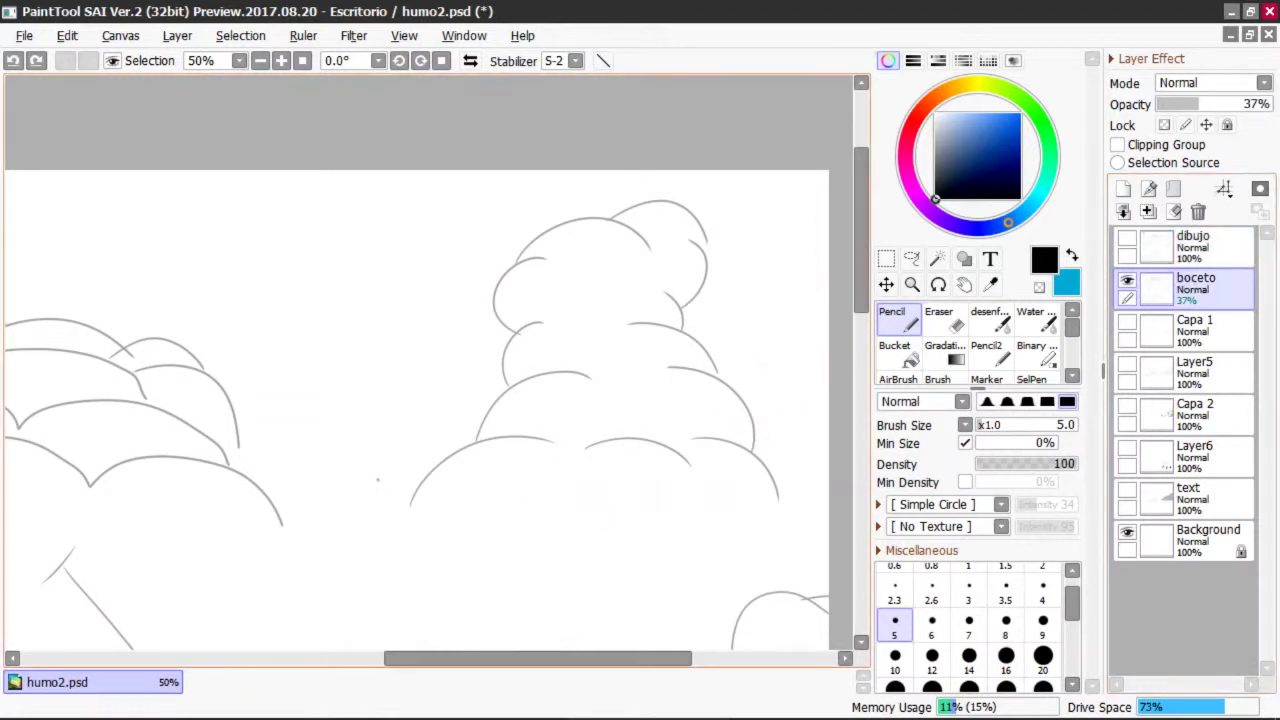
# - Try a curve below the billowing column and a wavy line rising beside it to the canvas's upper edge, and undo both
pyautogui.moveTo(433, 518)
pyautogui.mouseDown()
pyautogui.moveTo(663, 432)
pyautogui.moveTo(460, 570)
pyautogui.moveTo(371, 482)
pyautogui.moveTo(630, 575)
pyautogui.mouseUp()
pyautogui.hotkey('ctrl', 'z')
pyautogui.moveTo(420, 520)
pyautogui.mouseDown()
pyautogui.moveTo(368, 408)
pyautogui.moveTo(455, 296)
pyautogui.moveTo(460, 228)
pyautogui.moveTo(498, 172)
pyautogui.mouseUp()
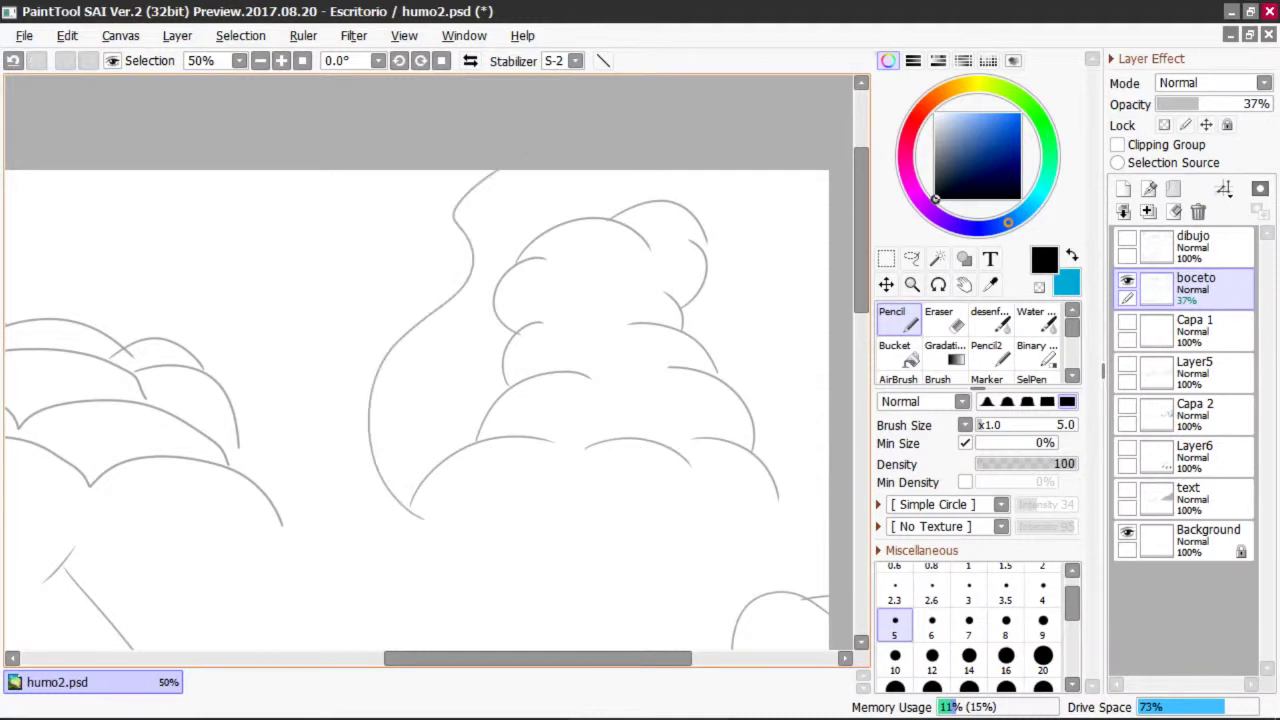
pyautogui.hotkey('ctrl', 'z')
# - Show the dibujo layer's line art over the smoke column sketch again
pyautogui.moveTo(520, 658); pyautogui.dragTo(501, 658)
pyautogui.moveTo(860, 269); pyautogui.dragTo(860, 267)
pyautogui.click(1129, 239)
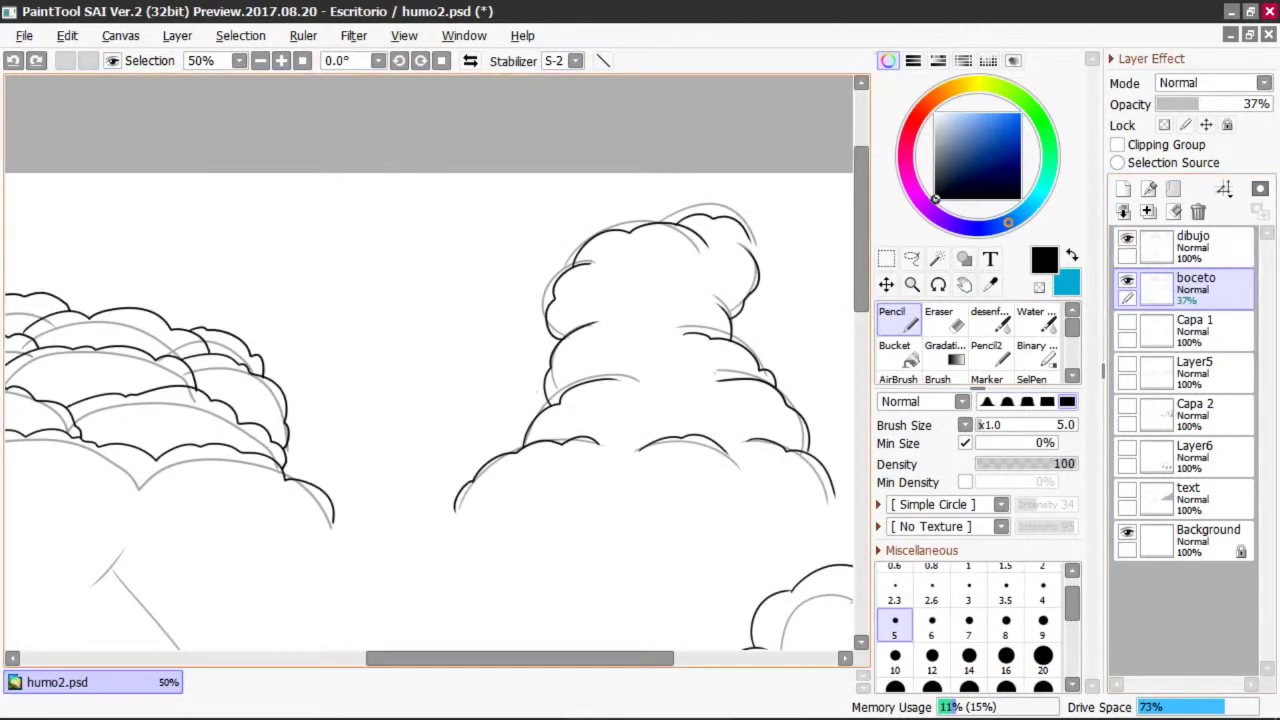
# - Create a new 2800 × 2600 pixel canvas at 600 pixels/inch with a white background
pyautogui.click(24, 35)
pyautogui.click(45, 56)
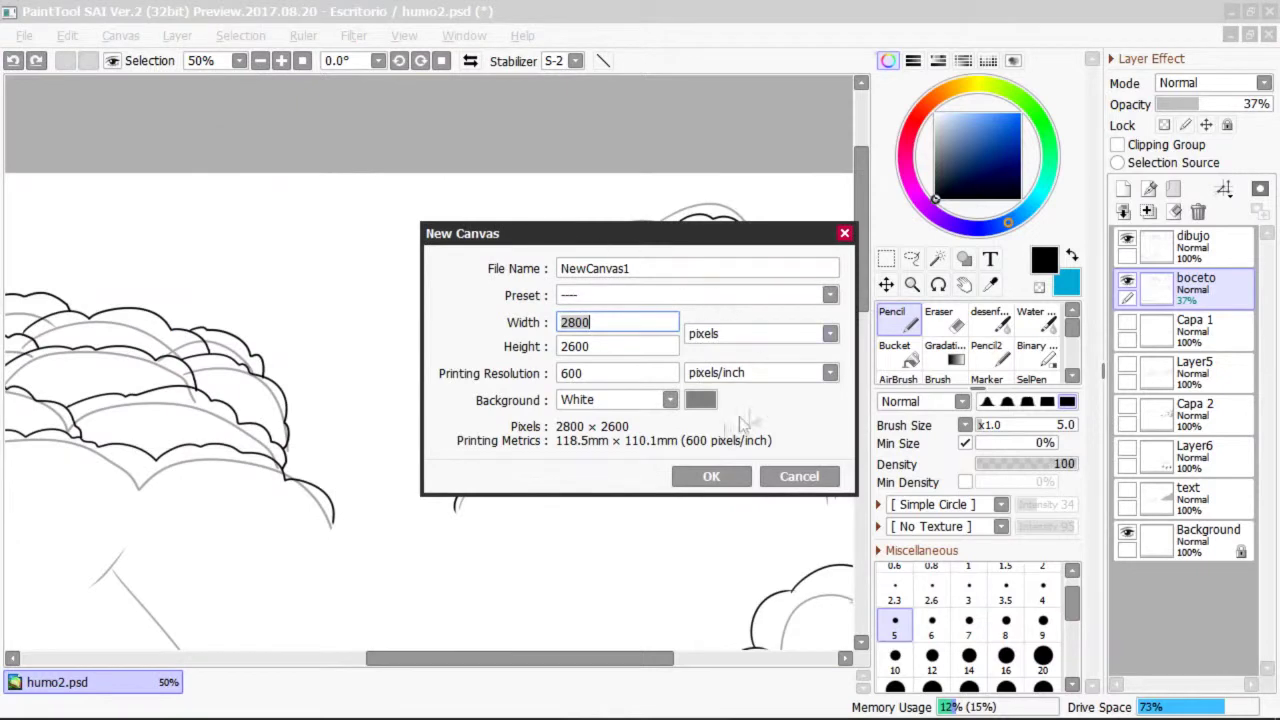
pyautogui.press('Return')
pyautogui.scroll(1, 392, 375)
pyautogui.scroll(-1, 430, 430)
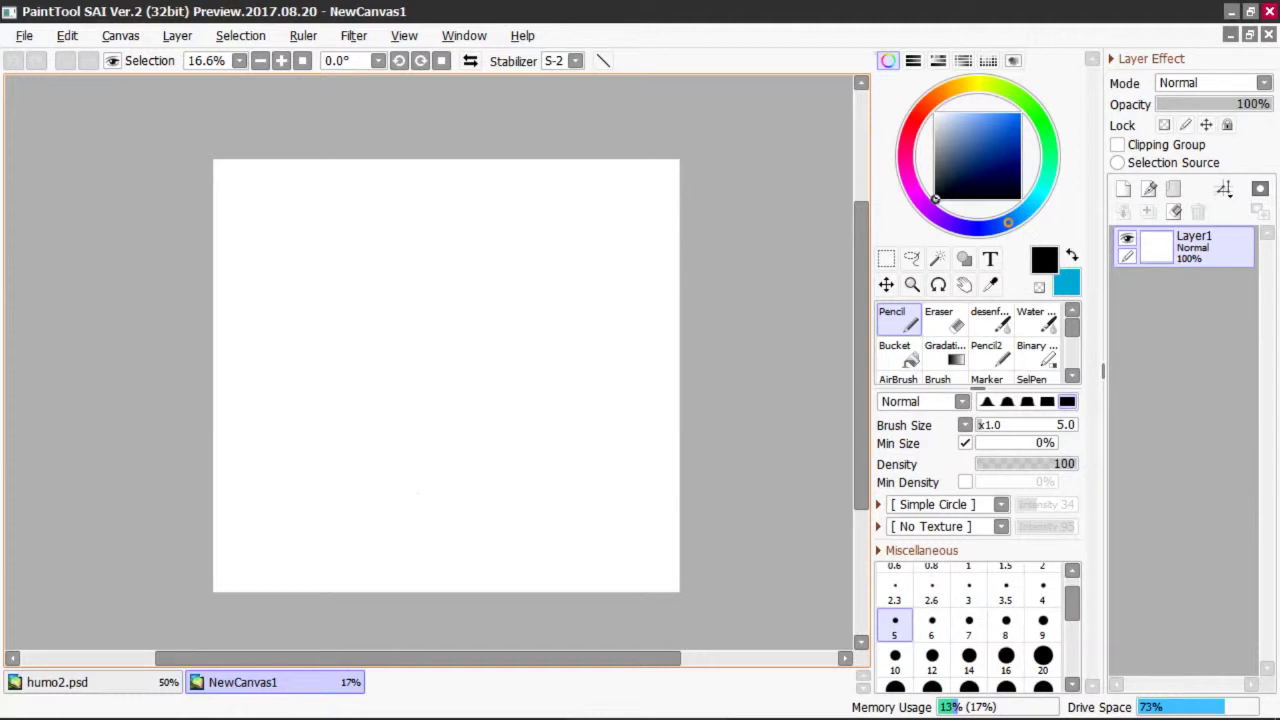
# - Try wavy smoke lines rising diagonally from the lower middle toward the canvas's upper right, and undo each one
pyautogui.hotkey('ctrl', 'z')
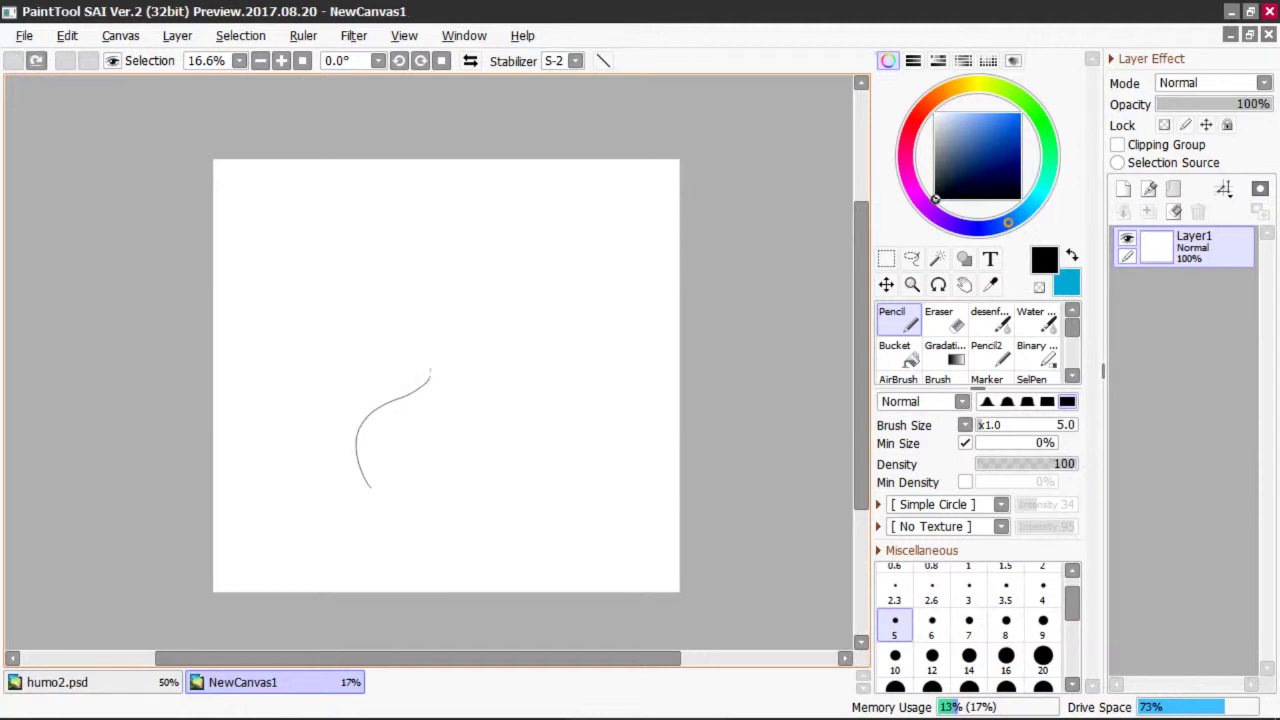
pyautogui.moveTo(450, 283)
pyautogui.mouseDown()
pyautogui.moveTo(491, 273)
pyautogui.moveTo(552, 198)
pyautogui.mouseUp()
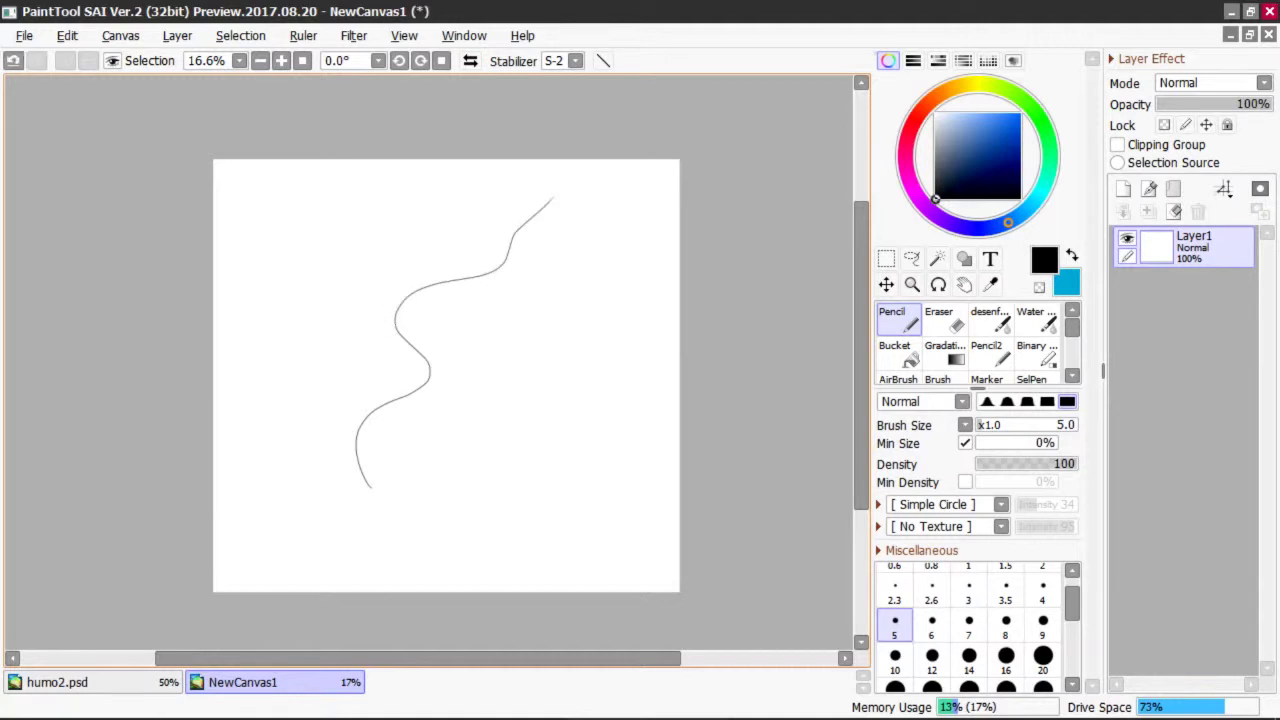
pyautogui.hotkey('ctrl', 'z')
pyautogui.moveTo(345, 520)
pyautogui.mouseDown()
pyautogui.moveTo(401, 417)
pyautogui.moveTo(560, 198)
pyautogui.mouseUp()
pyautogui.hotkey('ctrl', 'z')
pyautogui.moveTo(362, 516)
pyautogui.mouseDown()
pyautogui.moveTo(440, 432)
pyautogui.moveTo(480, 478)
pyautogui.mouseUp()
pyautogui.hotkey('ctrl', 'z')
pyautogui.moveTo(362, 506); pyautogui.dragTo(496, 272)
pyautogui.hotkey('ctrl', 'z')
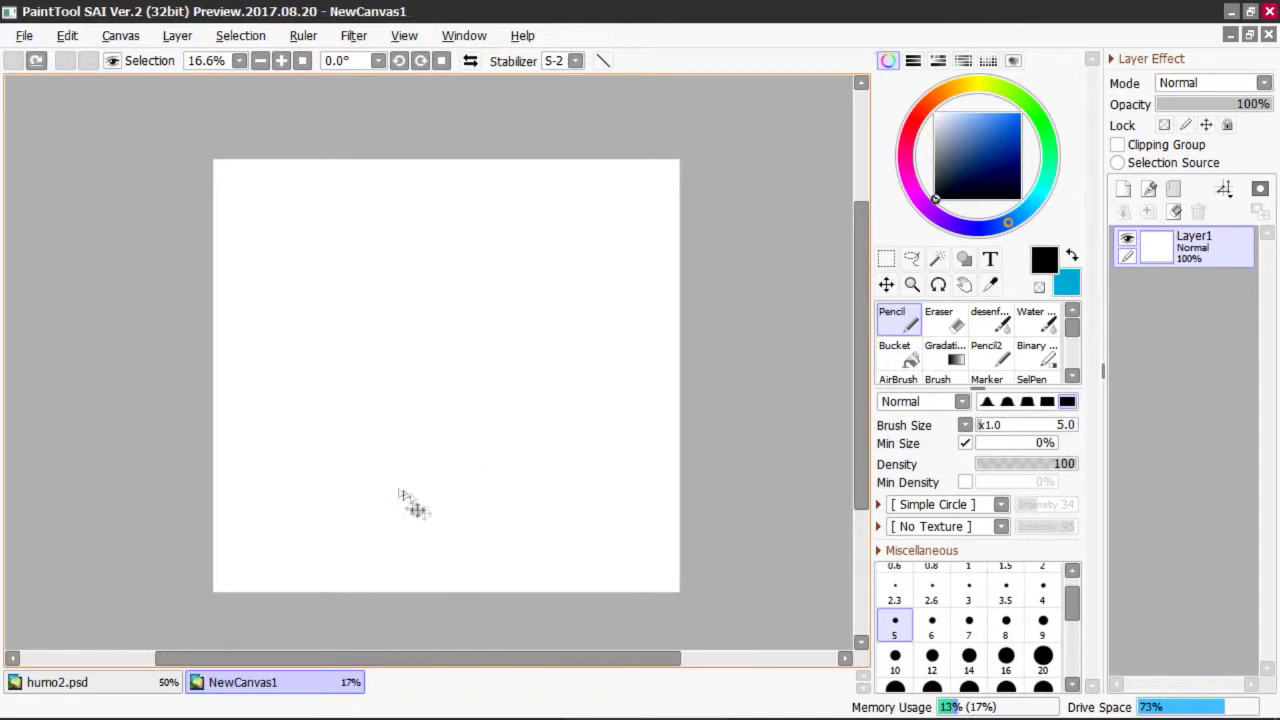
pyautogui.moveTo(383, 505)
pyautogui.mouseDown()
pyautogui.moveTo(428, 420)
pyautogui.moveTo(574, 218)
pyautogui.mouseUp()
pyautogui.hotkey('ctrl', 'z')
# - Draw a right-pointing wind arrow near the canvas's upper edge and a bumpy smoke base outline near the lower edge
pyautogui.moveTo(316, 213); pyautogui.dragTo(385, 214)
pyautogui.moveTo(400, 203); pyautogui.dragTo(400, 232)
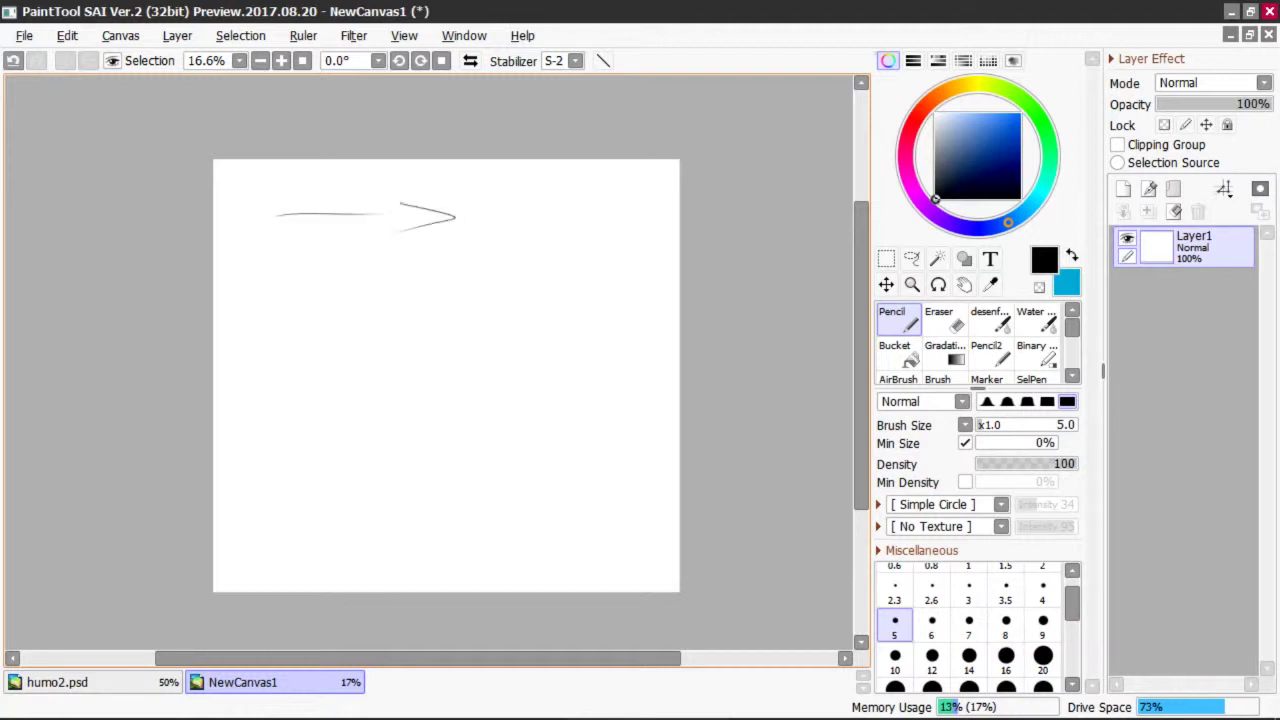
pyautogui.moveTo(232, 520); pyautogui.dragTo(414, 540)
pyautogui.hotkey('ctrl', 'z')
pyautogui.moveTo(232, 528)
pyautogui.mouseDown()
pyautogui.moveTo(365, 497)
pyautogui.moveTo(470, 548)
pyautogui.mouseUp()
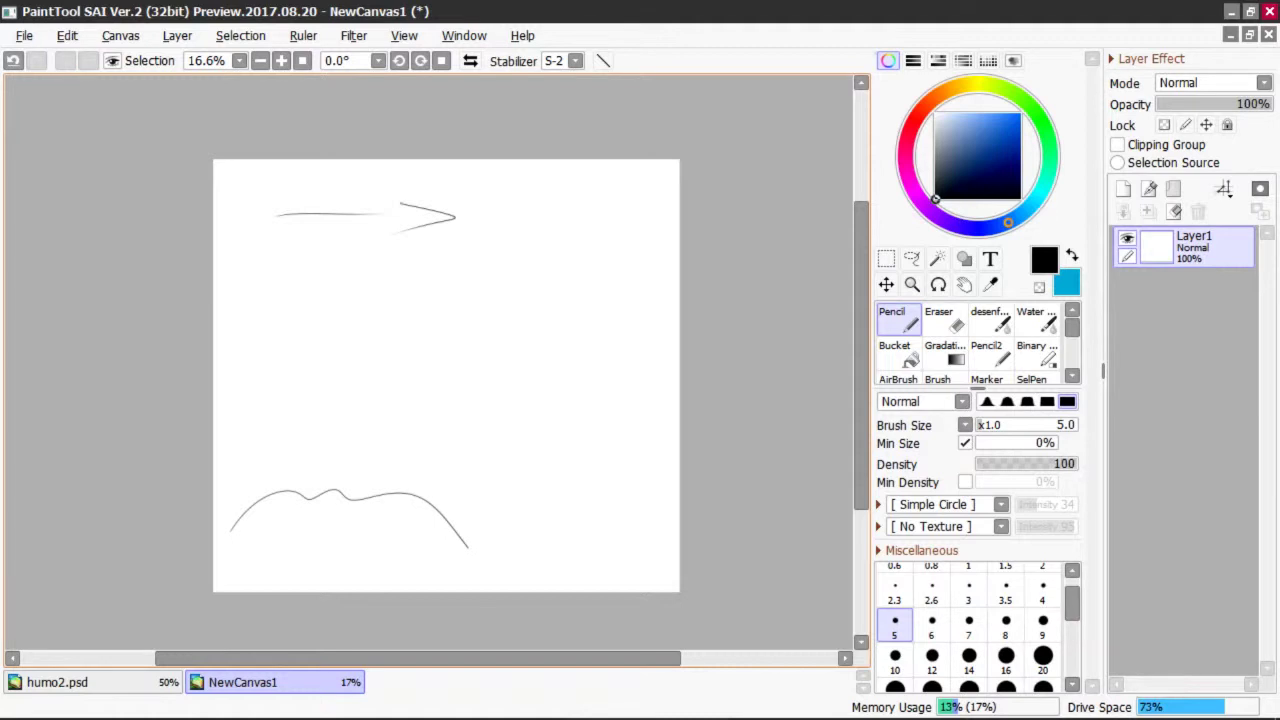
# - Draw billowing plume outlines rising from the smoke base and leaning right to the canvas edge, with rounded upper lobes
pyautogui.moveTo(297, 490)
pyautogui.mouseDown()
pyautogui.moveTo(407, 399)
pyautogui.moveTo(454, 335)
pyautogui.moveTo(660, 210)
pyautogui.mouseUp()
pyautogui.hotkey('ctrl', 'z')
pyautogui.moveTo(296, 490); pyautogui.dragTo(403, 402)
pyautogui.moveTo(565, 465)
pyautogui.mouseDown()
pyautogui.moveTo(649, 472)
pyautogui.moveTo(680, 459)
pyautogui.mouseUp()
pyautogui.moveTo(398, 405)
pyautogui.mouseDown()
pyautogui.moveTo(445, 310)
pyautogui.moveTo(590, 318)
pyautogui.mouseUp()
pyautogui.moveTo(522, 258)
pyautogui.mouseDown()
pyautogui.moveTo(621, 214)
pyautogui.moveTo(680, 228)
pyautogui.mouseUp()
pyautogui.moveTo(572, 213); pyautogui.dragTo(680, 178)
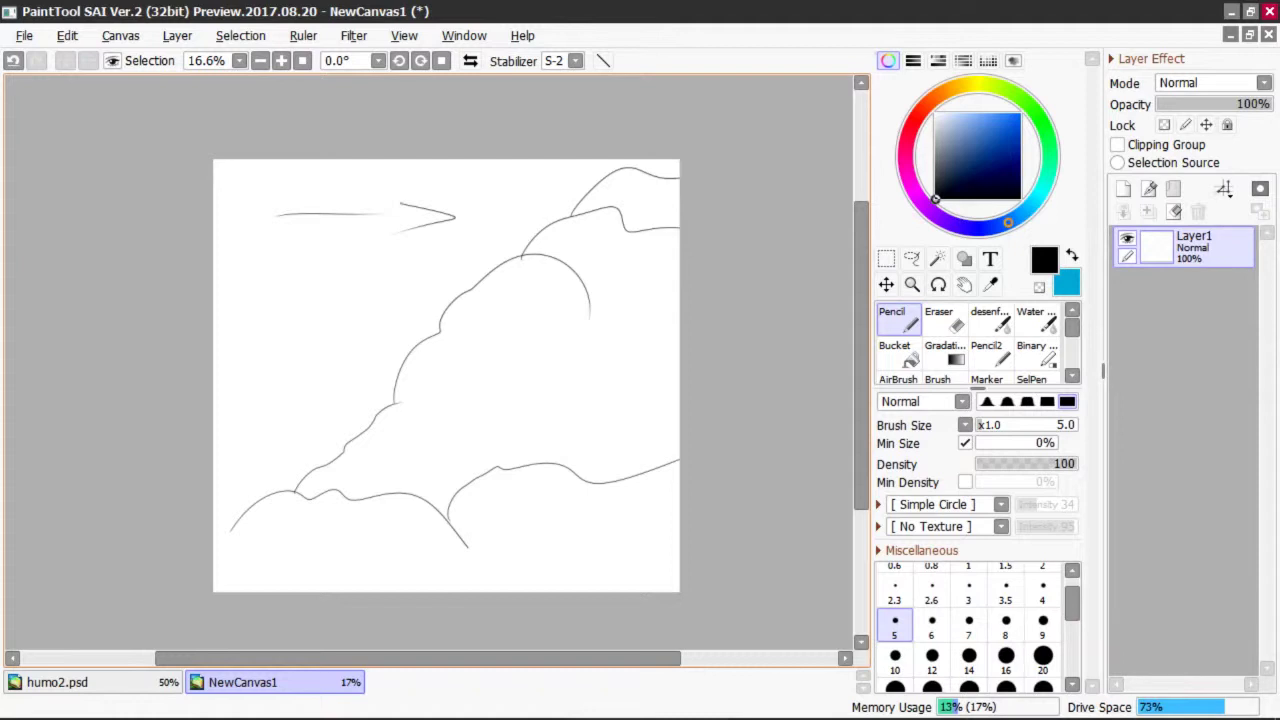
# - Undo the plume's rounded upper lobes and its lower outline running to the canvas's right edge
pyautogui.hotkey('ctrl', 'z')
pyautogui.hotkey('ctrl', 'z')
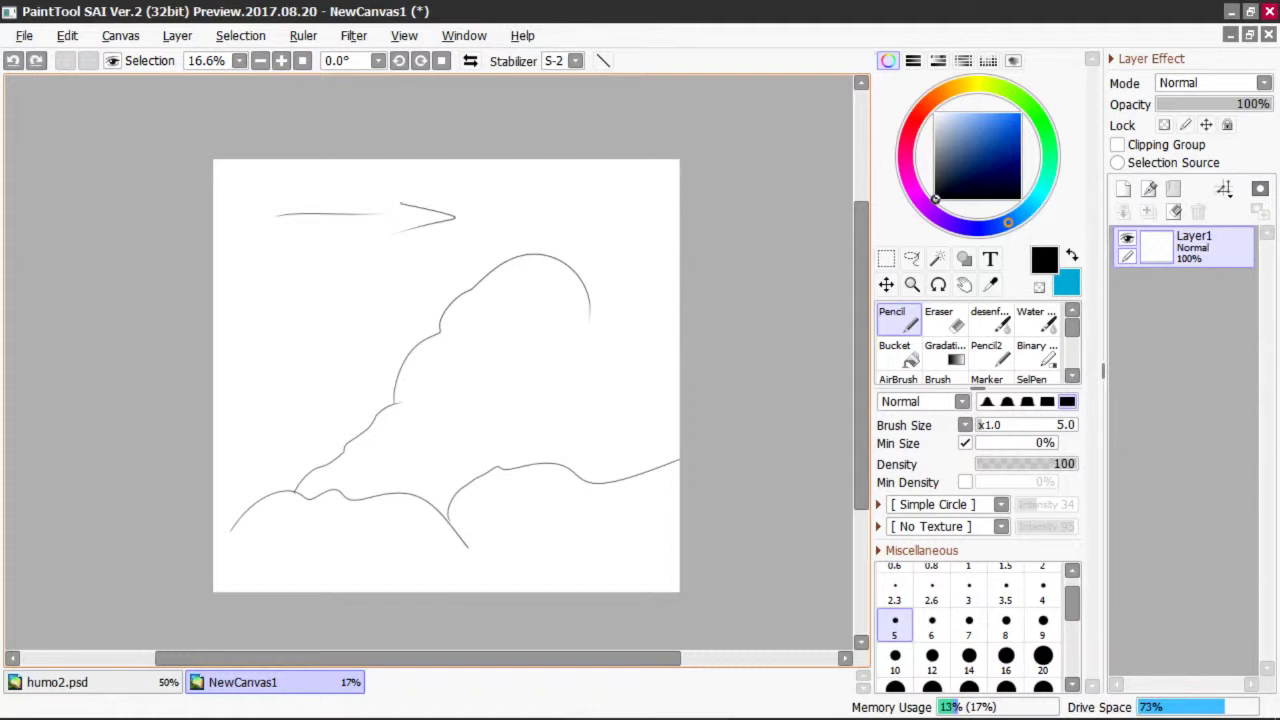
pyautogui.hotkey('ctrl', 'z')
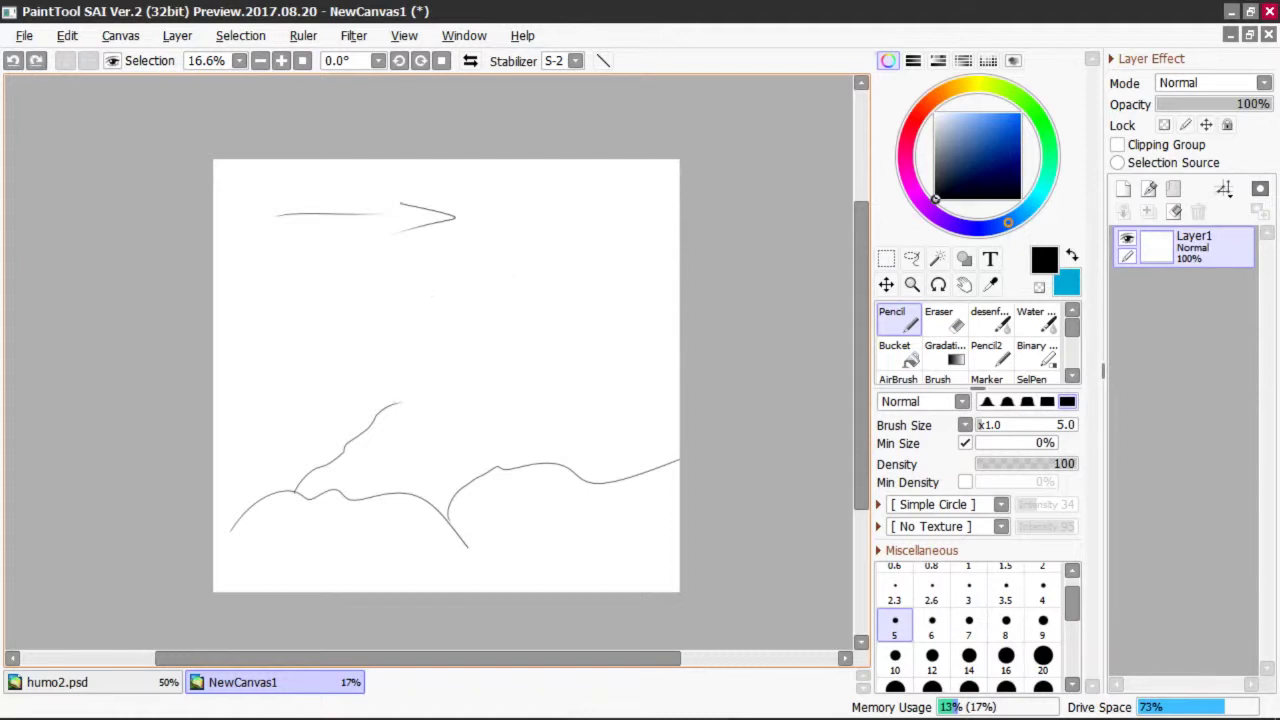
pyautogui.hotkey('ctrl', 'z')
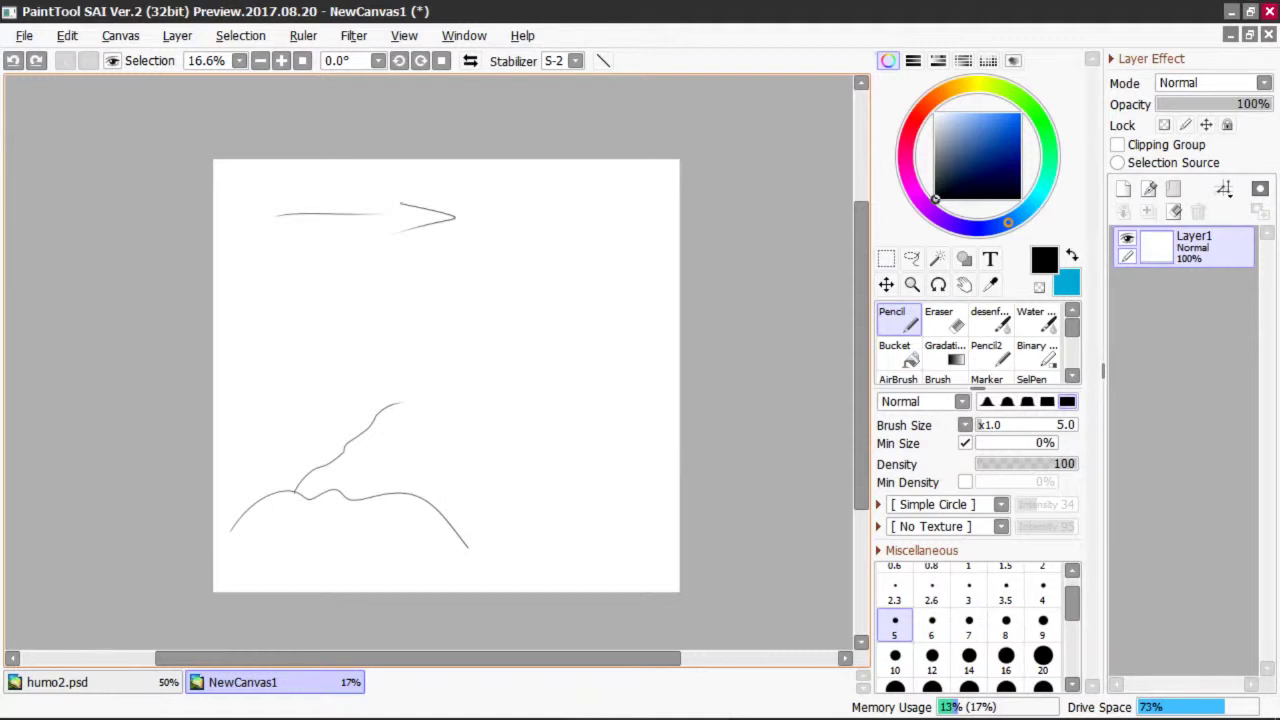
# - Redraw the leaning plume's lower outline with scalloped curves and extend its upper outline to the canvas's upper edge
pyautogui.moveTo(448, 518); pyautogui.dragTo(530, 425)
pyautogui.moveTo(500, 470)
pyautogui.mouseDown()
pyautogui.moveTo(558, 442)
pyautogui.moveTo(603, 396)
pyautogui.moveTo(680, 382)
pyautogui.mouseUp()
pyautogui.moveTo(398, 404); pyautogui.dragTo(436, 284)
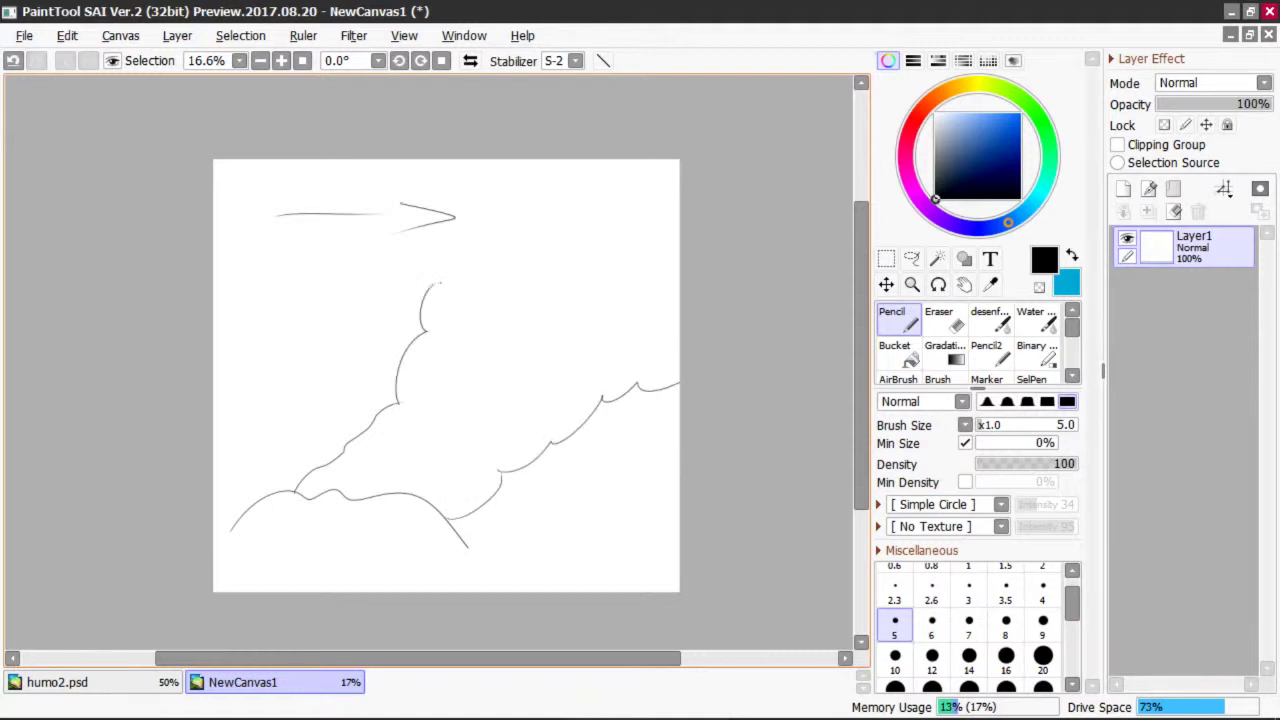
pyautogui.moveTo(466, 244)
pyautogui.mouseDown()
pyautogui.moveTo(478, 185)
pyautogui.moveTo(518, 159)
pyautogui.mouseUp()
# - Undo the whole leaning plume, its bumpy base and the right-pointing wind arrow
pyautogui.hotkey('ctrl', 'z')
pyautogui.hotkey('ctrl', 'z')
pyautogui.hotkey('ctrl', 'z')
pyautogui.hotkey('ctrl', 'z')
pyautogui.hotkey('ctrl', 'z')
pyautogui.hotkey('ctrl', 'z')
pyautogui.hotkey('ctrl', 'z')
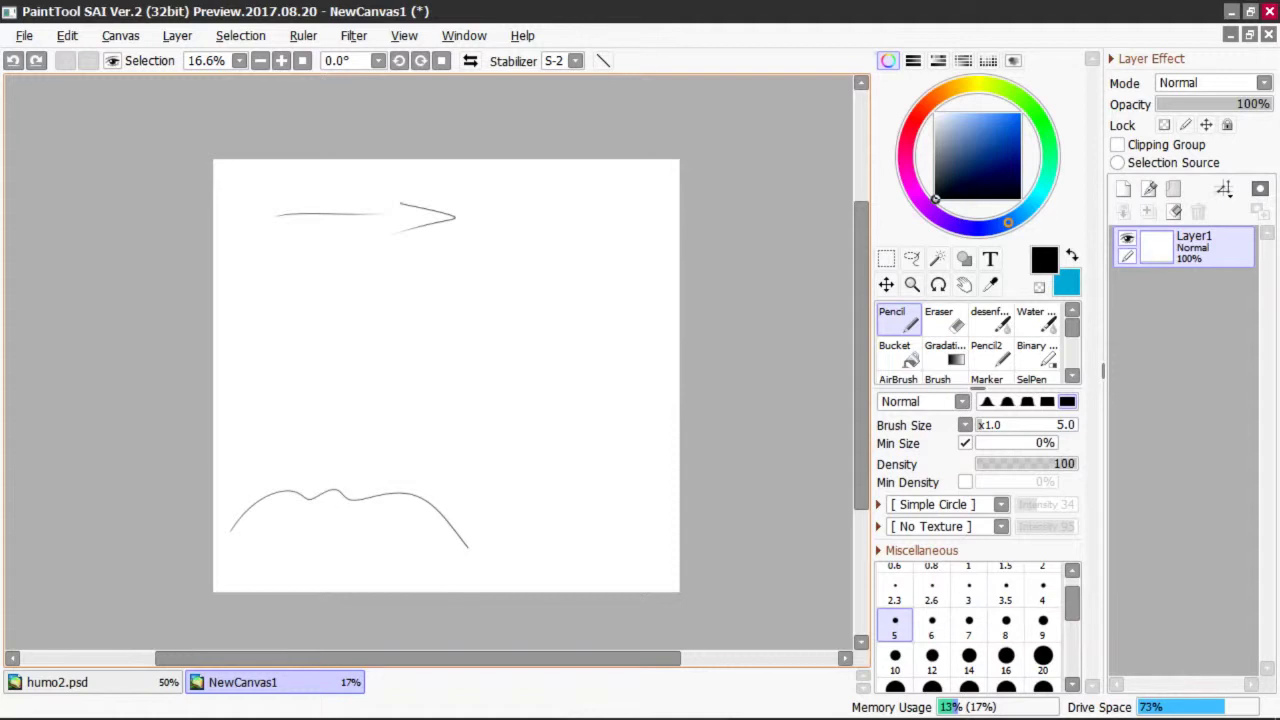
pyautogui.hotkey('ctrl', 'z')
pyautogui.hotkey('ctrl', 'z')
pyautogui.hotkey('ctrl', 'z')
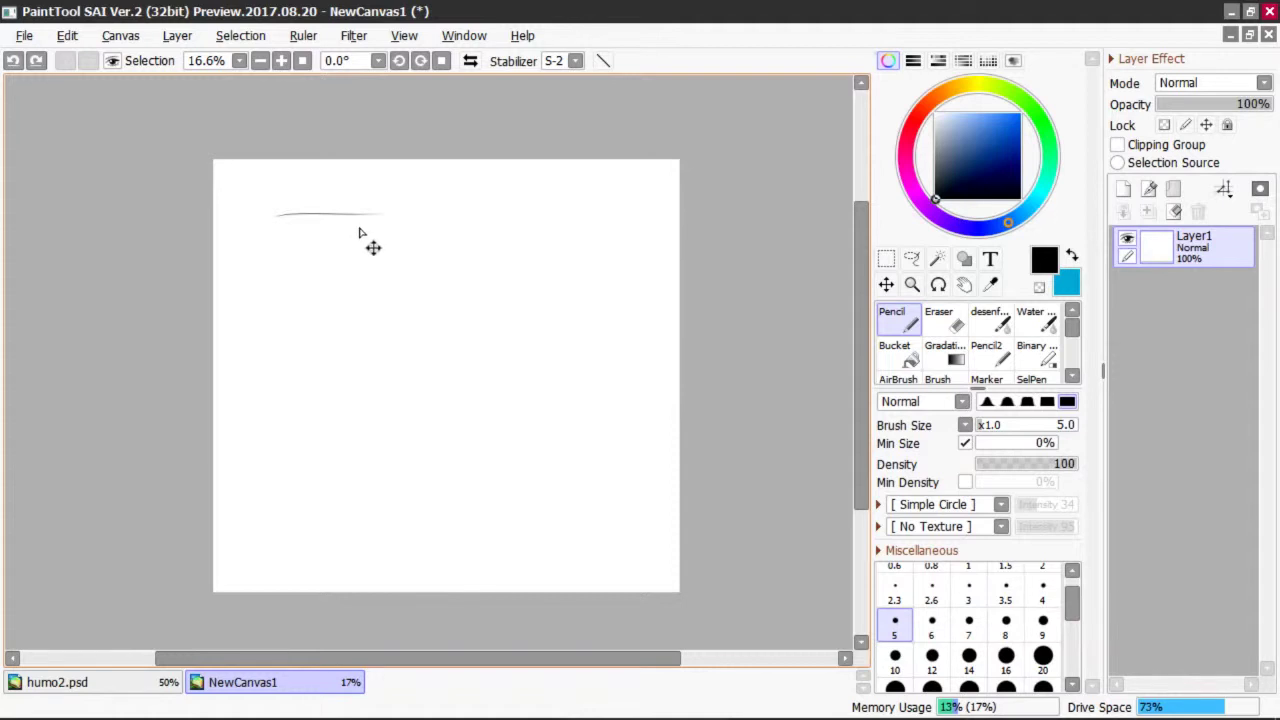
# - Draw a left-pointing wind arrow near the canvas's upper edge
pyautogui.moveTo(610, 208)
pyautogui.mouseDown()
pyautogui.moveTo(482, 212)
pyautogui.moveTo(516, 190)
pyautogui.mouseUp()
pyautogui.moveTo(432, 211); pyautogui.dragTo(518, 226)
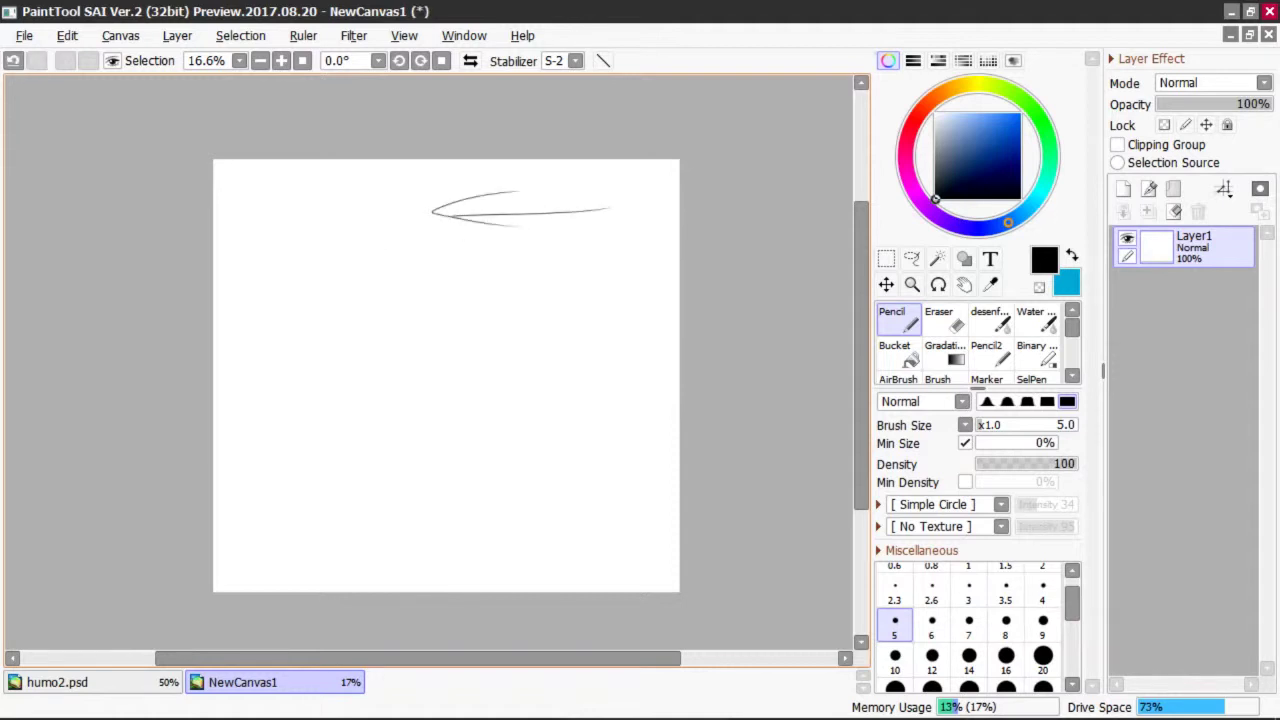
# - Try wavy smoke lines drifting from the canvas's lower right toward its upper left, and undo them
pyautogui.moveTo(602, 503)
pyautogui.mouseDown()
pyautogui.moveTo(539, 492)
pyautogui.moveTo(535, 450)
pyautogui.moveTo(420, 412)
pyautogui.moveTo(409, 368)
pyautogui.moveTo(336, 310)
pyautogui.moveTo(268, 194)
pyautogui.mouseUp()
pyautogui.hotkey('ctrl', 'z')
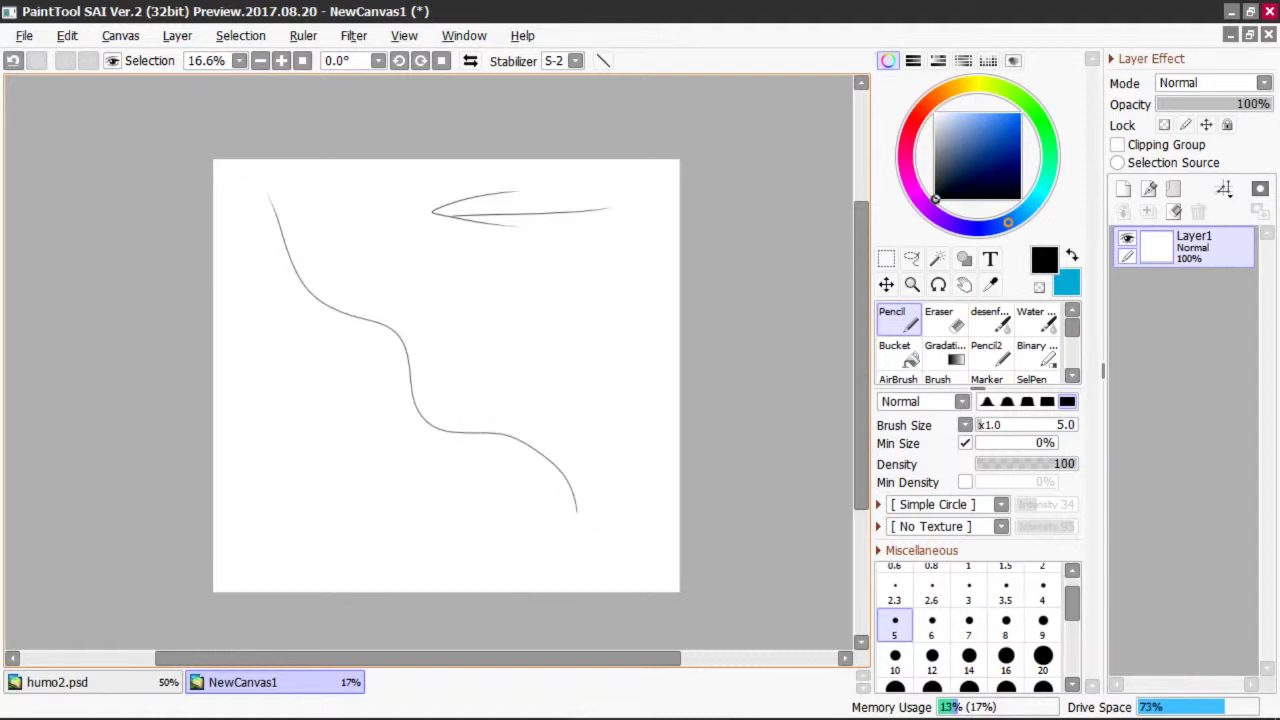
pyautogui.moveTo(595, 449); pyautogui.dragTo(562, 424)
pyautogui.hotkey('ctrl', 'z')
pyautogui.moveTo(629, 482)
pyautogui.mouseDown()
pyautogui.moveTo(579, 428)
pyautogui.moveTo(490, 400)
pyautogui.mouseUp()
pyautogui.hotkey('ctrl', 'z')
# - Return to the humo2.psd drawing and hide the dibujo layer
pyautogui.click(142, 681)
pyautogui.moveTo(522, 661); pyautogui.dragTo(545, 661)
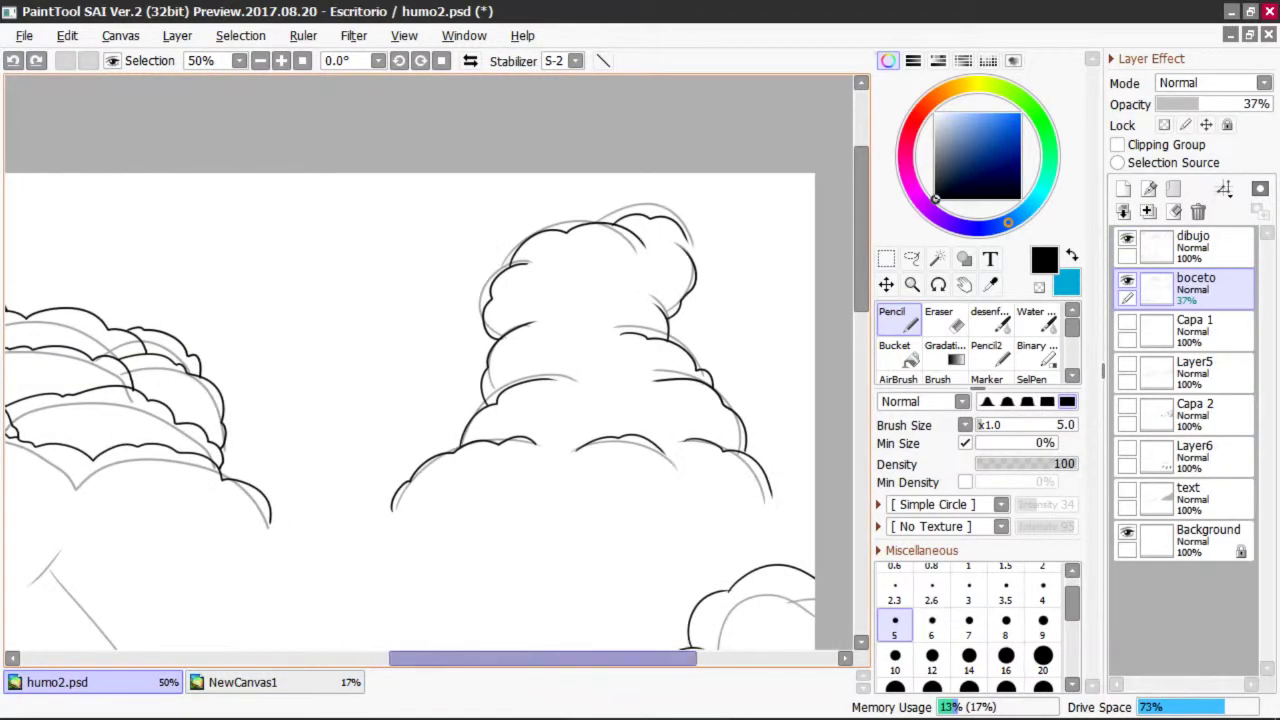
pyautogui.click(1127, 243)
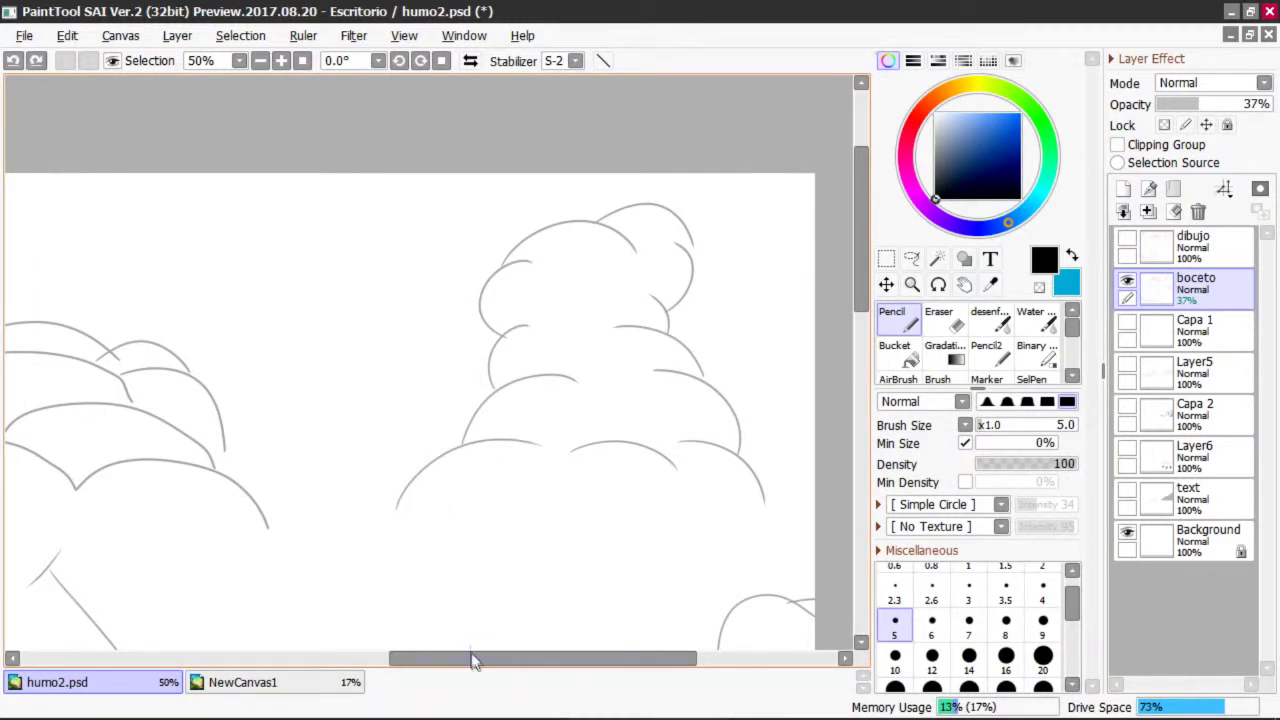
# - Try repeated arcs over the lower left lobe of the billowing smoke column and undo each one
pyautogui.moveTo(476, 658); pyautogui.dragTo(483, 658)
pyautogui.moveTo(369, 506); pyautogui.dragTo(450, 445)
pyautogui.hotkey('ctrl', 'z')
pyautogui.moveTo(383, 505); pyautogui.dragTo(447, 446)
pyautogui.hotkey('ctrl', 'z')
pyautogui.moveTo(388, 496); pyautogui.dragTo(505, 446)
pyautogui.hotkey('ctrl', 'z')
pyautogui.moveTo(390, 494); pyautogui.dragTo(488, 441)
pyautogui.hotkey('ctrl', 'z')
# - Try a winding guide line up through the middle of the smoke column and undo it
pyautogui.scroll(-2, 538, 492)
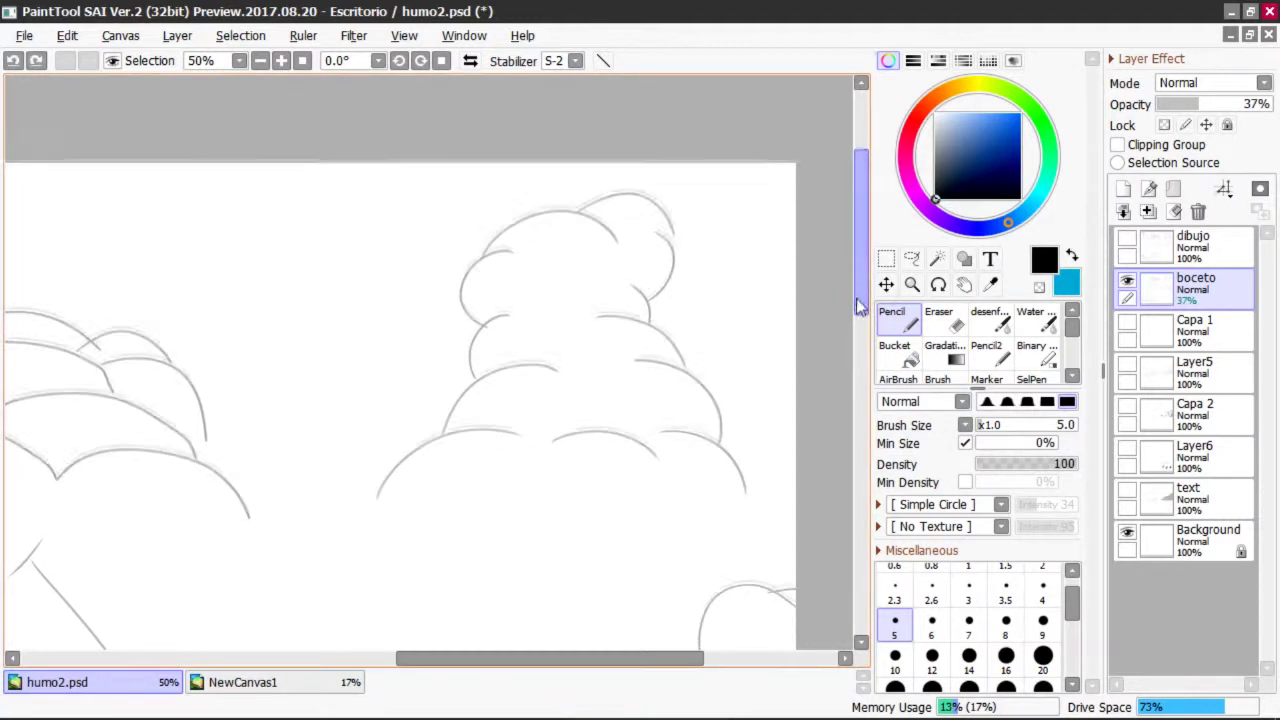
pyautogui.moveTo(517, 509)
pyautogui.mouseDown()
pyautogui.moveTo(567, 462)
pyautogui.moveTo(587, 410)
pyautogui.moveTo(577, 360)
pyautogui.moveTo(541, 308)
pyautogui.moveTo(564, 260)
pyautogui.moveTo(652, 207)
pyautogui.mouseUp()
pyautogui.hotkey('ctrl', 'z')
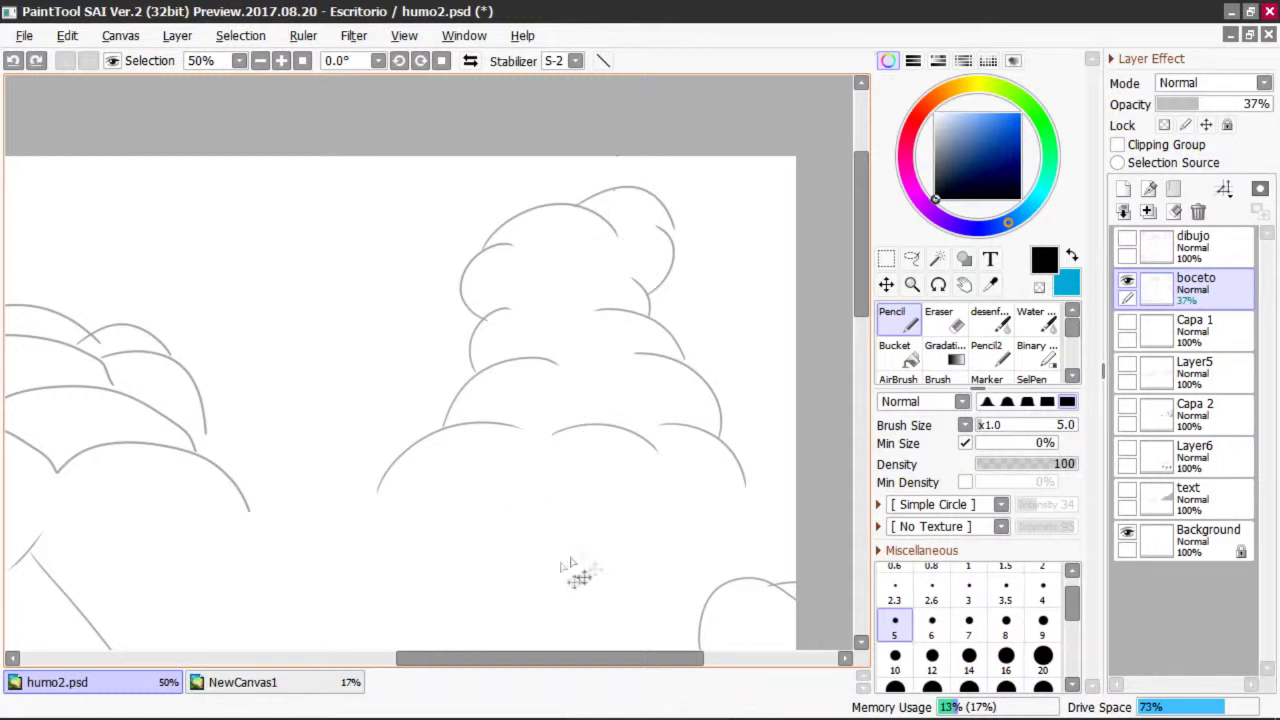
pyautogui.moveTo(514, 577)
pyautogui.mouseDown()
pyautogui.moveTo(598, 450)
pyautogui.moveTo(640, 212)
pyautogui.mouseUp()
pyautogui.hotkey('ctrl', 'z')
# - Try a curved guide line through the smoke column with extra rounded lobes following it on both sides, and undo everything
pyautogui.moveTo(546, 513)
pyautogui.mouseDown()
pyautogui.moveTo(608, 362)
pyautogui.moveTo(536, 258)
pyautogui.moveTo(615, 172)
pyautogui.mouseUp()
pyautogui.moveTo(445, 428)
pyautogui.mouseDown()
pyautogui.moveTo(522, 420)
pyautogui.moveTo(570, 314)
pyautogui.mouseUp()
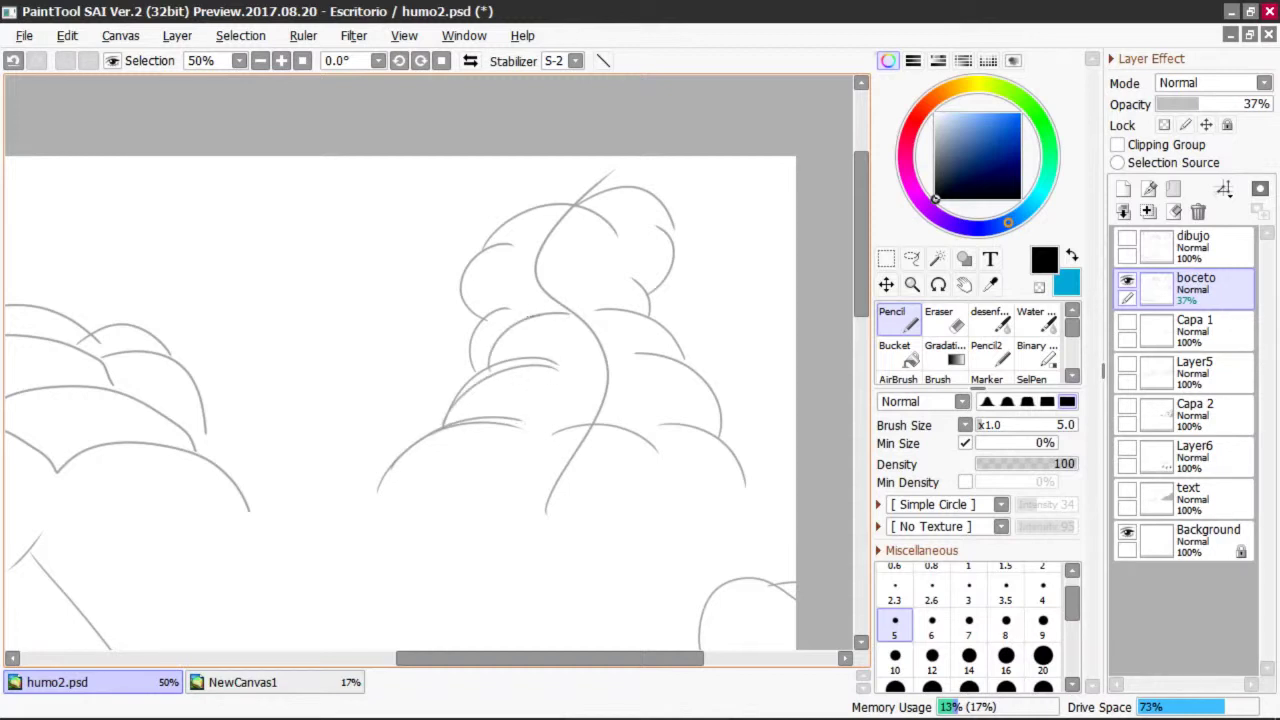
pyautogui.moveTo(492, 322)
pyautogui.mouseDown()
pyautogui.moveTo(442, 262)
pyautogui.moveTo(567, 174)
pyautogui.mouseUp()
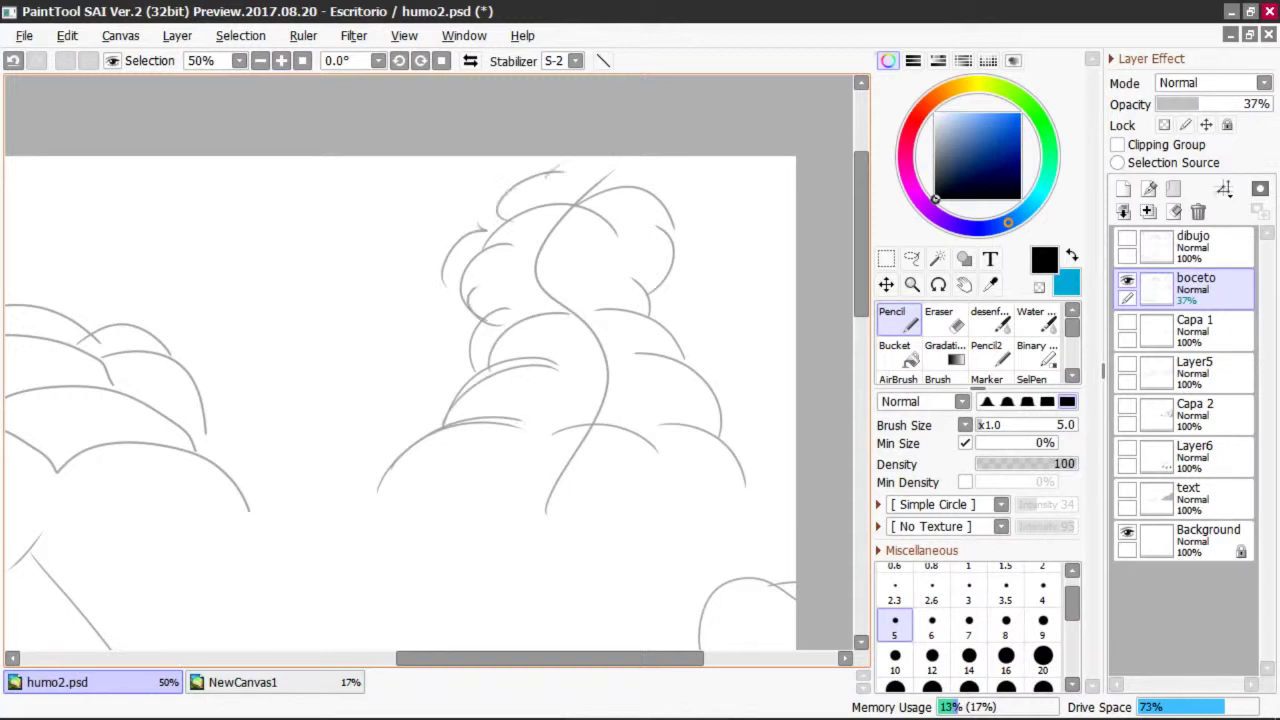
pyautogui.moveTo(672, 412); pyautogui.dragTo(728, 446)
pyautogui.moveTo(664, 358); pyautogui.dragTo(702, 390)
pyautogui.click(1127, 282)
pyautogui.click(1127, 282)
pyautogui.hotkey('ctrl', 'z')
pyautogui.hotkey('ctrl', 'z')
pyautogui.hotkey('ctrl', 'z')
pyautogui.hotkey('ctrl', 'z')
pyautogui.hotkey('ctrl', 'z')
pyautogui.hotkey('ctrl', 'z')
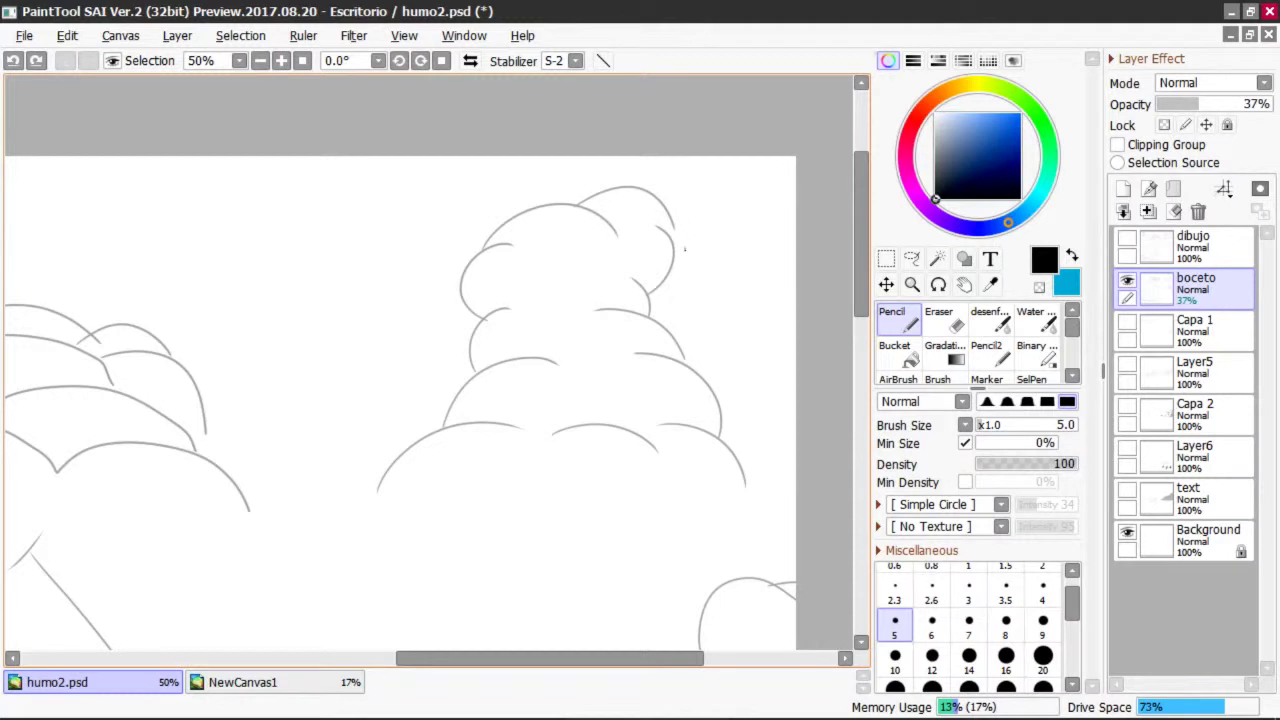
# - Try small detached smoke puffs around the upper part of the smoke column and undo them
pyautogui.moveTo(734, 276)
pyautogui.mouseDown()
pyautogui.moveTo(696, 263)
pyautogui.moveTo(682, 283)
pyautogui.moveTo(695, 298)
pyautogui.moveTo(719, 270)
pyautogui.moveTo(677, 272)
pyautogui.mouseUp()
pyautogui.hotkey('ctrl', 'z')
pyautogui.hotkey('ctrl', 'z')
pyautogui.moveTo(686, 278)
pyautogui.mouseDown()
pyautogui.moveTo(717, 275)
pyautogui.moveTo(704, 248)
pyautogui.moveTo(686, 277)
pyautogui.mouseUp()
pyautogui.hotkey('ctrl', 'z')
pyautogui.moveTo(686, 212)
pyautogui.mouseDown()
pyautogui.moveTo(720, 195)
pyautogui.moveTo(686, 210)
pyautogui.mouseUp()
pyautogui.moveTo(548, 173); pyautogui.dragTo(530, 182)
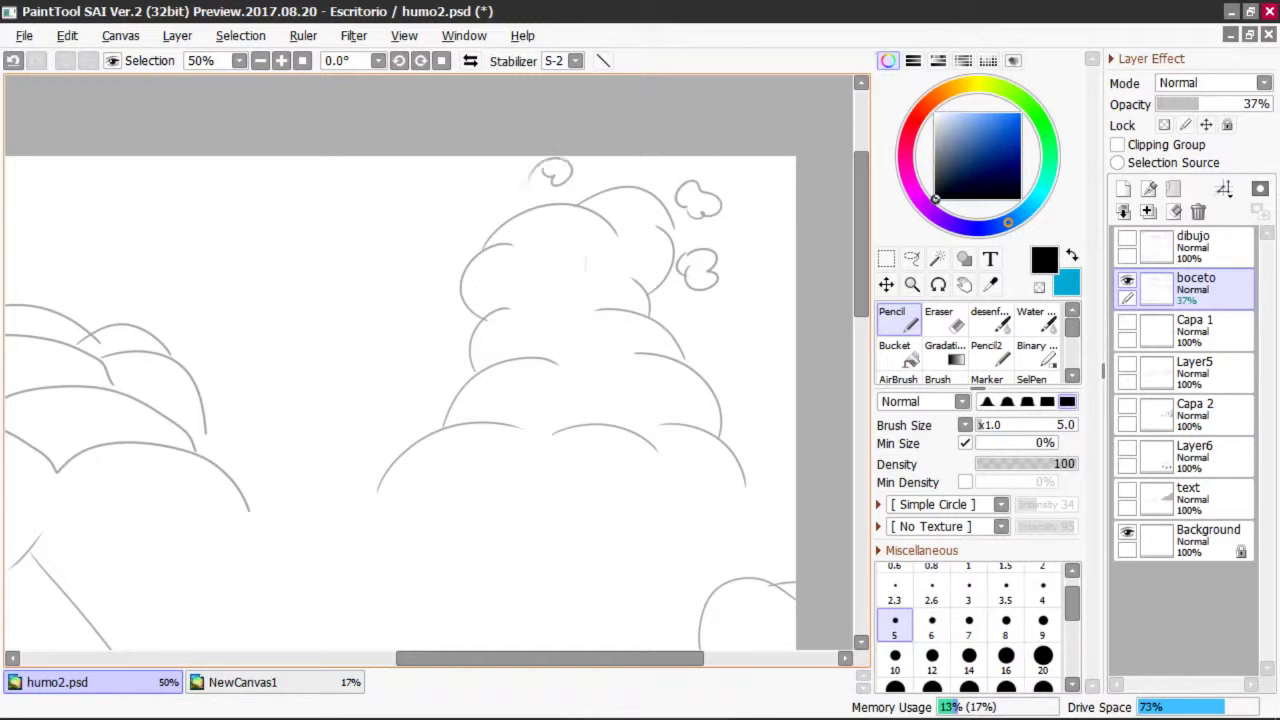
pyautogui.hotkey('ctrl', 'z')
pyautogui.hotkey('ctrl', 'z')
pyautogui.hotkey('ctrl', 'z')
pyautogui.hotkey('ctrl', 'z')
pyautogui.hotkey('ctrl', 'z')
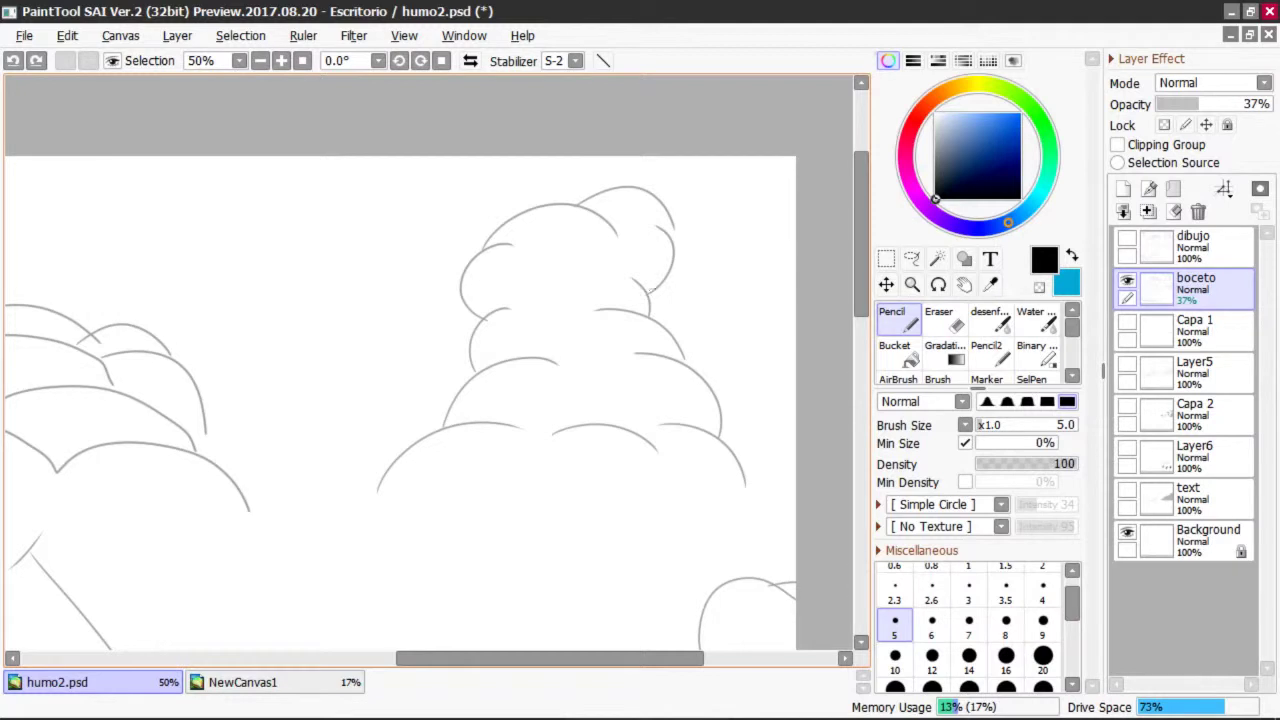
# - Try small curled wisps and a closed round puff around the smoke column's top and undo them all
pyautogui.moveTo(652, 294); pyautogui.dragTo(674, 180)
pyautogui.hotkey('ctrl', 'z')
pyautogui.moveTo(686, 290)
pyautogui.mouseDown()
pyautogui.moveTo(660, 307)
pyautogui.moveTo(690, 281)
pyautogui.moveTo(665, 293)
pyautogui.moveTo(694, 306)
pyautogui.moveTo(678, 269)
pyautogui.mouseUp()
pyautogui.hotkey('ctrl', 'z')
pyautogui.moveTo(684, 193)
pyautogui.mouseDown()
pyautogui.moveTo(699, 197)
pyautogui.moveTo(684, 201)
pyautogui.mouseUp()
pyautogui.moveTo(512, 176); pyautogui.dragTo(528, 188)
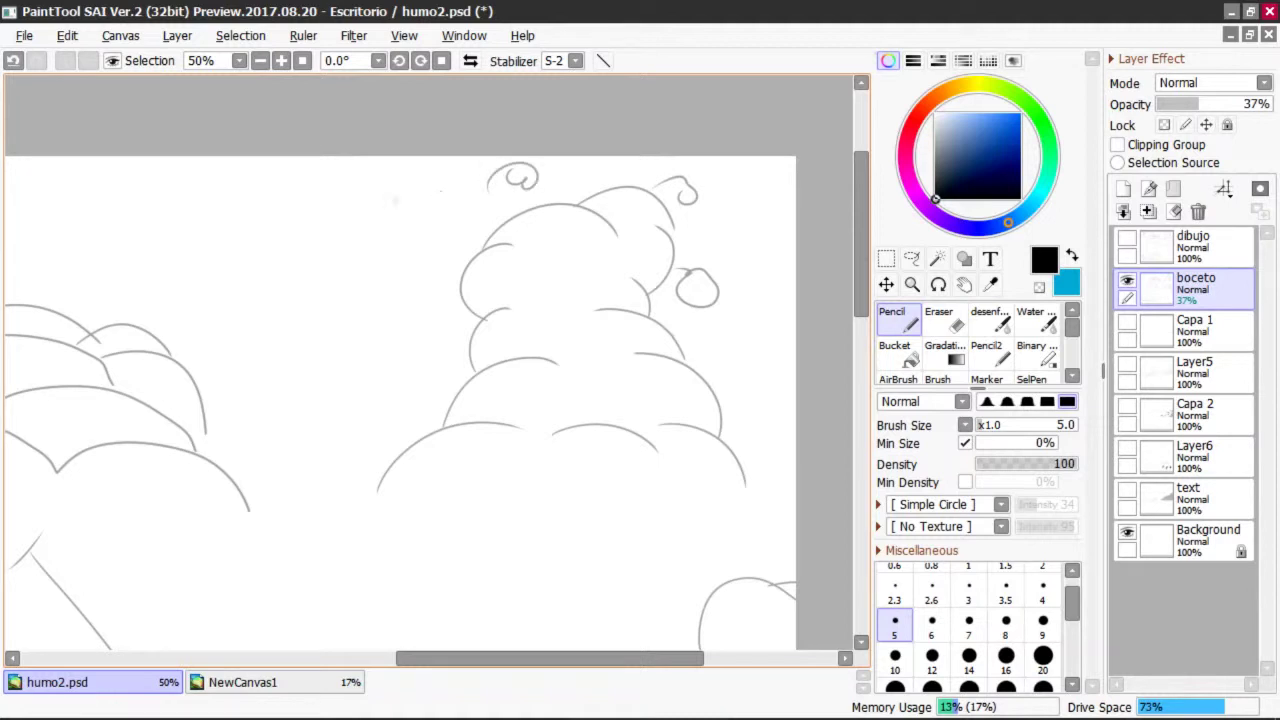
pyautogui.hotkey('ctrl', 'z')
pyautogui.hotkey('ctrl', 'z')
pyautogui.hotkey('ctrl', 'z')
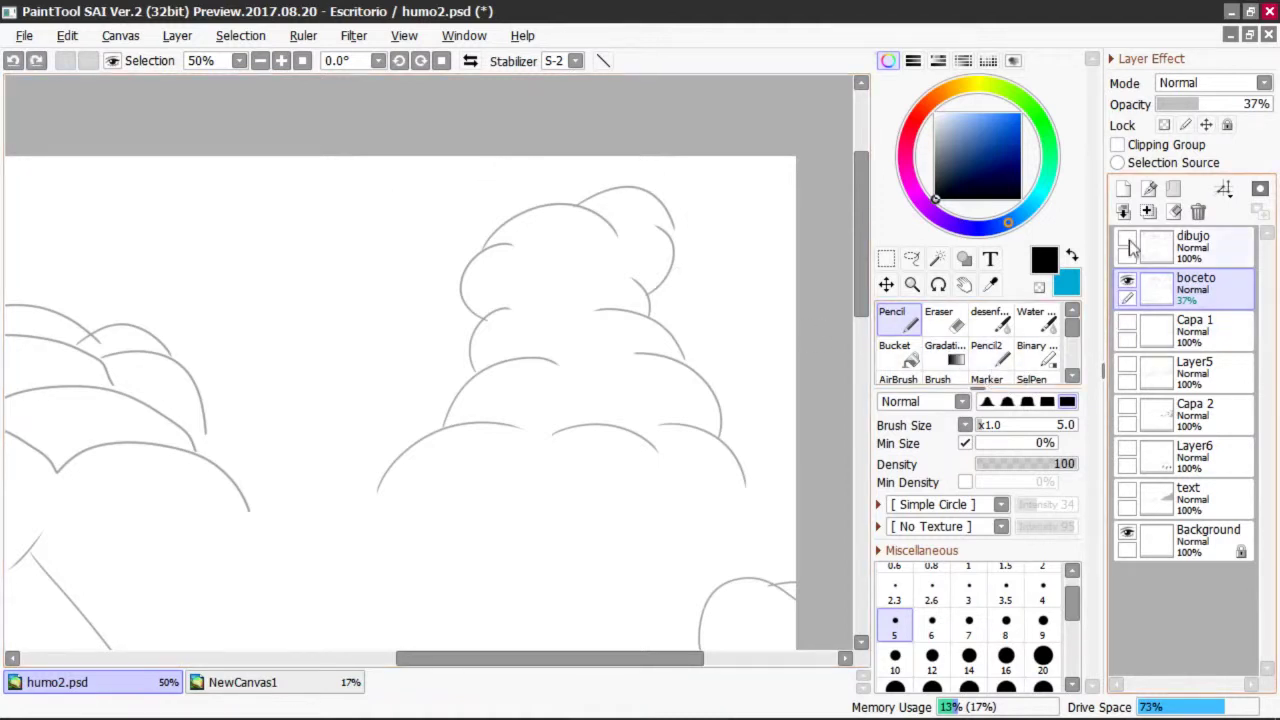
# - Compare the boceto sketch with the dibujo line art of the smoke column by alternating the two layers' visibility
pyautogui.click(1127, 240)
pyautogui.click(1127, 282)
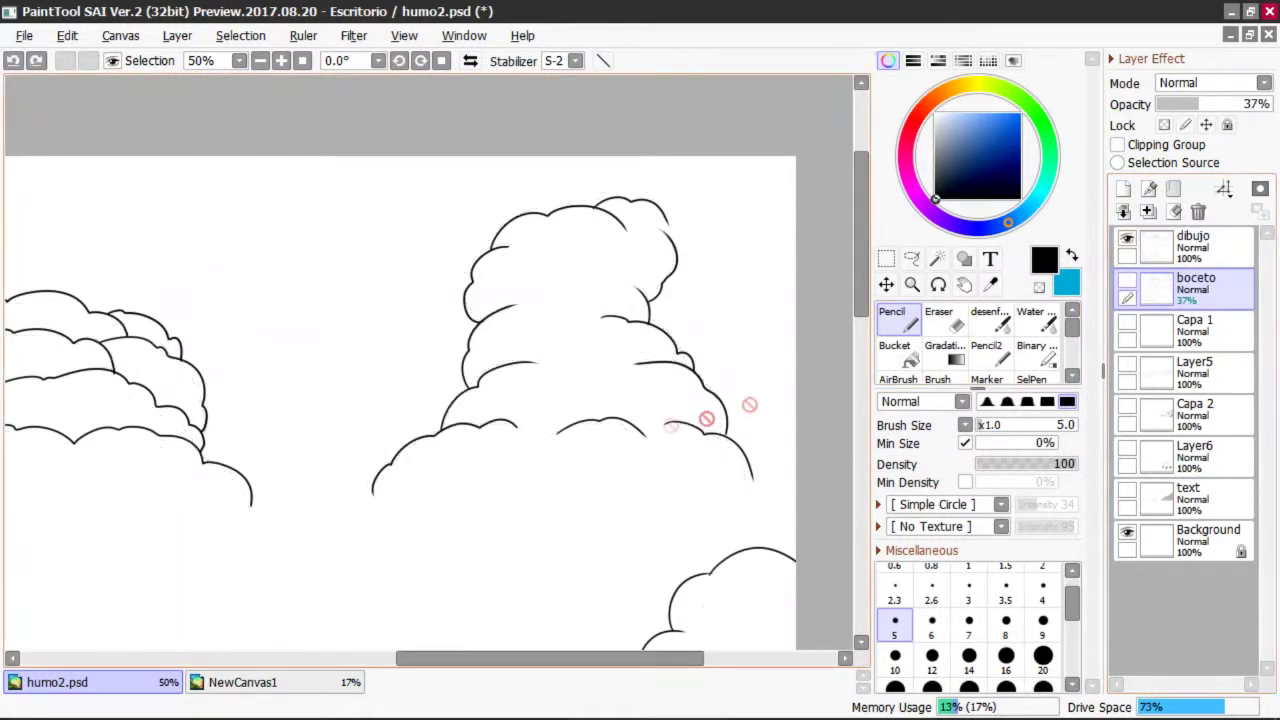
pyautogui.click(1128, 282)
pyautogui.click(1128, 282)
pyautogui.click(1127, 240)
pyautogui.click(1127, 240)
pyautogui.click(1128, 282)
pyautogui.click(1130, 242)
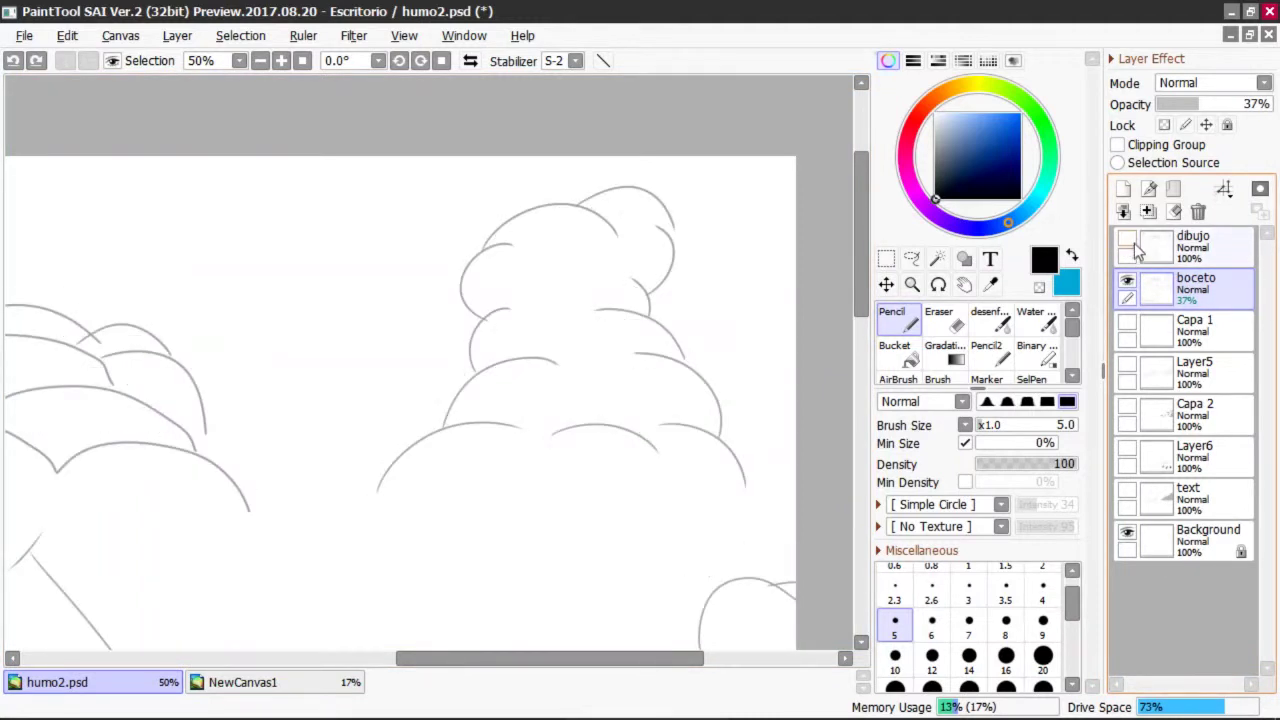
# - Show the dibujo line art, hide the boceto sketch, and make dibujo the active layer
pyautogui.click(1127, 240)
pyautogui.click(1128, 284)
pyautogui.click(1128, 284)
pyautogui.click(1128, 284)
pyautogui.click(1128, 284)
pyautogui.click(1127, 242)
pyautogui.click(1127, 242)
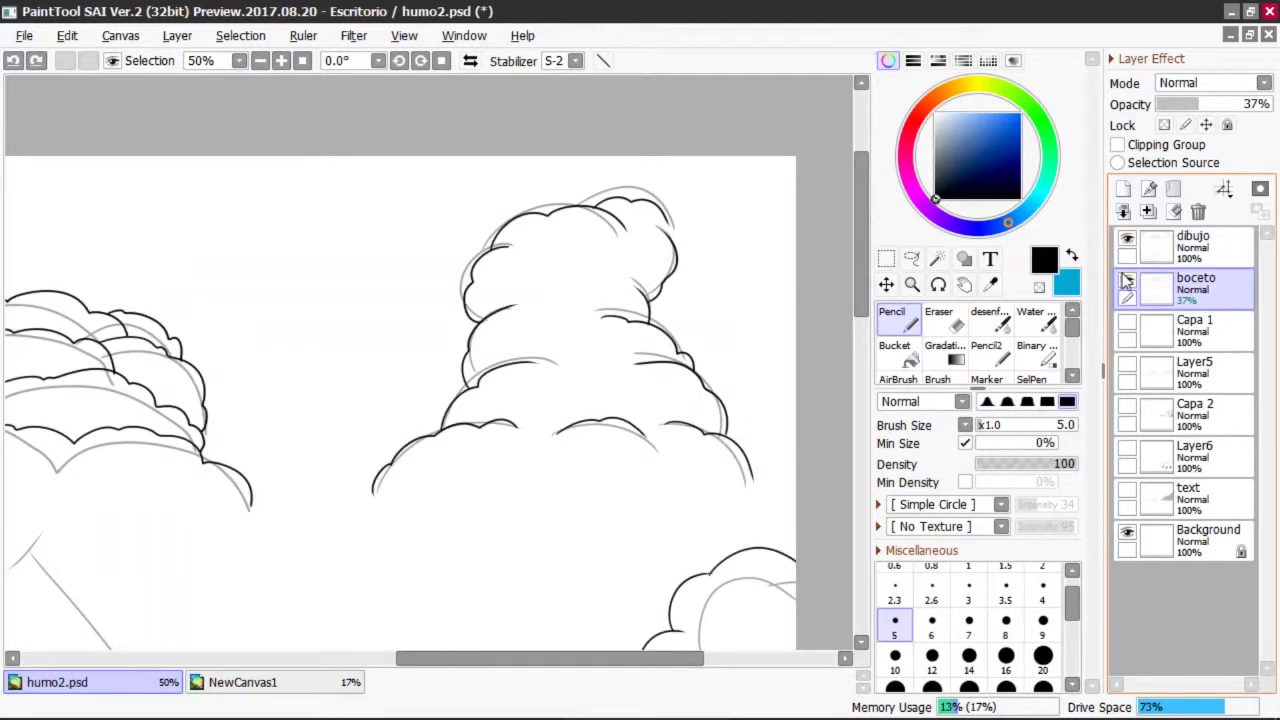
pyautogui.click(1128, 284)
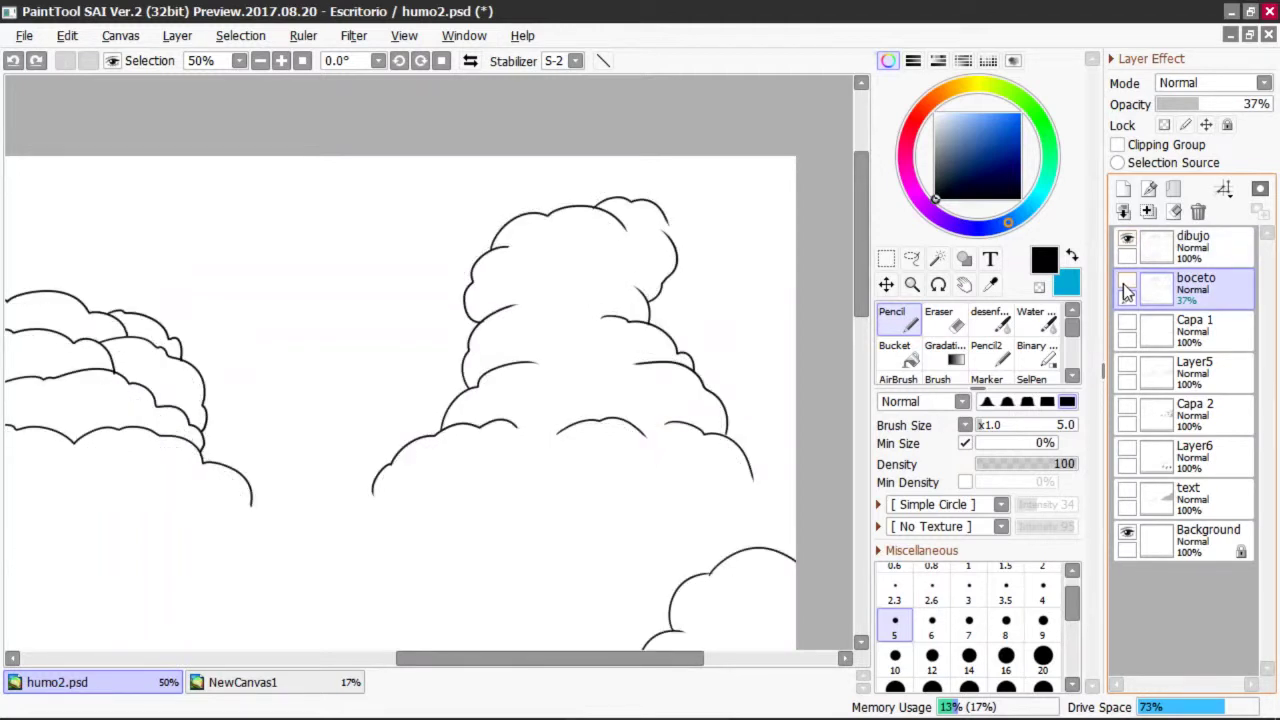
pyautogui.click(1180, 245)
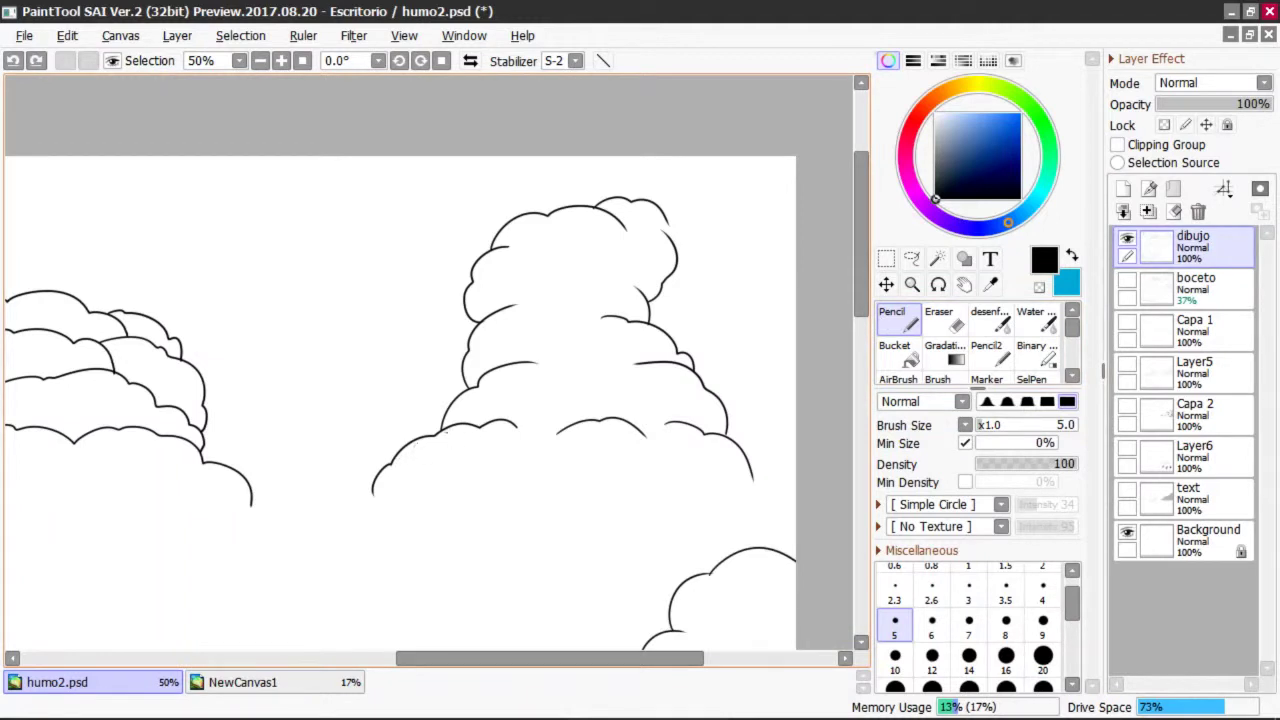
# - Try larger single arcs over the left-side lobes of the inked smoke column and undo each one
pyautogui.moveTo(481, 427); pyautogui.dragTo(537, 422)
pyautogui.hotkey('ctrl', 'z')
pyautogui.moveTo(434, 434); pyautogui.dragTo(537, 425)
pyautogui.hotkey('ctrl', 'z')
pyautogui.hotkey('ctrl', 'z')
pyautogui.moveTo(470, 390); pyautogui.dragTo(550, 356)
pyautogui.hotkey('ctrl', 'z')
pyautogui.moveTo(466, 386)
pyautogui.mouseDown()
pyautogui.moveTo(520, 292)
pyautogui.moveTo(552, 299)
pyautogui.mouseUp()
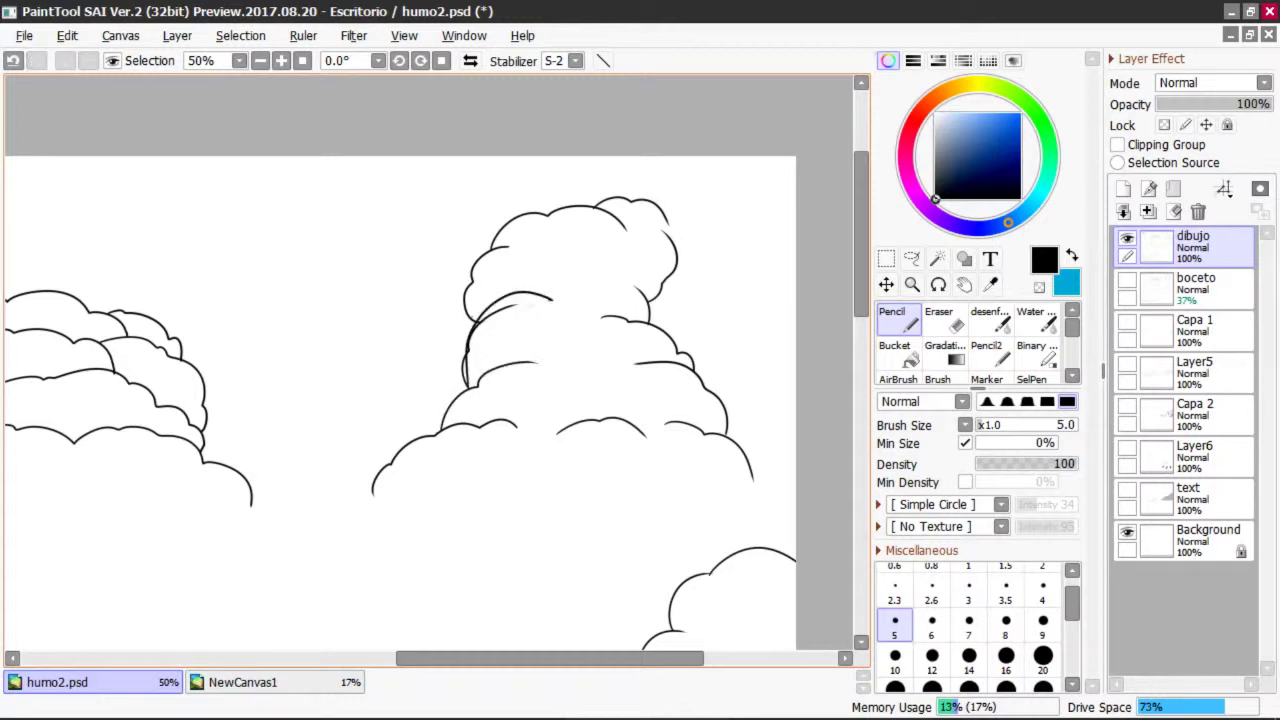
pyautogui.hotkey('ctrl', 'z')
pyautogui.hotkey('ctrl', 'z')
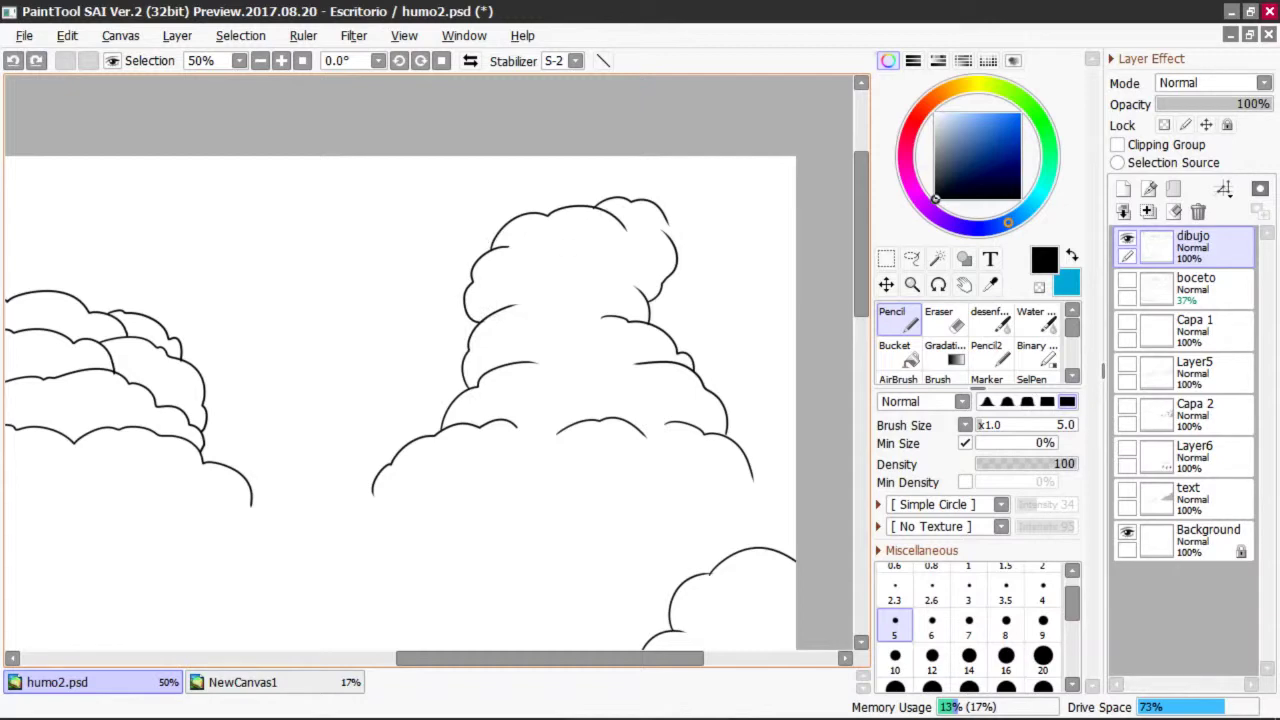
# - Try a rightward arrow below the domed smoke cloud, undo it, and show the boceto sketch layer
pyautogui.scroll(-1, 595, 383)
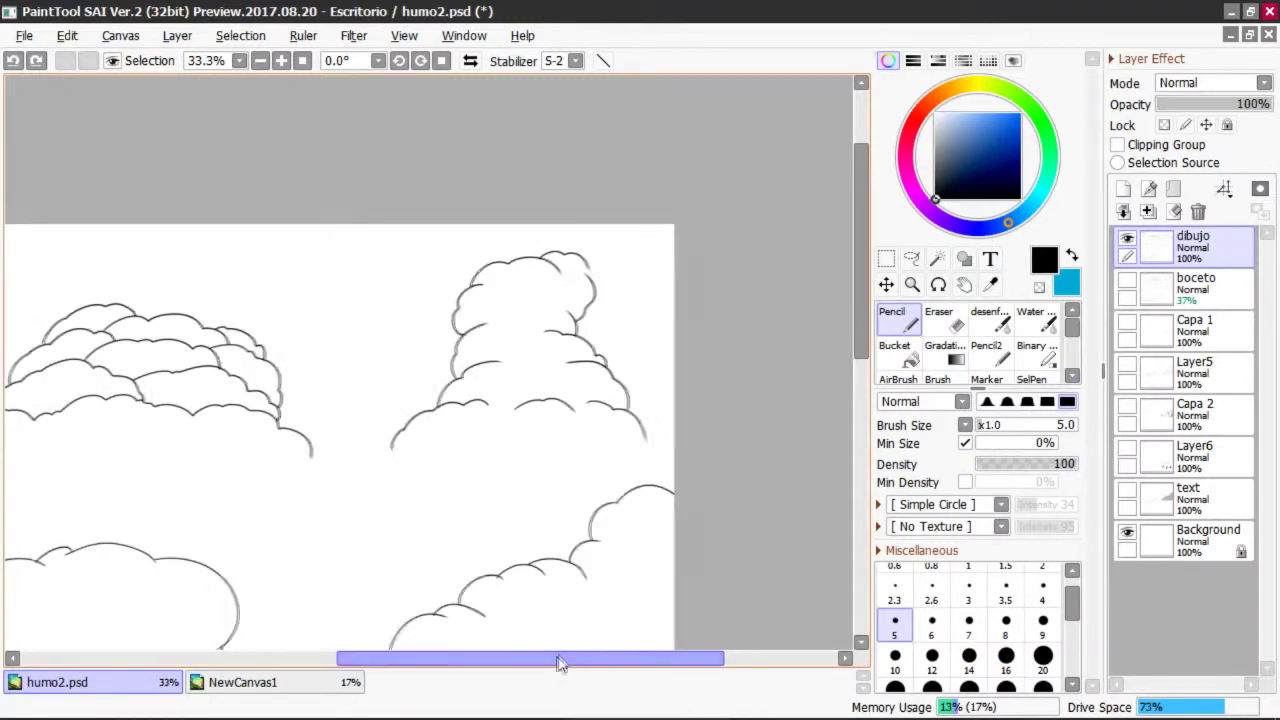
pyautogui.moveTo(563, 660); pyautogui.dragTo(529, 660)
pyautogui.moveTo(855, 305); pyautogui.dragTo(855, 360)
pyautogui.moveTo(536, 660)
pyautogui.mouseDown()
pyautogui.moveTo(440, 662)
pyautogui.moveTo(543, 665)
pyautogui.mouseUp()
pyautogui.moveTo(292, 355); pyautogui.dragTo(506, 350)
pyautogui.moveTo(456, 334); pyautogui.dragTo(598, 354)
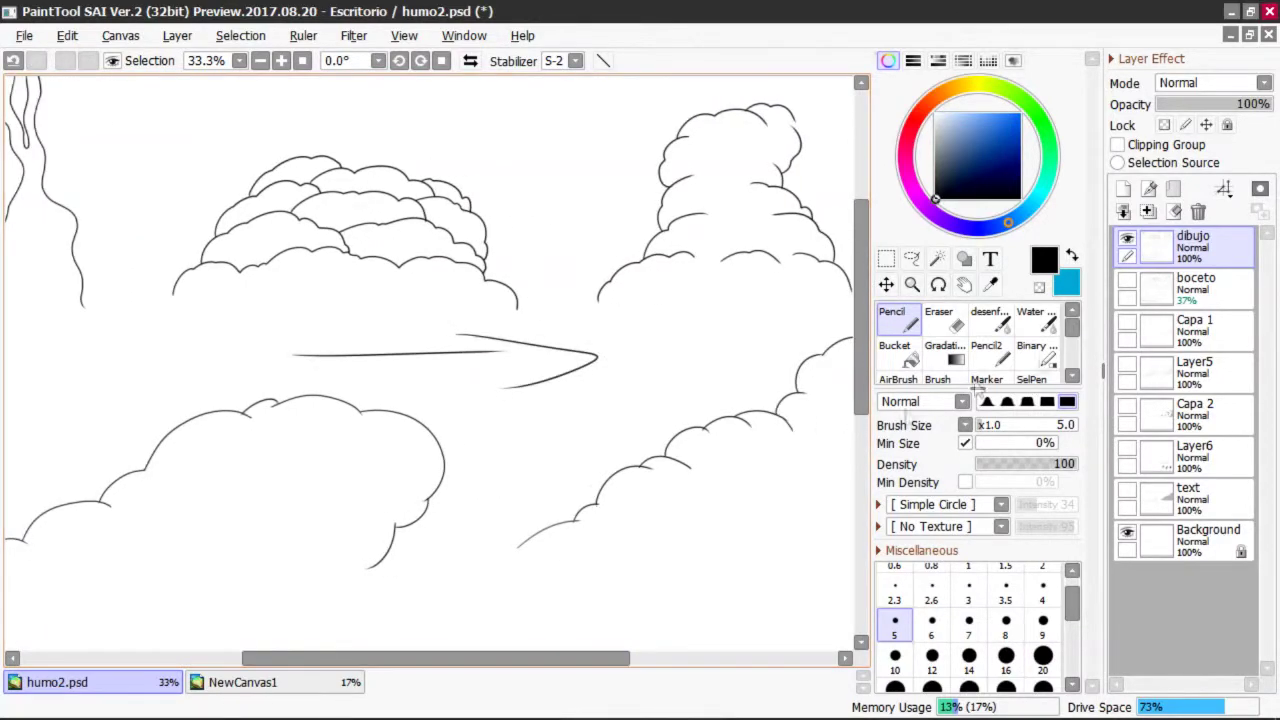
pyautogui.hotkey('ctrl', 'z')
pyautogui.click(1127, 281)
pyautogui.hotkey('ctrl', 'z')
# - Try guide strokes around the lower smoke plumes, undo each one, and hide the boceto sketch layer
pyautogui.moveTo(450, 662); pyautogui.dragTo(398, 662)
pyautogui.moveTo(270, 530)
pyautogui.mouseDown()
pyautogui.moveTo(522, 440)
pyautogui.moveTo(600, 440)
pyautogui.mouseUp()
pyautogui.hotkey('ctrl', 'z')
pyautogui.moveTo(488, 657)
pyautogui.mouseDown()
pyautogui.moveTo(527, 657)
pyautogui.moveTo(464, 657)
pyautogui.moveTo(590, 657)
pyautogui.moveTo(510, 647)
pyautogui.moveTo(490, 660)
pyautogui.moveTo(568, 654)
pyautogui.moveTo(535, 654)
pyautogui.mouseUp()
pyautogui.moveTo(440, 412)
pyautogui.mouseDown()
pyautogui.moveTo(300, 498)
pyautogui.moveTo(440, 410)
pyautogui.mouseUp()
pyautogui.hotkey('ctrl', 'z')
pyautogui.moveTo(278, 429); pyautogui.dragTo(270, 430)
pyautogui.hotkey('ctrl', 'z')
pyautogui.moveTo(745, 450)
pyautogui.mouseDown()
pyautogui.moveTo(700, 470)
pyautogui.moveTo(745, 452)
pyautogui.mouseUp()
pyautogui.hotkey('ctrl', 'z')
pyautogui.moveTo(512, 658)
pyautogui.mouseDown()
pyautogui.moveTo(505, 668)
pyautogui.moveTo(517, 666)
pyautogui.mouseUp()
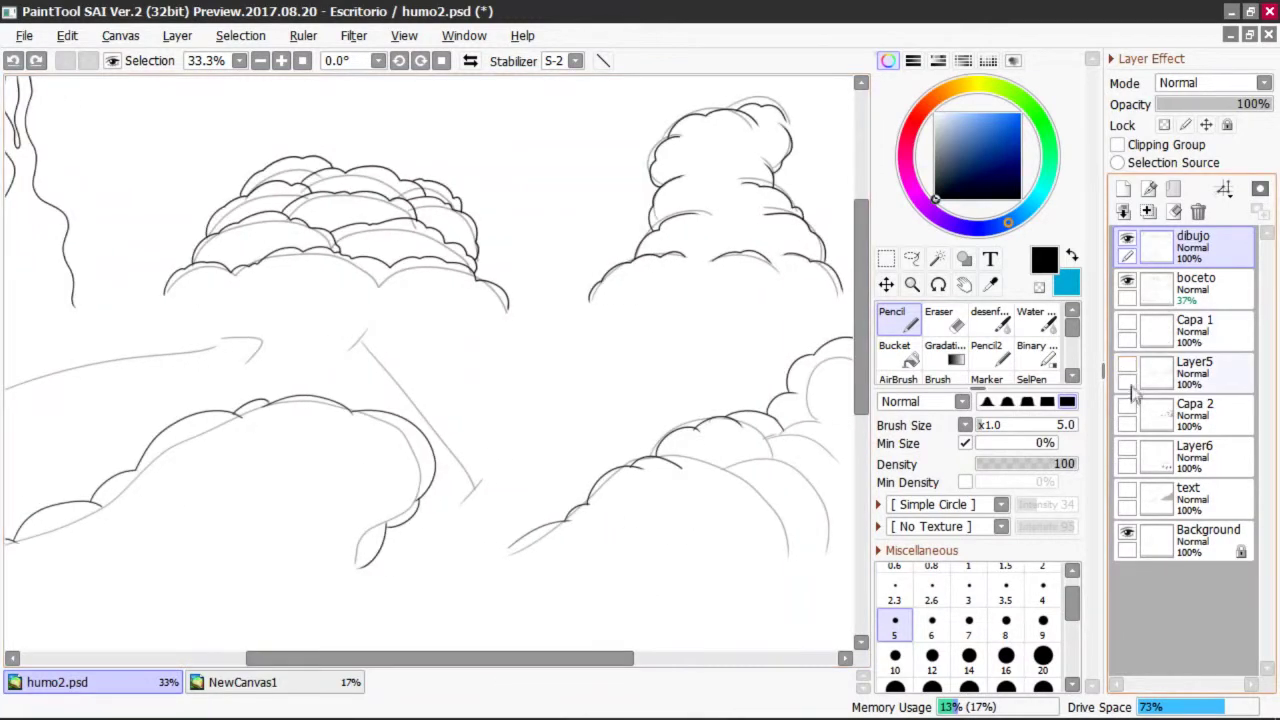
pyautogui.click(1127, 285)
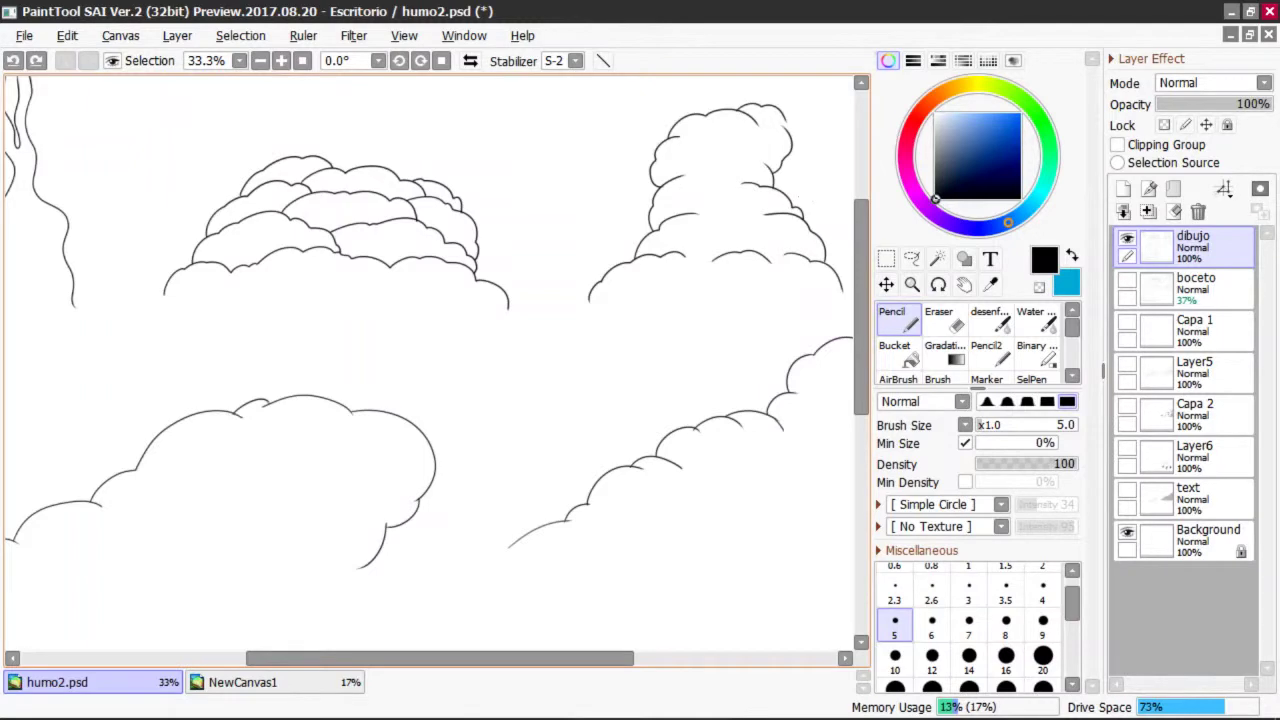
# - Try a stroke rising through the inked smoke column from its base lobes and undo it
pyautogui.moveTo(862, 281); pyautogui.dragTo(863, 251)
pyautogui.moveTo(503, 658); pyautogui.dragTo(556, 660)
pyautogui.scroll(1, 670, 325)
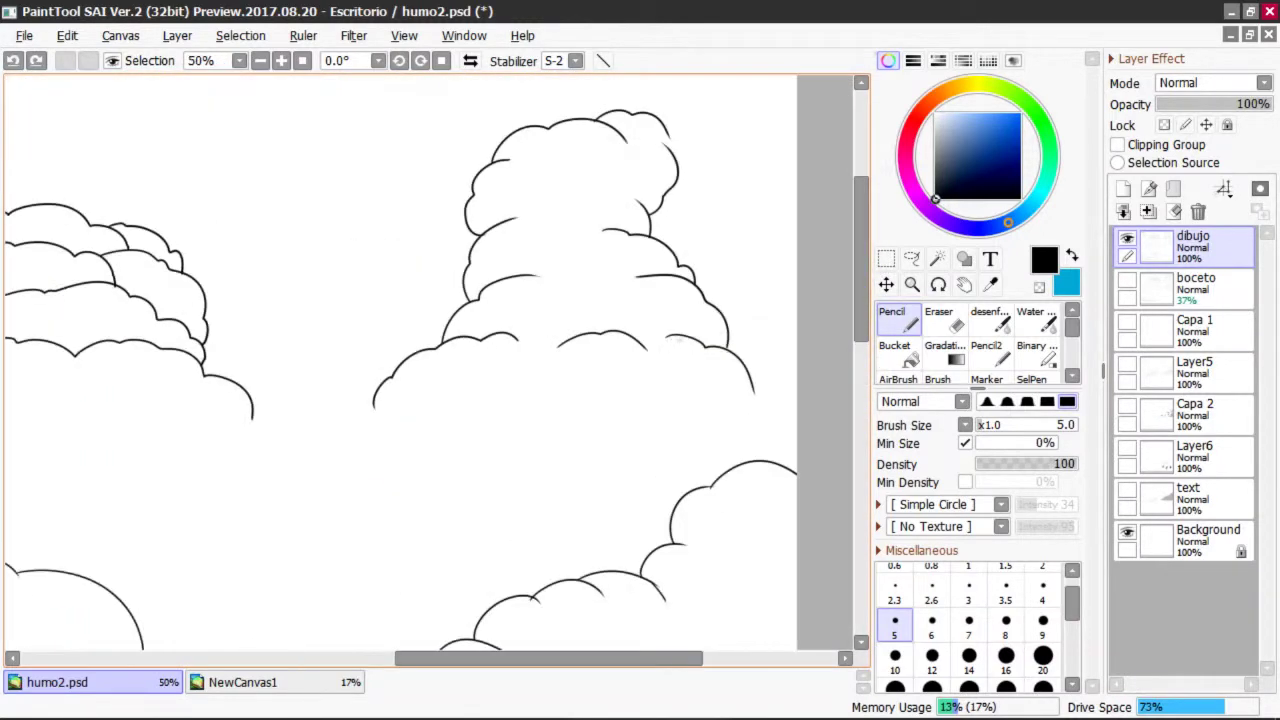
pyautogui.moveTo(862, 265); pyautogui.dragTo(862, 249)
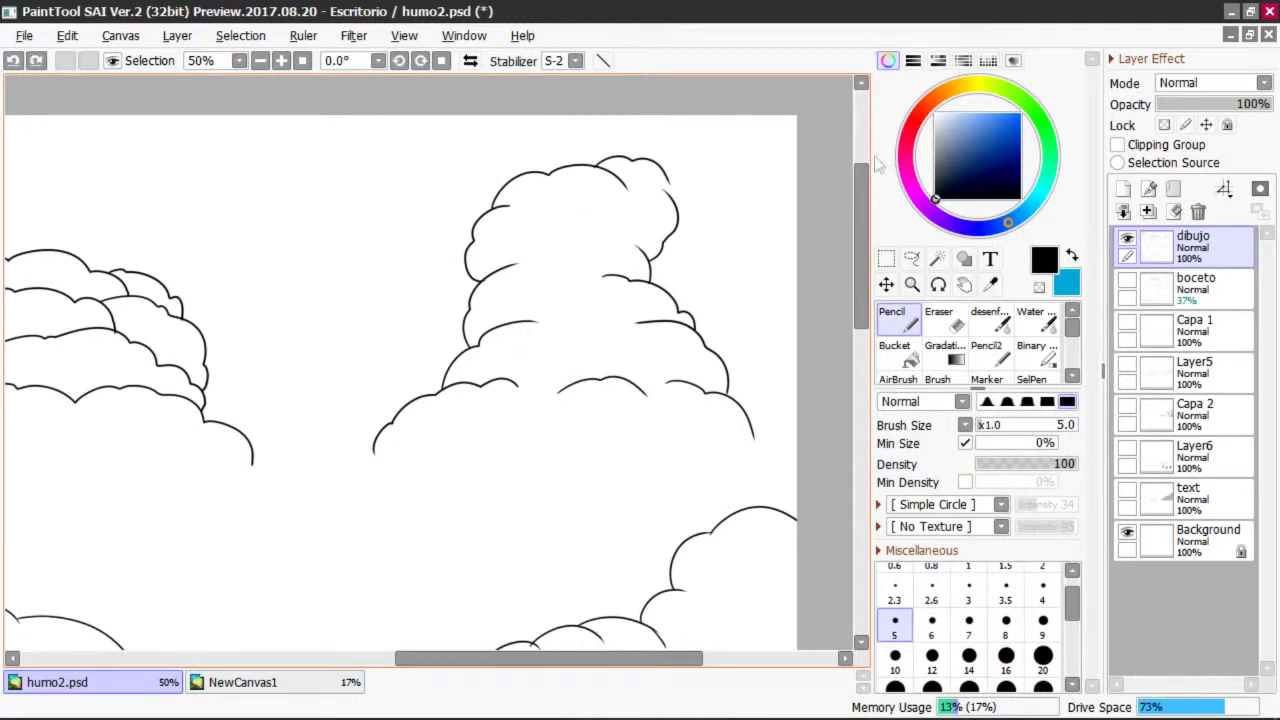
pyautogui.moveTo(866, 277); pyautogui.dragTo(866, 270)
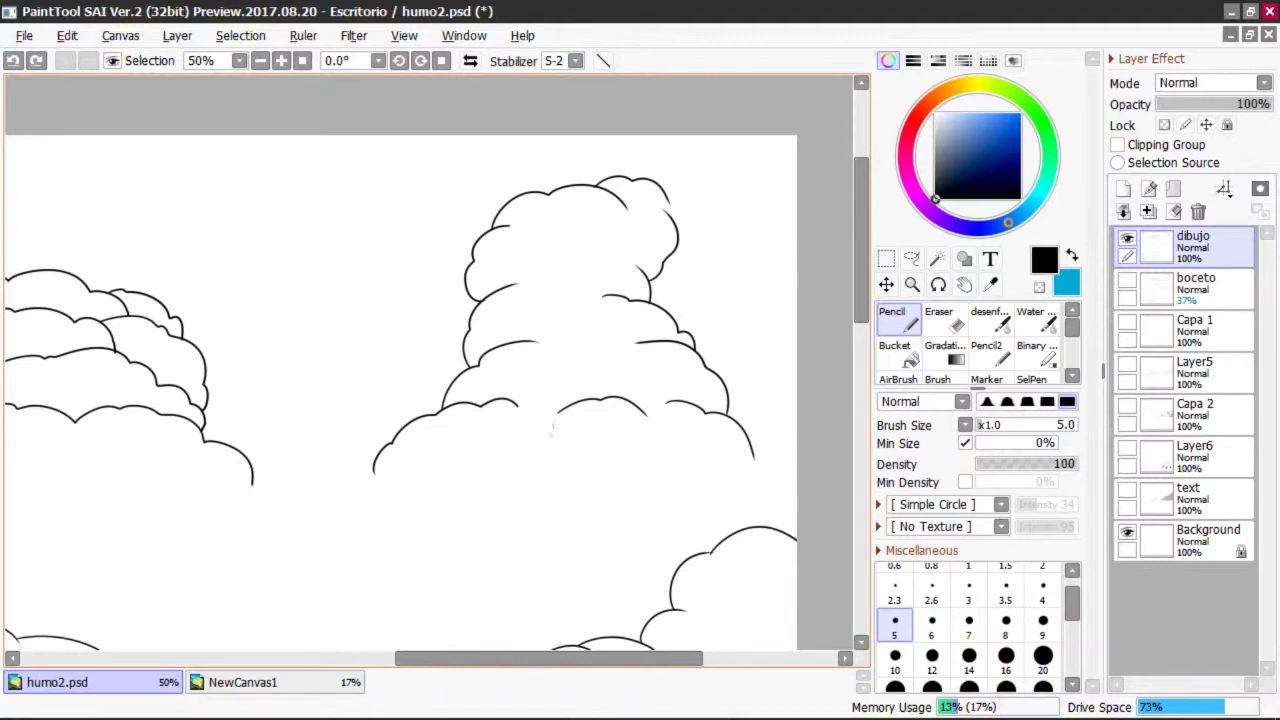
pyautogui.moveTo(565, 428)
pyautogui.mouseDown()
pyautogui.moveTo(572, 313)
pyautogui.moveTo(650, 207)
pyautogui.moveTo(690, 198)
pyautogui.mouseUp()
pyautogui.hotkey('ctrl', 'z')
pyautogui.moveTo(865, 272)
pyautogui.mouseDown()
pyautogui.moveTo(856, 310)
pyautogui.moveTo(868, 262)
pyautogui.mouseUp()
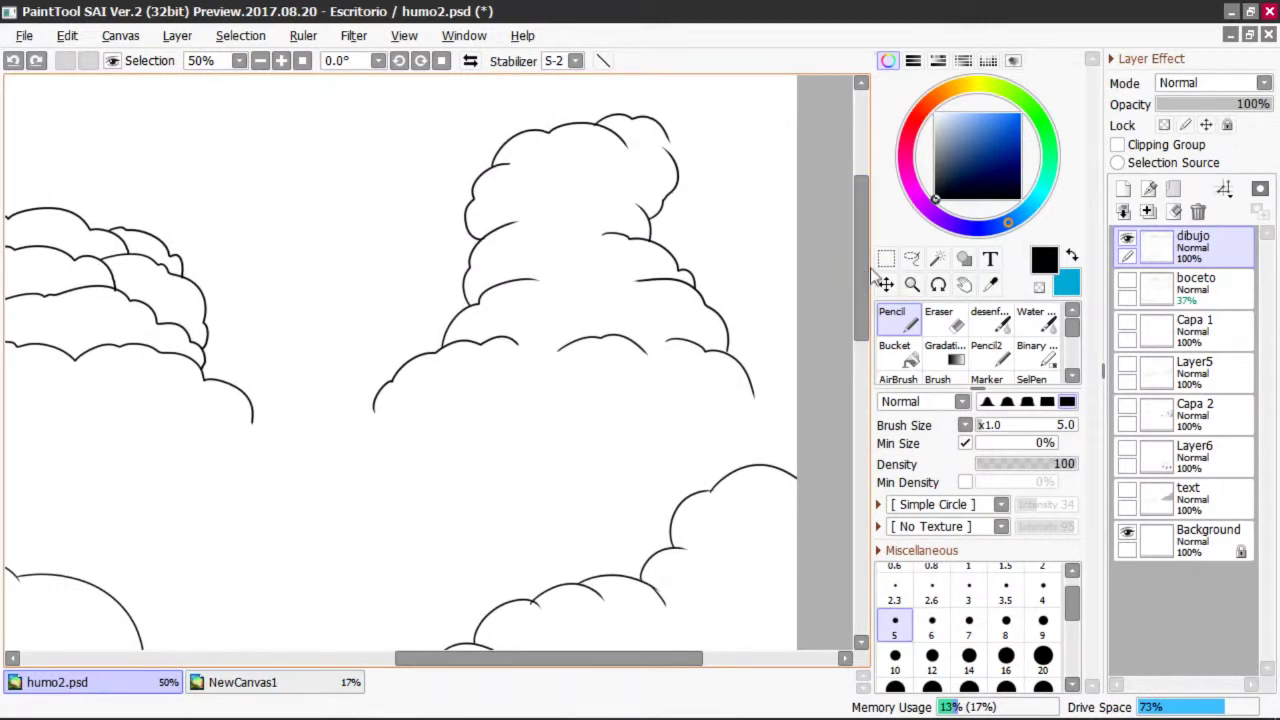
# - Examine the lower left smoke plume's line art with and without the boceto sketch
pyautogui.press('-')
pyautogui.hscroll(-5, 510, 663)
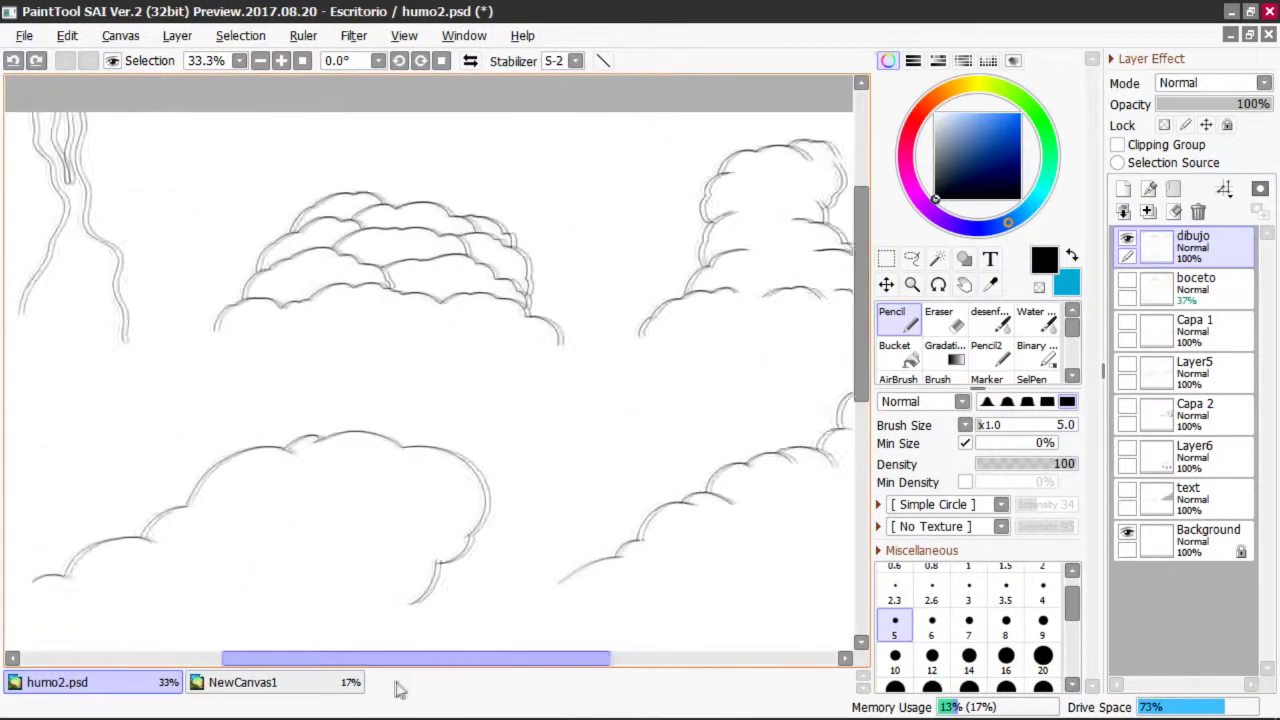
pyautogui.hscroll(-2, 510, 670)
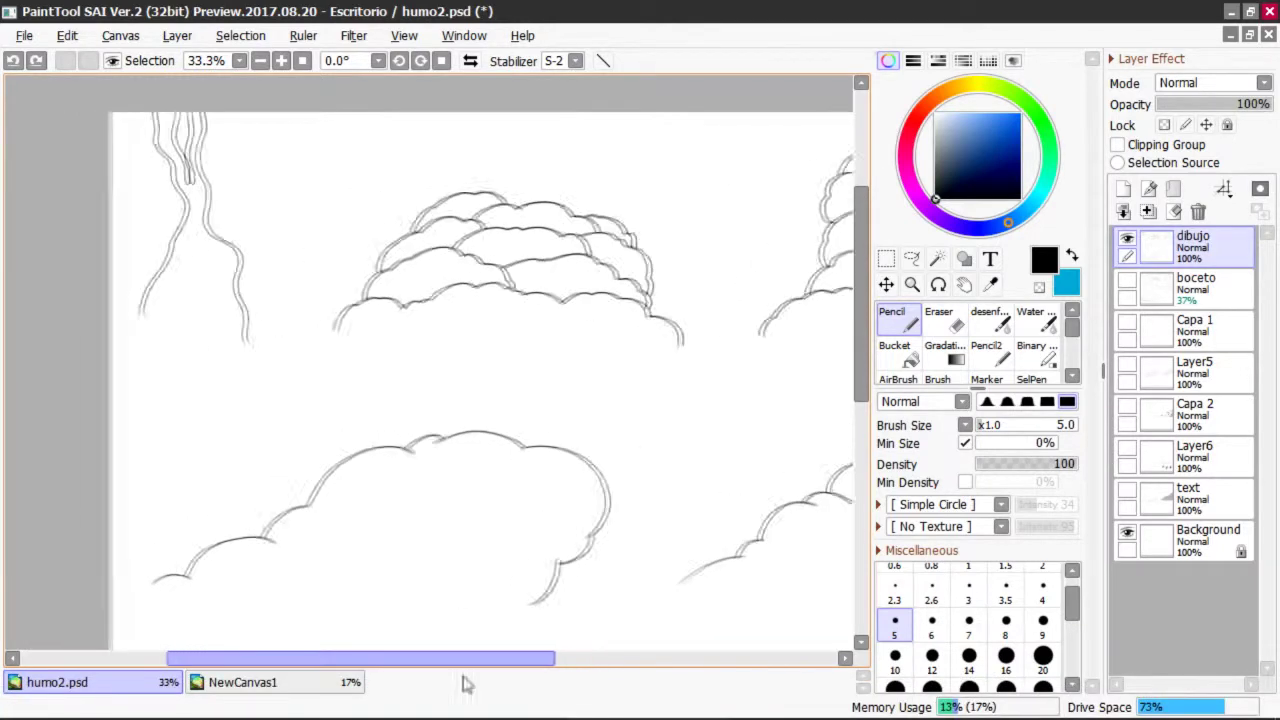
pyautogui.scroll(-2, 463, 670)
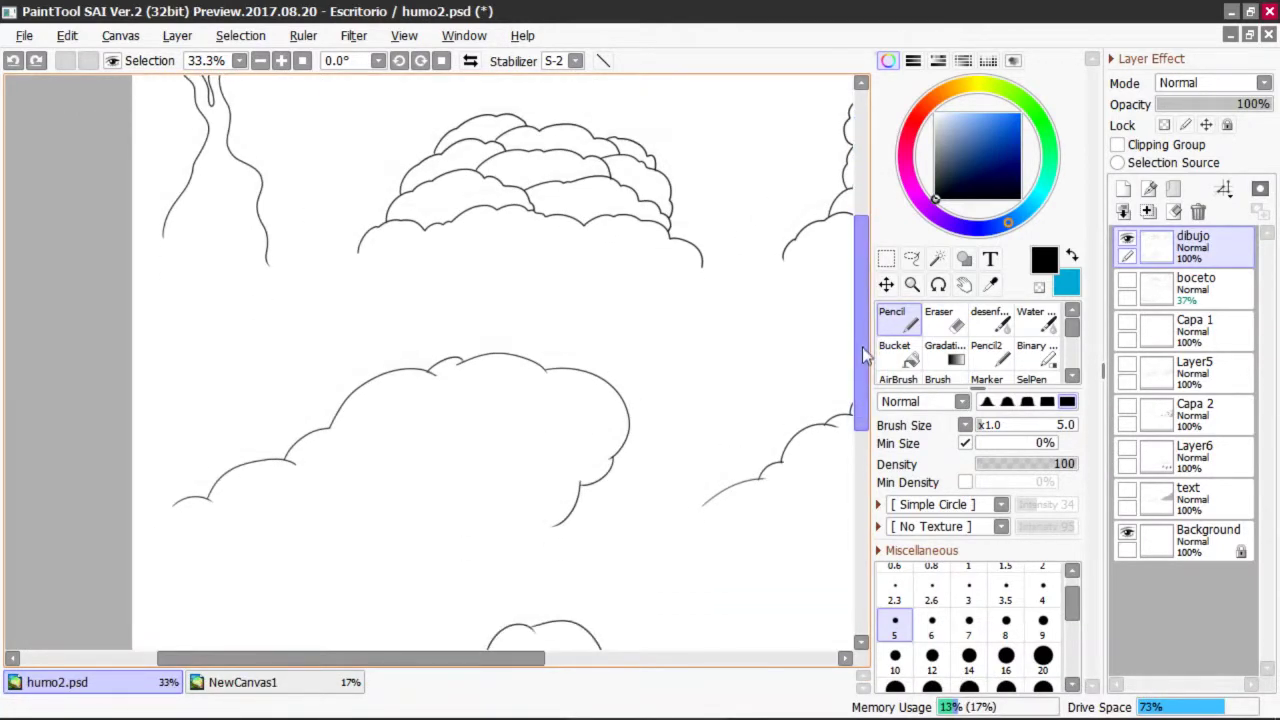
pyautogui.scroll(-1, 865, 355)
pyautogui.press('+')
pyautogui.press('-')
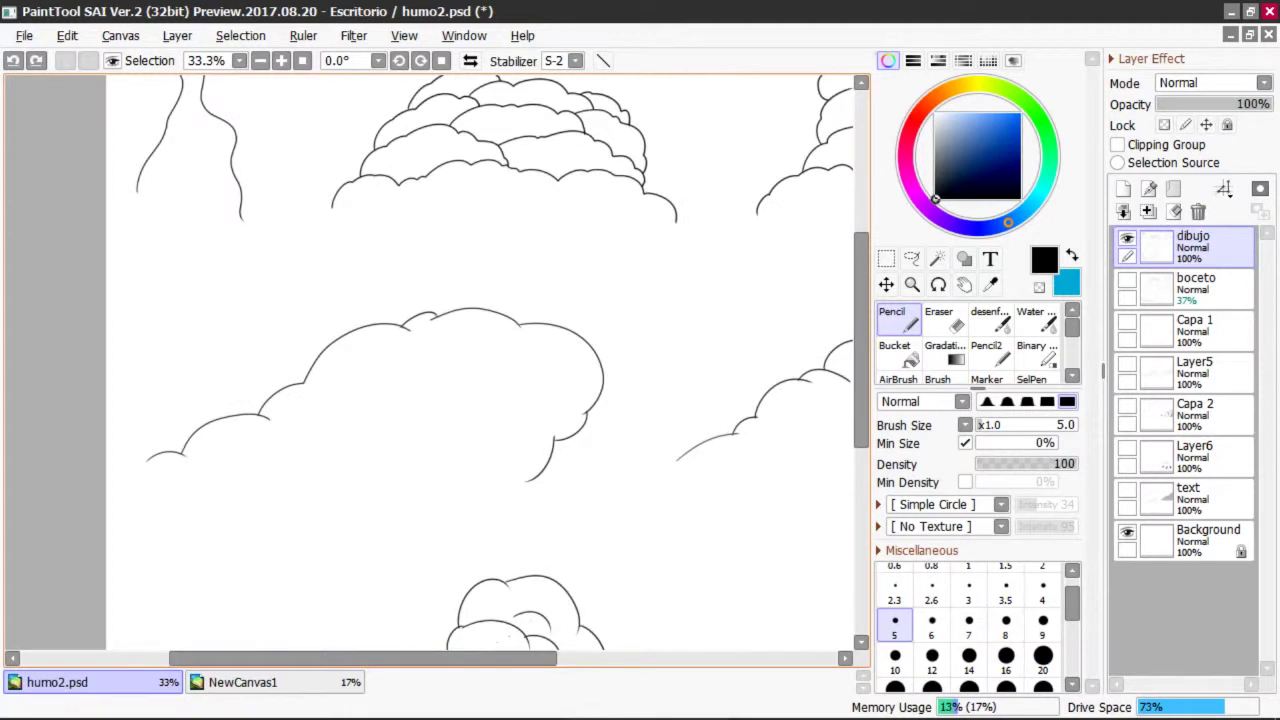
pyautogui.scroll(1, 503, 363)
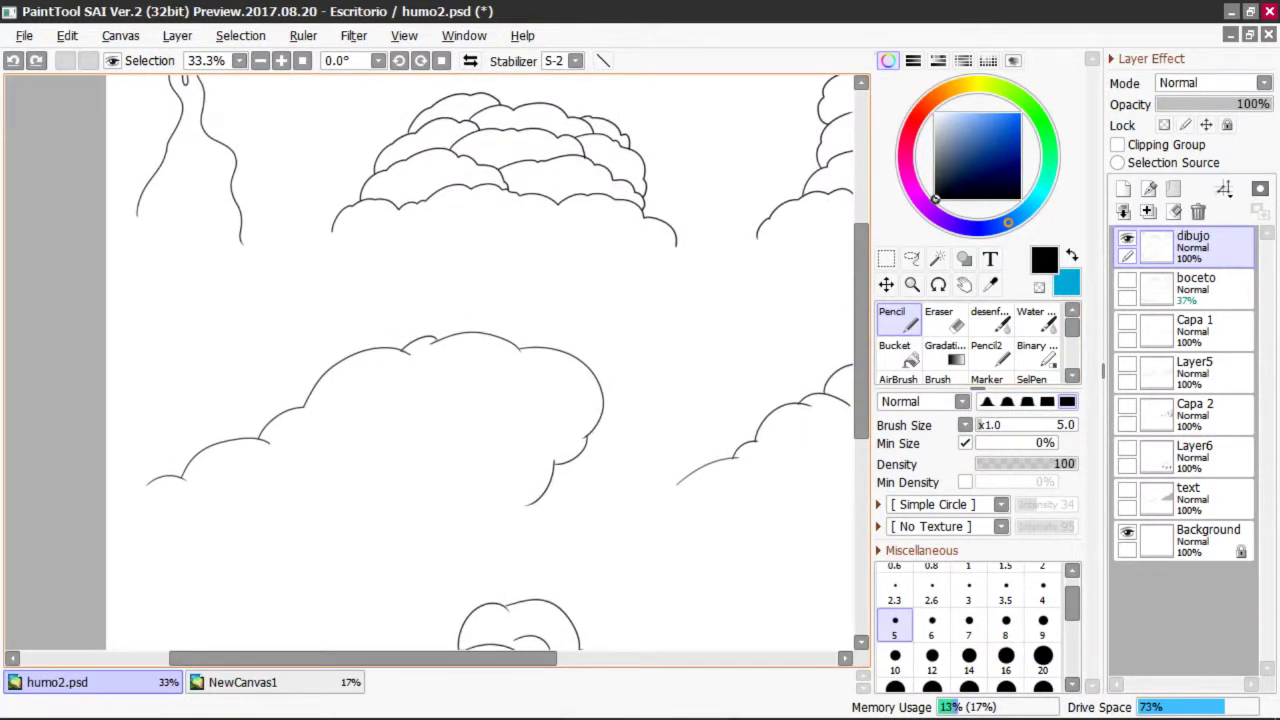
pyautogui.click(1127, 282)
pyautogui.click(1127, 282)
pyautogui.click(1127, 282)
pyautogui.click(1127, 282)
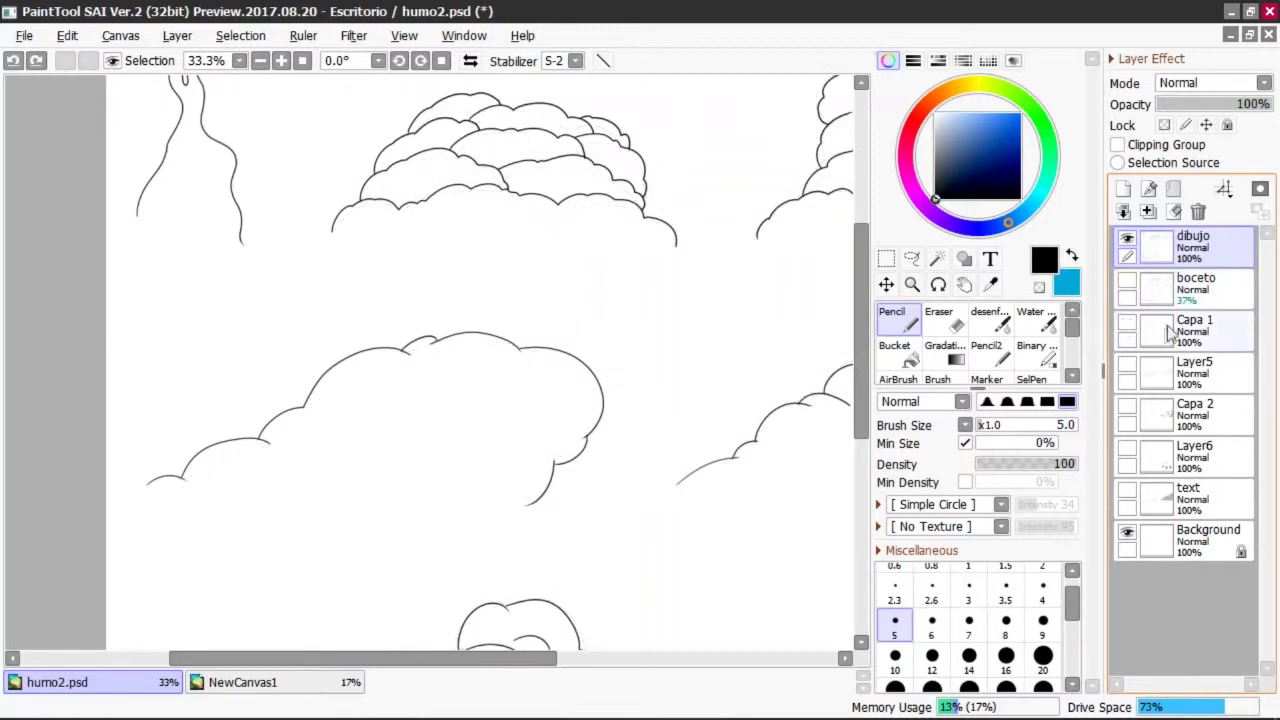
# - View the Capa 1 base line under the lower right plume, and hide Capa 1 and Layer7 again
pyautogui.click(1127, 325)
pyautogui.moveTo(468, 660); pyautogui.dragTo(556, 661)
pyautogui.scroll(1, 553, 529)
pyautogui.scroll(-1, 553, 531)
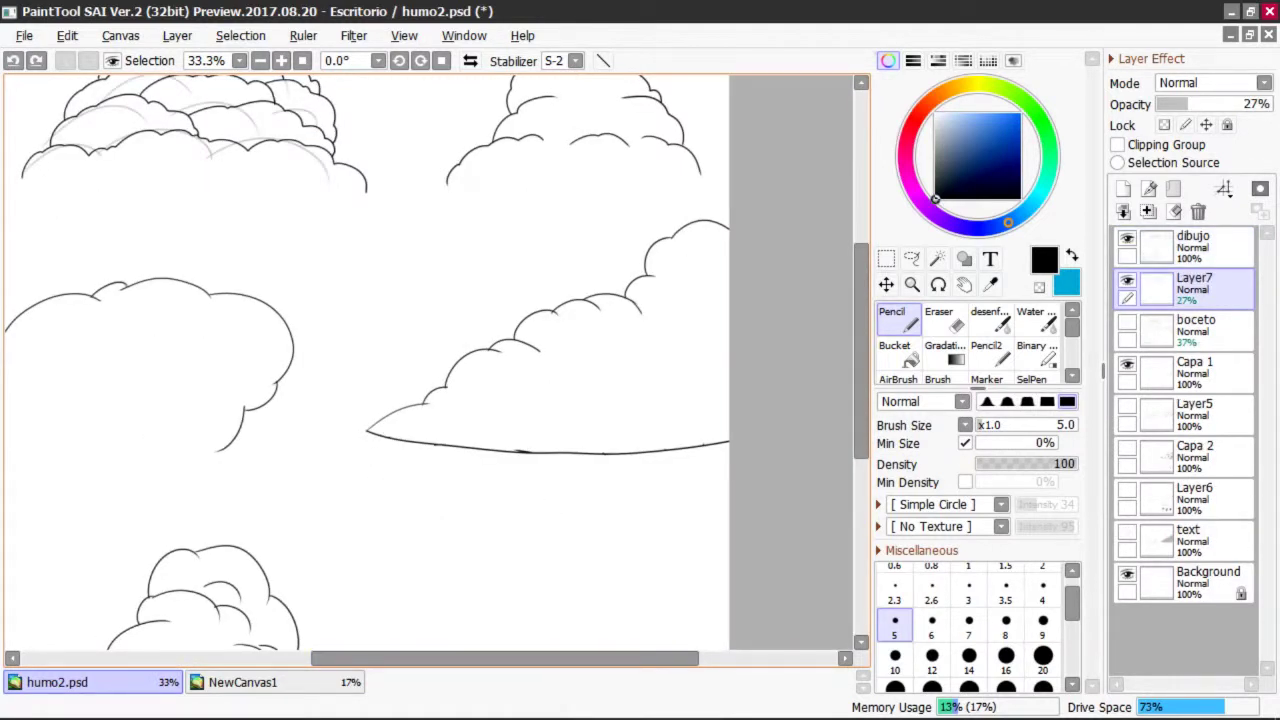
pyautogui.click(1127, 281)
pyautogui.click(1127, 365)
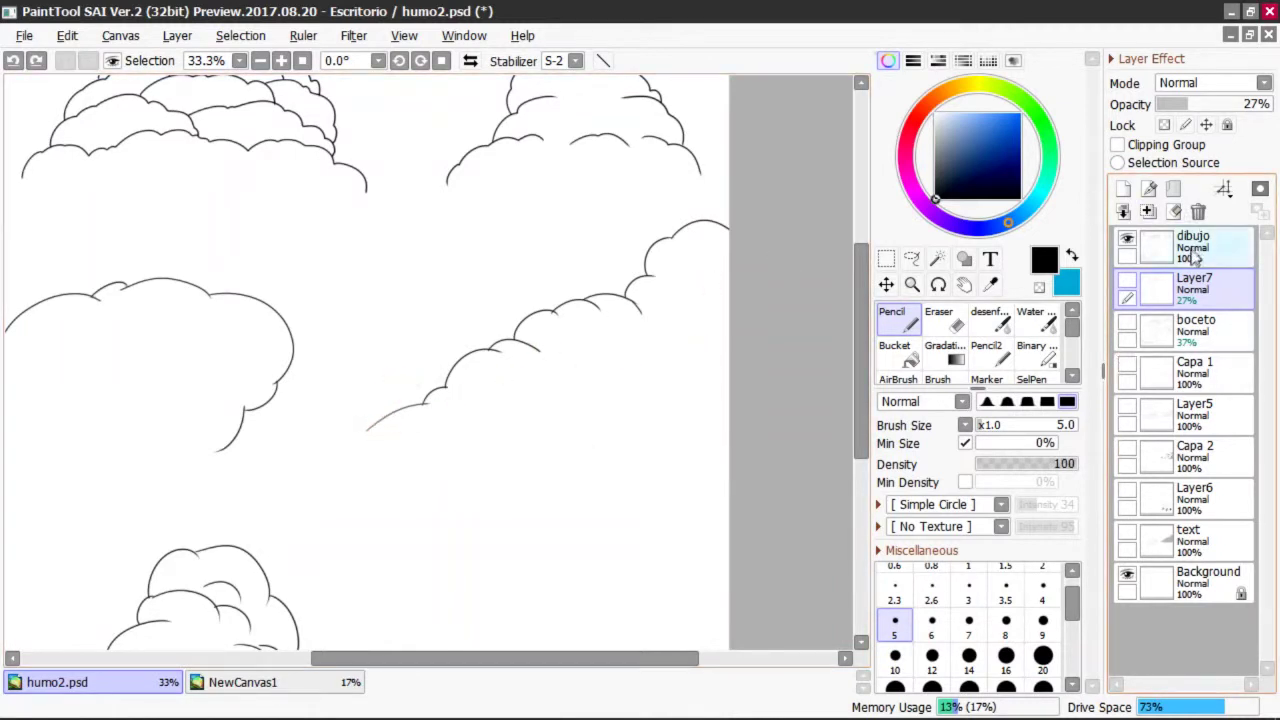
# - Try closing the lower right plume with a flat base line on dibujo, magic-wand select its interior, and undo
pyautogui.click(1195, 245)
pyautogui.moveTo(368, 431); pyautogui.dragTo(700, 443)
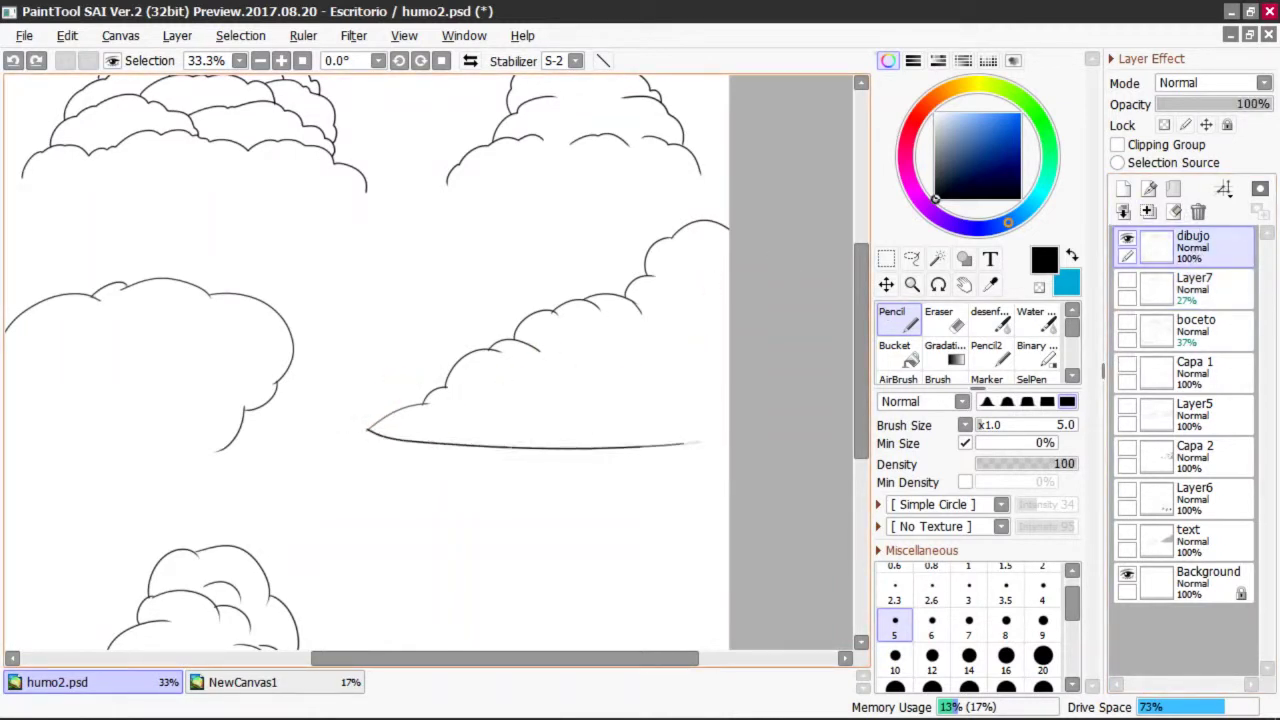
pyautogui.click(937, 258)
pyautogui.click(638, 376)
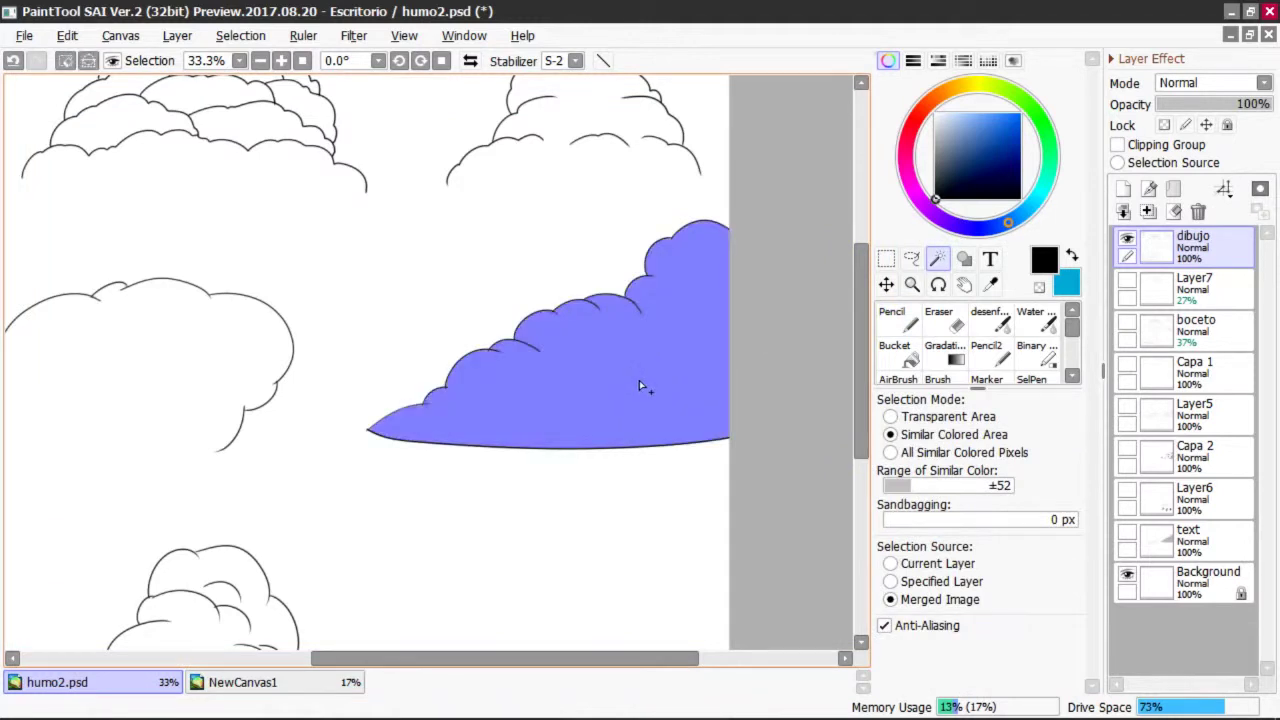
pyautogui.hotkey('ctrl', 'z')
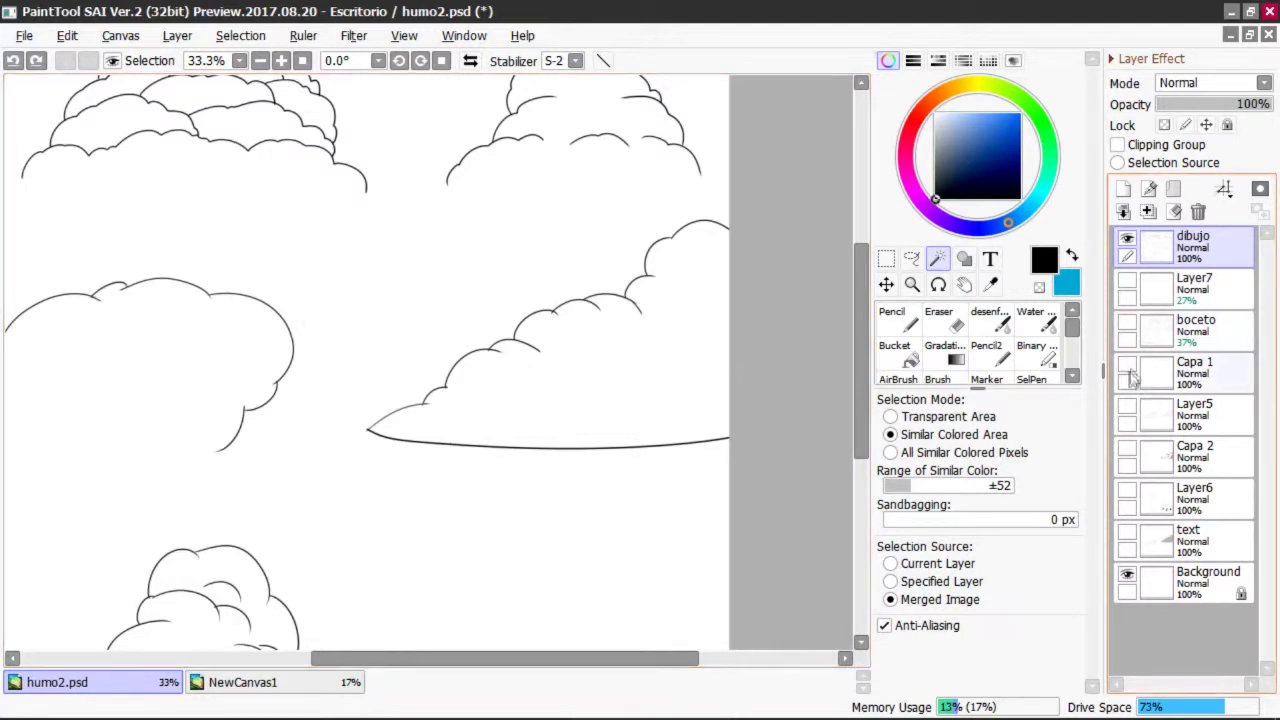
# - Show Capa 1 with the boceto sketch hidden, make Capa 1 the active layer, and choose the Eraser
pyautogui.click(1128, 328)
pyautogui.click(1128, 330)
pyautogui.click(1128, 330)
pyautogui.click(1128, 372)
pyautogui.click(1128, 372)
pyautogui.click(1128, 372)
pyautogui.click(1177, 380)
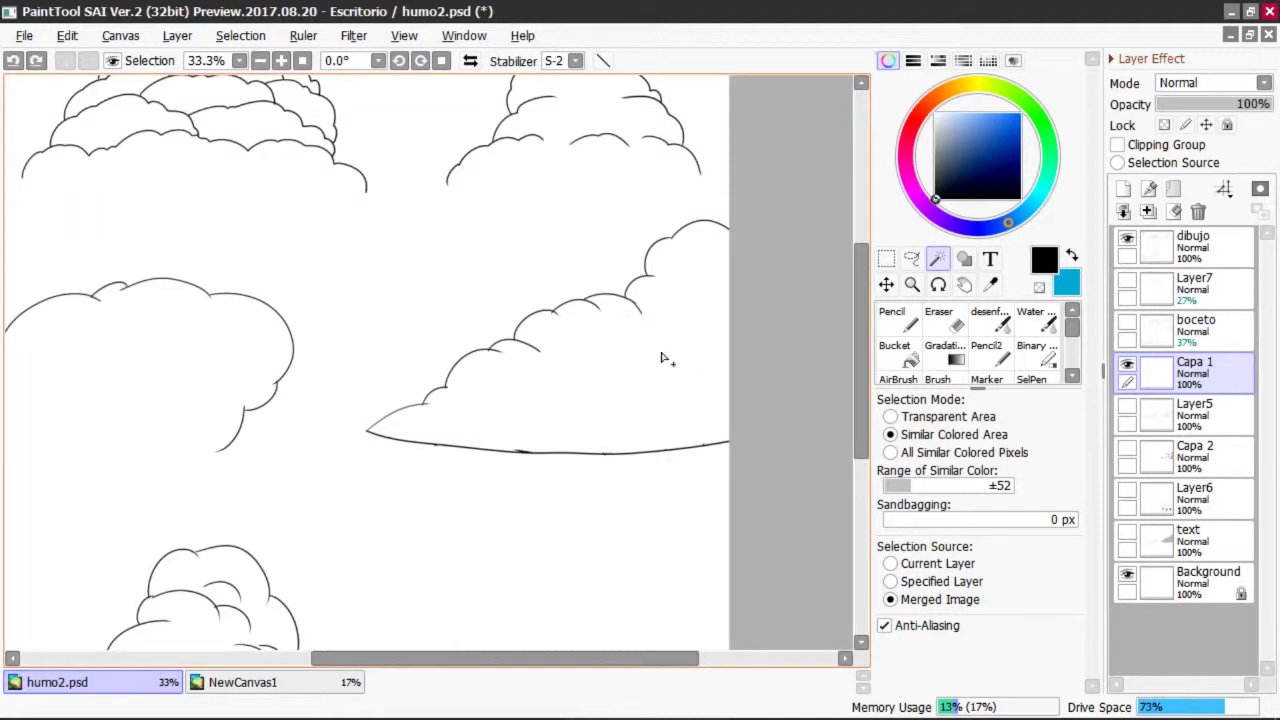
pyautogui.press('e')
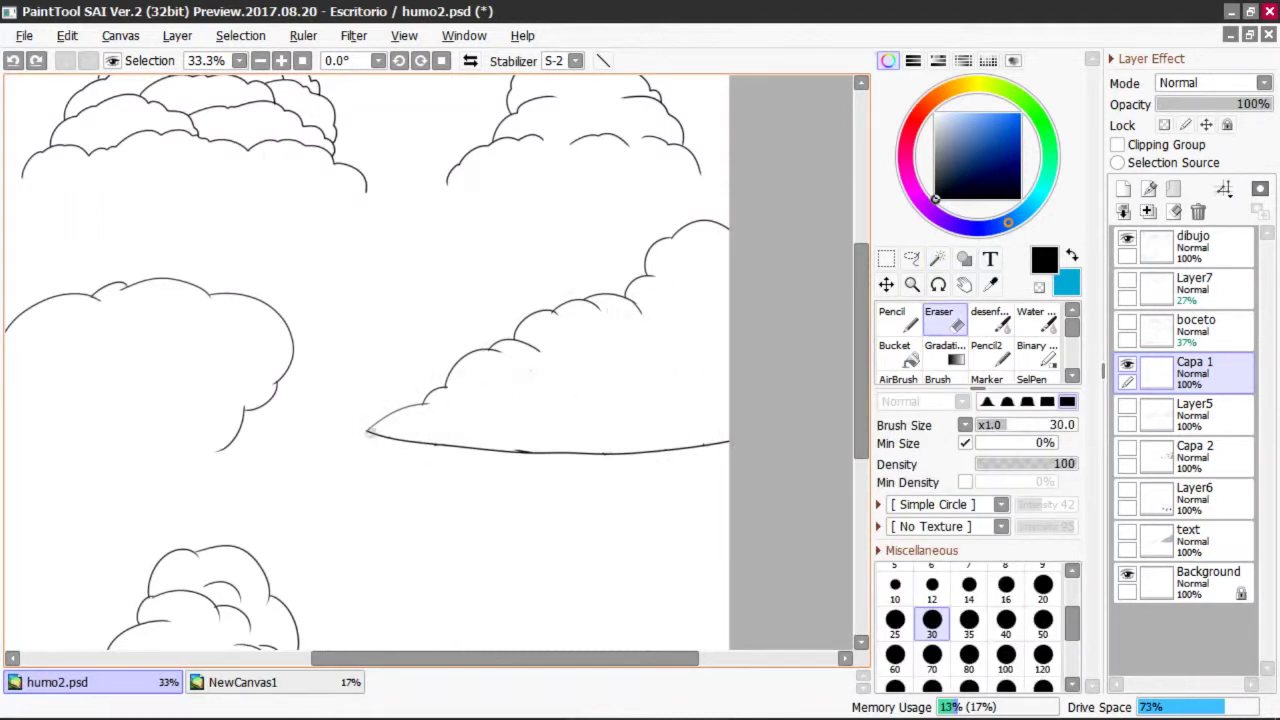
# - Show the inner contour shapes on Layer5 together with Capa 1, leaving Capa 2 hidden
pyautogui.click(1129, 367)
pyautogui.click(1129, 368)
pyautogui.click(1128, 410)
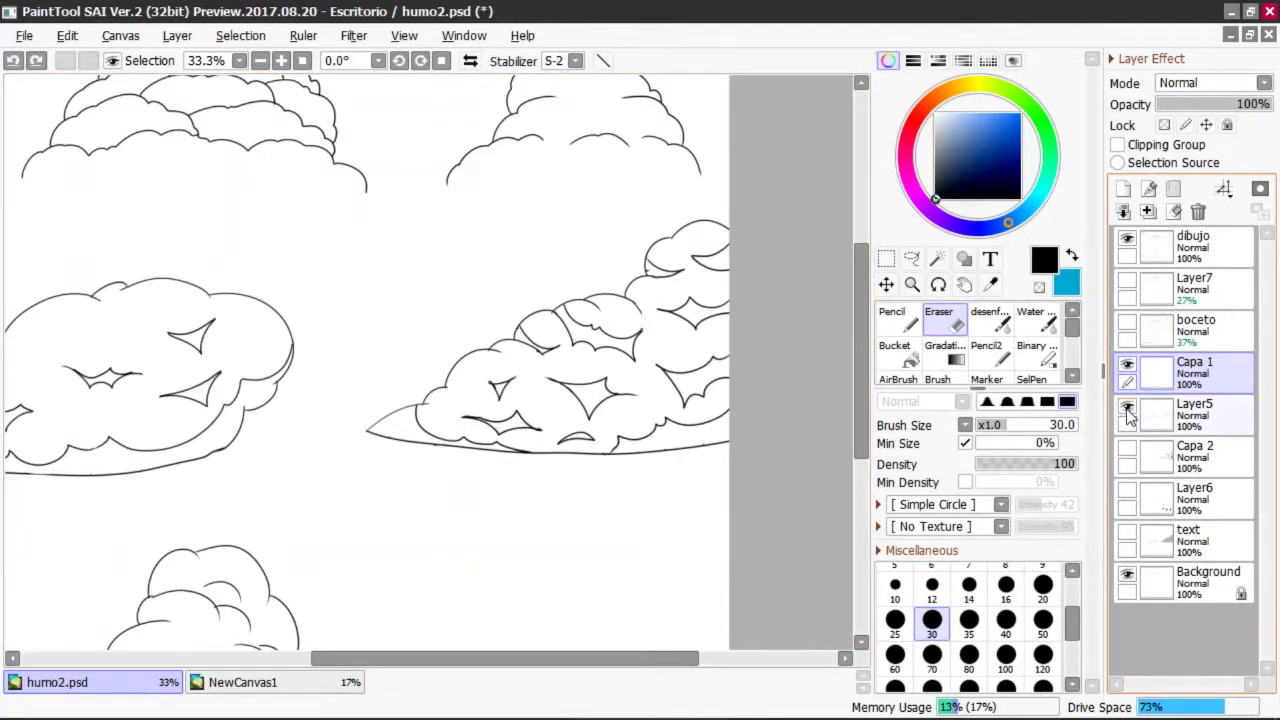
pyautogui.click(1128, 412)
pyautogui.click(1128, 454)
pyautogui.click(1128, 454)
pyautogui.click(1128, 410)
# - Compare the lower left plume with and without Layer5's inner contours, and make Layer5 active with the Pencil
pyautogui.moveTo(864, 376); pyautogui.dragTo(864, 369)
pyautogui.moveTo(540, 660); pyautogui.dragTo(382, 664)
pyautogui.scroll(1, 340, 500)
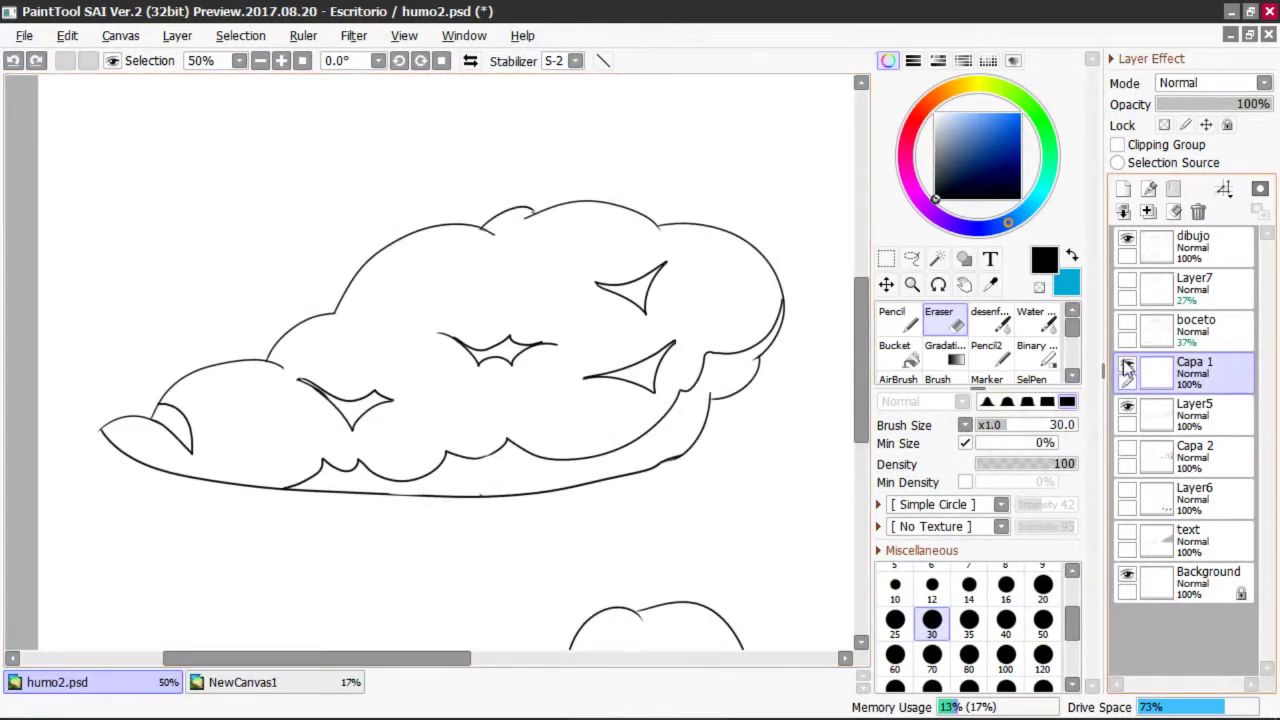
pyautogui.click(1127, 407)
pyautogui.click(1127, 407)
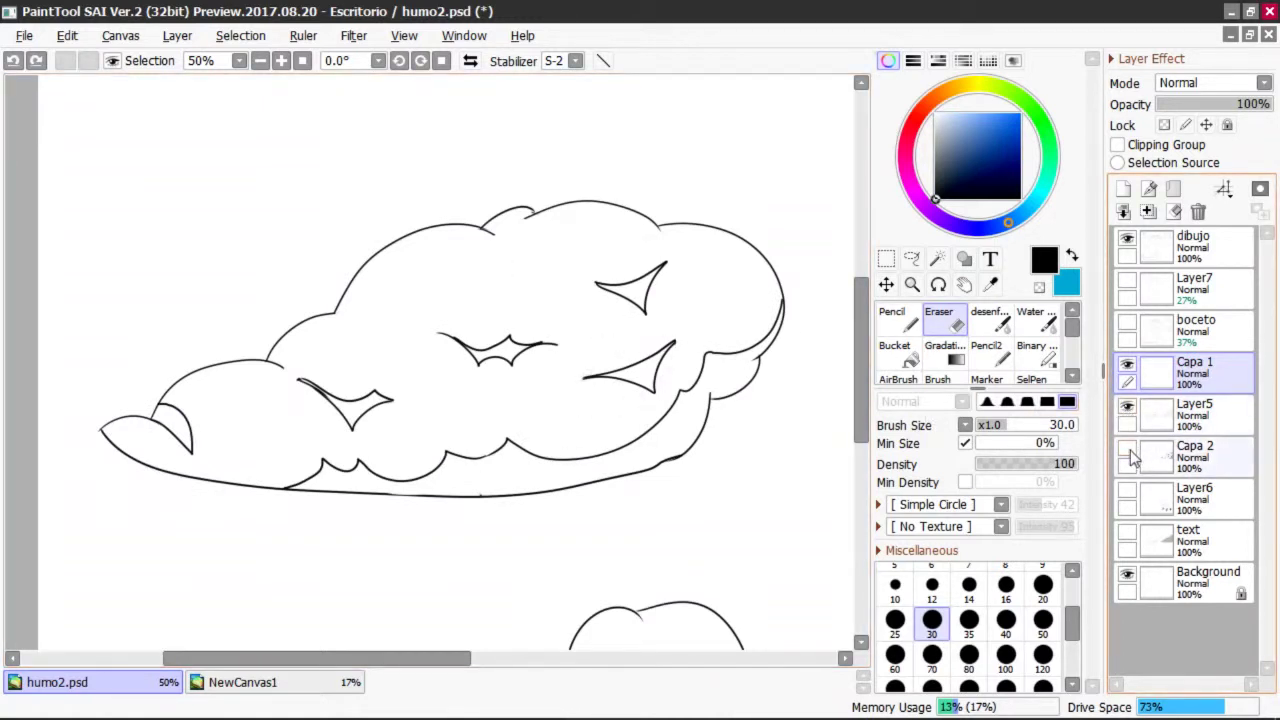
pyautogui.click(1129, 367)
pyautogui.click(1128, 408)
pyautogui.click(1128, 408)
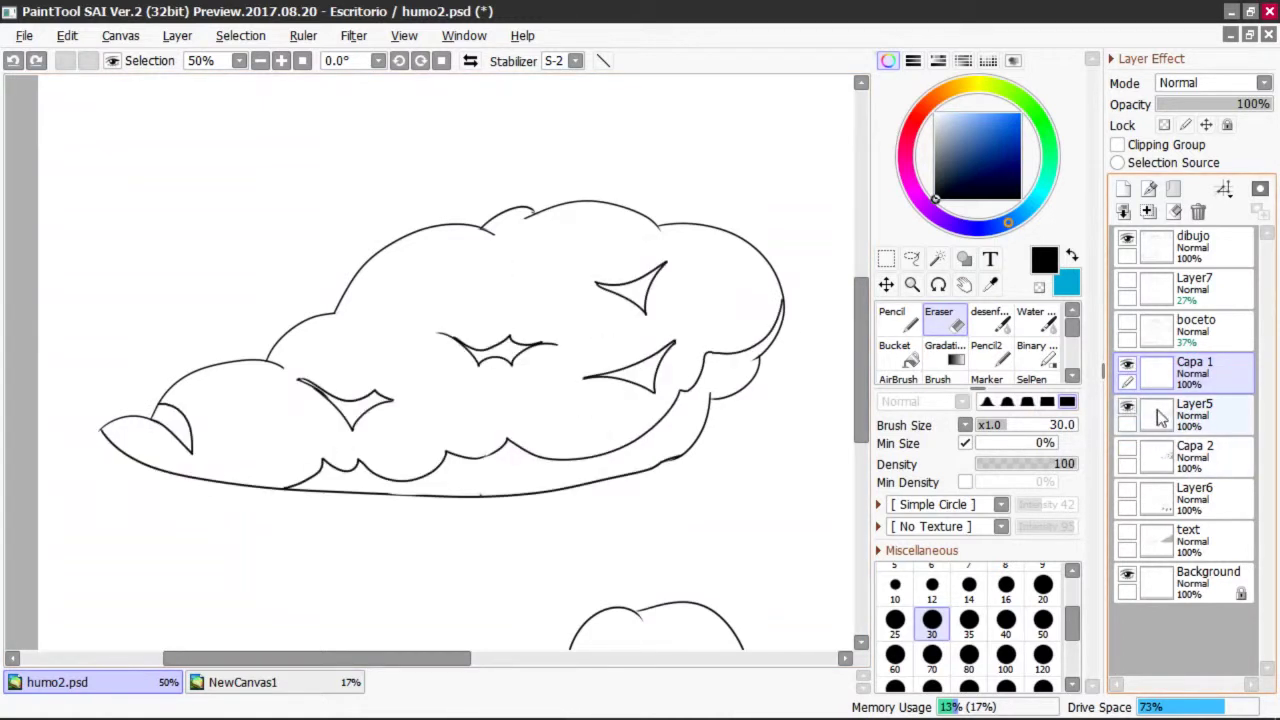
pyautogui.click(1159, 415)
pyautogui.press('n')
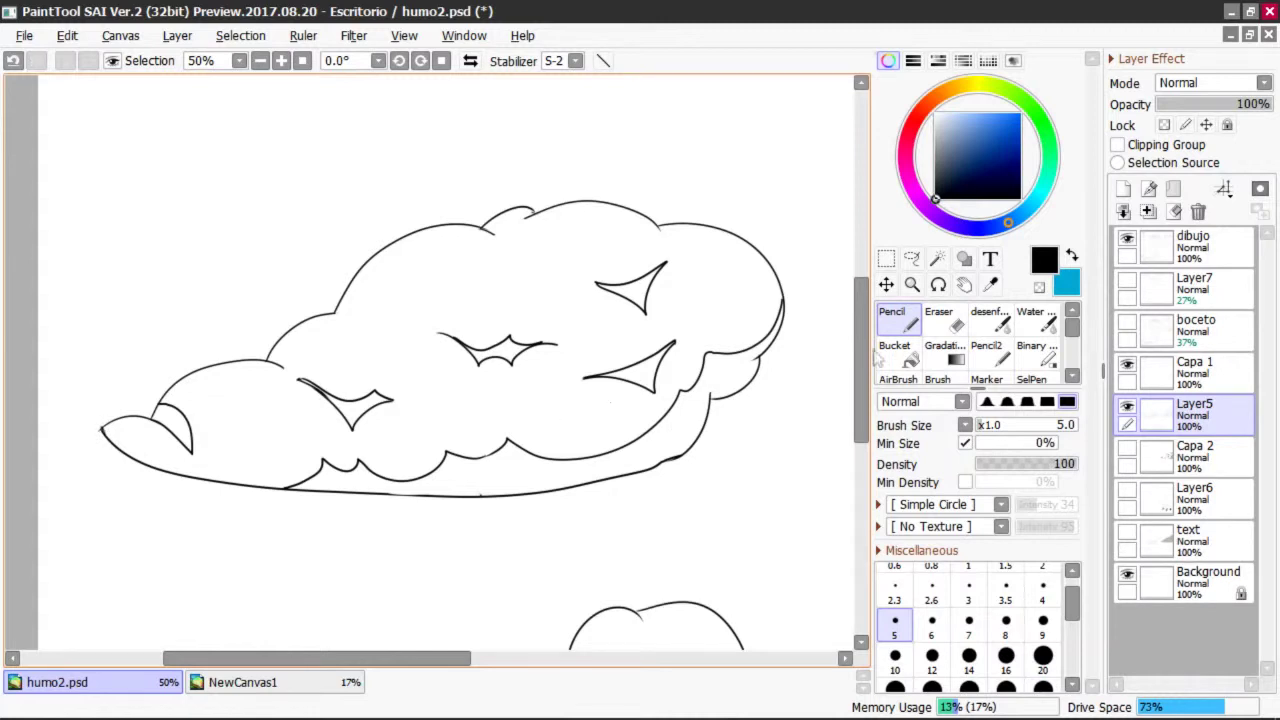
# - Try guide strokes running from the left plume's pointed tip into its body, undoing each one
pyautogui.moveTo(98, 427)
pyautogui.mouseDown()
pyautogui.moveTo(310, 479)
pyautogui.moveTo(600, 469)
pyautogui.moveTo(742, 412)
pyautogui.mouseUp()
pyautogui.hotkey('ctrl', 'z')
pyautogui.moveTo(96, 435)
pyautogui.mouseDown()
pyautogui.moveTo(150, 415)
pyautogui.moveTo(216, 444)
pyautogui.mouseUp()
pyautogui.hotkey('ctrl', 'z')
pyautogui.moveTo(98, 432); pyautogui.dragTo(250, 404)
pyautogui.hotkey('ctrl', 'z')
# - Try strokes along the left plume's upper lobes and from a lobe joint down to the base, undoing them
pyautogui.moveTo(198, 358); pyautogui.dragTo(460, 246)
pyautogui.hotkey('ctrl', 'z')
pyautogui.hotkey('ctrl', 'z')
pyautogui.moveTo(262, 363)
pyautogui.mouseDown()
pyautogui.moveTo(320, 396)
pyautogui.moveTo(328, 456)
pyautogui.moveTo(264, 500)
pyautogui.mouseUp()
pyautogui.hotkey('ctrl', 'z')
pyautogui.hotkey('ctrl', 'z')
# - Try retracing the left plume's second lobe and base, undo the strokes, and compare the plume with and without Layer5
pyautogui.moveTo(151, 417); pyautogui.dragTo(268, 360)
pyautogui.hotkey('ctrl', 'z')
pyautogui.moveTo(74, 437)
pyautogui.mouseDown()
pyautogui.moveTo(158, 404)
pyautogui.moveTo(256, 441)
pyautogui.moveTo(291, 517)
pyautogui.mouseUp()
pyautogui.moveTo(160, 396)
pyautogui.mouseDown()
pyautogui.moveTo(283, 365)
pyautogui.moveTo(372, 462)
pyautogui.mouseUp()
pyautogui.hotkey('ctrl', 'z')
pyautogui.hotkey('ctrl', 'z')
pyautogui.moveTo(193, 452); pyautogui.dragTo(205, 472)
pyautogui.hotkey('ctrl', 'z')
pyautogui.click(1128, 407)
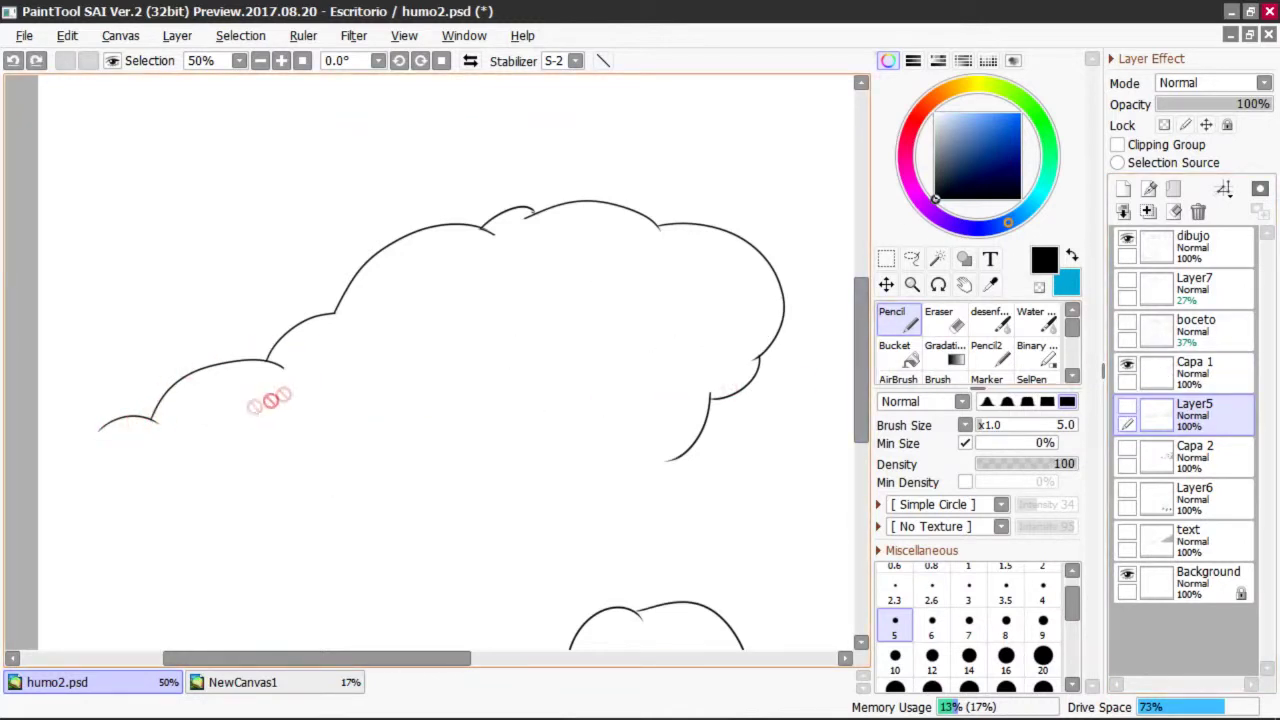
pyautogui.click(1127, 409)
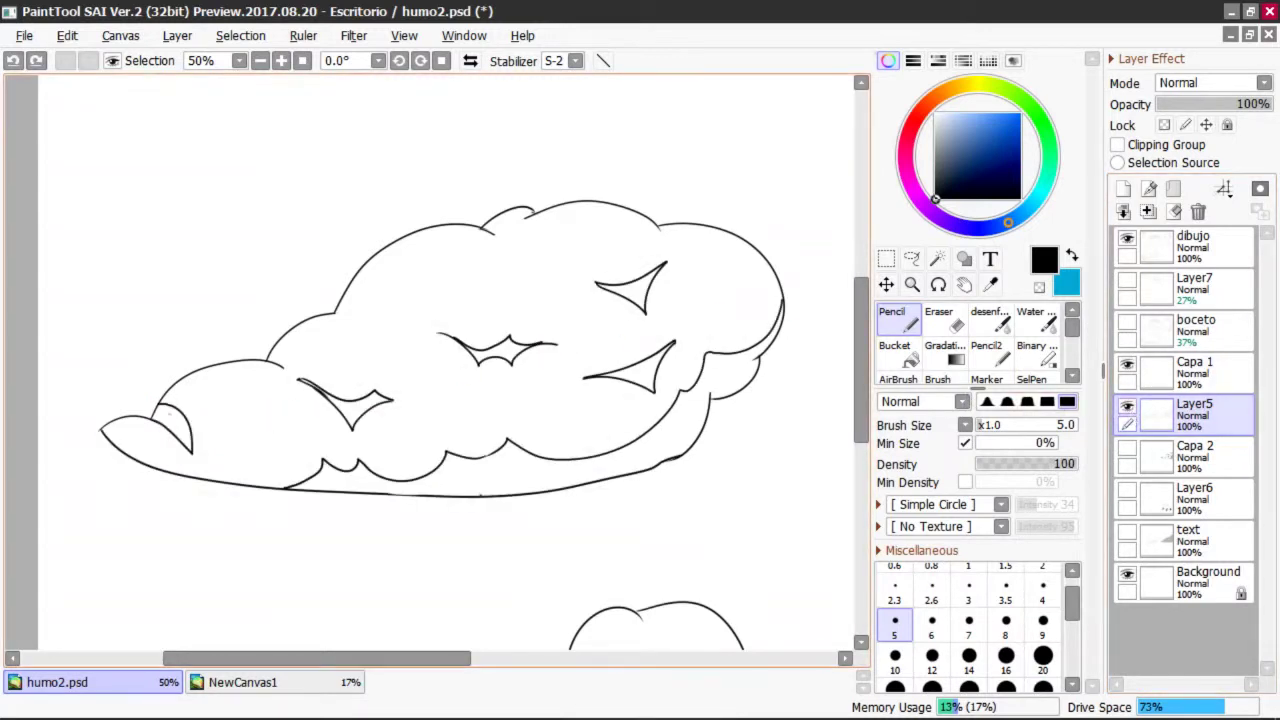
# - Try retracing the inner curve beside the left plume's tip lobe, undoing every attempt
pyautogui.moveTo(191, 431); pyautogui.dragTo(158, 406)
pyautogui.hotkey('ctrl', 'z')
pyautogui.hotkey('ctrl', 'z')
pyautogui.hotkey('ctrl', 'z')
pyautogui.moveTo(162, 406); pyautogui.dragTo(192, 453)
pyautogui.hotkey('ctrl', 'z')
pyautogui.moveTo(163, 401); pyautogui.dragTo(281, 406)
pyautogui.hotkey('ctrl', 'z')
# - Try strokes across the left plume's lower lobes and beyond the base near its tip, undoing all of them
pyautogui.moveTo(156, 424); pyautogui.dragTo(324, 346)
pyautogui.hotkey('ctrl', 'z')
pyautogui.moveTo(140, 428)
pyautogui.mouseDown()
pyautogui.moveTo(210, 515)
pyautogui.moveTo(274, 522)
pyautogui.mouseUp()
pyautogui.hotkey('ctrl', 'z')
pyautogui.moveTo(145, 376); pyautogui.dragTo(300, 402)
pyautogui.moveTo(234, 378)
pyautogui.mouseDown()
pyautogui.moveTo(230, 470)
pyautogui.moveTo(268, 470)
pyautogui.mouseUp()
pyautogui.hotkey('ctrl', 'z')
pyautogui.hotkey('ctrl', 'z')
pyautogui.hotkey('ctrl', 'z')
# - Try strokes on the left plume's second lobe and across its interior up to the top outline, undoing them
pyautogui.moveTo(153, 410); pyautogui.dragTo(240, 362)
pyautogui.moveTo(340, 405); pyautogui.dragTo(378, 452)
pyautogui.hotkey('ctrl', 'z')
pyautogui.hotkey('ctrl', 'z')
pyautogui.hotkey('ctrl', 'z')
pyautogui.hotkey('ctrl', 'z')
pyautogui.hotkey('ctrl', 'z')
pyautogui.hotkey('ctrl', 'z')
pyautogui.moveTo(487, 386)
pyautogui.mouseDown()
pyautogui.moveTo(535, 268)
pyautogui.moveTo(500, 230)
pyautogui.mouseUp()
pyautogui.hotkey('ctrl', 'z')
pyautogui.hotkey('ctrl', 'z')
pyautogui.moveTo(864, 338); pyautogui.dragTo(864, 337)
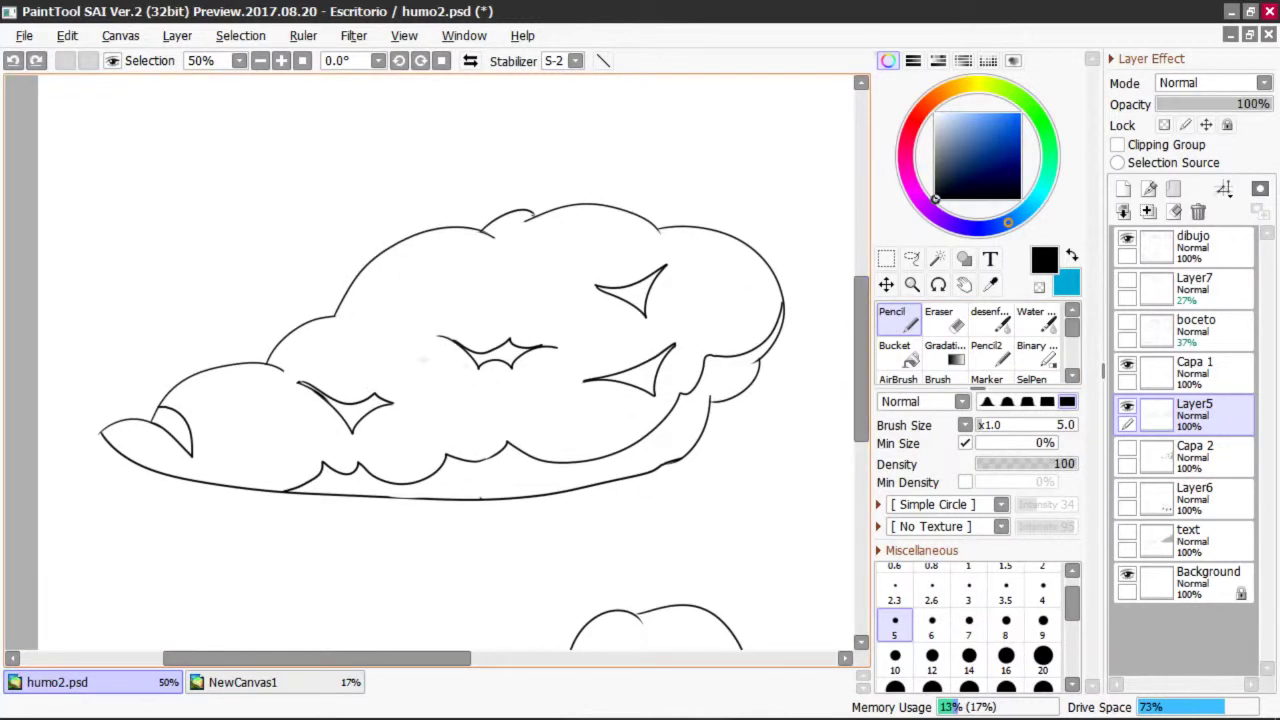
# - Redo and undo the last trial strokes, and compare the left plume with and without Layer5's inner contours
pyautogui.hotkey('ctrl', 'y')
pyautogui.hotkey('ctrl', 'y')
pyautogui.hotkey('ctrl', 'y')
pyautogui.hotkey('ctrl', 'z')
pyautogui.hotkey('ctrl', 'z')
pyautogui.hotkey('ctrl', 'z')
pyautogui.click(1128, 406)
pyautogui.click(1128, 406)
pyautogui.click(1128, 406)
pyautogui.click(1128, 406)
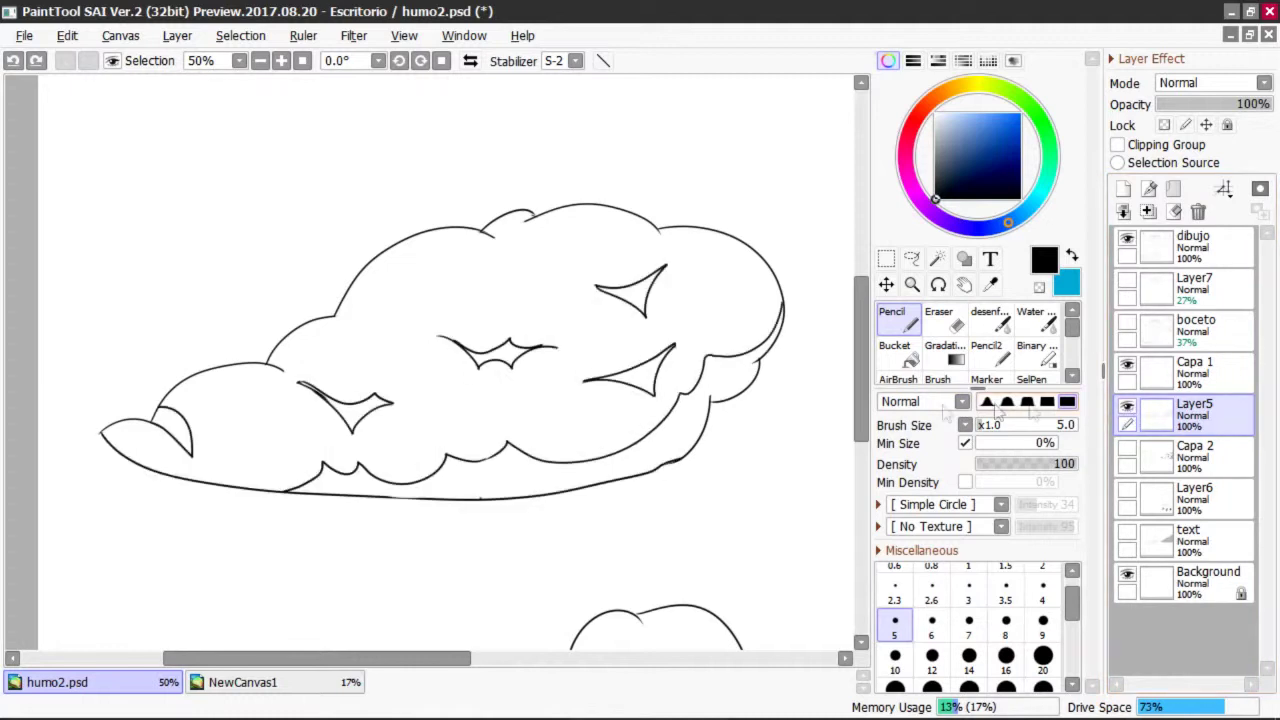
# - Try drawing a two-arc inner contour with a central peak above the left plume's middle shape, and undo it
pyautogui.moveTo(443, 298)
pyautogui.mouseDown()
pyautogui.moveTo(493, 322)
pyautogui.moveTo(548, 296)
pyautogui.mouseUp()
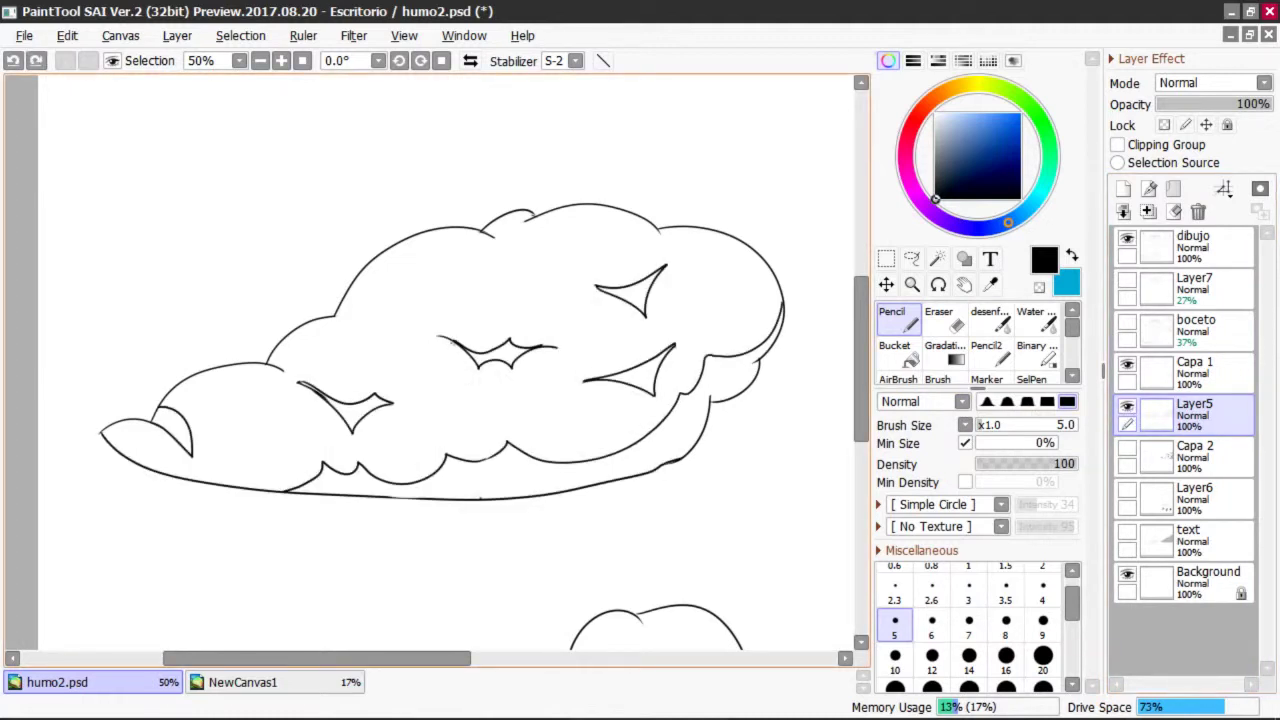
pyautogui.hotkey('ctrl', 'z')
pyautogui.moveTo(436, 294)
pyautogui.mouseDown()
pyautogui.moveTo(526, 260)
pyautogui.moveTo(580, 283)
pyautogui.mouseUp()
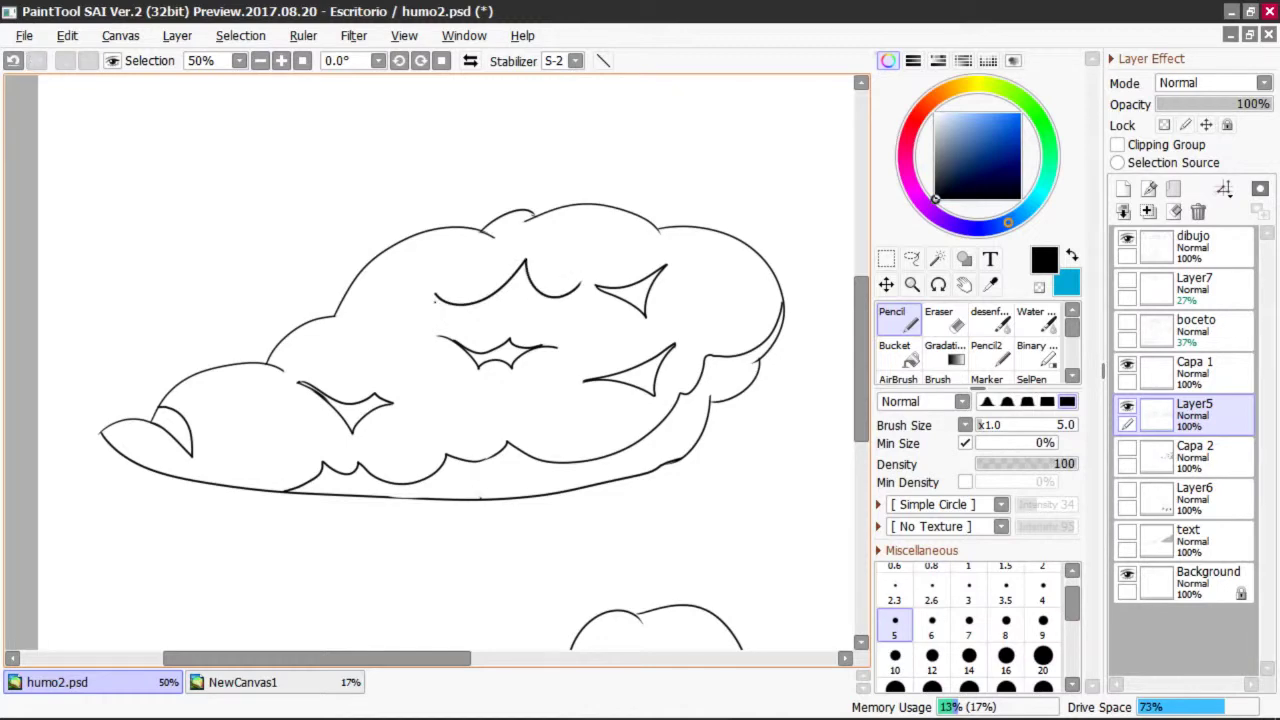
pyautogui.moveTo(489, 345); pyautogui.dragTo(574, 301)
pyautogui.hotkey('ctrl', 'z')
pyautogui.hotkey('ctrl', 'z')
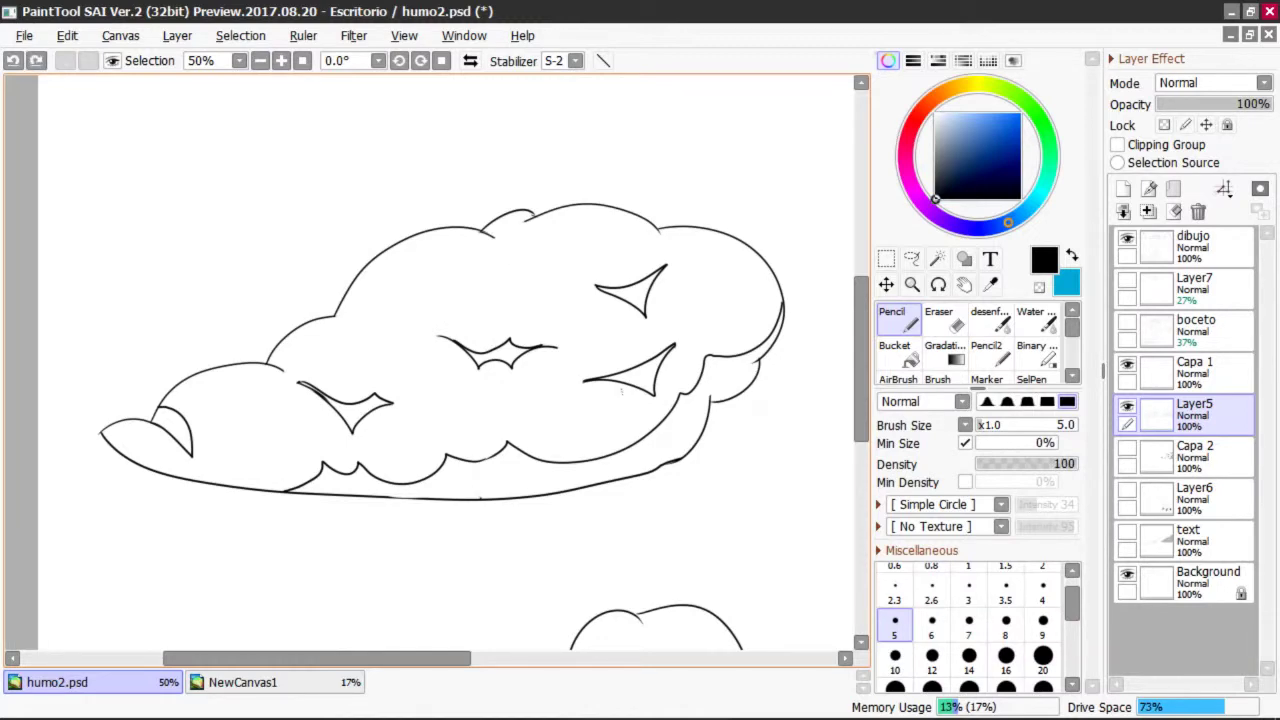
# - Examine the inner contour shapes of the left plume and the neighbouring plume at 33.3% zoom
pyautogui.press('pagedown')
pyautogui.moveTo(481, 660); pyautogui.dragTo(536, 664)
pyautogui.moveTo(864, 353); pyautogui.dragTo(878, 363)
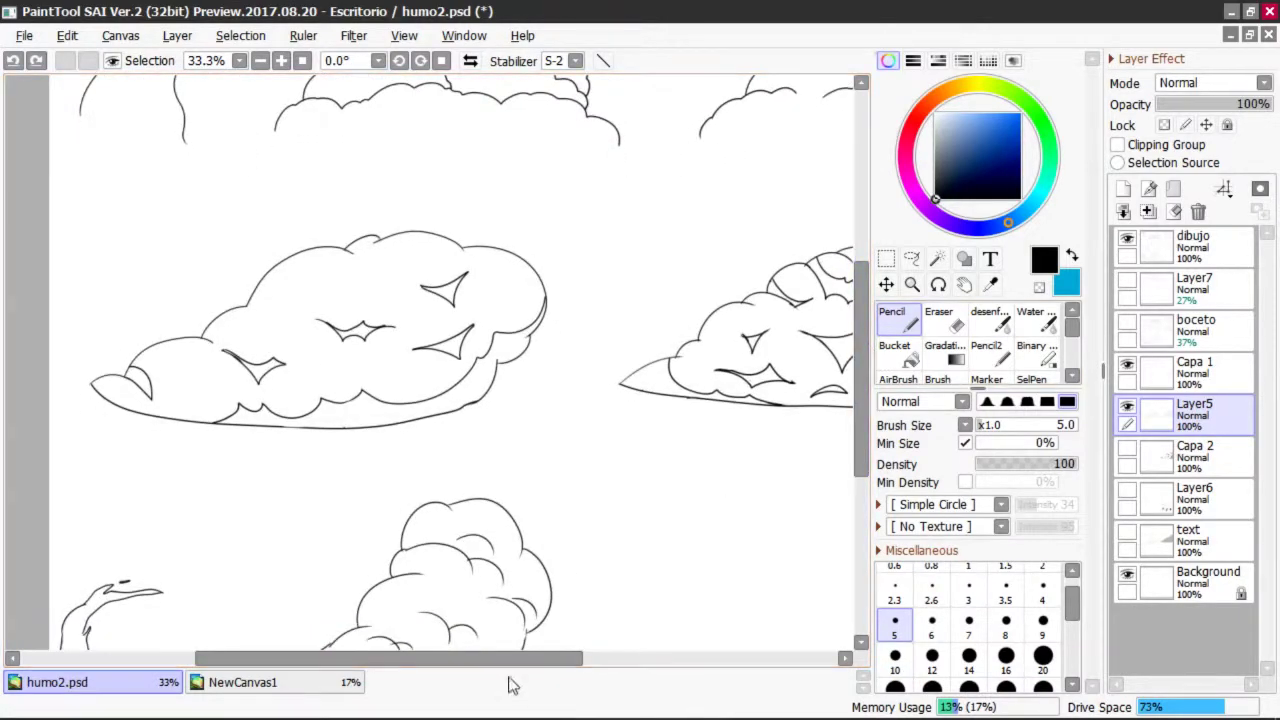
pyautogui.moveTo(512, 661); pyautogui.dragTo(566, 662)
pyautogui.moveTo(861, 360); pyautogui.dragTo(861, 335)
pyautogui.moveTo(549, 662); pyautogui.dragTo(587, 662)
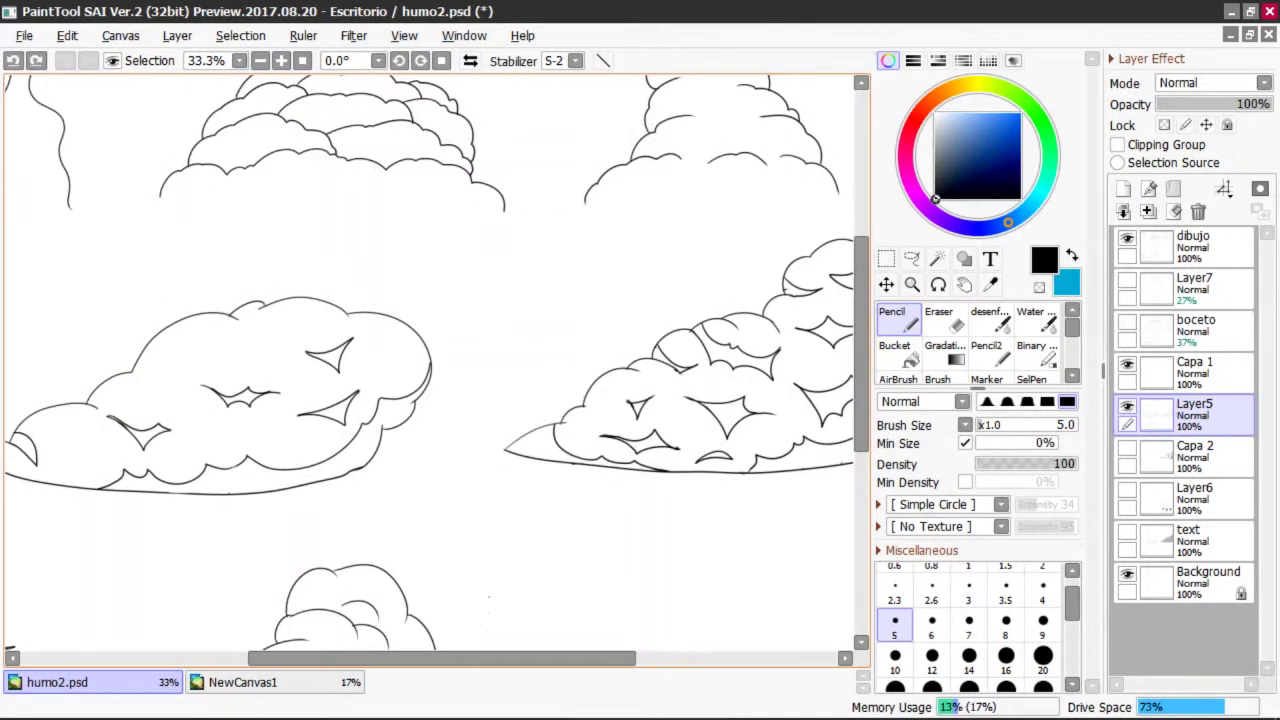
pyautogui.moveTo(244, 368); pyautogui.dragTo(262, 374)
pyautogui.hotkey('ctrl', 'z')
pyautogui.moveTo(140, 414); pyautogui.dragTo(182, 444)
pyautogui.hotkey('ctrl', 'z')
pyautogui.moveTo(507, 661); pyautogui.dragTo(524, 662)
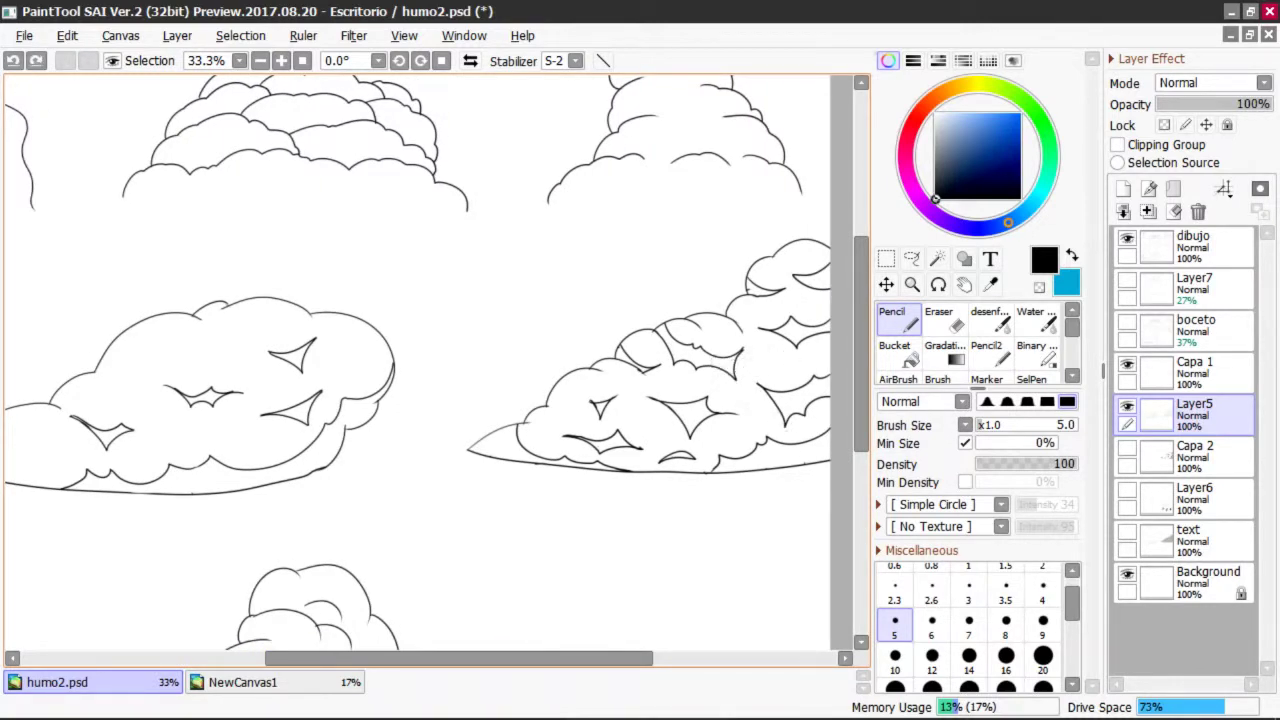
pyautogui.moveTo(862, 345); pyautogui.dragTo(862, 338)
pyautogui.moveTo(524, 662); pyautogui.dragTo(530, 663)
pyautogui.moveTo(614, 660); pyautogui.dragTo(564, 668)
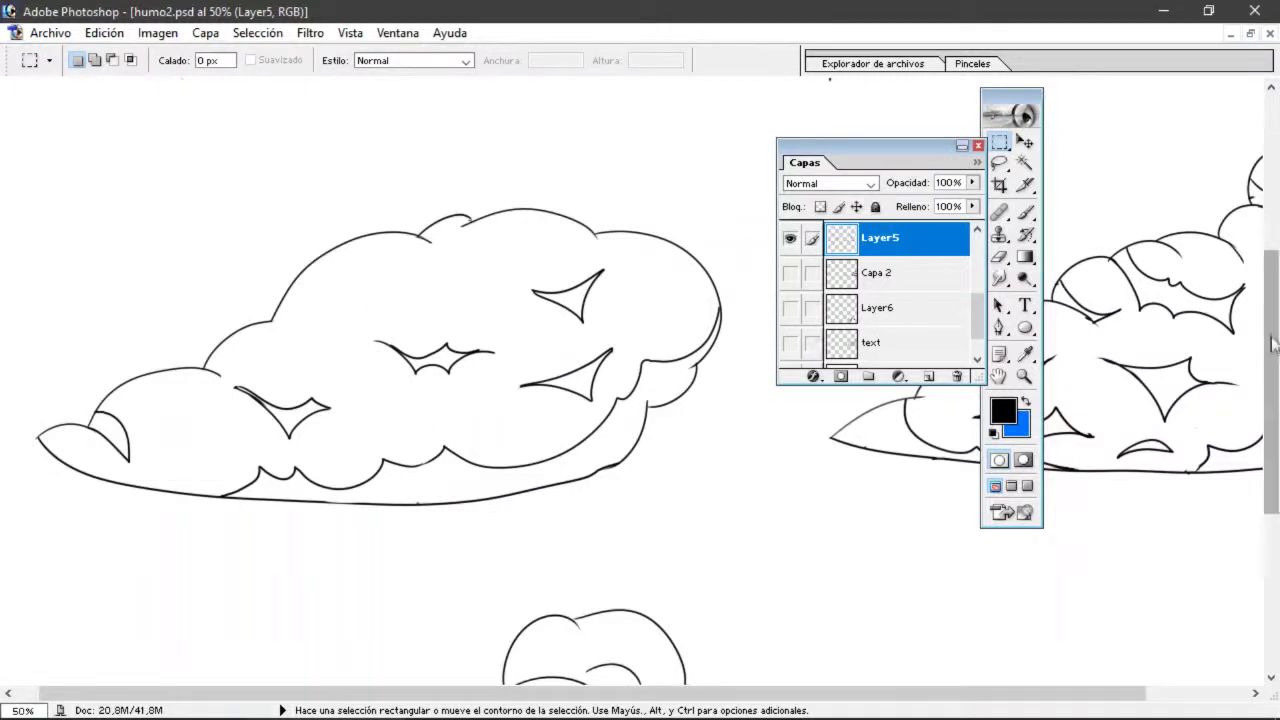
# - Switch to humo2.psd in Photoshop and compare the left plume with and without Layer5's contours, leaving Layer5 visible
pyautogui.hotkey('ctrl', '-')
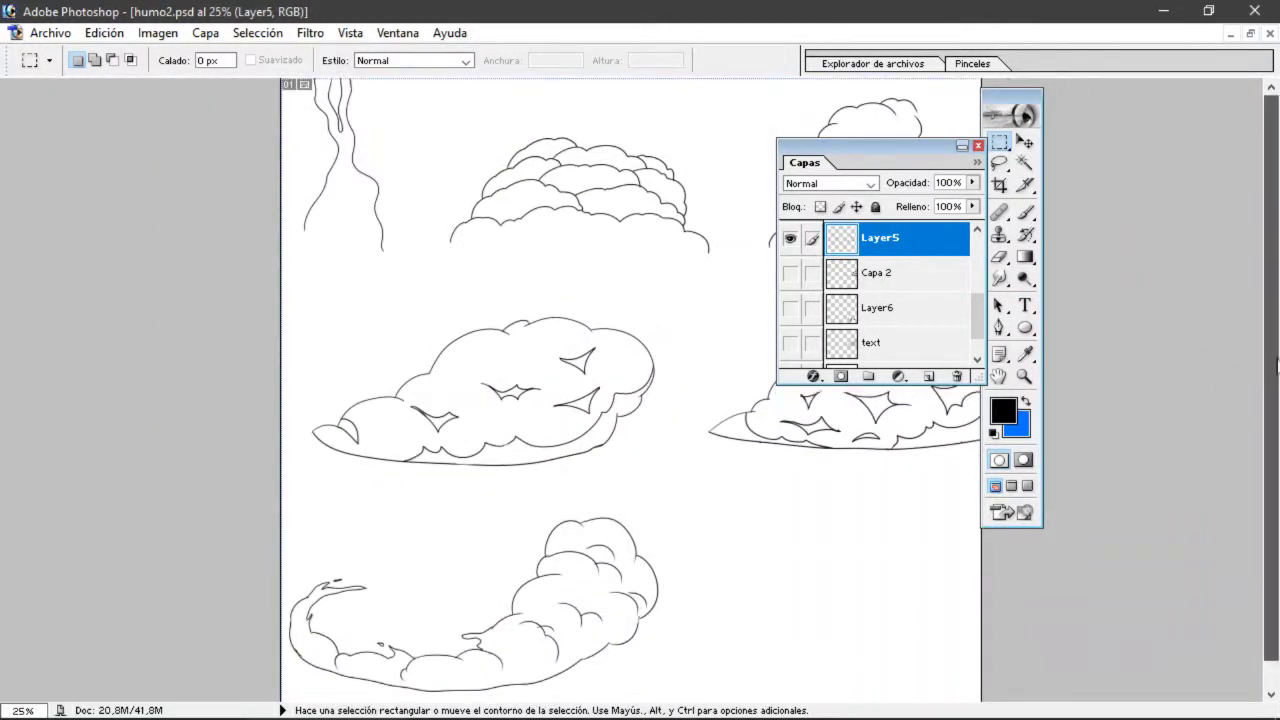
pyautogui.hotkey('ctrl', '+')
pyautogui.hotkey('ctrl', '+')
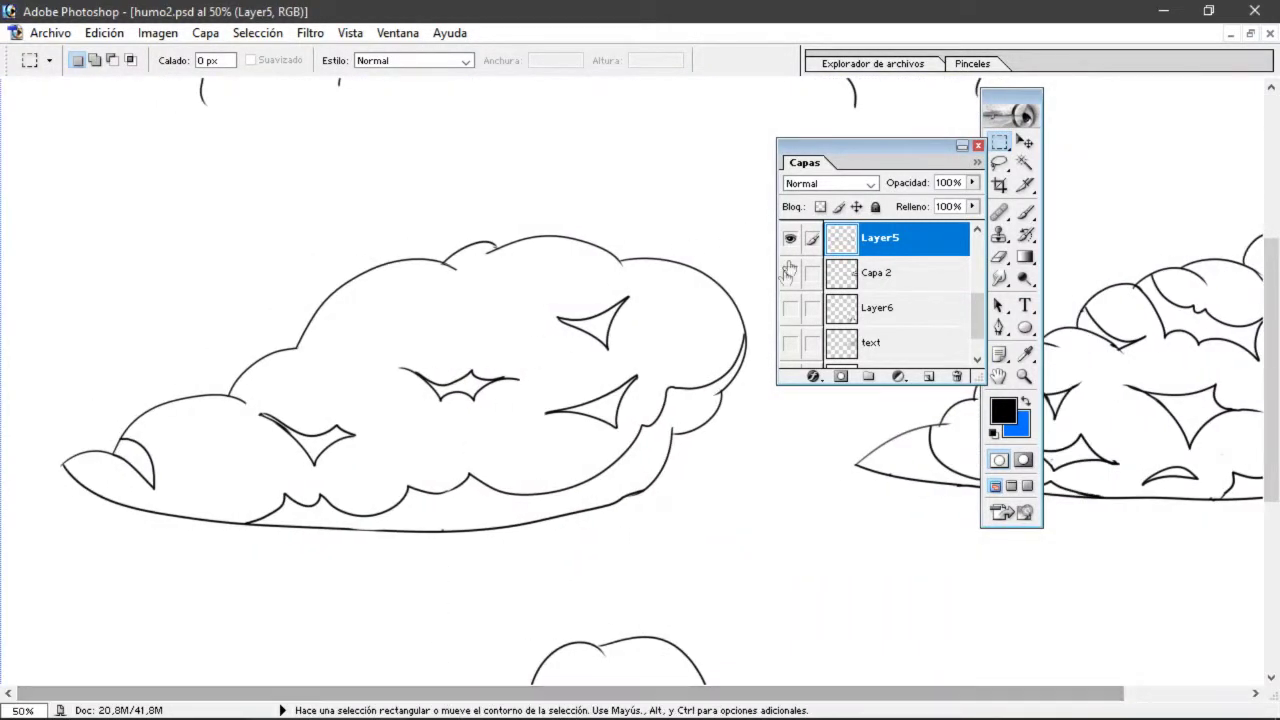
pyautogui.moveTo(1012, 108); pyautogui.dragTo(1110, 100)
pyautogui.moveTo(977, 316); pyautogui.dragTo(977, 298)
pyautogui.click(790, 272)
pyautogui.click(790, 272)
pyautogui.click(790, 272)
pyautogui.click(790, 272)
pyautogui.click(790, 272)
# - Select the left plume's closed base shadow and inner contour shapes with the Magic Wand
pyautogui.click(1122, 154)
pyautogui.click(612, 490)
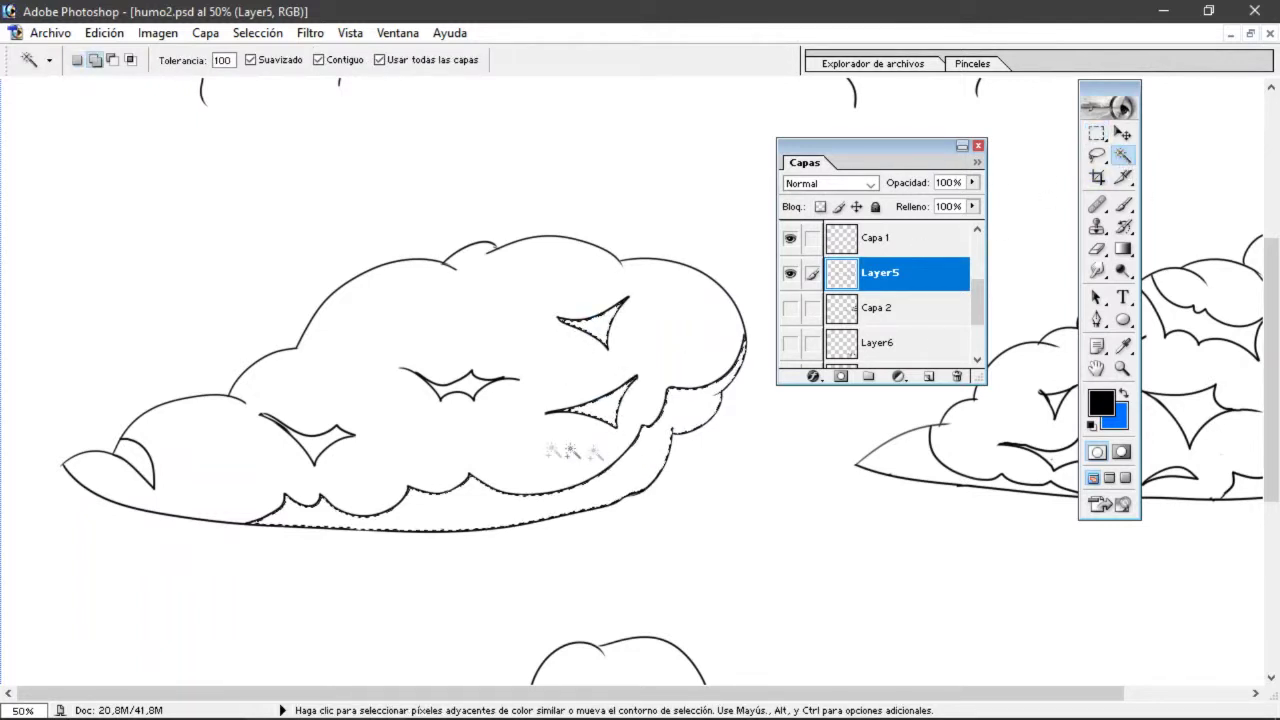
pyautogui.click(131, 452)
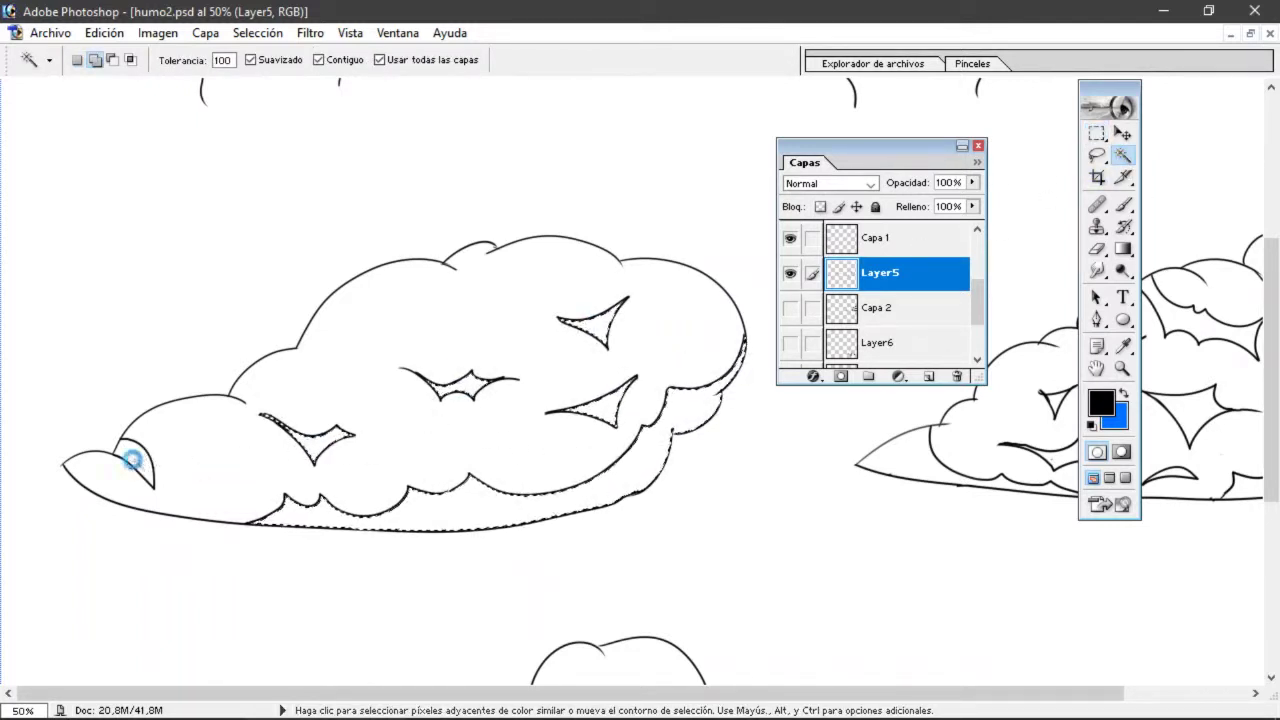
# - Choose the Brush with a 271 px round tip and turn on its Textura option
pyautogui.click(1122, 204)
pyautogui.rightClick(553, 325)
pyautogui.click(690, 515)
pyautogui.moveTo(733, 352); pyautogui.dragTo(735, 352)
pyautogui.click(783, 62)
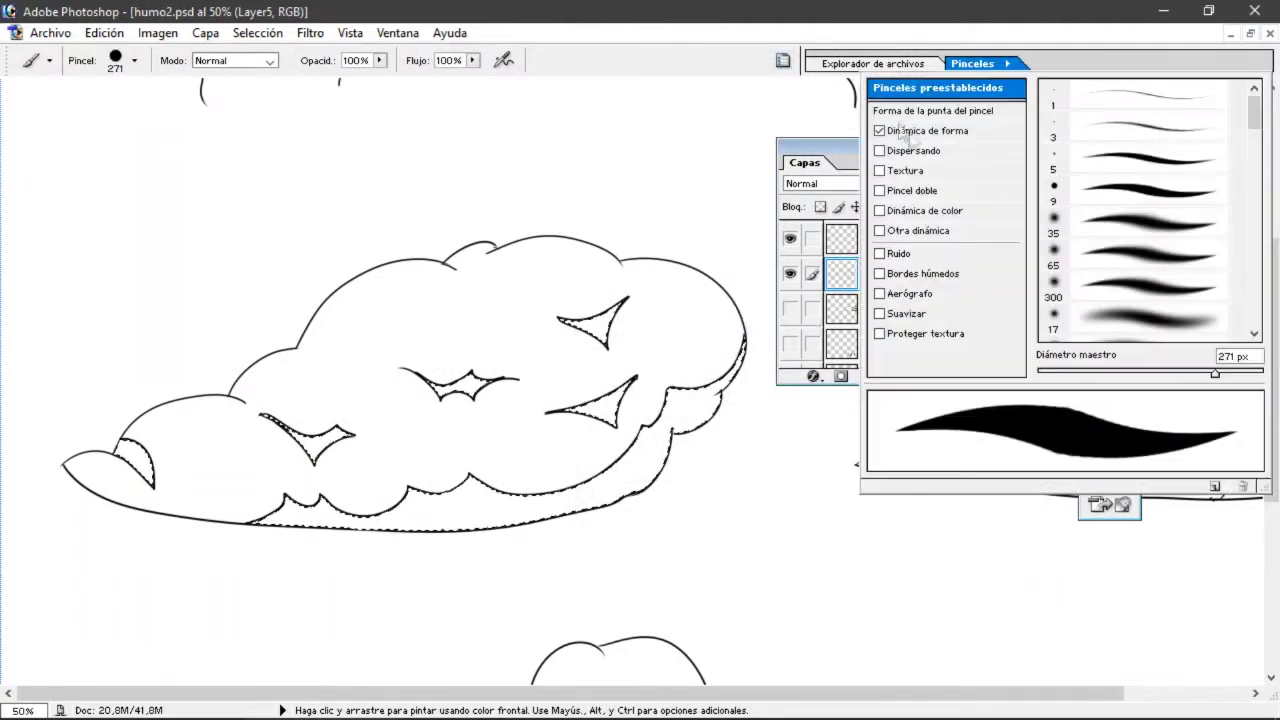
pyautogui.click(924, 172)
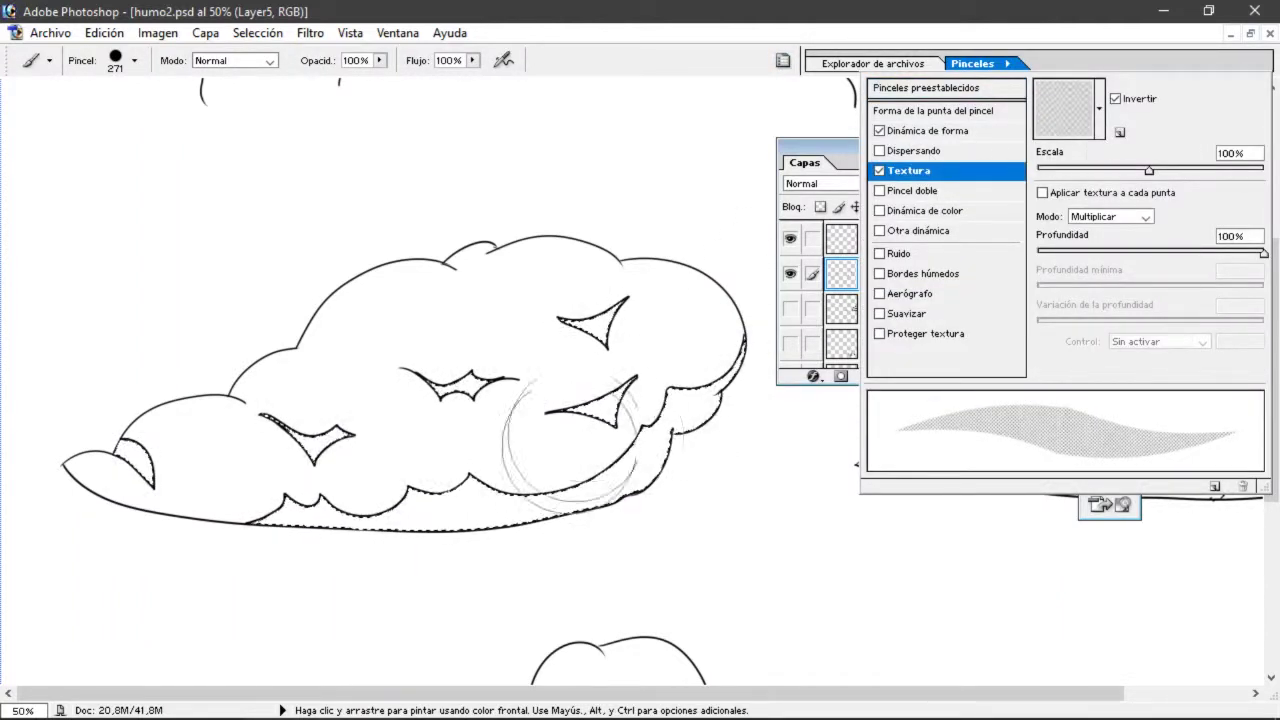
pyautogui.click(706, 28)
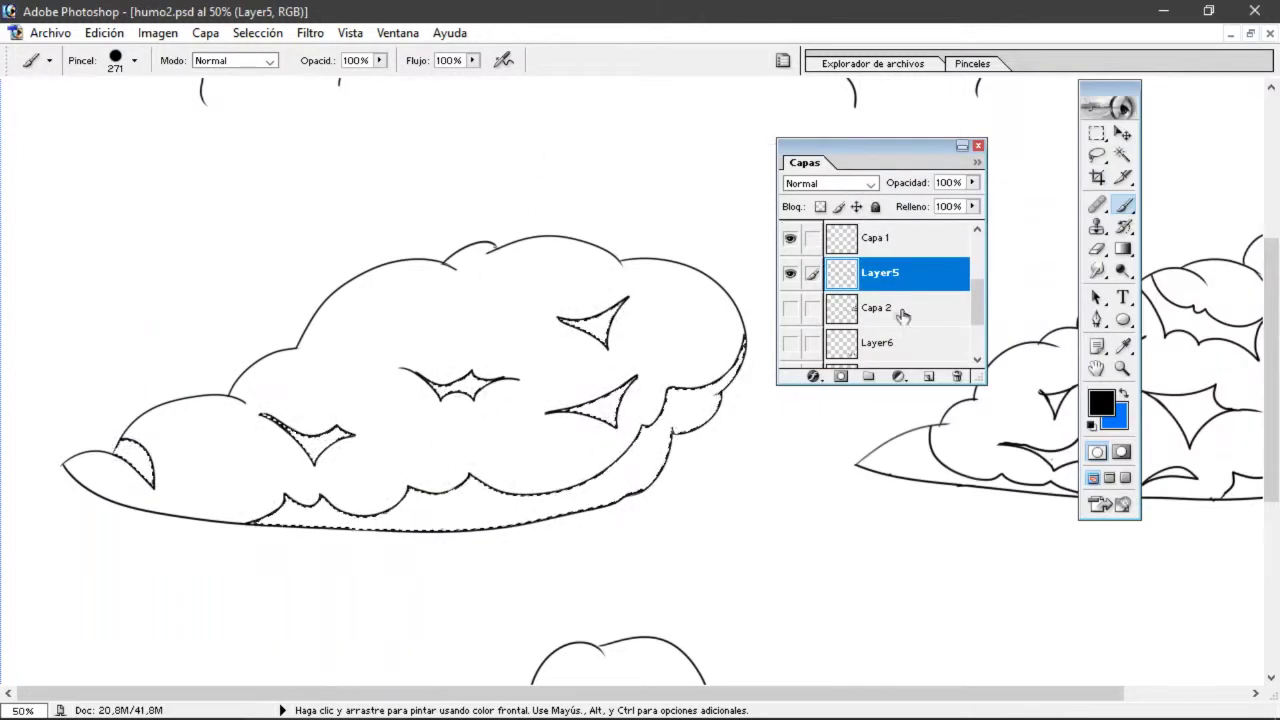
# - Show the text layer's gray shading with Layer6 active but hidden and Capa 2 hidden, and drop the selection
pyautogui.moveTo(978, 312); pyautogui.dragTo(979, 332)
pyautogui.click(828, 327)
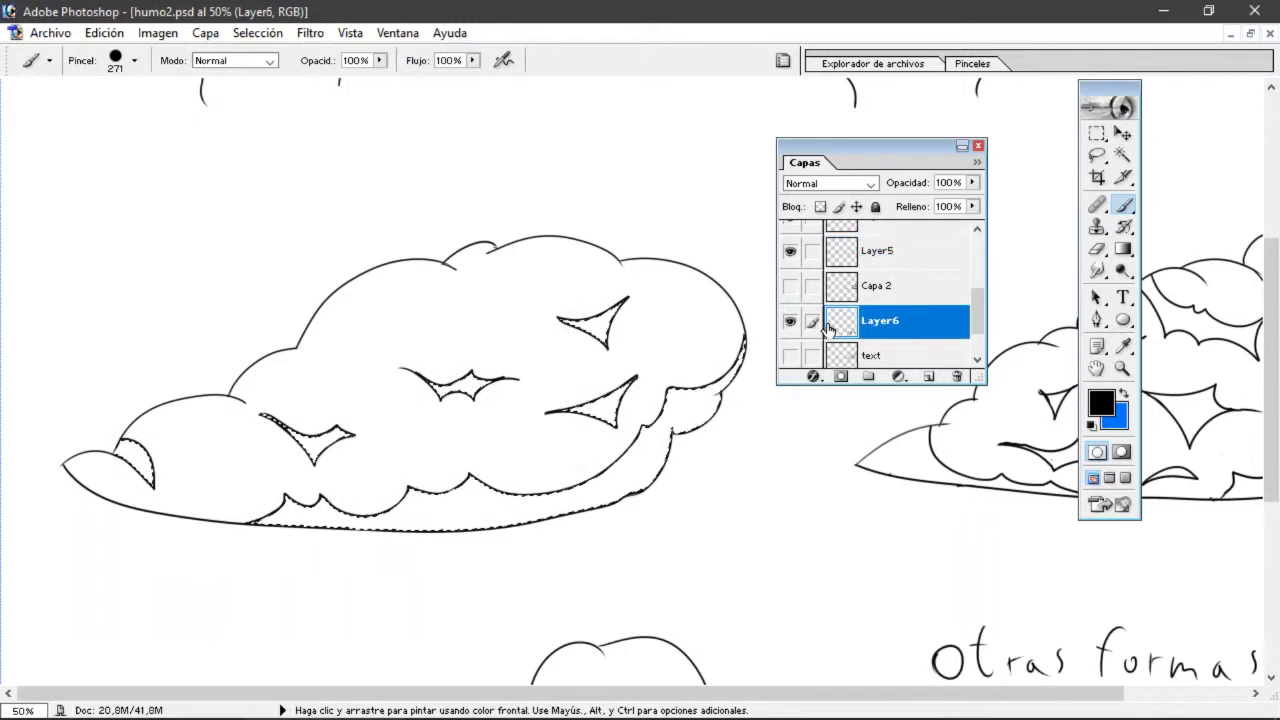
pyautogui.click(790, 321)
pyautogui.click(790, 286)
pyautogui.click(790, 286)
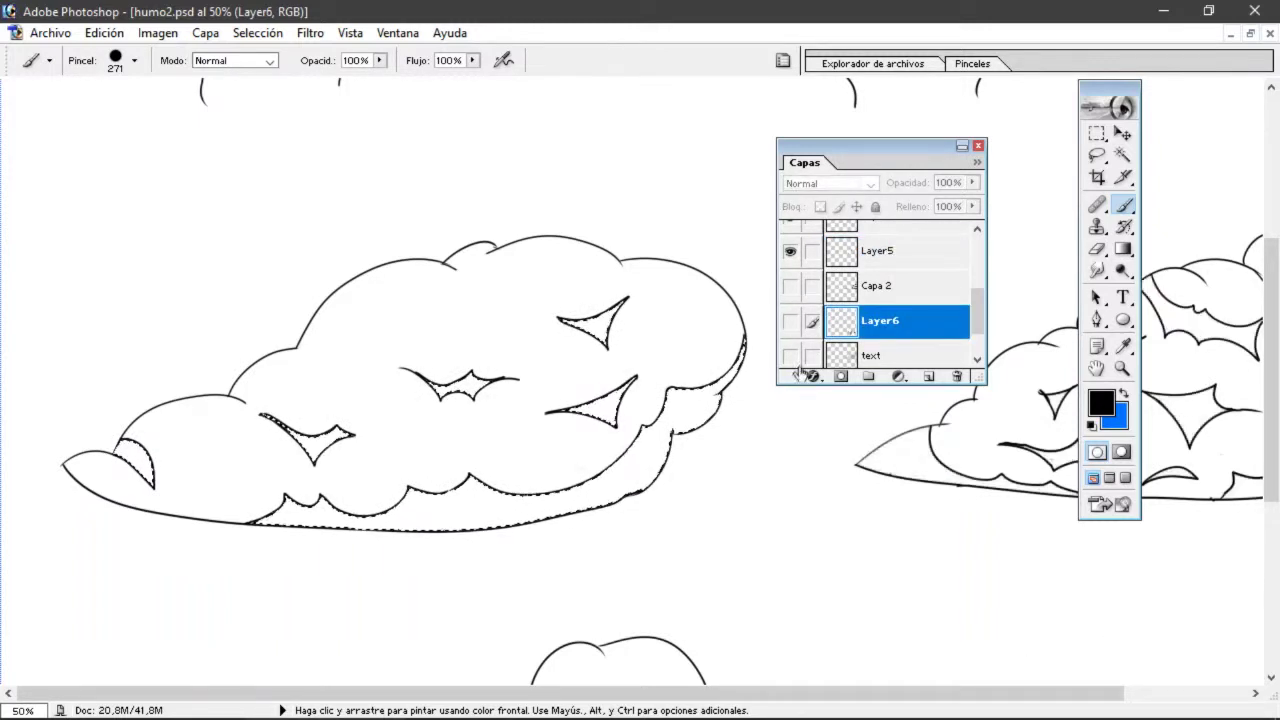
pyautogui.click(790, 355)
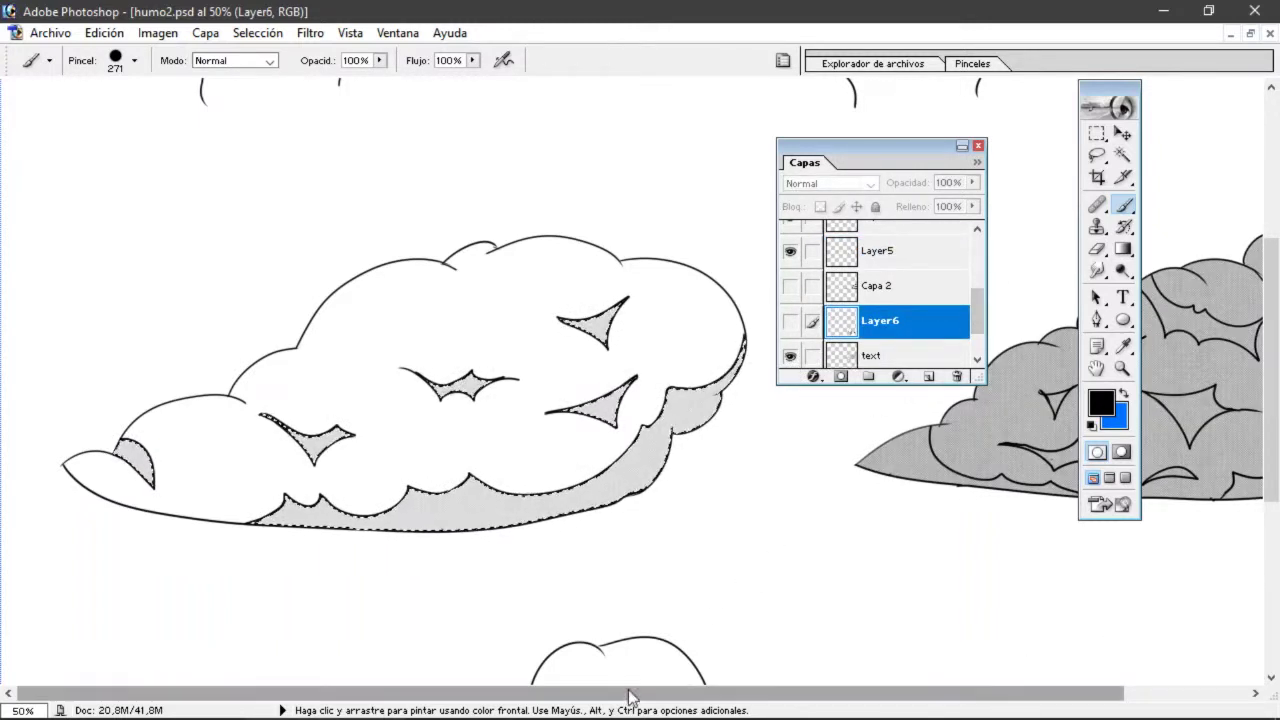
pyautogui.click(1097, 133)
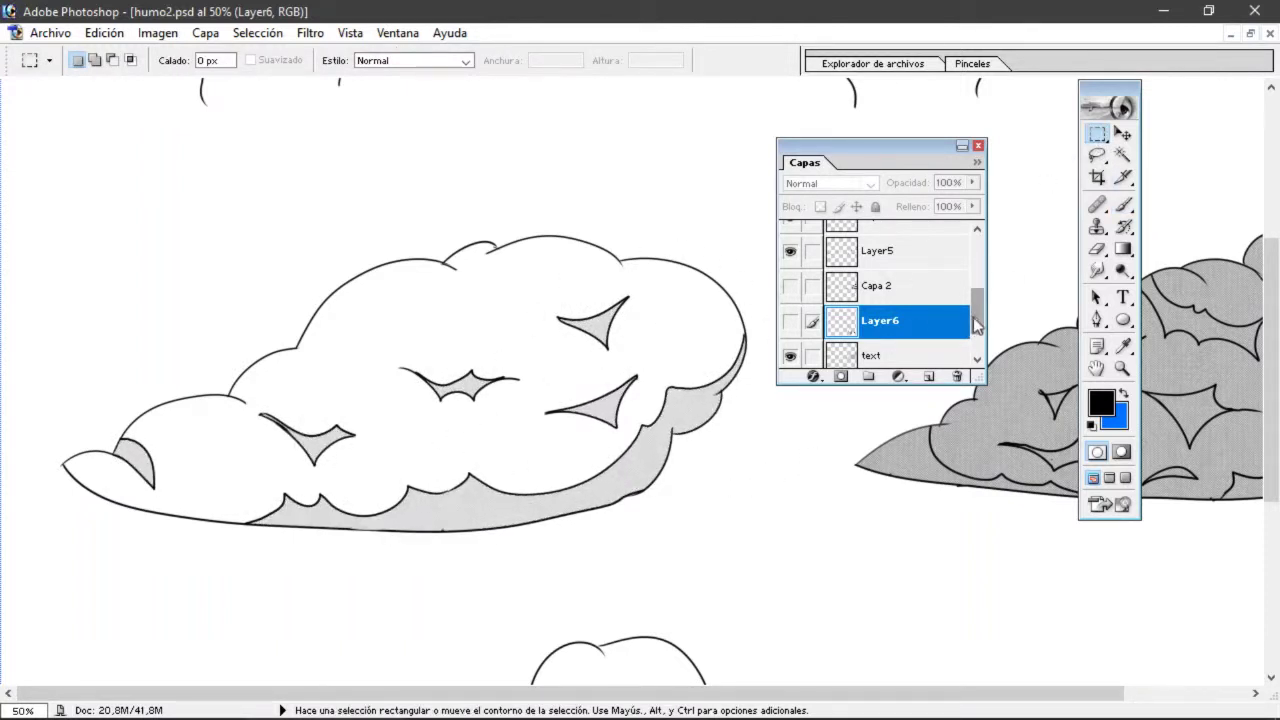
# - Hide Layer5's contour lines to leave the gray shading, and try rectangular selections over the left plume
pyautogui.moveTo(977, 312); pyautogui.dragTo(977, 297)
pyautogui.click(790, 245)
pyautogui.click(790, 280)
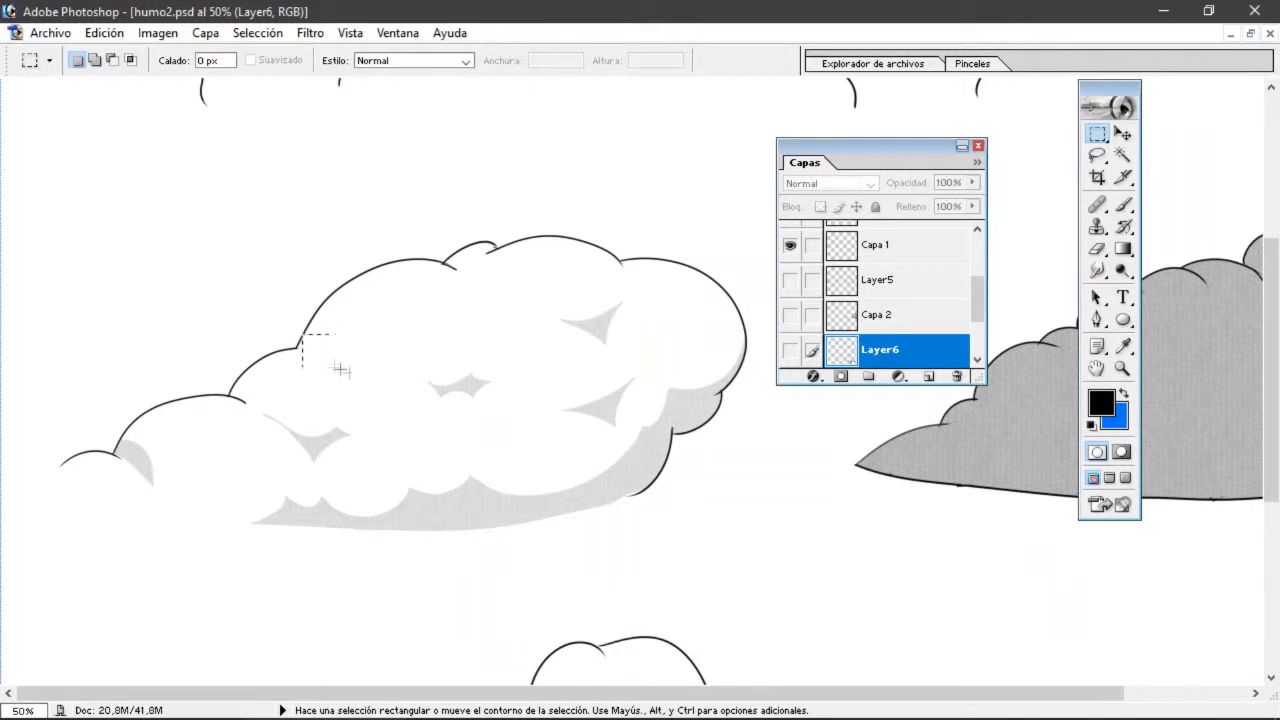
pyautogui.click(340, 315)
pyautogui.moveTo(976, 304); pyautogui.dragTo(975, 305)
pyautogui.moveTo(438, 500); pyautogui.dragTo(577, 546)
pyautogui.click(494, 486)
# - Choose the Brush and make the text layer active
pyautogui.click(1121, 207)
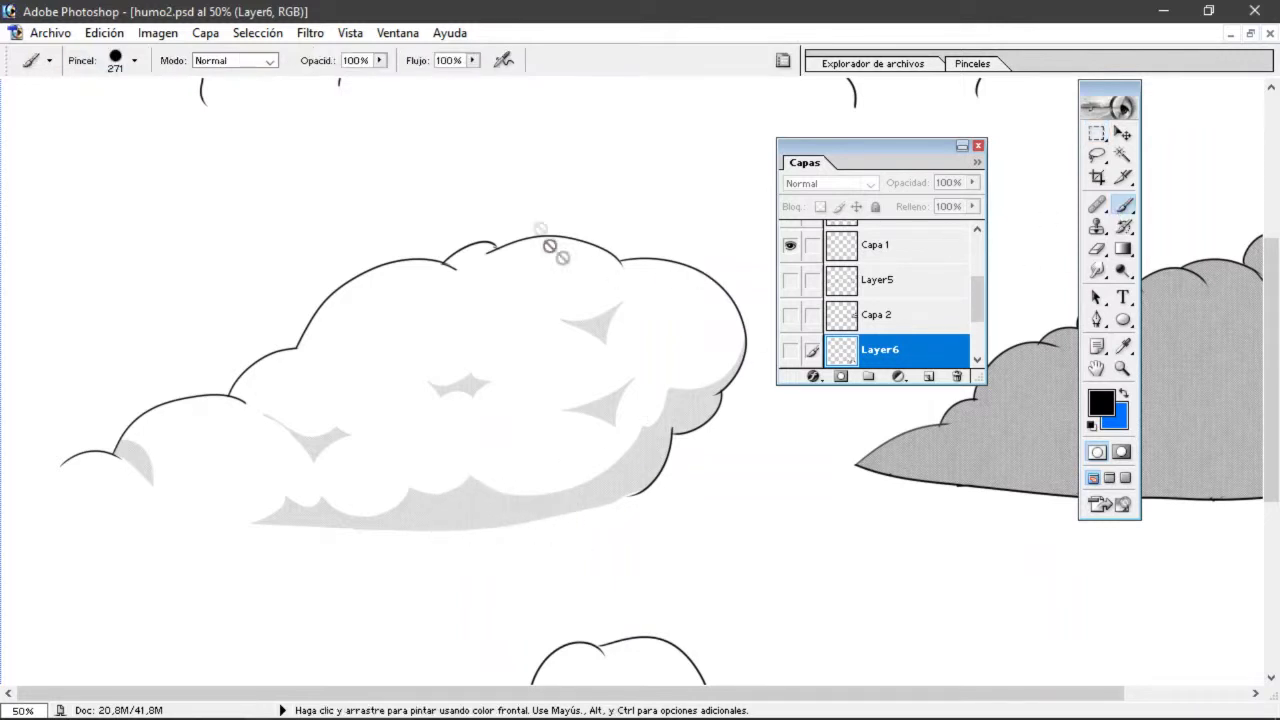
pyautogui.moveTo(977, 300); pyautogui.dragTo(977, 322)
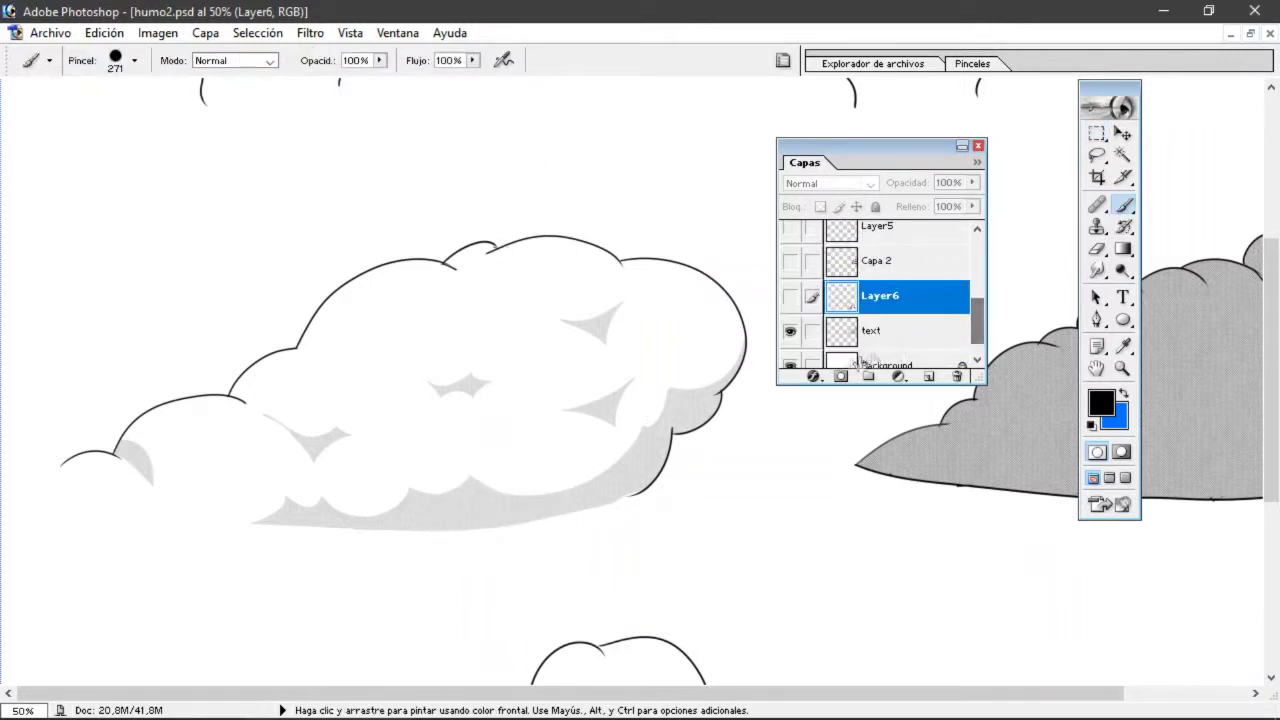
pyautogui.click(880, 328)
# - Try painting textured gray lobes over the left plume's top on the text layer, undoing the strokes
pyautogui.moveTo(540, 300)
pyautogui.mouseDown()
pyautogui.moveTo(460, 215)
pyautogui.moveTo(235, 275)
pyautogui.moveTo(206, 305)
pyautogui.moveTo(234, 275)
pyautogui.moveTo(385, 235)
pyautogui.mouseUp()
pyautogui.hotkey('ctrl', 'z')
pyautogui.click(558, 658)
pyautogui.hotkey('ctrl', 'z')
pyautogui.moveTo(590, 697)
pyautogui.mouseDown()
pyautogui.moveTo(800, 705)
pyautogui.moveTo(694, 705)
pyautogui.mouseUp()
pyautogui.moveTo(268, 230); pyautogui.dragTo(583, 222)
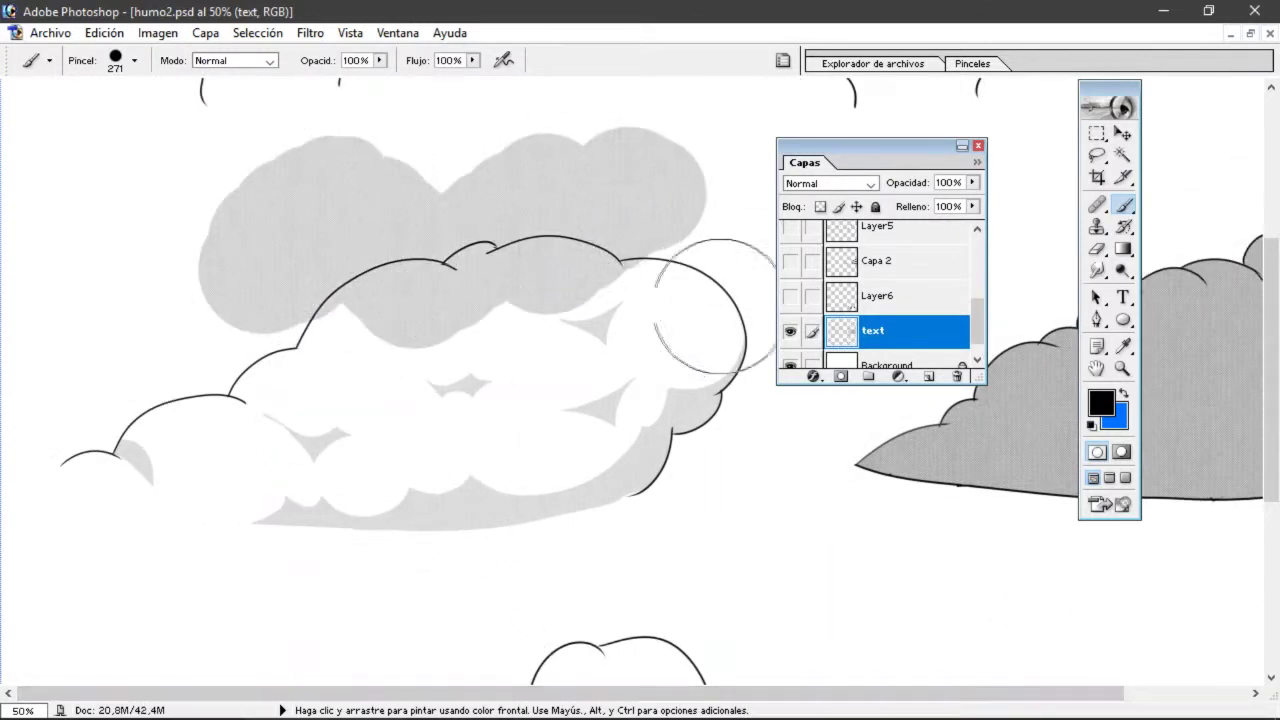
pyautogui.hotkey('ctrl', 'z')
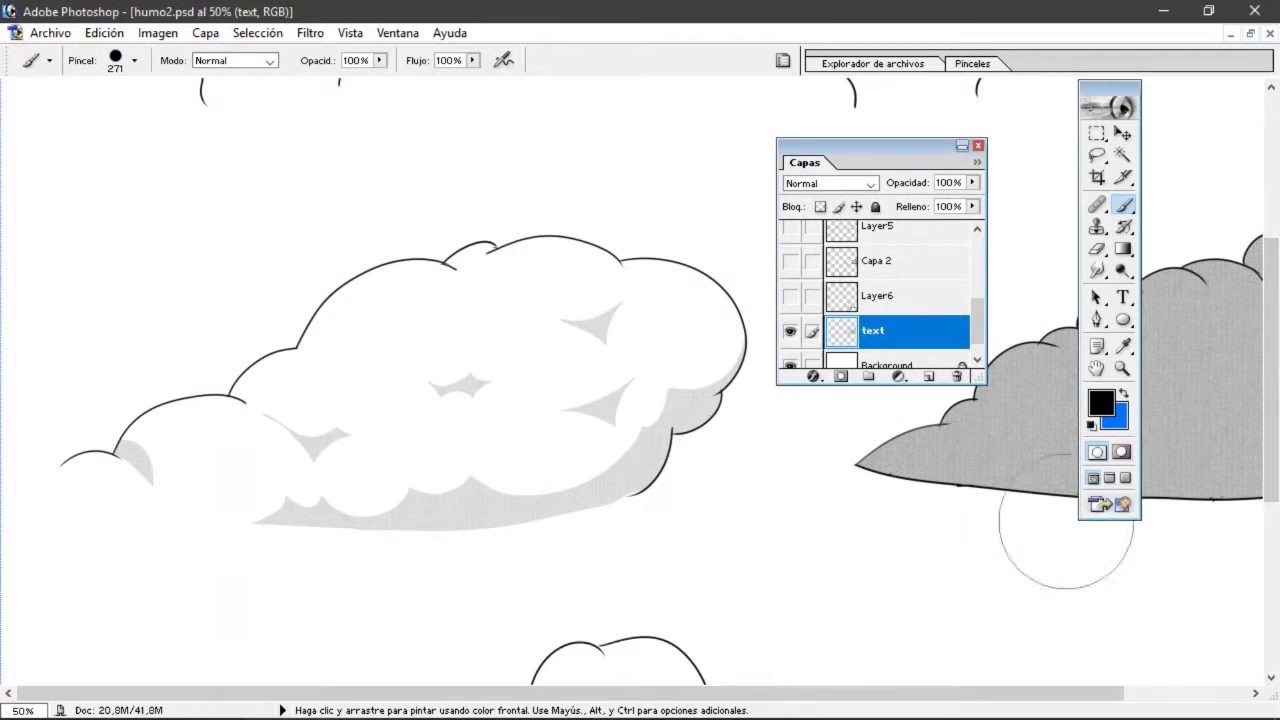
# - Hide the text layer's shading, show Layer5's contours again, and make Layer5 the active layer
pyautogui.moveTo(788, 705); pyautogui.dragTo(928, 706)
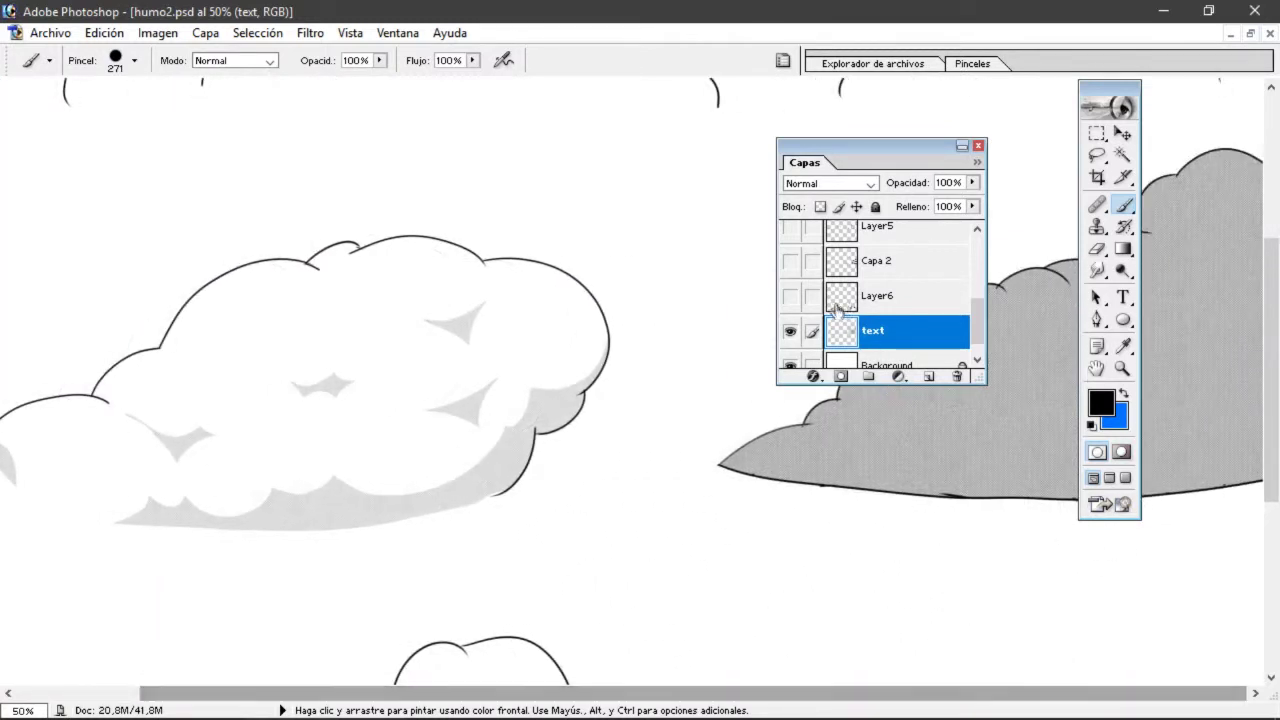
pyautogui.click(790, 331)
pyautogui.moveTo(983, 333); pyautogui.dragTo(983, 315)
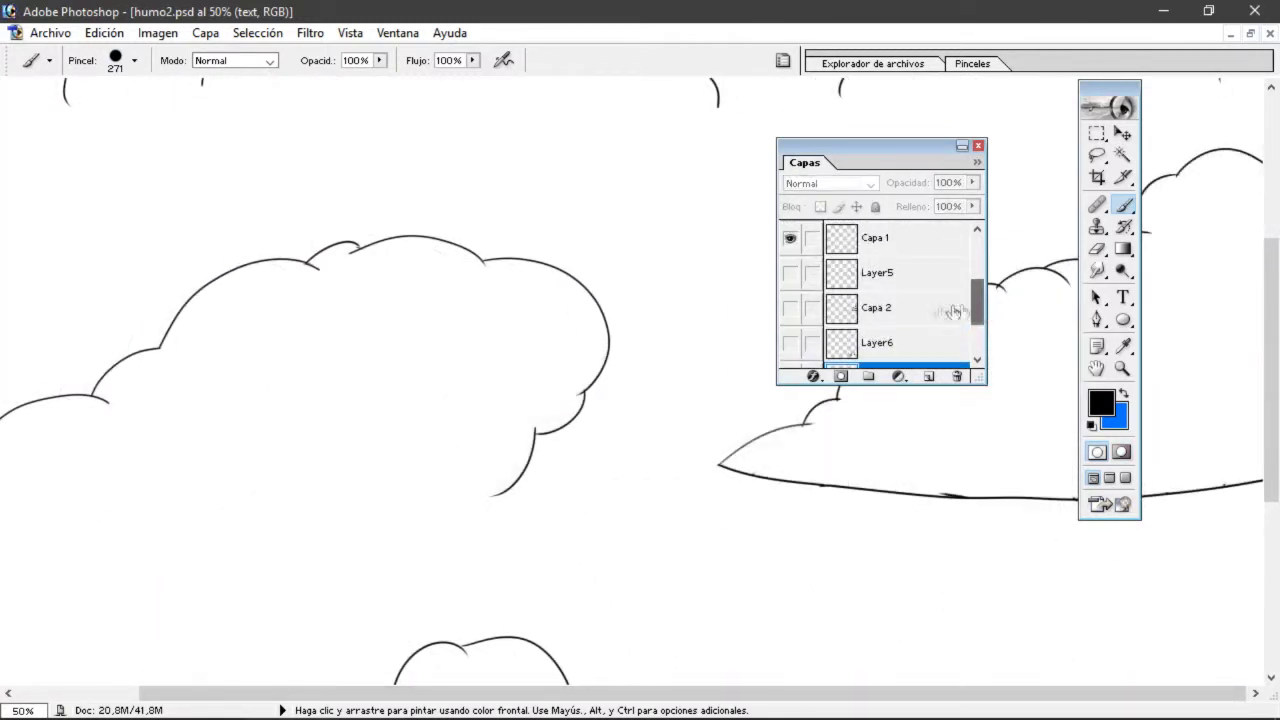
pyautogui.click(790, 272)
pyautogui.click(880, 272)
# - Move the Capas and tool palettes over the left plume to uncover the right plume
pyautogui.moveTo(878, 152); pyautogui.dragTo(613, 179)
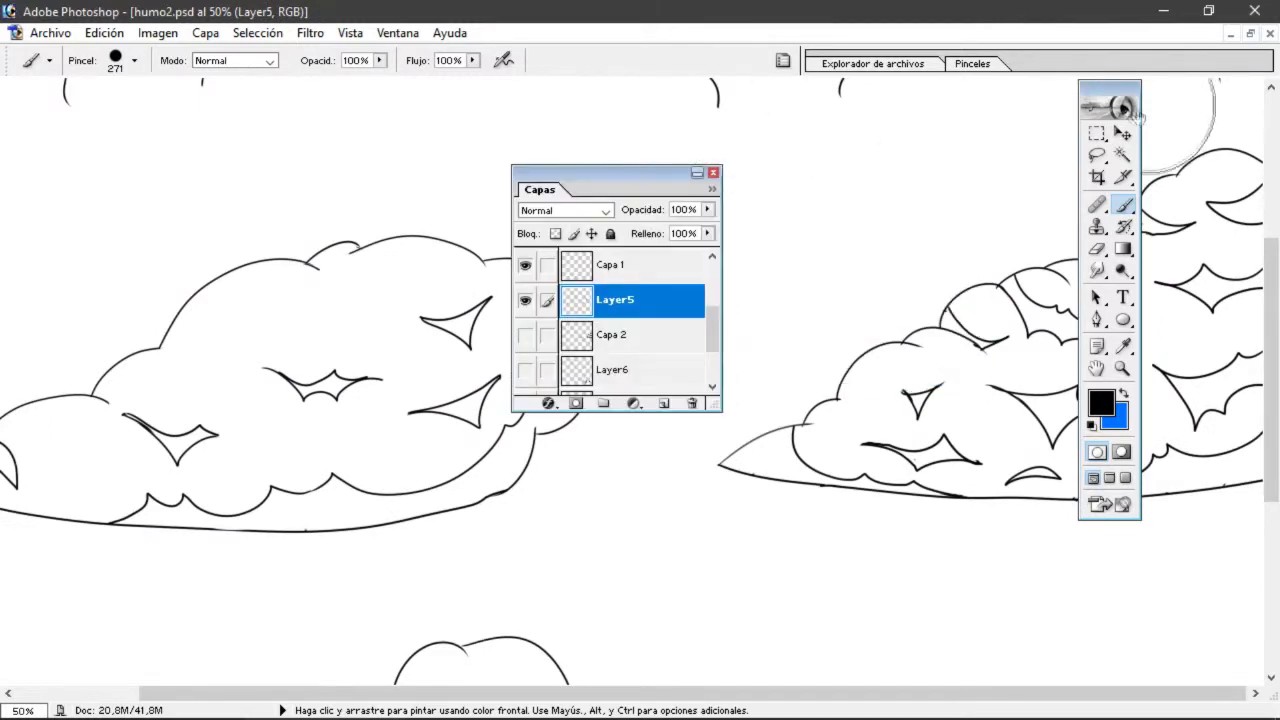
pyautogui.moveTo(1110, 100); pyautogui.dragTo(474, 144)
pyautogui.scroll(1, 1270, 495)
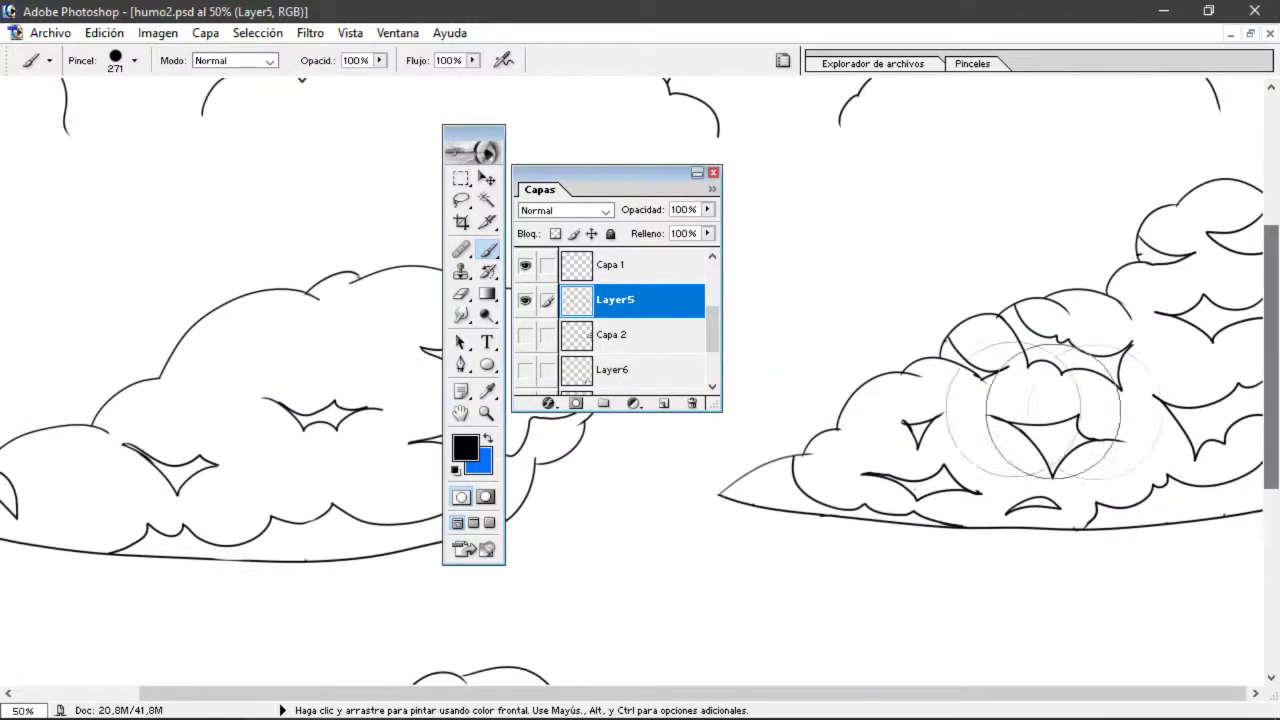
# - Make the text layer active and preview its gray tone on the right plume, leaving the layer hidden
pyautogui.moveTo(705, 335); pyautogui.dragTo(706, 350)
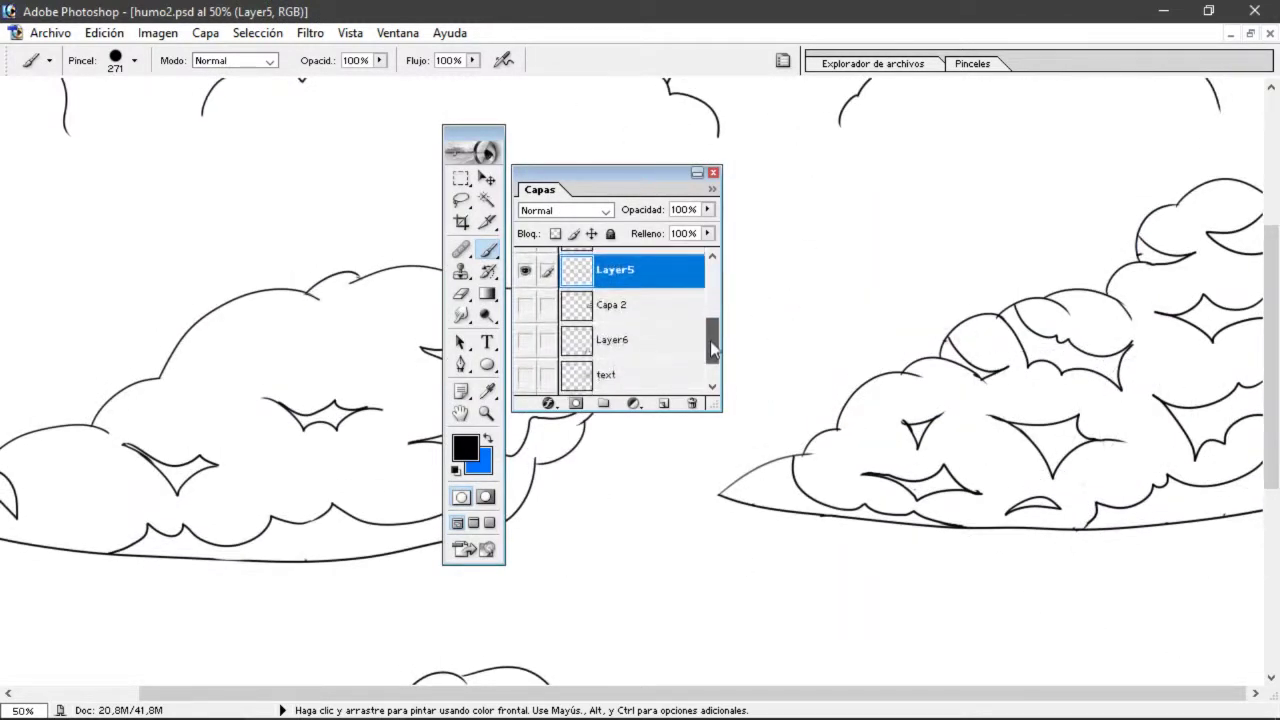
pyautogui.click(576, 369)
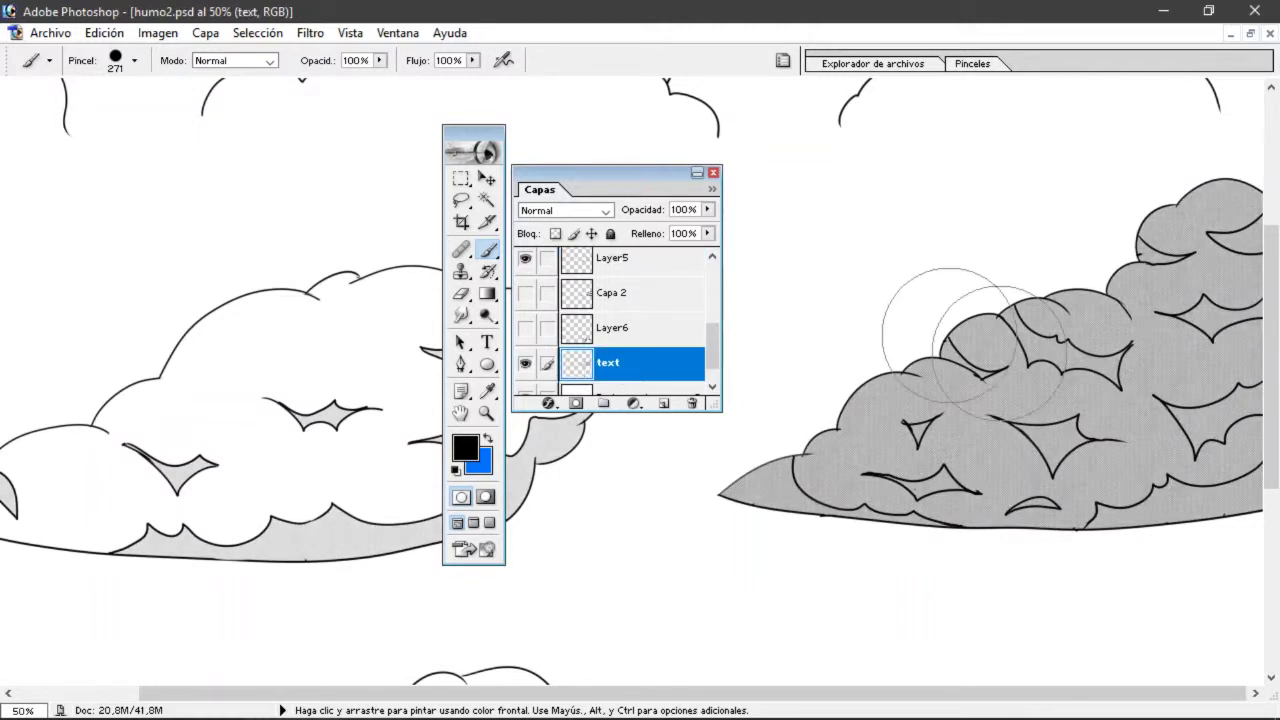
pyautogui.click(526, 366)
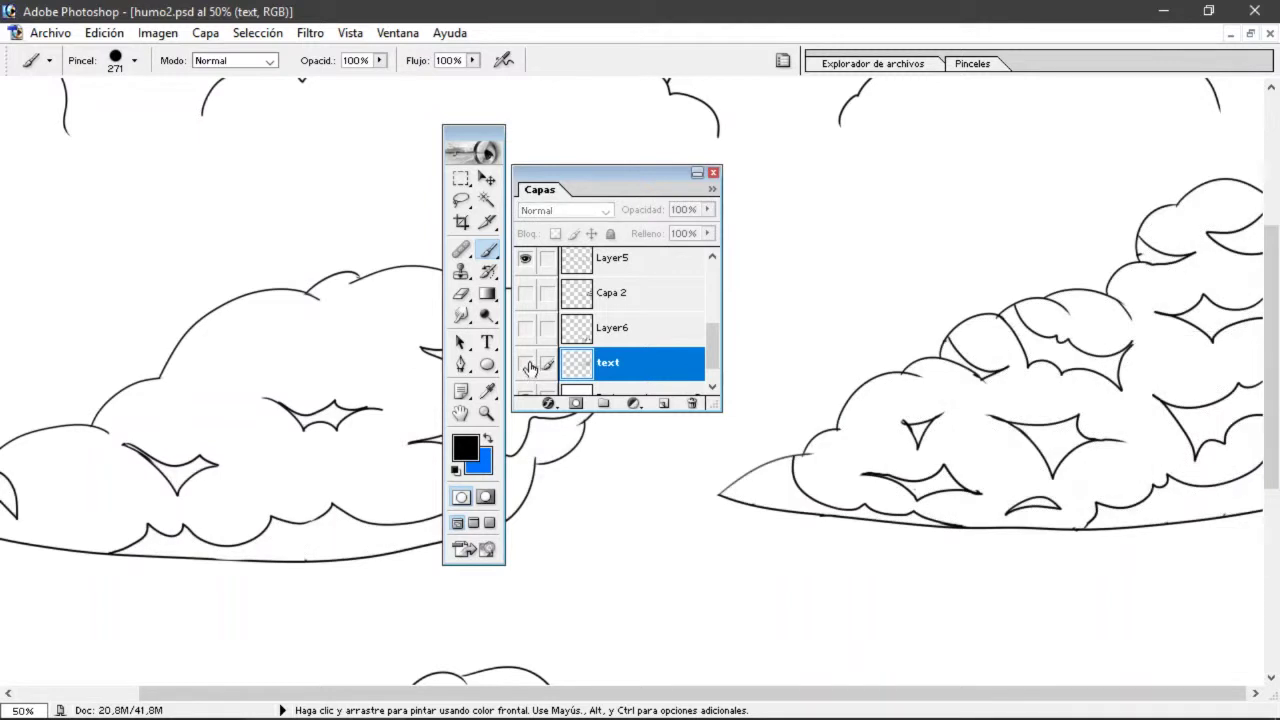
pyautogui.scroll(1, 712, 345)
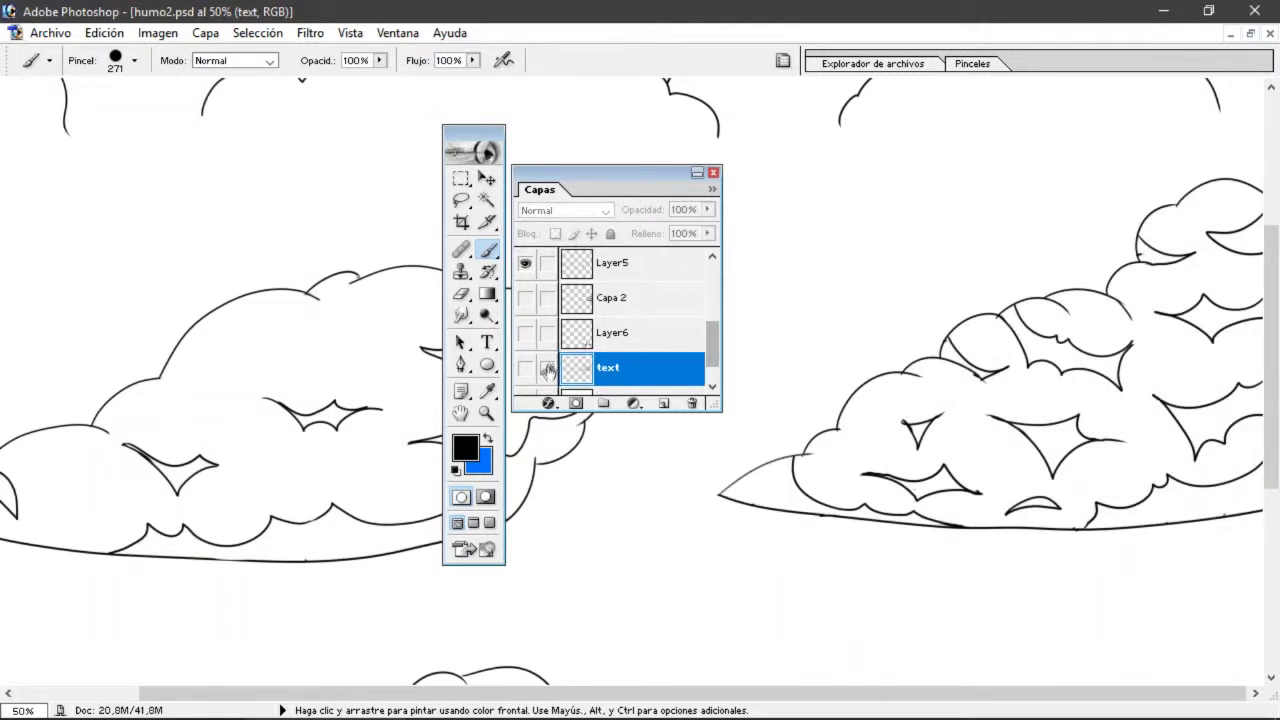
# - Preview the text and Capa 2 shading on the right plume, leaving text, Layer6 and Capa 2 hidden
pyautogui.click(525, 368)
pyautogui.click(576, 343)
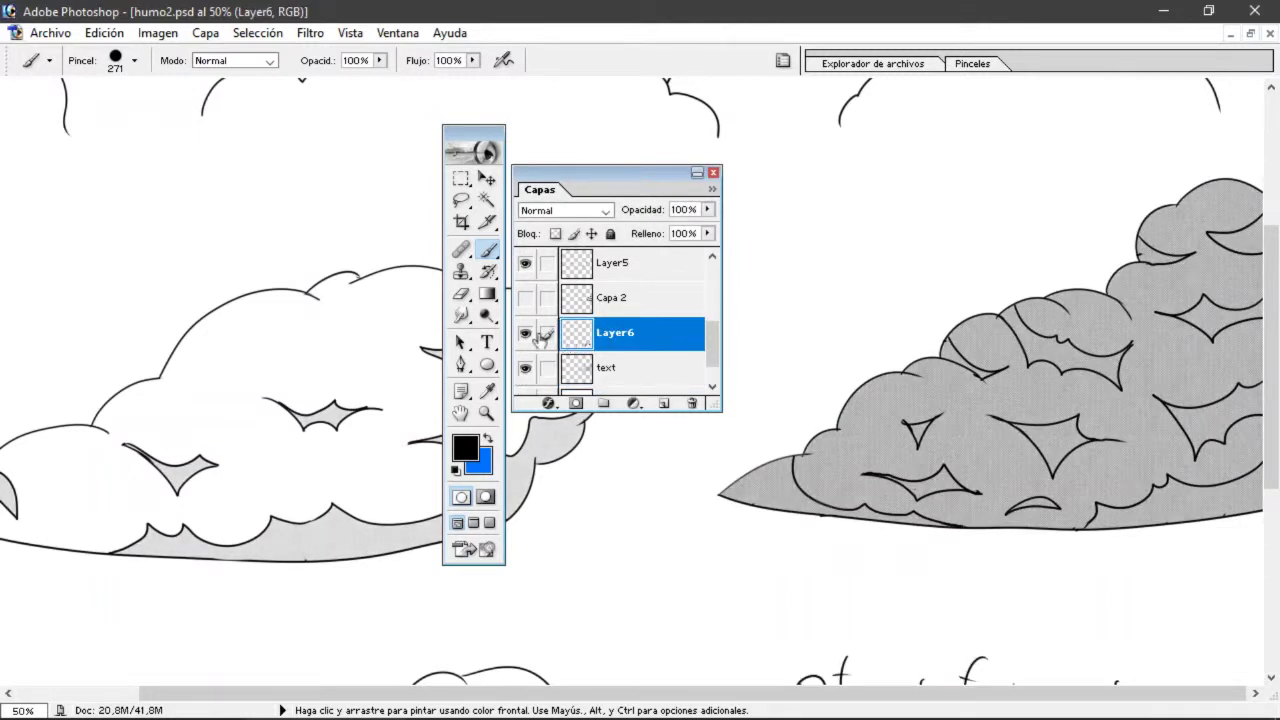
pyautogui.click(527, 333)
pyautogui.click(527, 298)
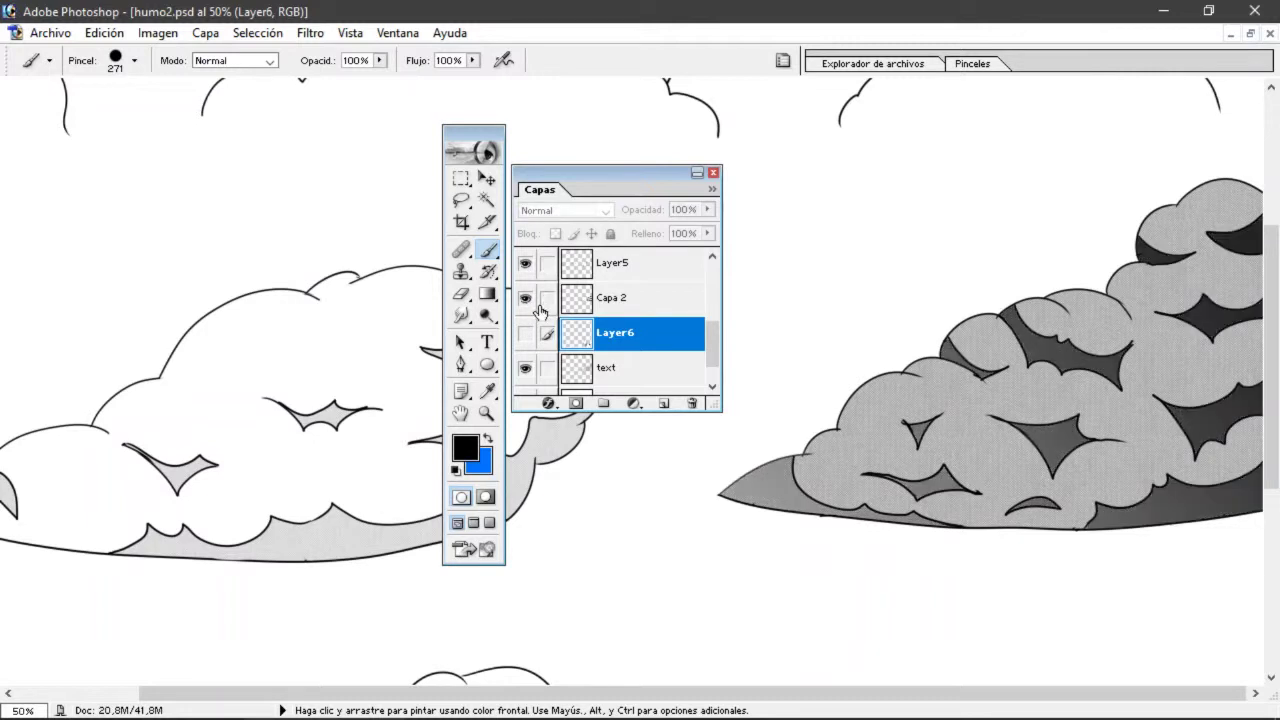
pyautogui.click(546, 300)
pyautogui.click(525, 298)
pyautogui.click(525, 368)
pyautogui.moveTo(714, 350); pyautogui.dragTo(712, 321)
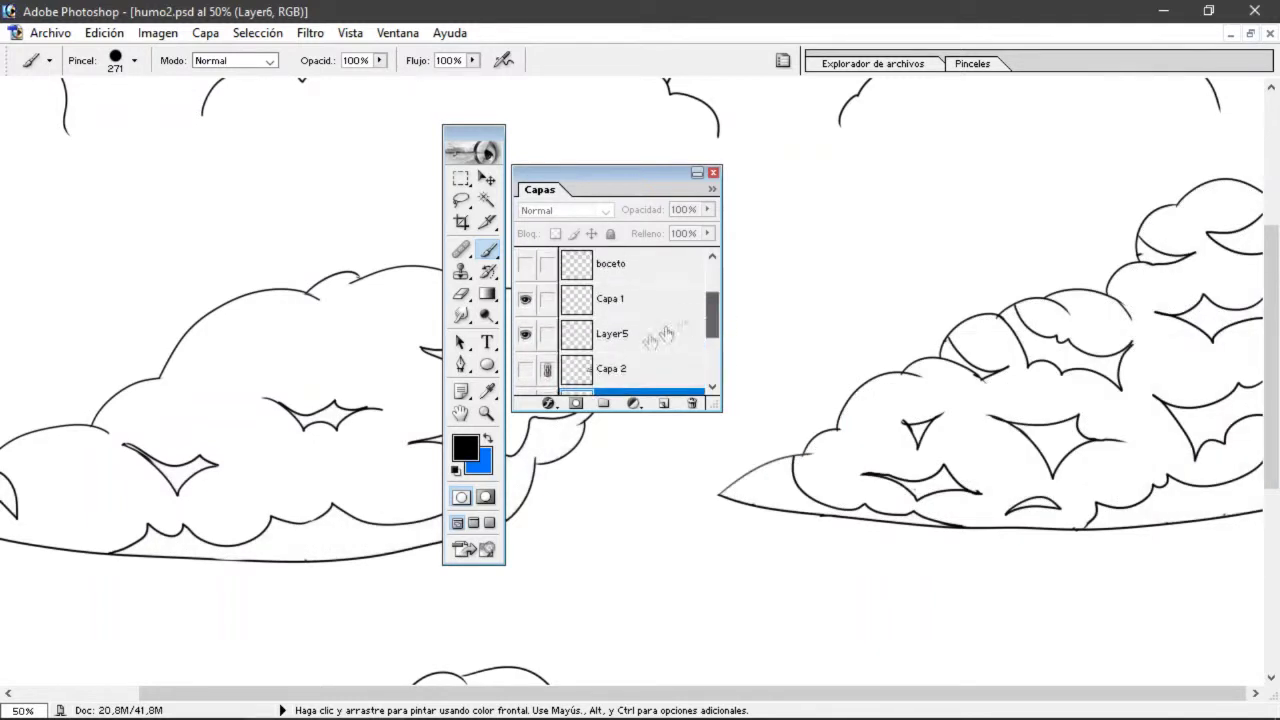
pyautogui.click(547, 372)
# - Compare the right plume's outline and inner contours by toggling Layer5 and Capa 1, leaving both visible
pyautogui.click(525, 336)
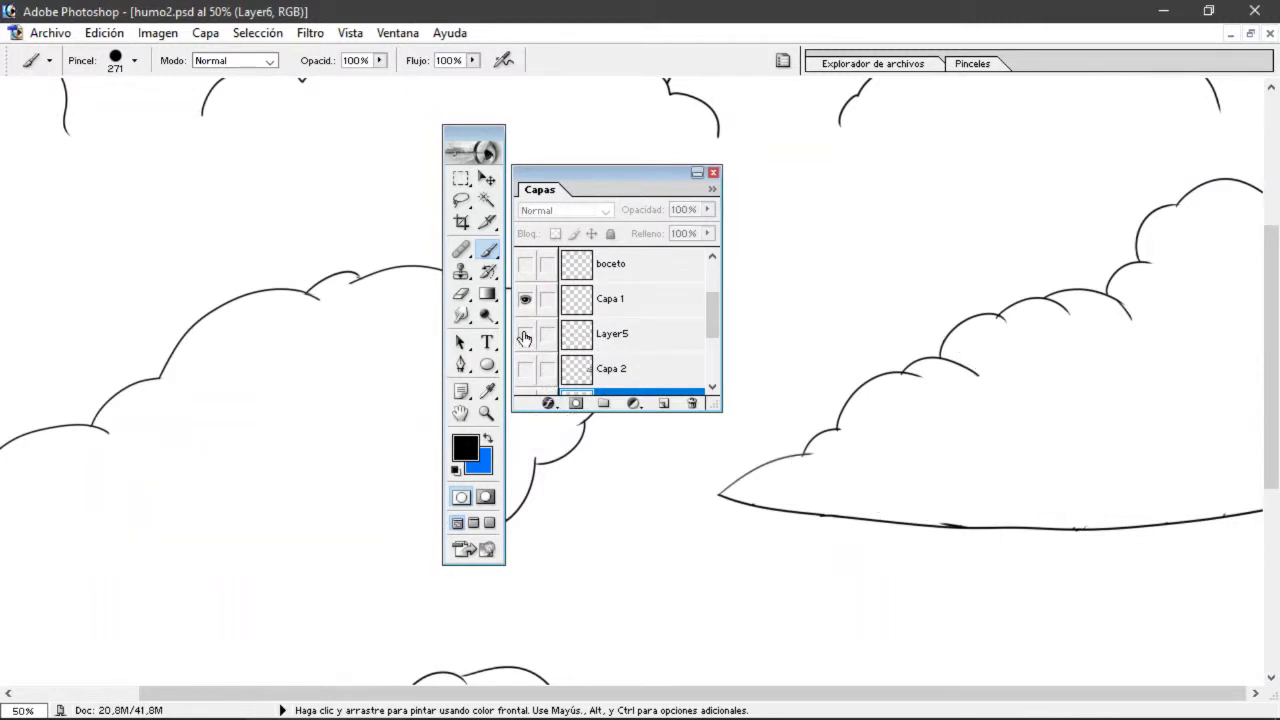
pyautogui.click(525, 300)
pyautogui.click(525, 300)
pyautogui.click(525, 337)
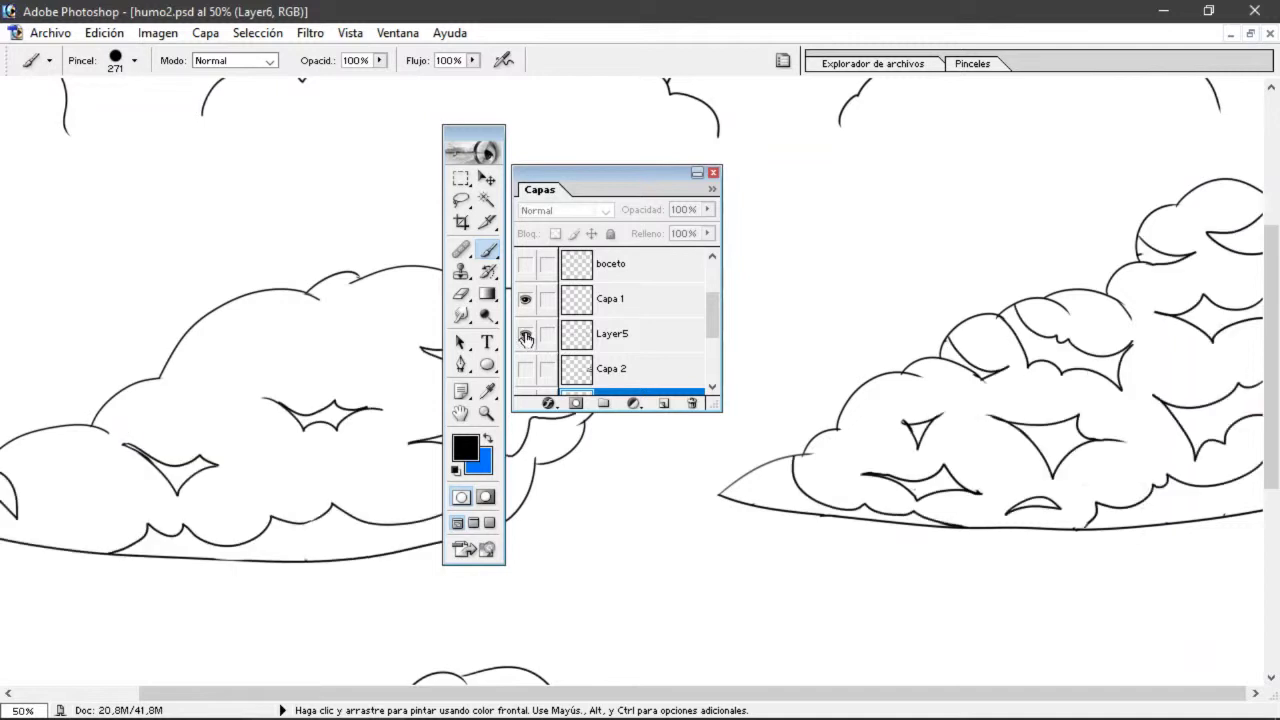
pyautogui.click(525, 300)
# - Try selecting the right plume's inner contour shapes with the Magic Wand and painting them textured gray on Layer5
pyautogui.click(486, 199)
pyautogui.click(960, 360)
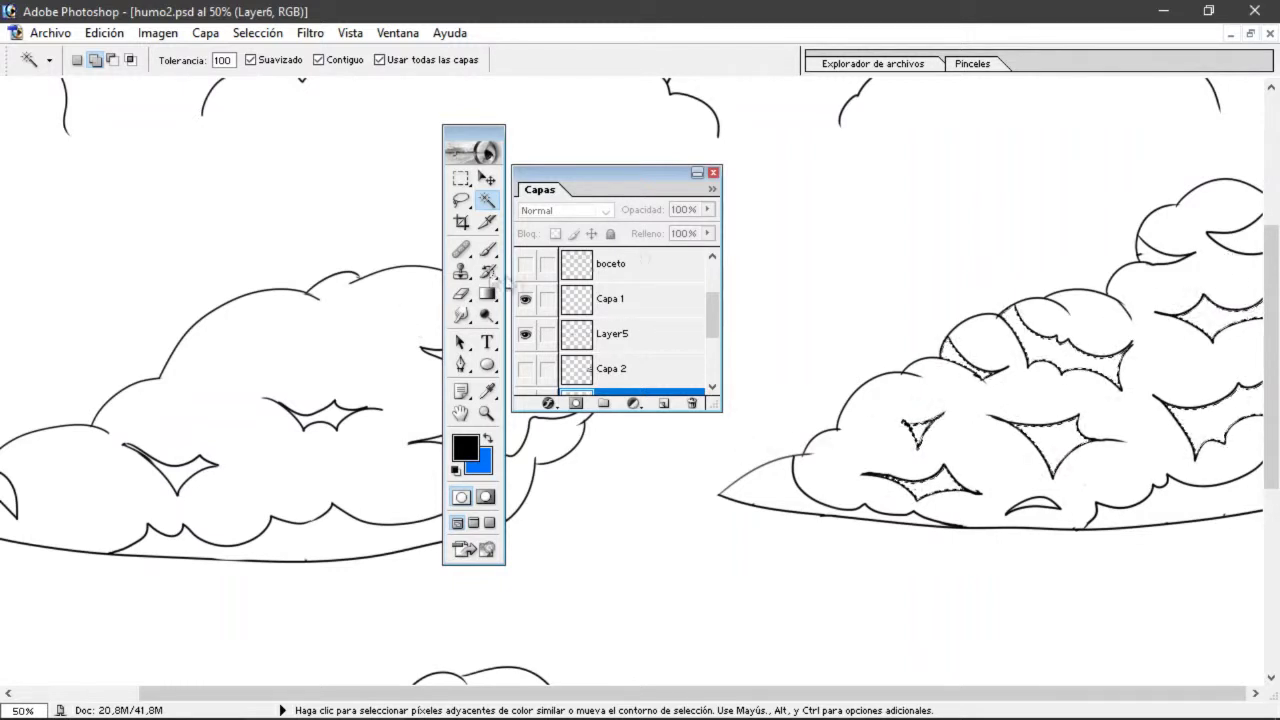
pyautogui.click(487, 249)
pyautogui.click(898, 415)
pyautogui.click(643, 291)
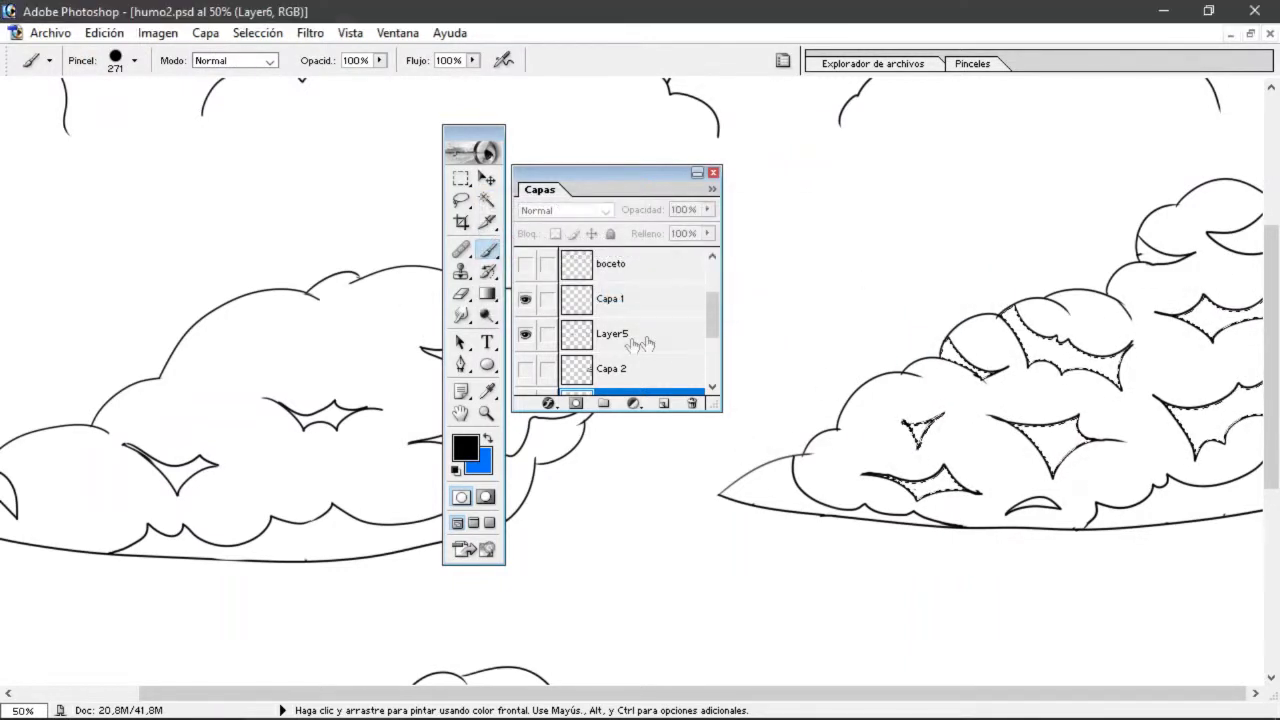
pyautogui.click(620, 334)
pyautogui.moveTo(830, 462); pyautogui.dragTo(1125, 430)
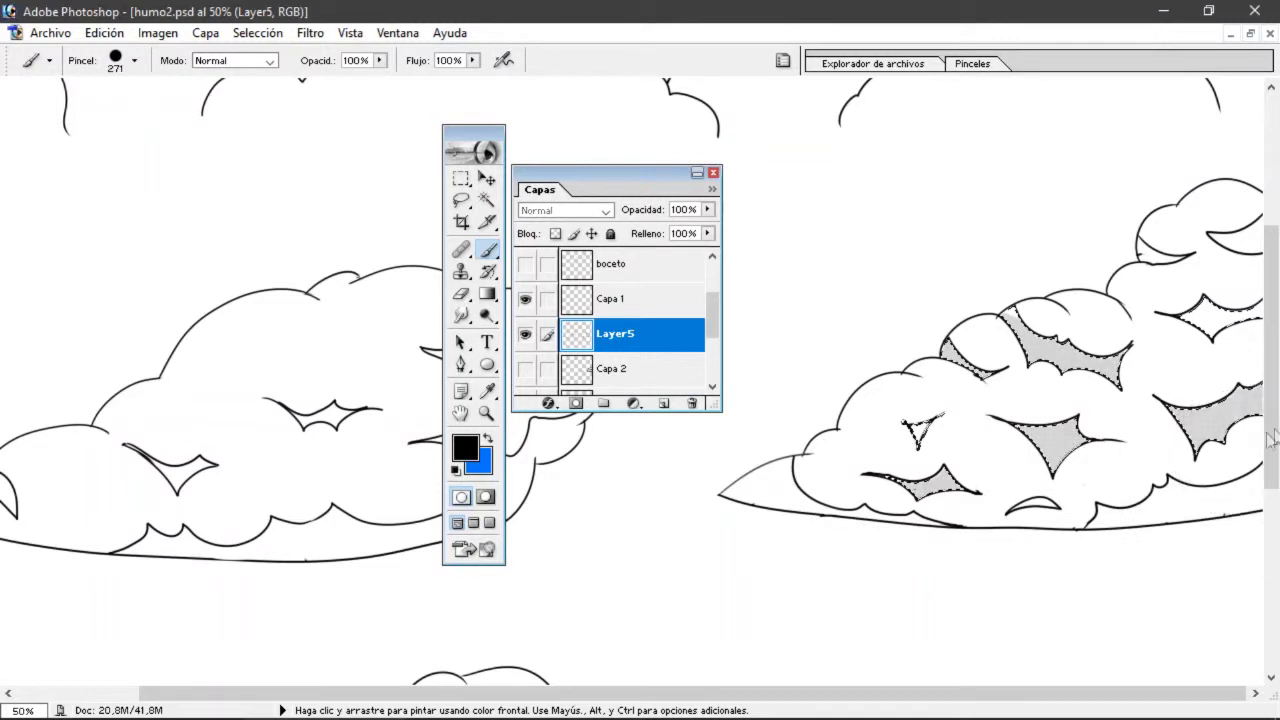
# - Preview the Capa 2 and text layers against the gray-painted contour shapes, leaving both hidden
pyautogui.moveTo(714, 332); pyautogui.dragTo(716, 348)
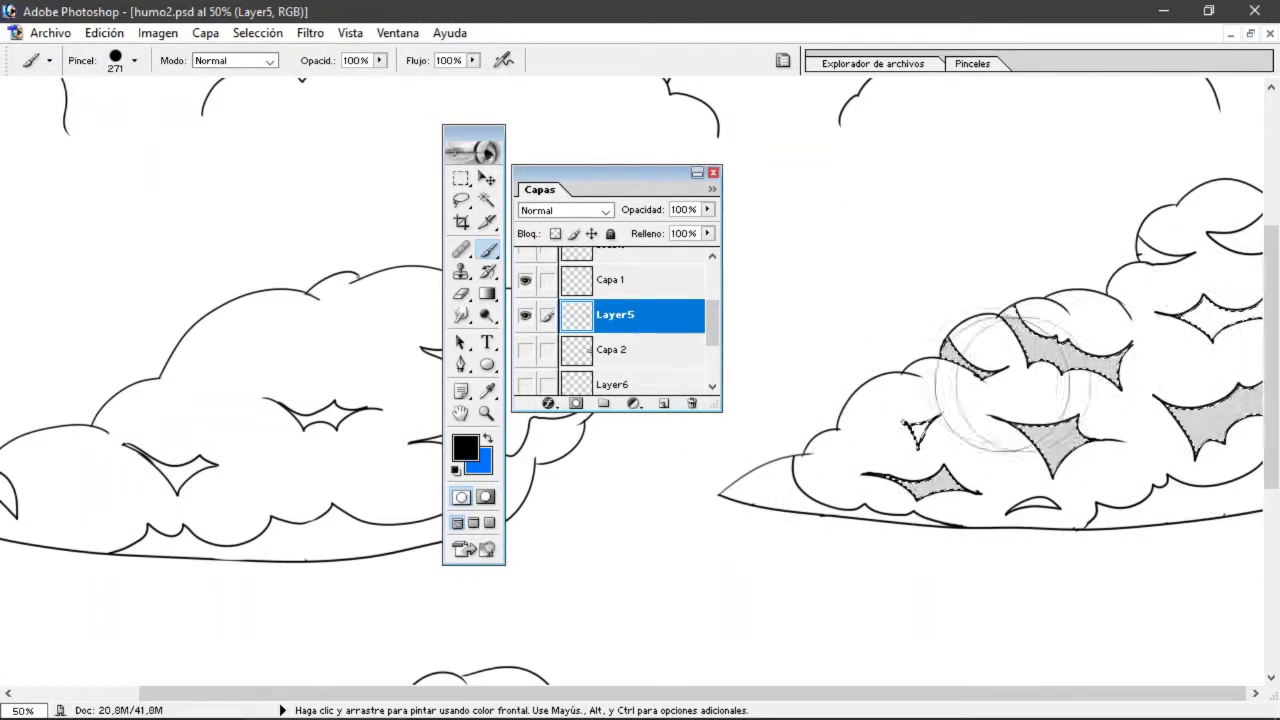
pyautogui.click(524, 352)
pyautogui.click(524, 352)
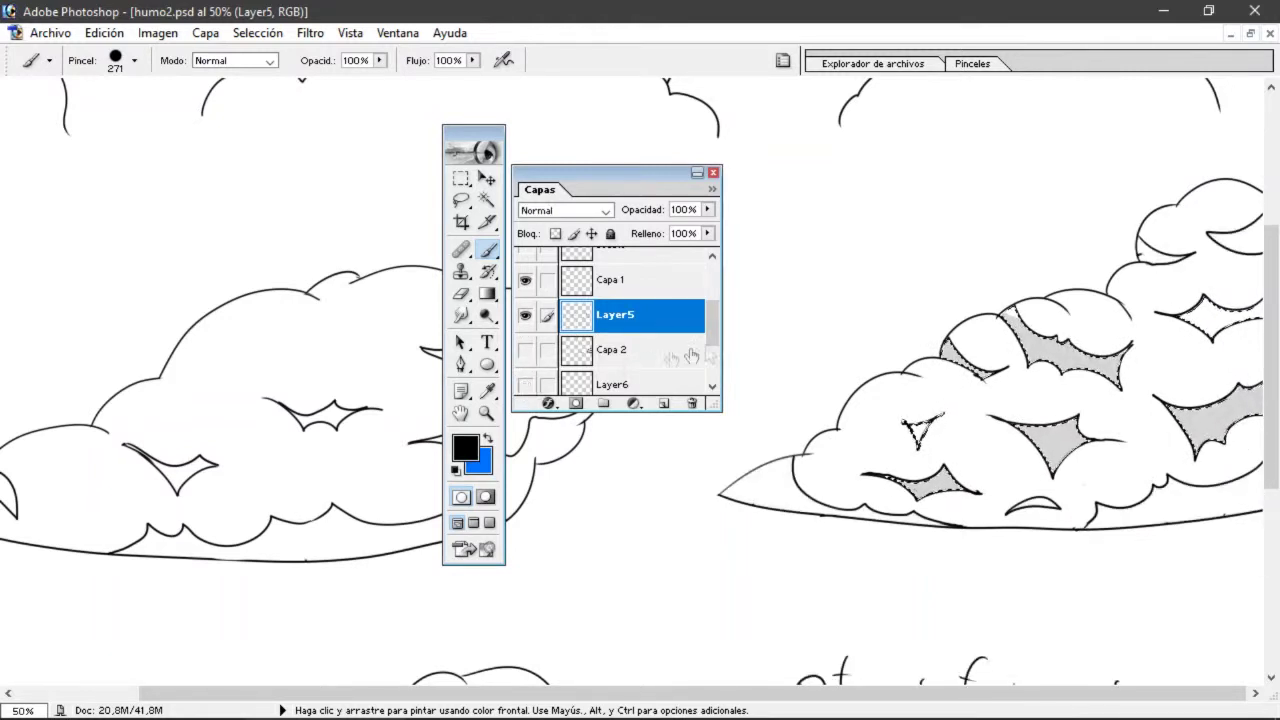
pyautogui.moveTo(711, 345); pyautogui.dragTo(711, 370)
pyautogui.click(524, 358)
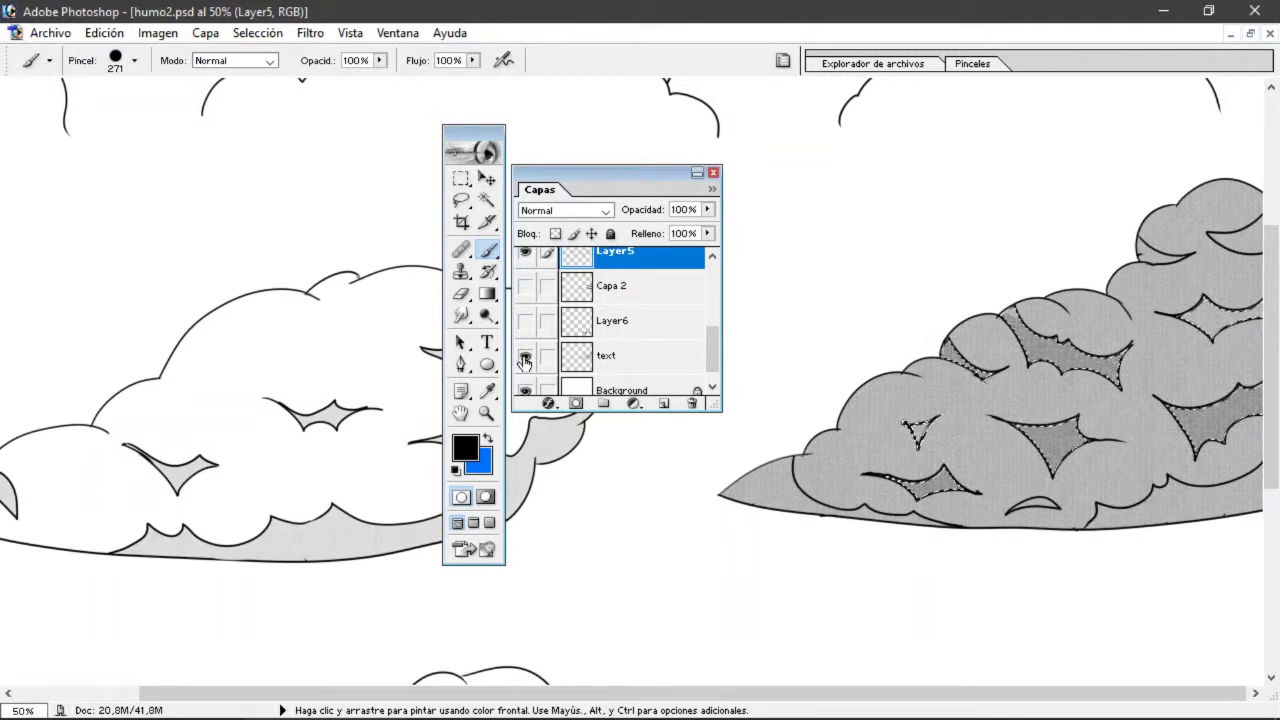
pyautogui.click(524, 358)
# - Remove the gray trial paint and the selection from Layer5's contour shapes, keeping Layer5 visible
pyautogui.click(461, 179)
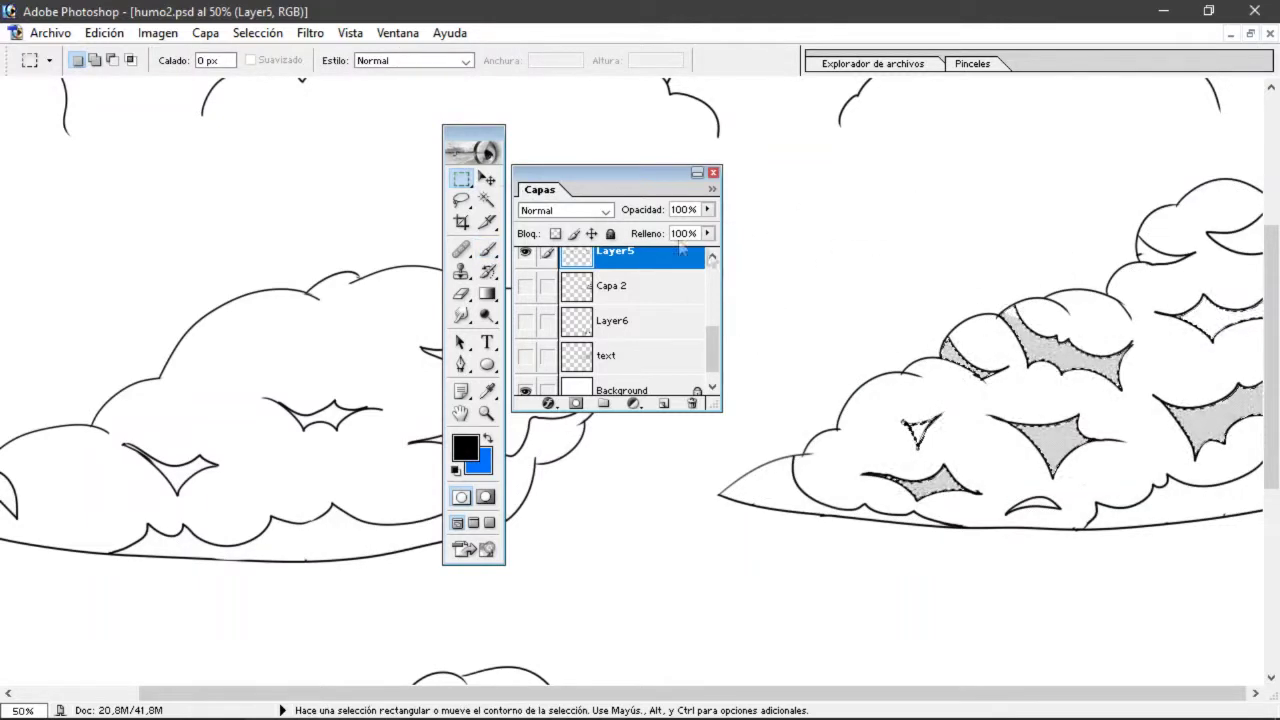
pyautogui.moveTo(714, 350); pyautogui.dragTo(714, 327)
pyautogui.click(524, 305)
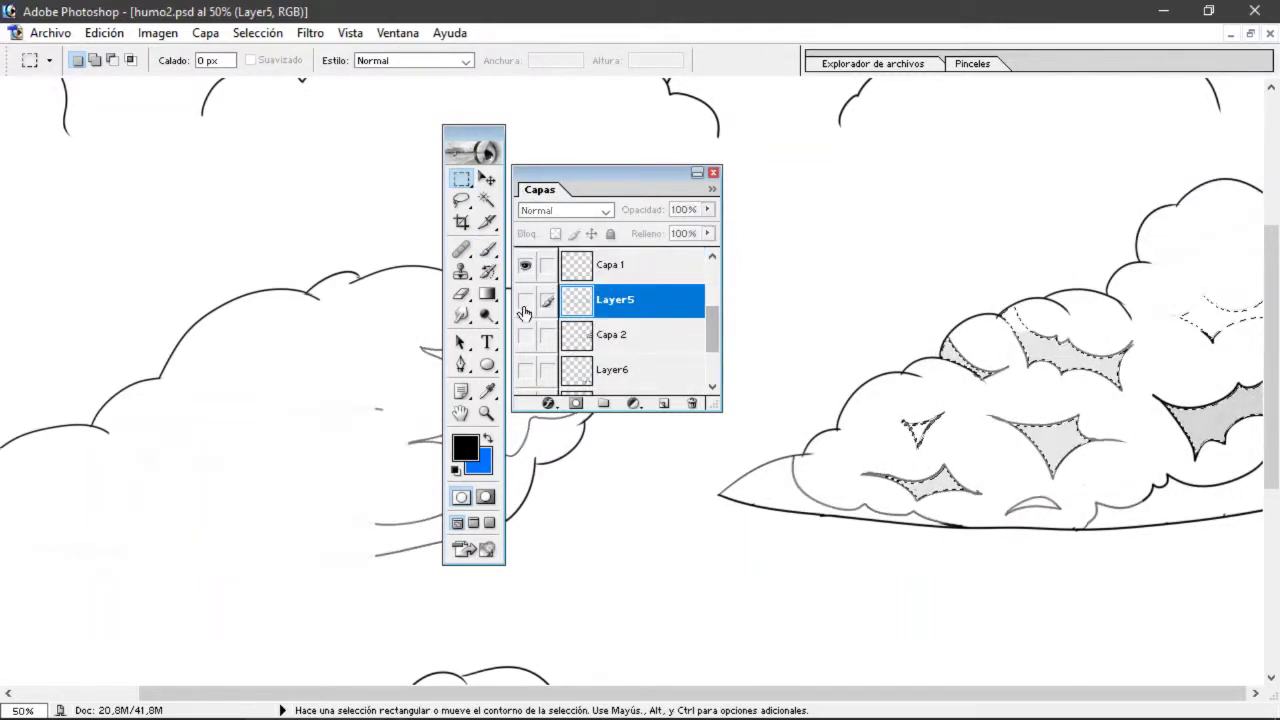
pyautogui.press('Delete')
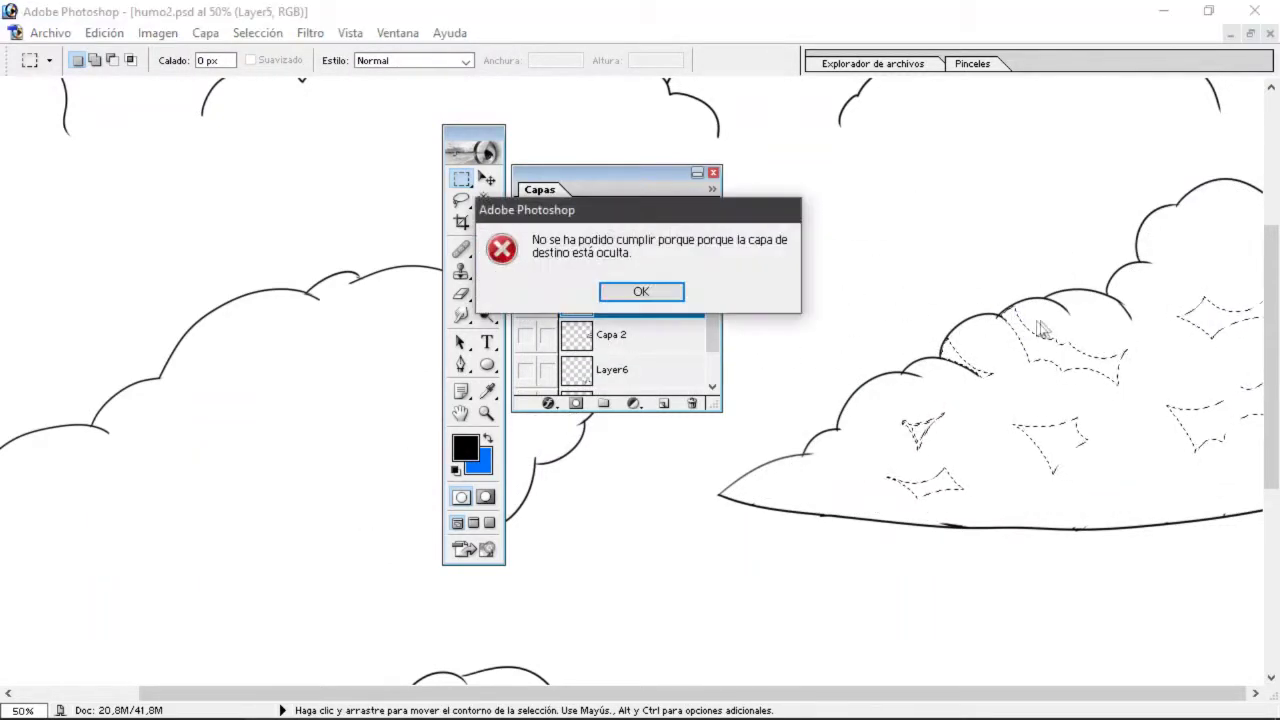
pyautogui.click(641, 293)
pyautogui.click(524, 300)
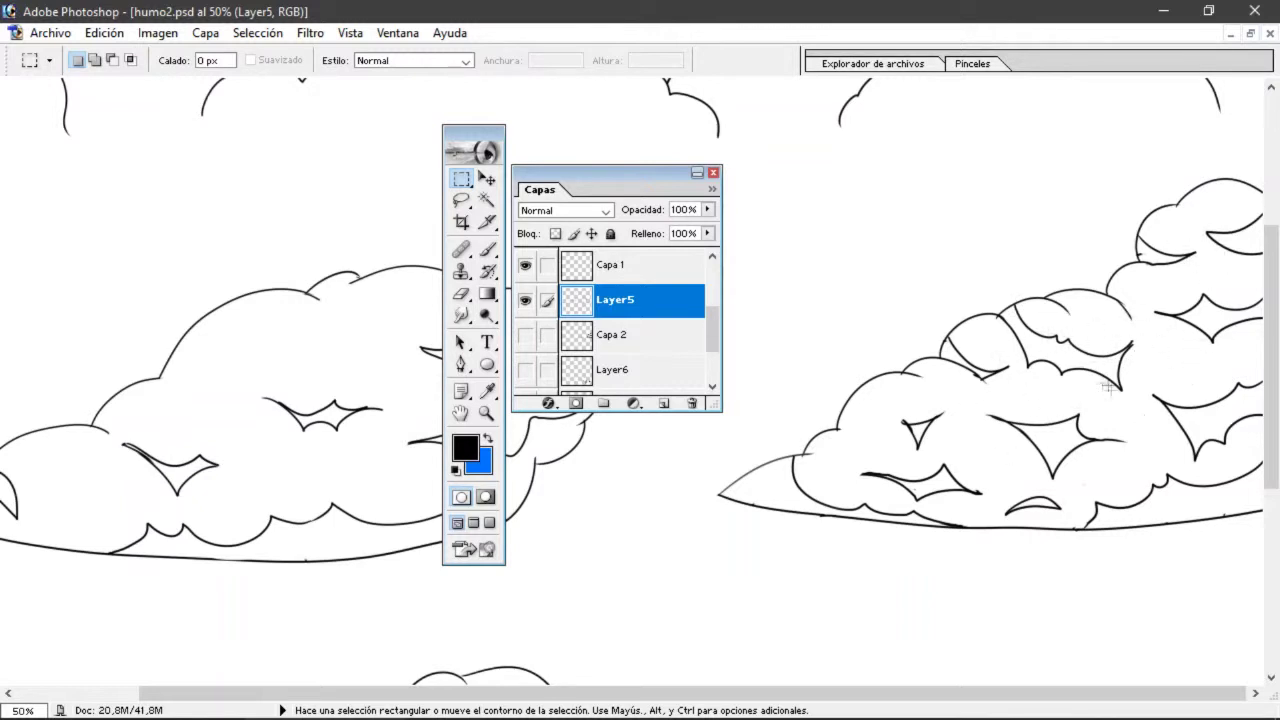
# - Check what Capa 1 and Layer5 each contribute to the plume by toggling them, leaving only Layer5 hidden
pyautogui.click(525, 267)
pyautogui.click(526, 300)
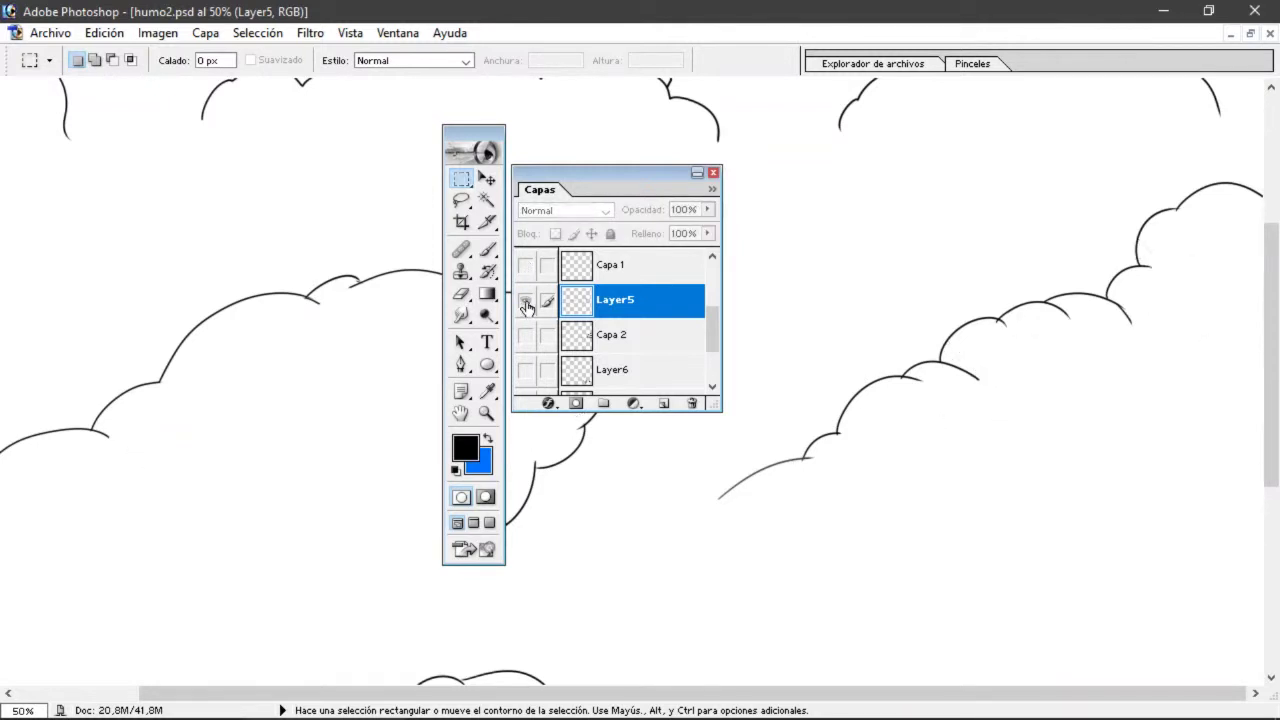
pyautogui.click(526, 302)
pyautogui.click(525, 266)
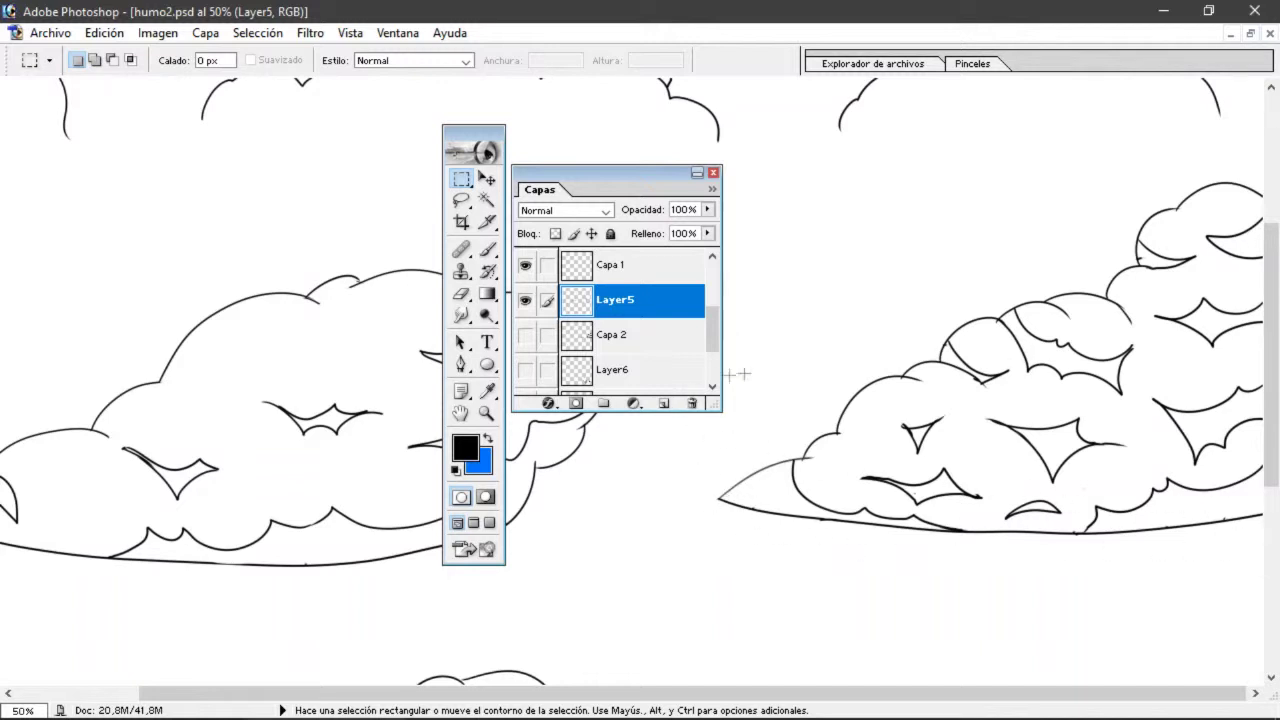
pyautogui.click(526, 302)
pyautogui.click(525, 308)
pyautogui.click(525, 311)
pyautogui.click(525, 301)
# - Try painting darker textured gray inside the right plume's Magic Wand-selected silhouette on the text layer, undoing the strokes
pyautogui.scroll(-1, 645, 373)
pyautogui.click(486, 199)
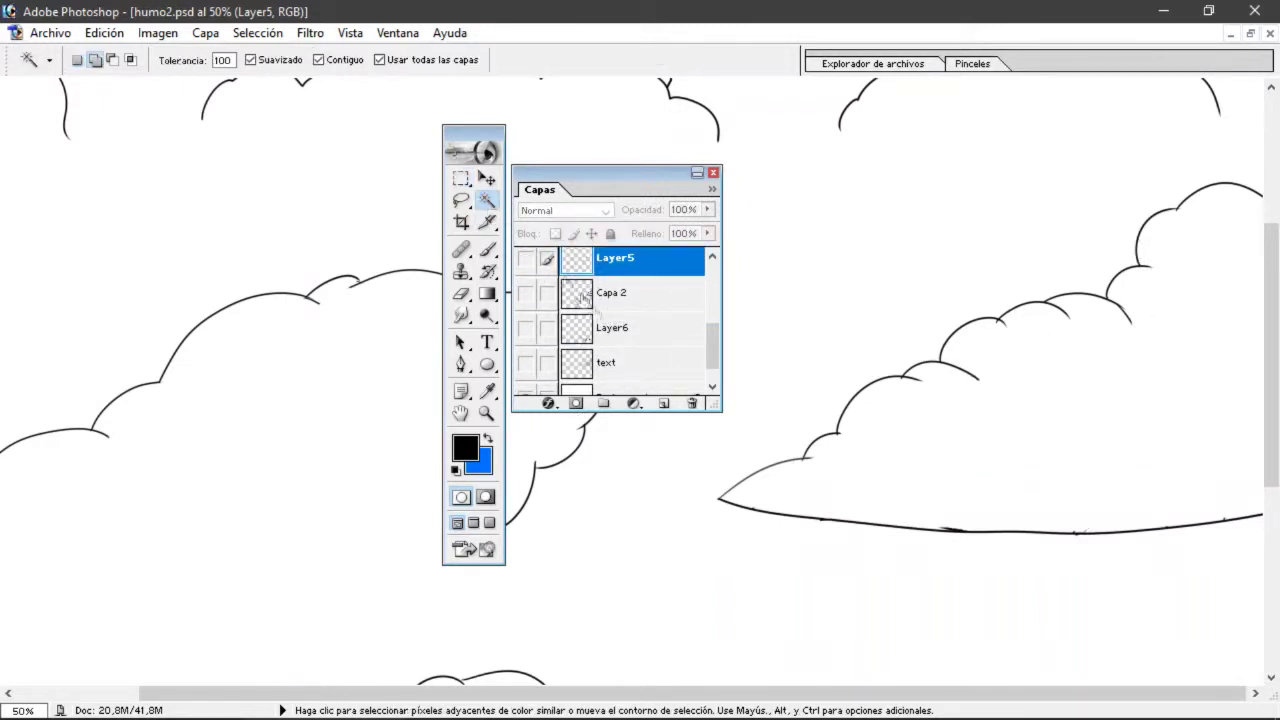
pyautogui.click(970, 405)
pyautogui.click(525, 362)
pyautogui.click(640, 362)
pyautogui.press('b')
pyautogui.moveTo(920, 368); pyautogui.dragTo(829, 488)
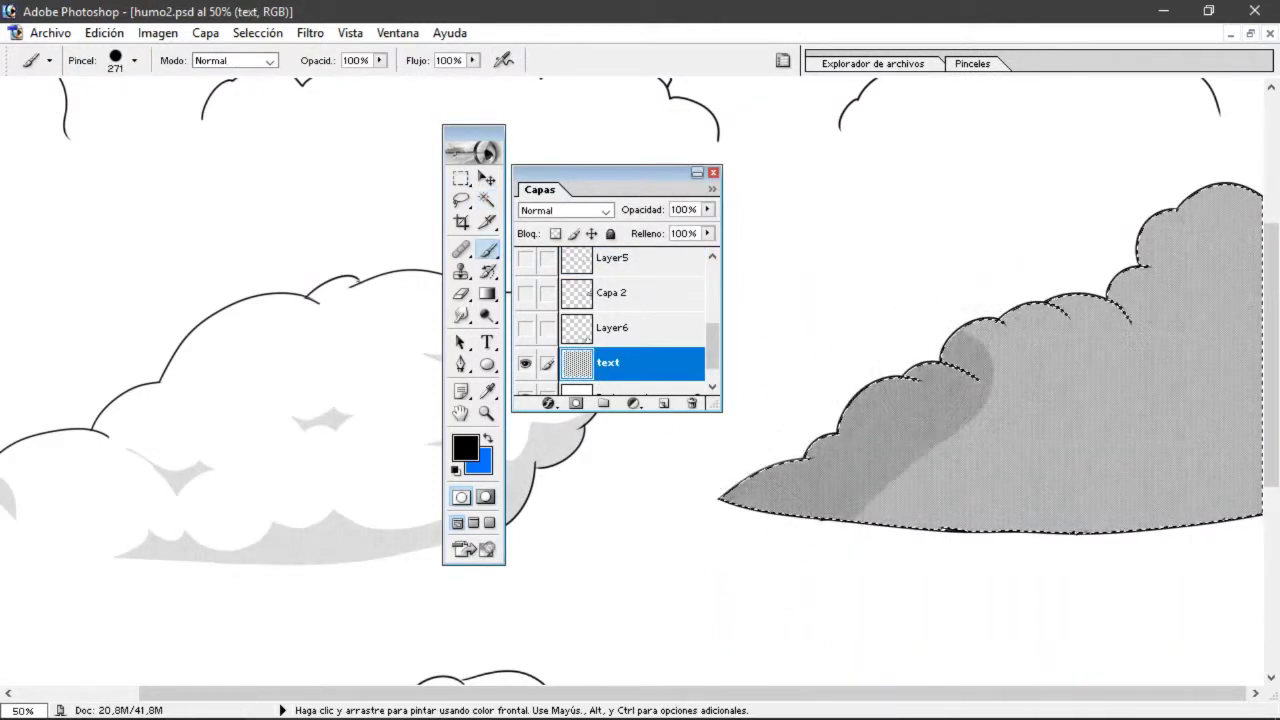
pyautogui.hotkey('ctrl', 'z')
pyautogui.moveTo(990, 348)
pyautogui.mouseDown()
pyautogui.moveTo(997, 375)
pyautogui.moveTo(965, 531)
pyautogui.mouseUp()
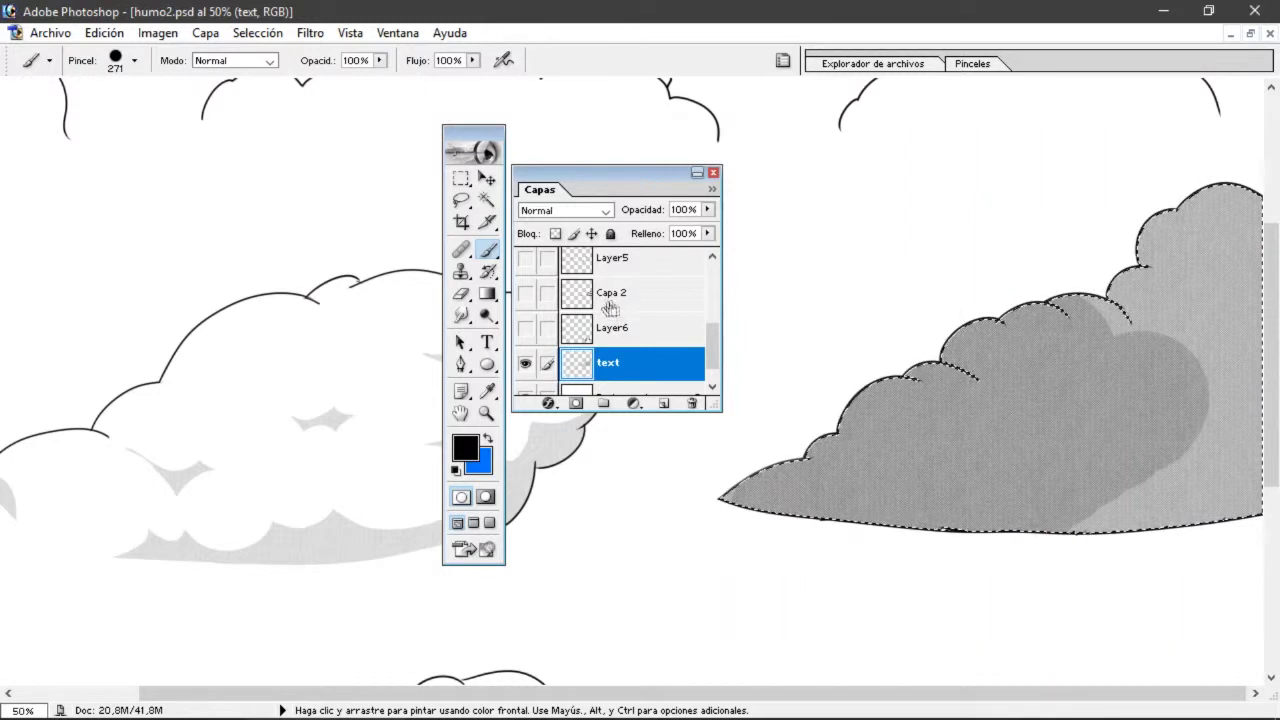
pyautogui.hotkey('ctrl', 'z')
# - Drop the selection, show Layer5 as the active layer, and hide the text layer's shading
pyautogui.scroll(1, 620, 320)
pyautogui.press('m')
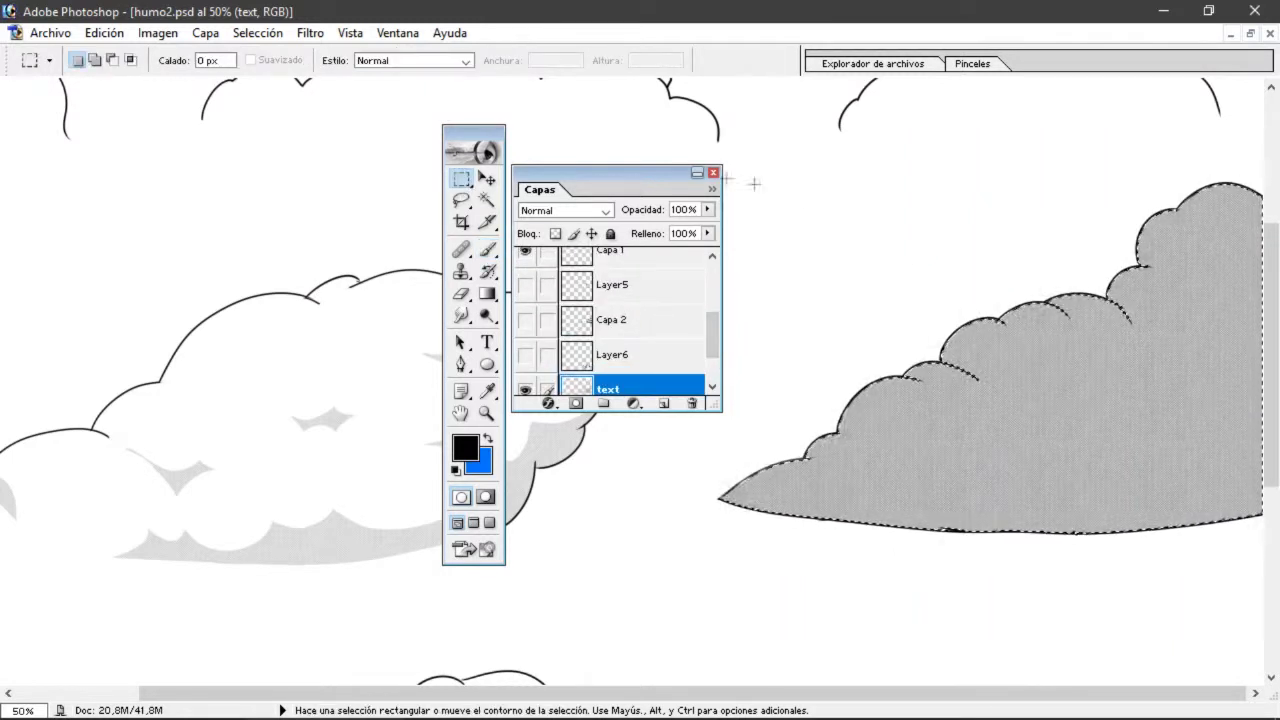
pyautogui.click(590, 285)
pyautogui.click(525, 285)
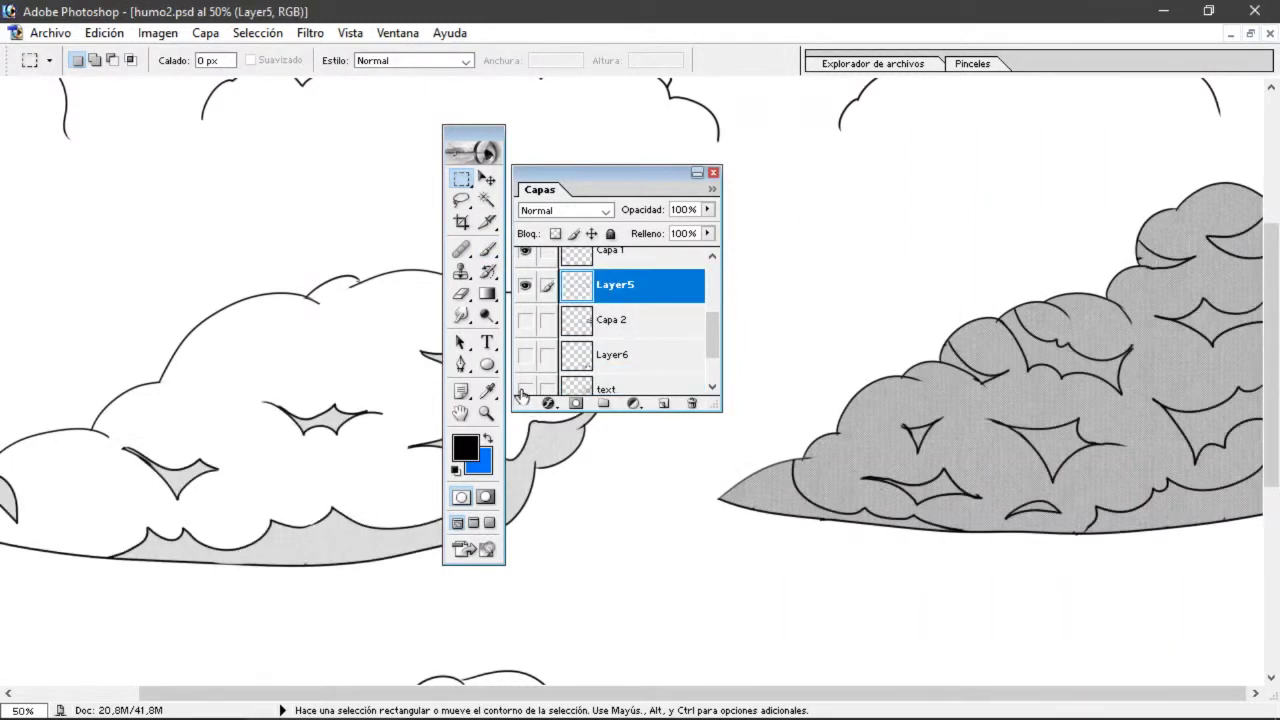
pyautogui.click(523, 391)
# - Select the right plume's inner contour shapes with the Magic Wand and show Capa 2's dark shading
pyautogui.click(486, 199)
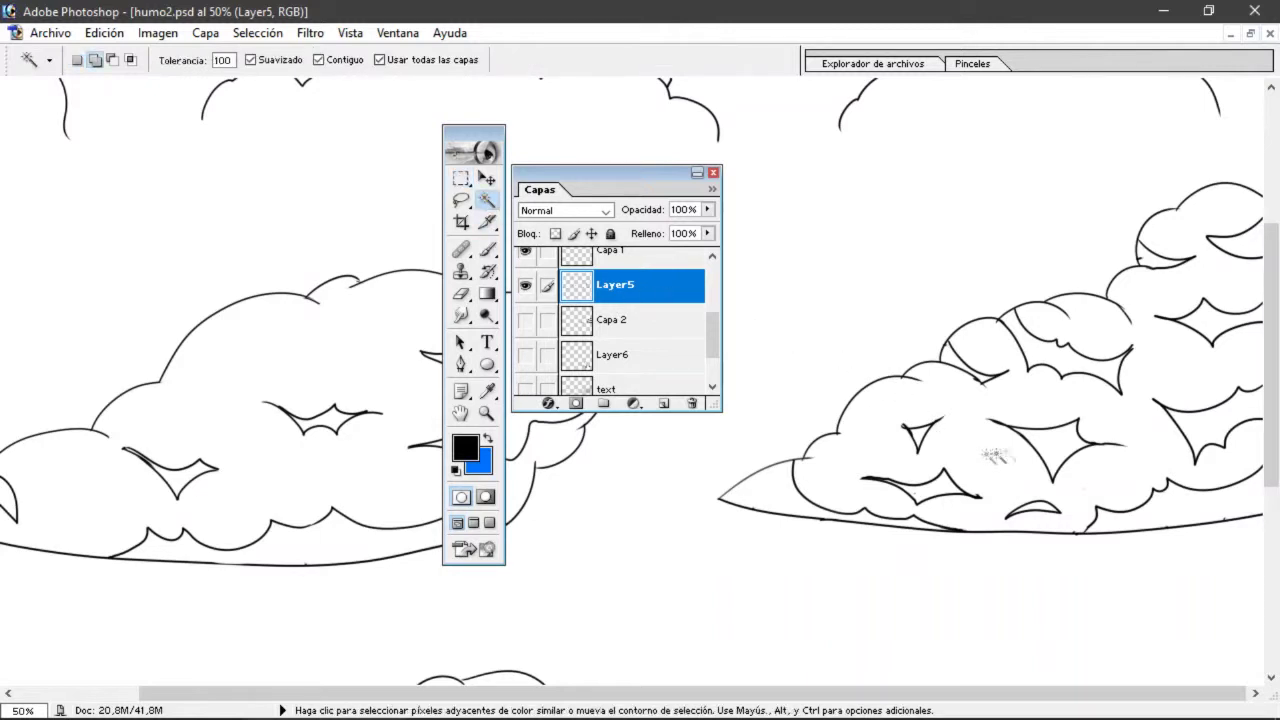
pyautogui.click(1058, 352)
pyautogui.click(1198, 425)
pyautogui.click(1216, 322)
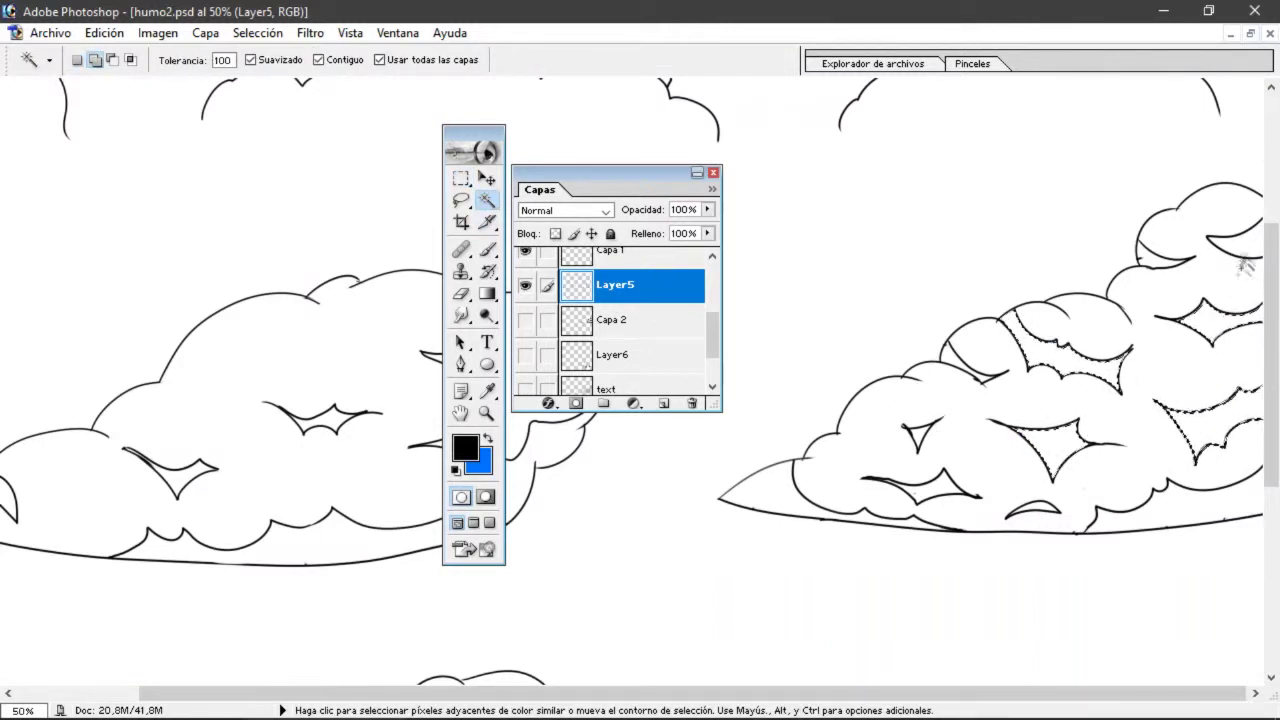
pyautogui.click(1165, 256)
pyautogui.click(487, 293)
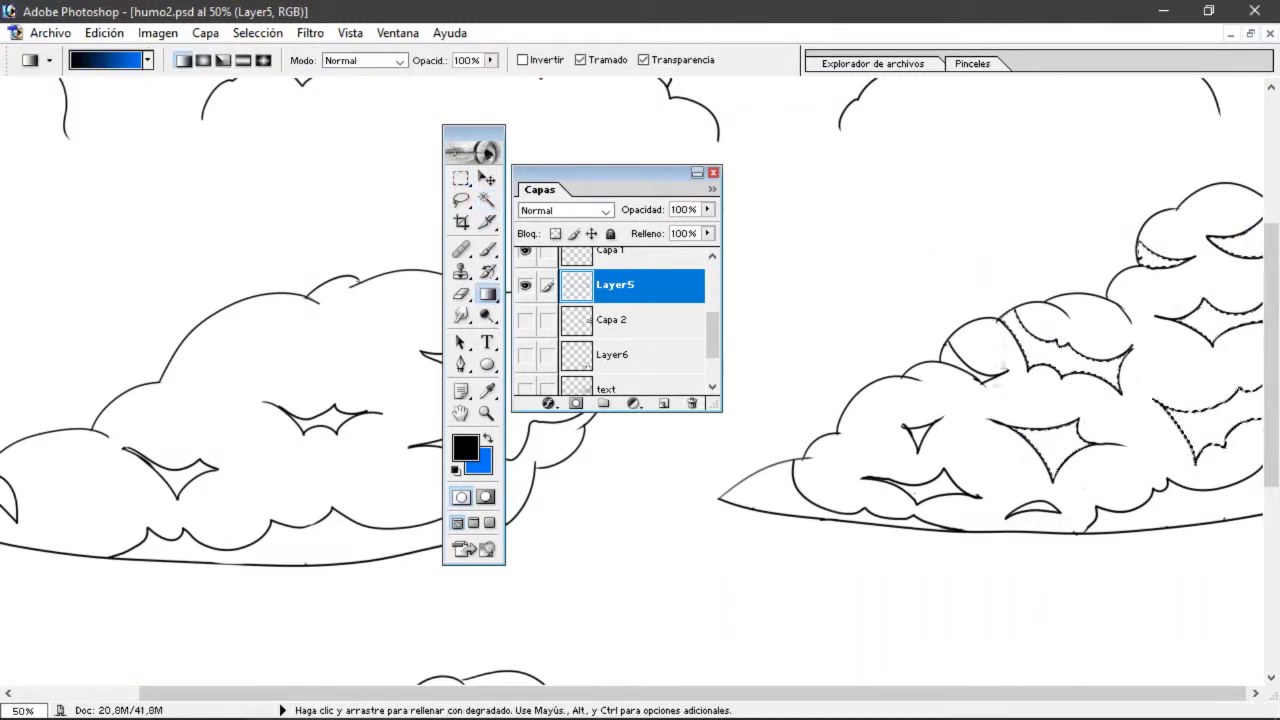
pyautogui.click(524, 322)
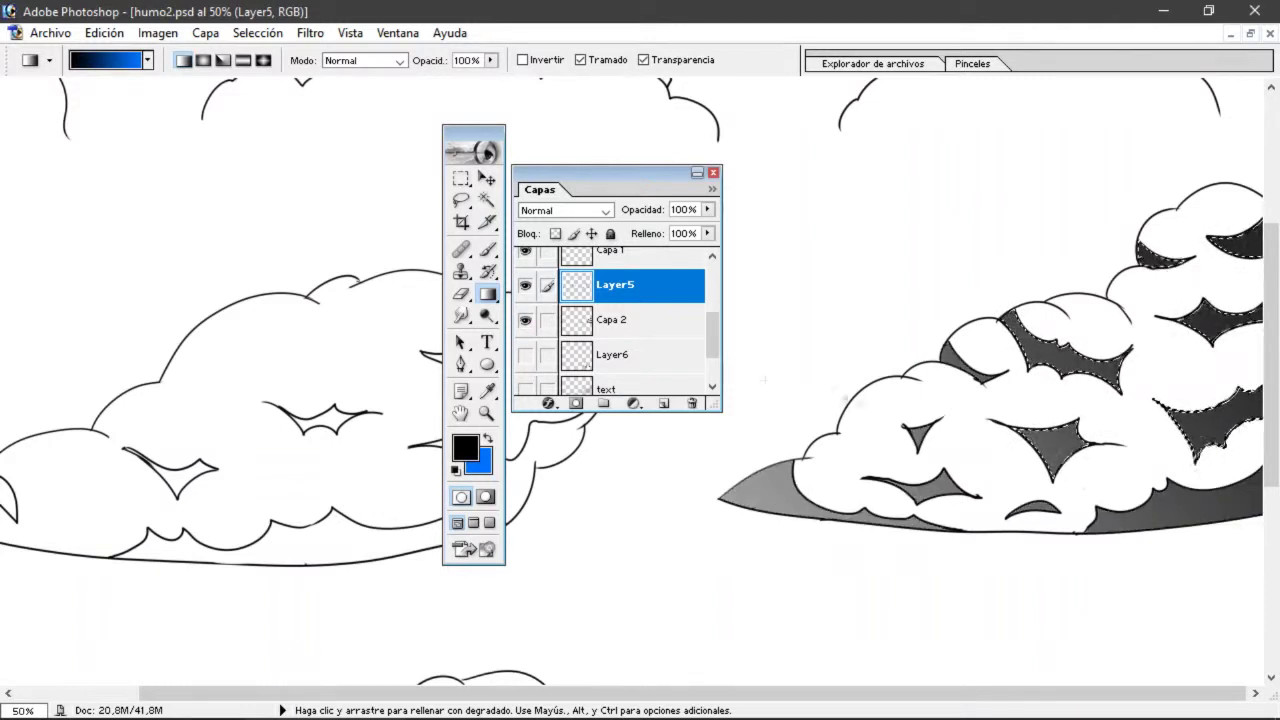
# - Set the foreground color to dark gray 272727 and the background color to light gray CFCFCF
pyautogui.click(488, 305)
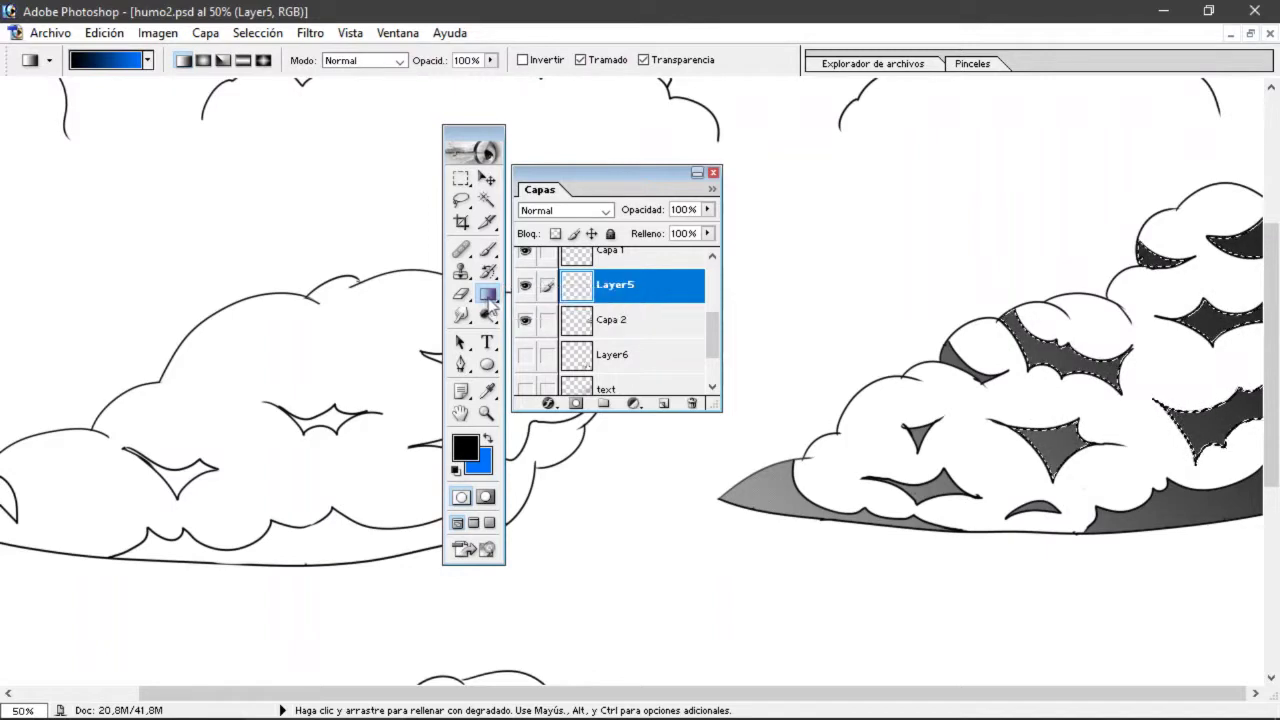
pyautogui.click(465, 447)
pyautogui.click(840, 495)
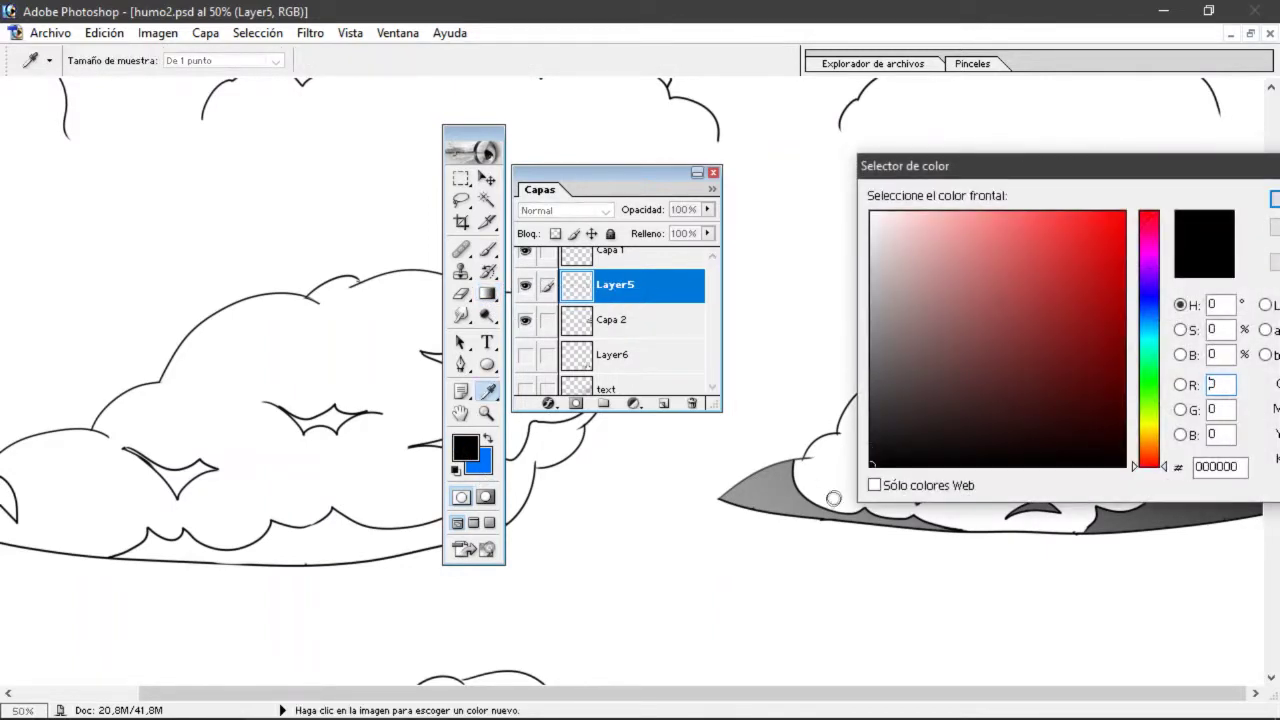
pyautogui.moveTo(857, 428); pyautogui.dragTo(877, 419)
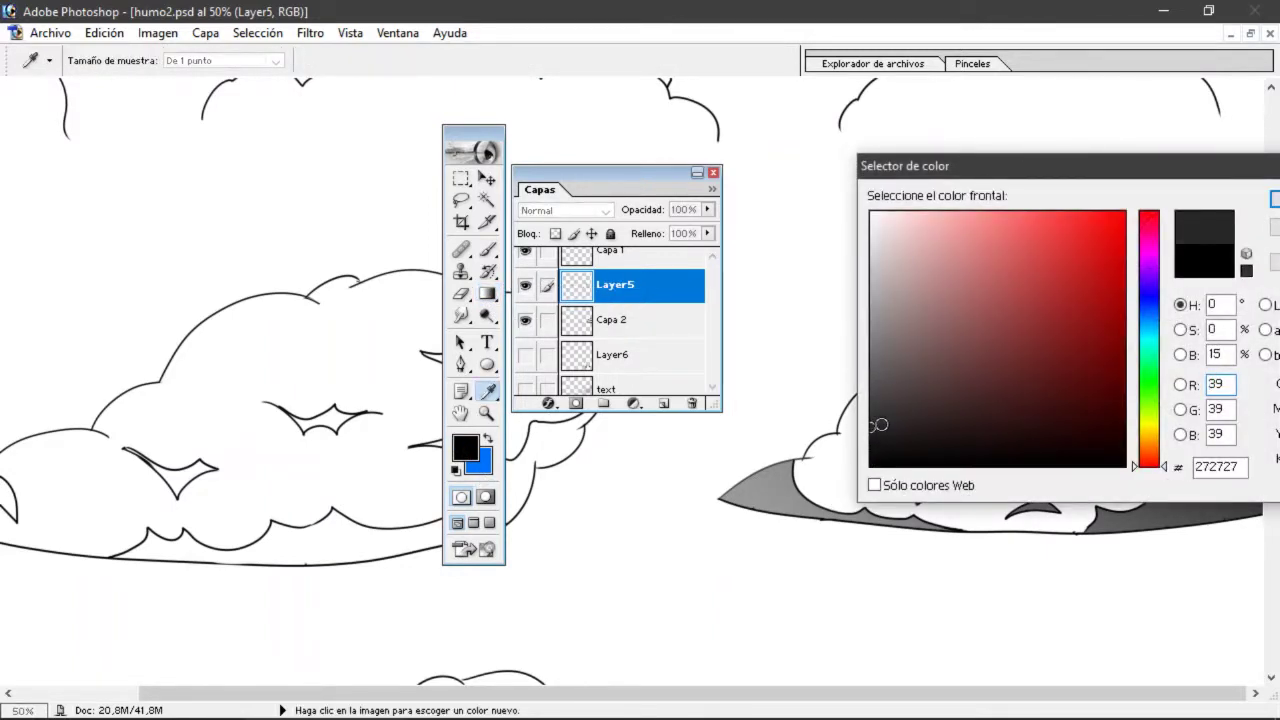
pyautogui.press('Return')
pyautogui.click(481, 462)
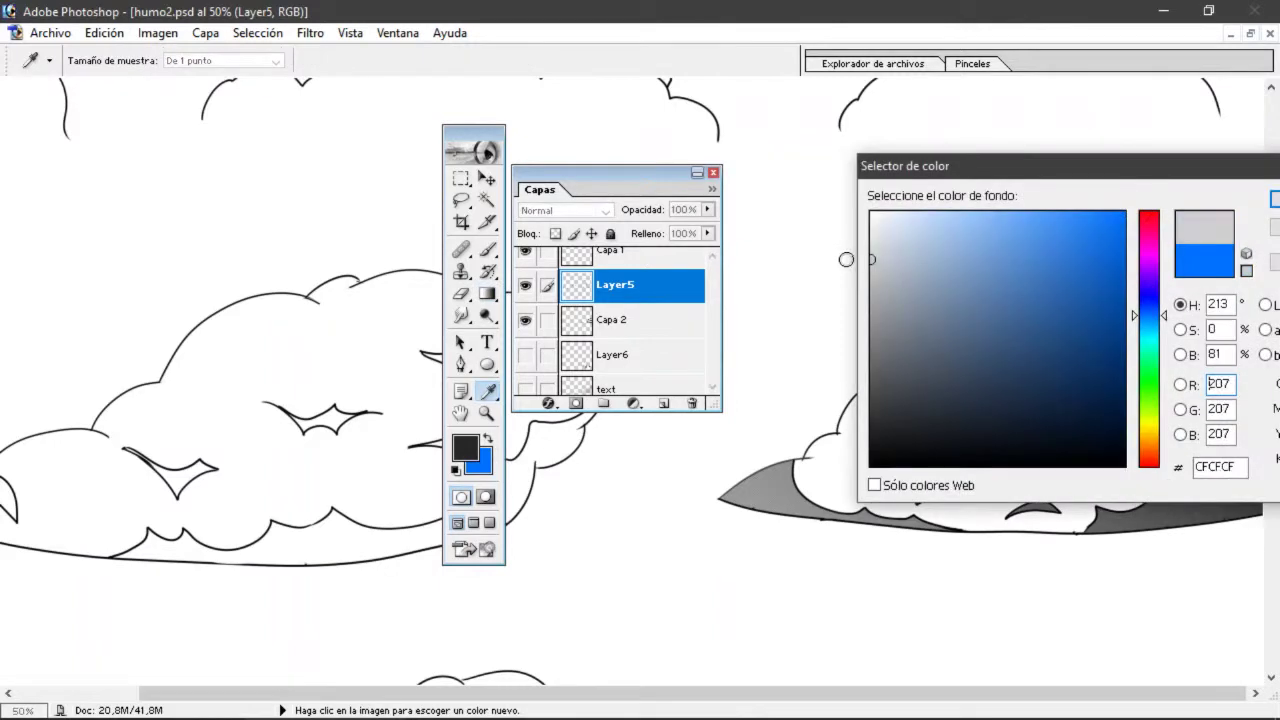
pyautogui.press('Return')
# - Try a diagonal dark-to-light gray gradient across the selected contour shapes on Layer5
pyautogui.press('g')
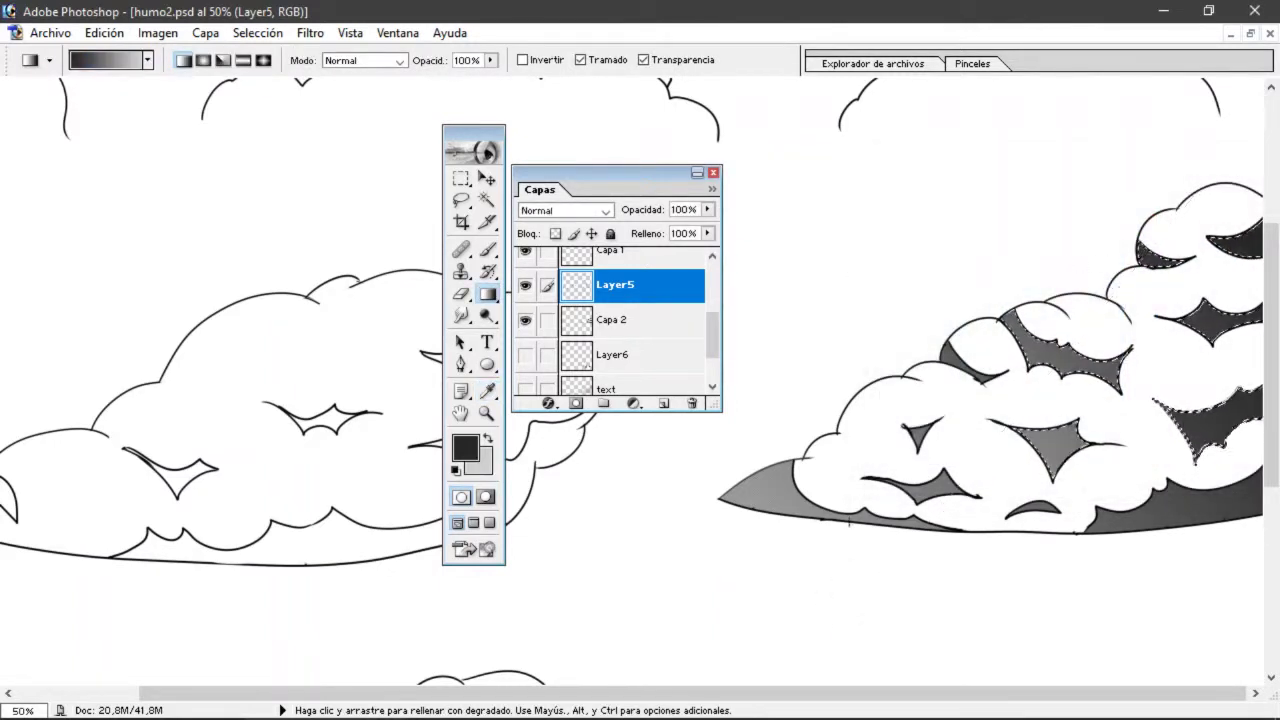
pyautogui.moveTo(816, 585); pyautogui.dragTo(1209, 145)
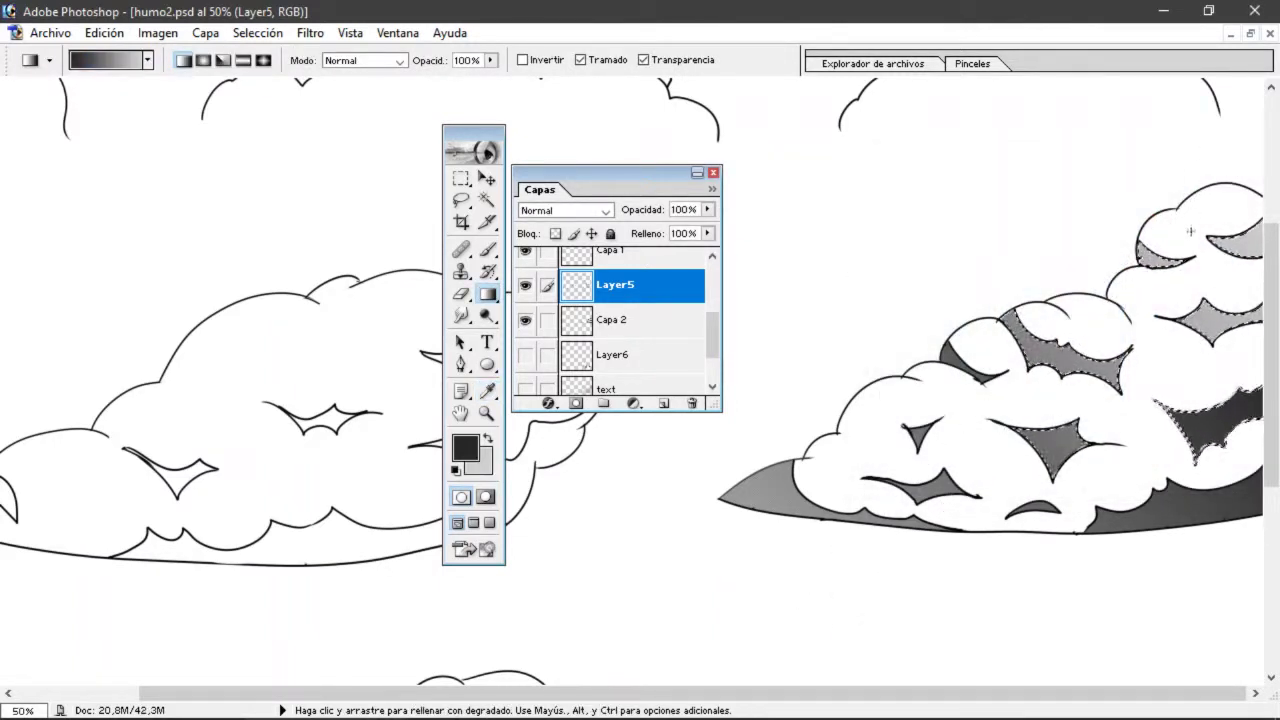
# - Switch to the Brush tool, look over the brush presets, and set the foreground color to black
pyautogui.click(487, 249)
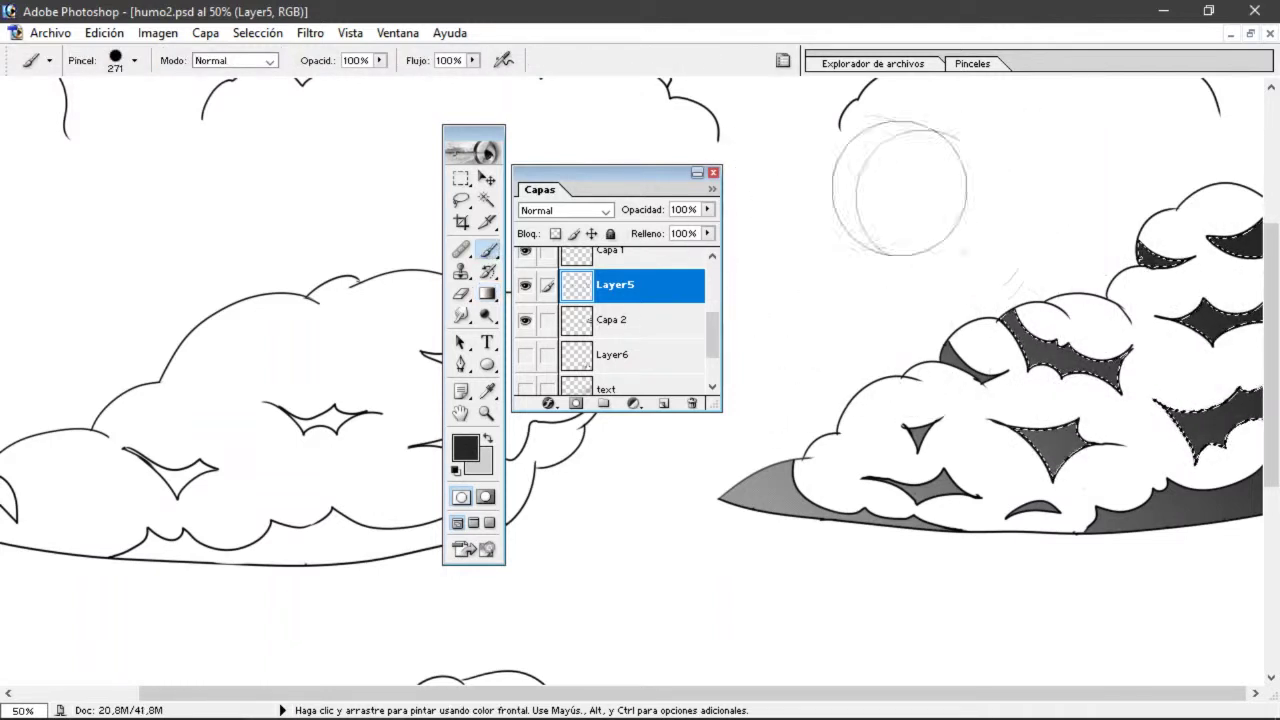
pyautogui.click(972, 63)
pyautogui.click(725, 76)
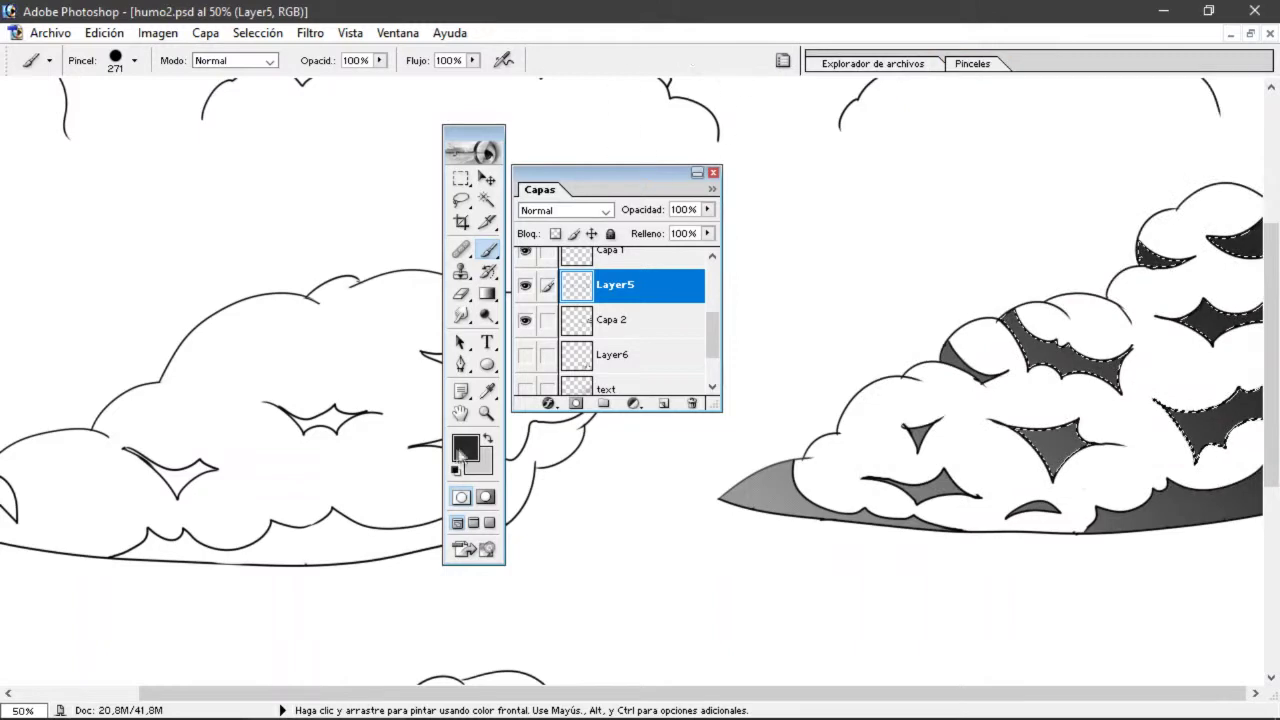
pyautogui.click(465, 447)
pyautogui.press('Return')
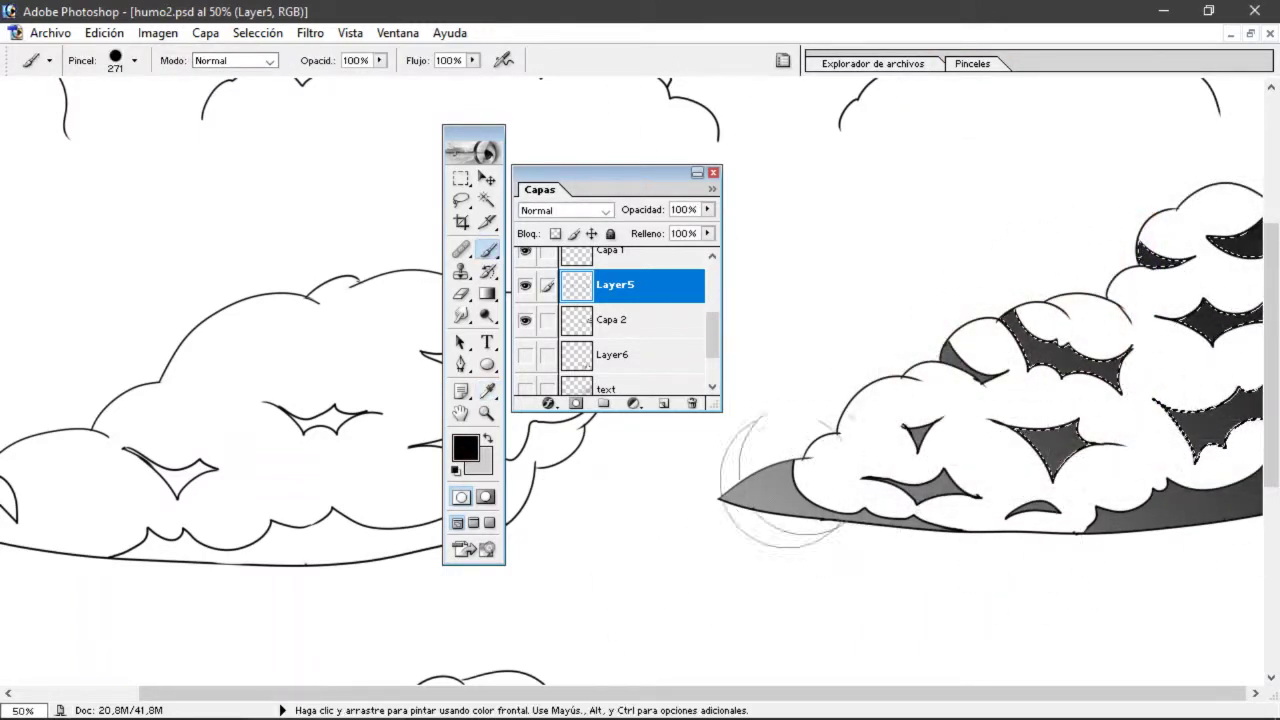
# - Clear the selection, hide Layer5's contour lines, and show the Layer6 and text shading layers
pyautogui.press('m')
pyautogui.click(814, 240)
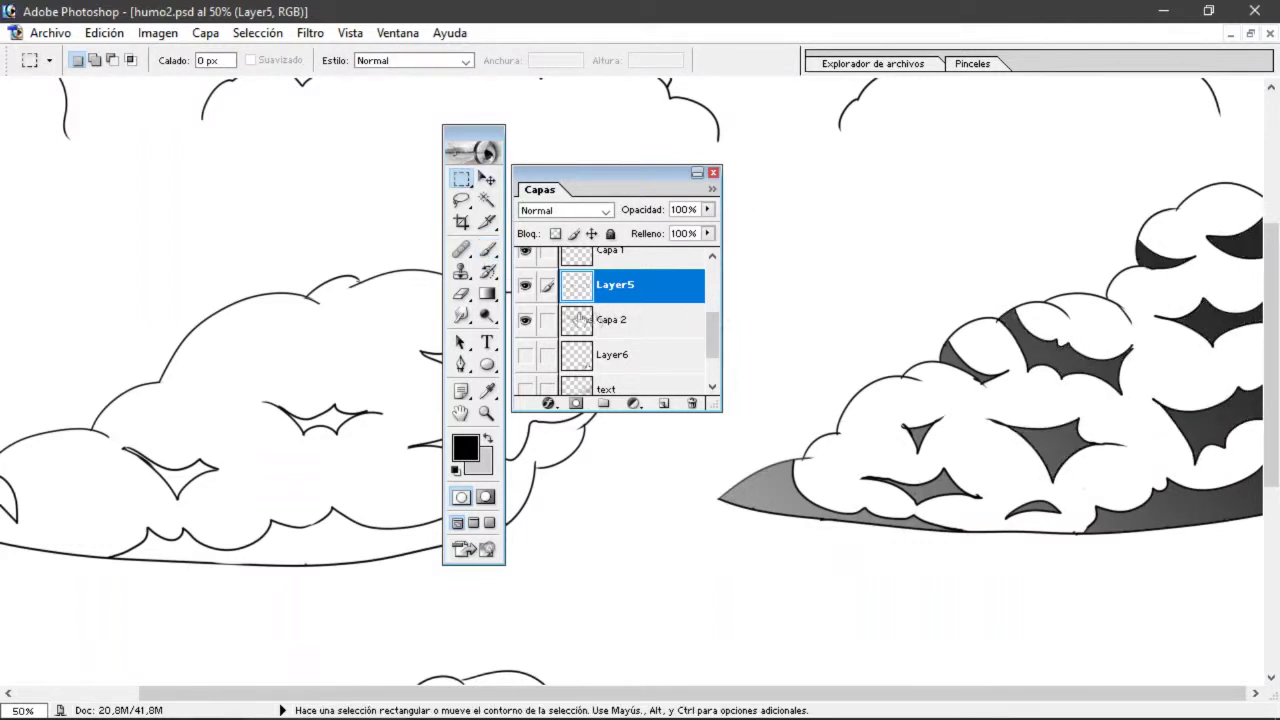
pyautogui.click(525, 286)
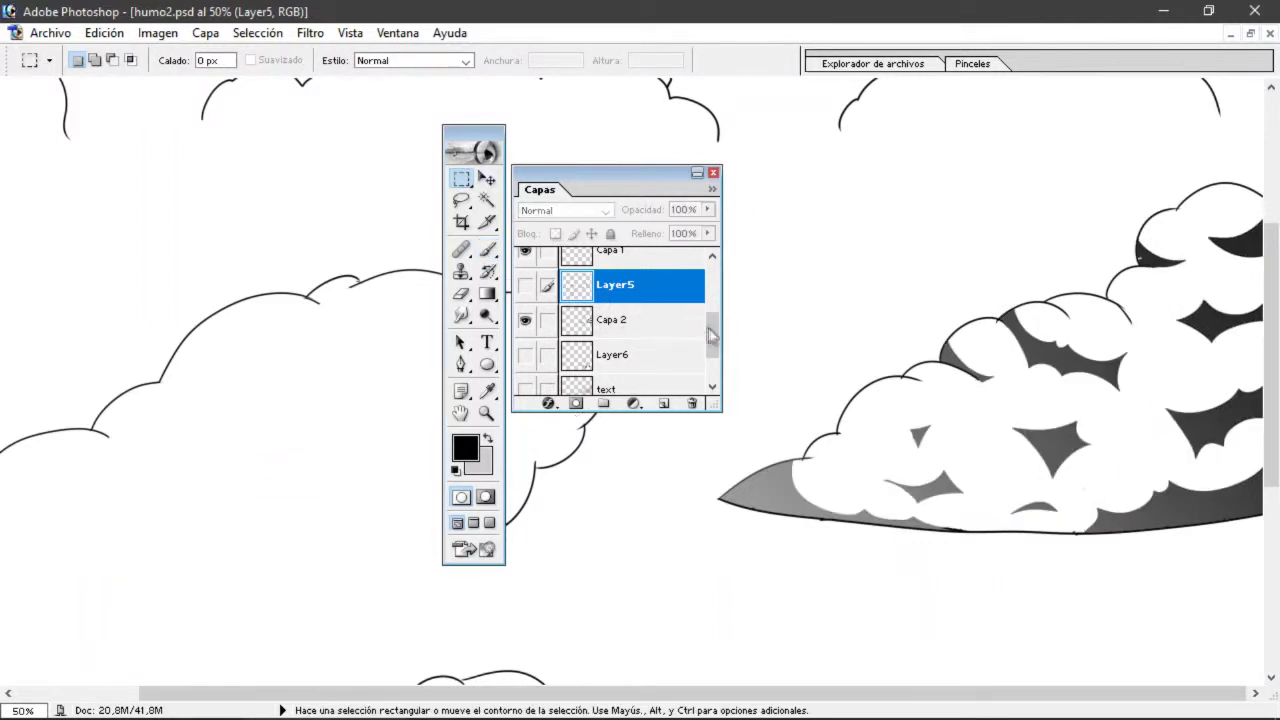
pyautogui.moveTo(706, 323); pyautogui.dragTo(706, 337)
pyautogui.moveTo(525, 352); pyautogui.dragTo(526, 325)
pyautogui.moveTo(712, 357); pyautogui.dragTo(712, 341)
pyautogui.click(525, 325)
pyautogui.click(525, 325)
pyautogui.moveTo(1272, 300); pyautogui.dragTo(1274, 330)
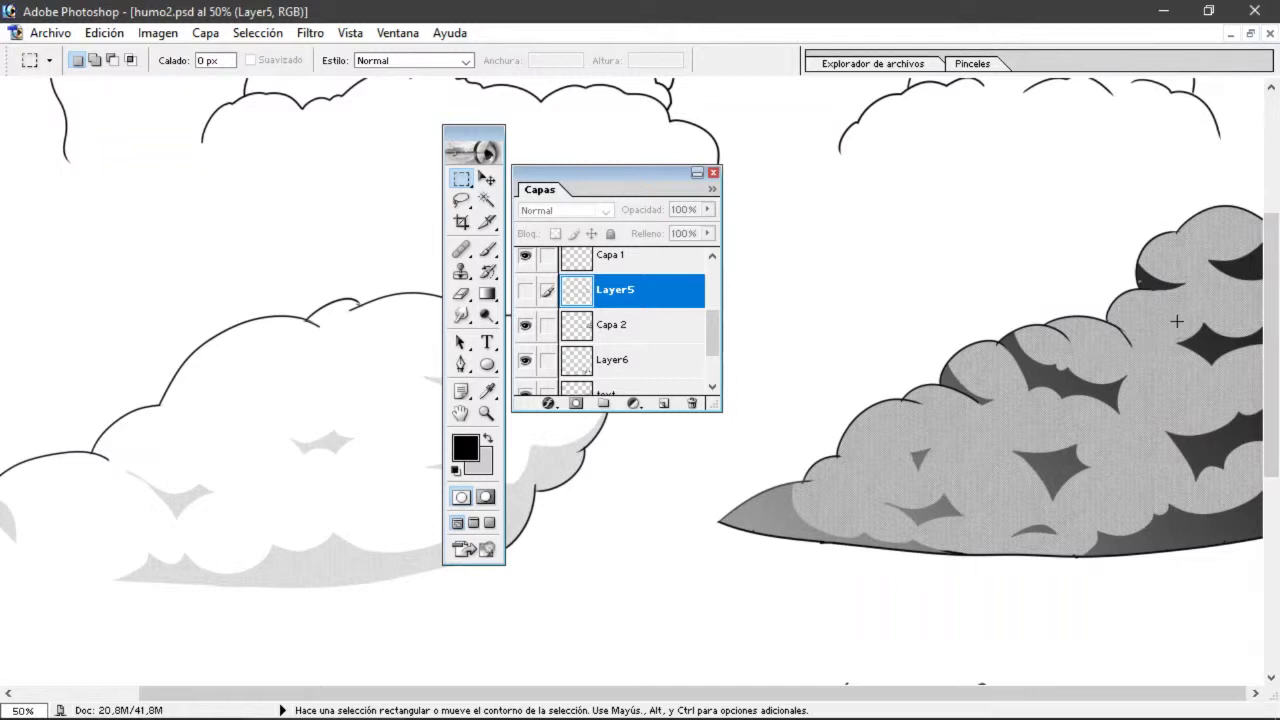
pyautogui.moveTo(1225, 369); pyautogui.dragTo(1229, 370)
pyautogui.press('Delete')
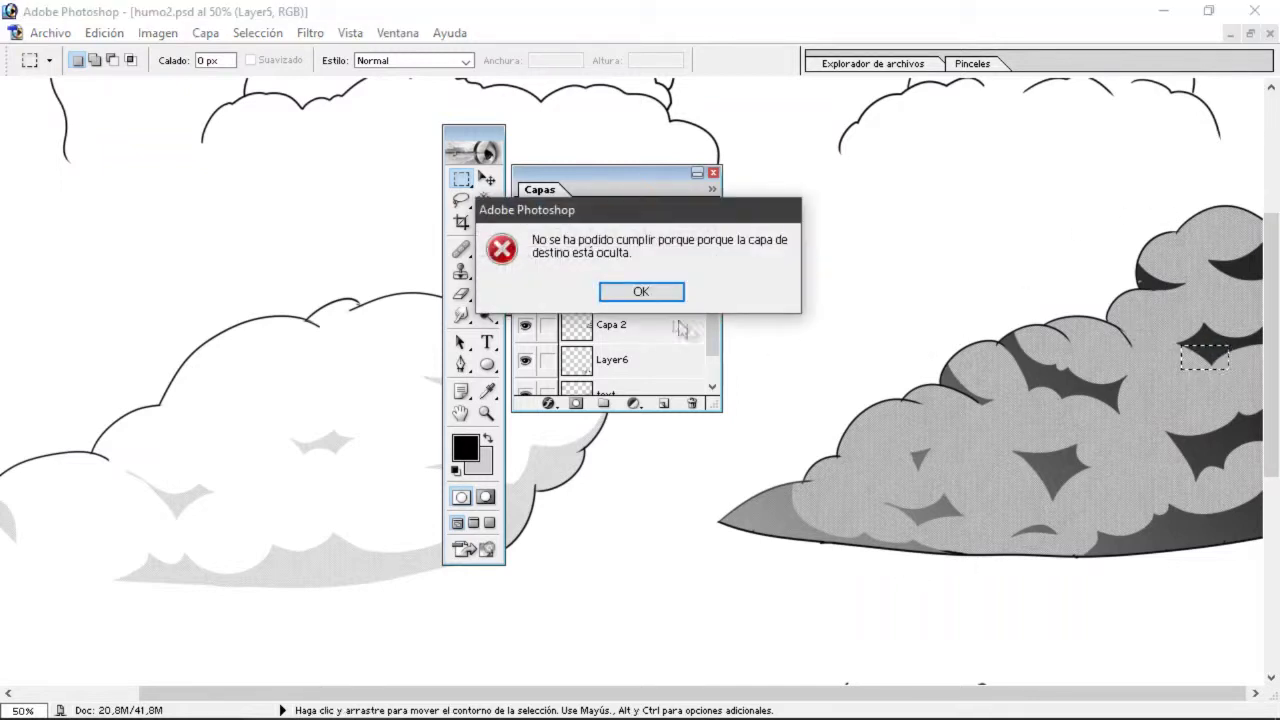
pyautogui.click(641, 291)
pyautogui.click(1179, 408)
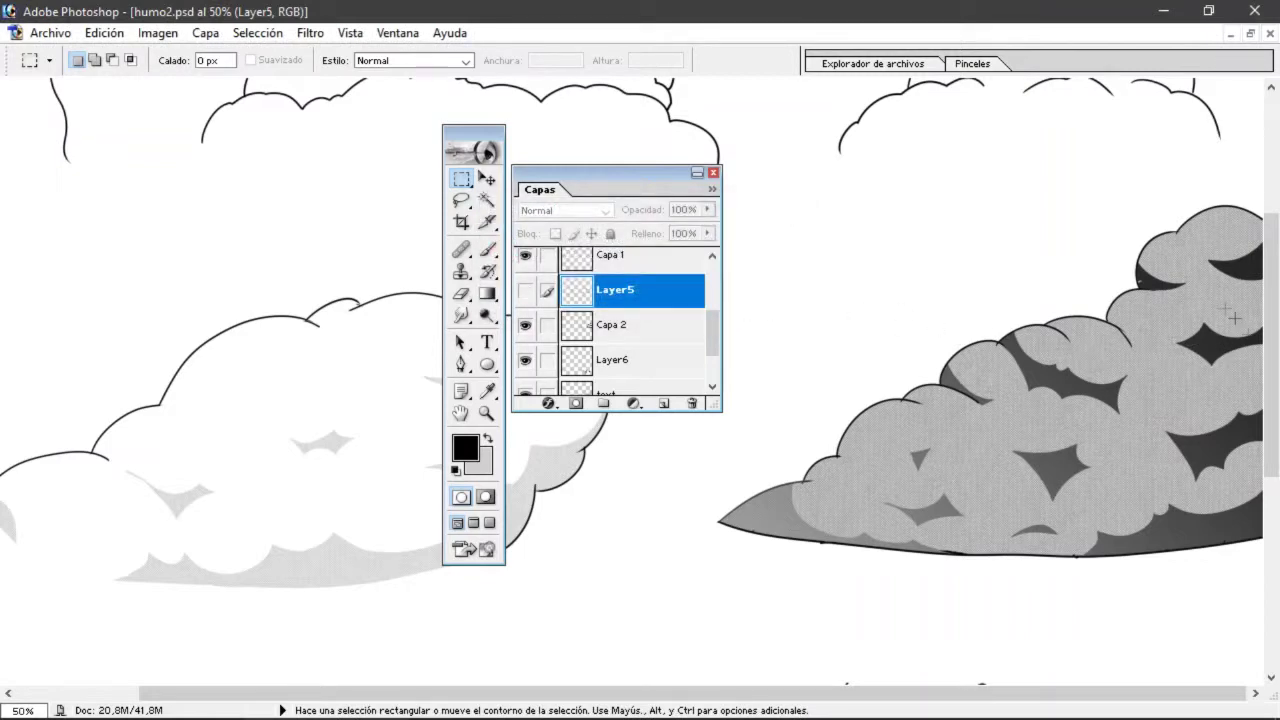
# - Switch to humo2.psd in PaintTool SAI and select the boceto layer with the curved plume's sketch
pyautogui.scroll(-2, 1150, 420)
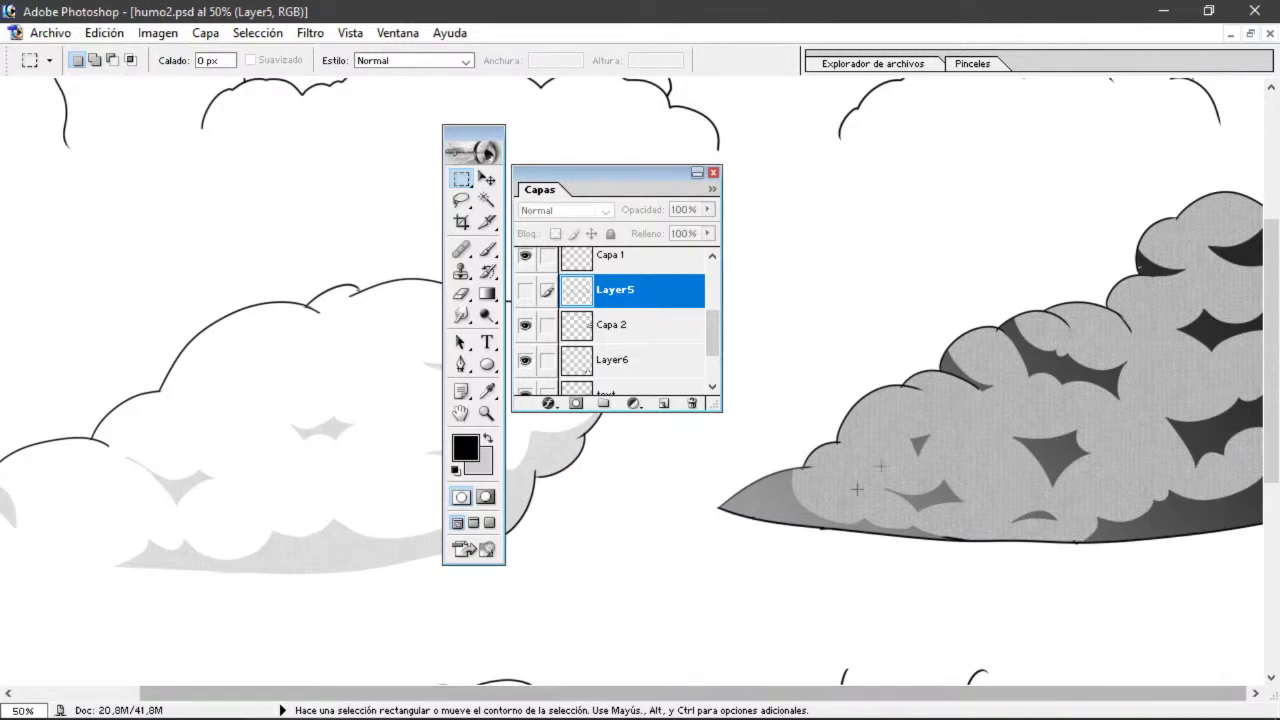
pyautogui.moveTo(1270, 411)
pyautogui.mouseDown()
pyautogui.moveTo(1270, 400)
pyautogui.moveTo(1268, 520)
pyautogui.mouseUp()
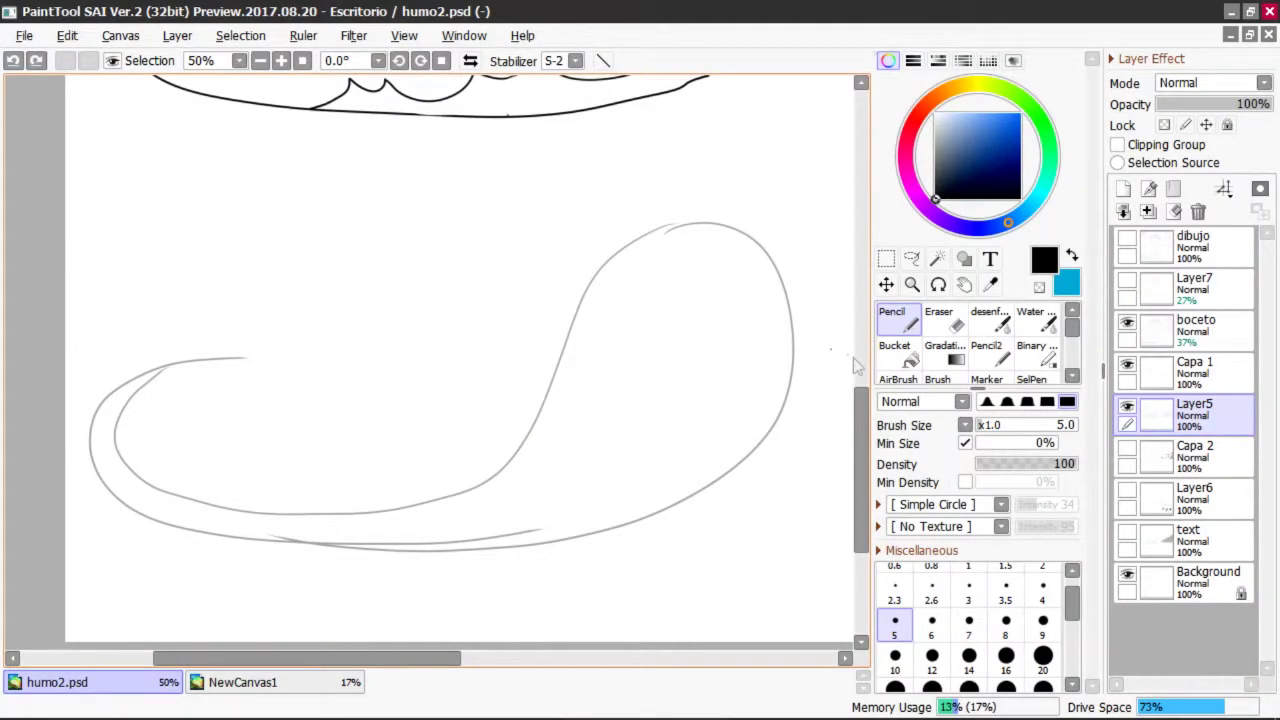
pyautogui.moveTo(872, 468); pyautogui.dragTo(872, 468)
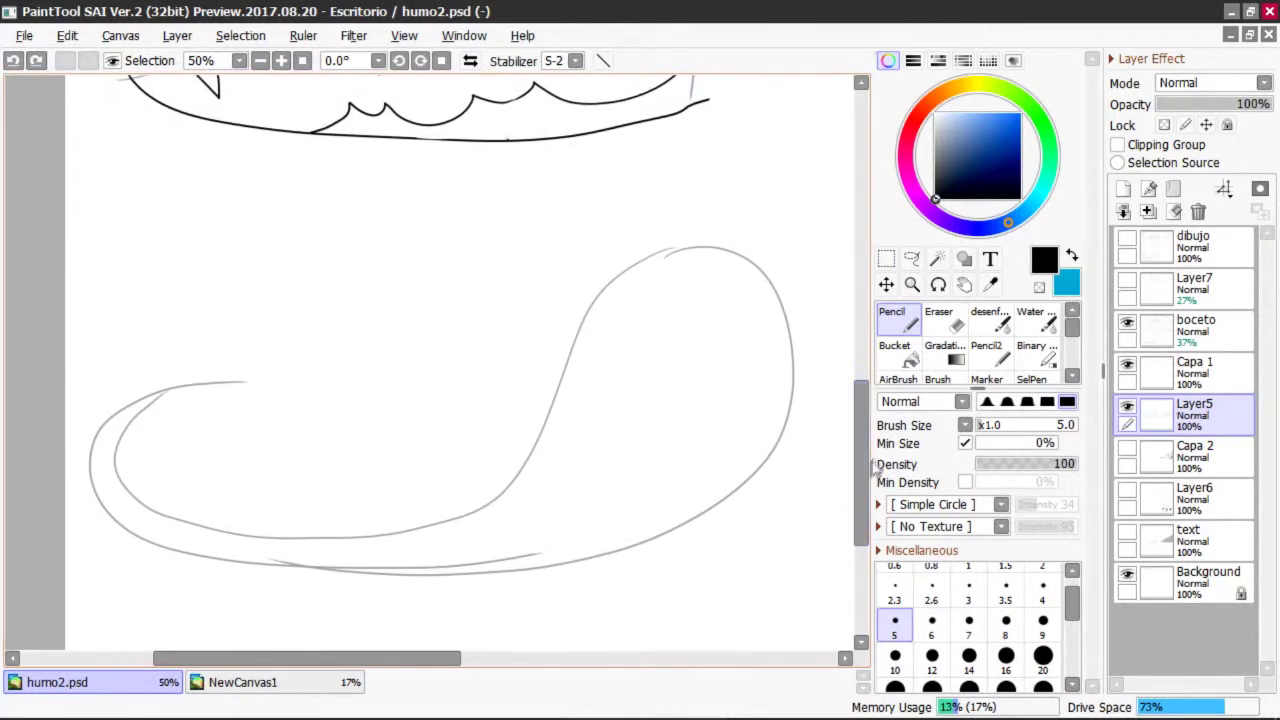
pyautogui.click(1127, 322)
pyautogui.click(1127, 322)
pyautogui.click(1160, 335)
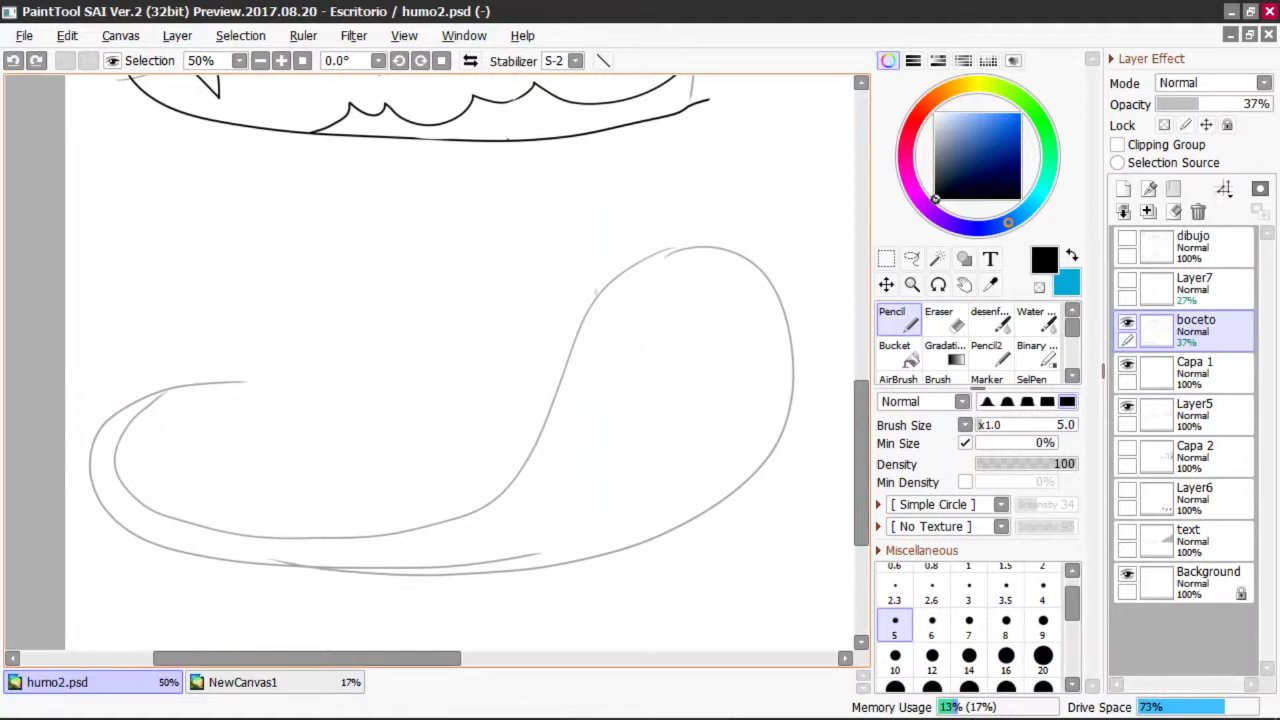
# - Try freehand flow strokes with the Pencil along the inside curve of the sketched plume on the boceto layer
pyautogui.moveTo(672, 471)
pyautogui.mouseDown()
pyautogui.moveTo(615, 418)
pyautogui.moveTo(649, 414)
pyautogui.moveTo(495, 509)
pyautogui.moveTo(225, 454)
pyautogui.moveTo(212, 362)
pyautogui.moveTo(350, 344)
pyautogui.moveTo(331, 406)
pyautogui.mouseUp()
pyautogui.hotkey('ctrl', 'z')
pyautogui.hotkey('ctrl', 'z')
pyautogui.hotkey('ctrl', 'z')
pyautogui.hotkey('ctrl', 'z')
pyautogui.hotkey('ctrl', 'z')
pyautogui.moveTo(436, 522)
pyautogui.mouseDown()
pyautogui.moveTo(475, 500)
pyautogui.moveTo(538, 395)
pyautogui.mouseUp()
pyautogui.hotkey('ctrl', 'z')
pyautogui.moveTo(420, 532)
pyautogui.mouseDown()
pyautogui.moveTo(630, 258)
pyautogui.moveTo(765, 500)
pyautogui.moveTo(384, 570)
pyautogui.moveTo(515, 455)
pyautogui.moveTo(600, 570)
pyautogui.mouseUp()
pyautogui.hotkey('ctrl', 'z')
pyautogui.hotkey('ctrl', 'z')
pyautogui.moveTo(424, 528)
pyautogui.mouseDown()
pyautogui.moveTo(275, 558)
pyautogui.moveTo(140, 518)
pyautogui.moveTo(95, 481)
pyautogui.moveTo(120, 403)
pyautogui.moveTo(287, 378)
pyautogui.mouseUp()
pyautogui.hotkey('ctrl', 'z')
# - Try extra curved strokes around the sketch's narrow tail and along its wide upper end
pyautogui.moveTo(150, 404); pyautogui.dragTo(122, 468)
pyautogui.hotkey('ctrl', 'z')
pyautogui.moveTo(158, 398)
pyautogui.mouseDown()
pyautogui.moveTo(119, 436)
pyautogui.moveTo(166, 426)
pyautogui.moveTo(160, 400)
pyautogui.moveTo(115, 481)
pyautogui.moveTo(152, 515)
pyautogui.mouseUp()
pyautogui.hotkey('ctrl', 'z')
pyautogui.hotkey('ctrl', 'z')
pyautogui.moveTo(116, 452); pyautogui.dragTo(152, 515)
pyautogui.hotkey('ctrl', 'z')
pyautogui.moveTo(154, 396)
pyautogui.mouseDown()
pyautogui.moveTo(300, 541)
pyautogui.moveTo(398, 533)
pyautogui.moveTo(278, 542)
pyautogui.moveTo(335, 541)
pyautogui.moveTo(517, 486)
pyautogui.moveTo(556, 398)
pyautogui.mouseUp()
pyautogui.hotkey('ctrl', 'z')
pyautogui.moveTo(806, 281); pyautogui.dragTo(678, 542)
pyautogui.hotkey('ctrl', 'z')
pyautogui.hotkey('ctrl', 'z')
# - Select and show the dibujo line-art layer and hide the boceto sketch layer
pyautogui.click(1194, 248)
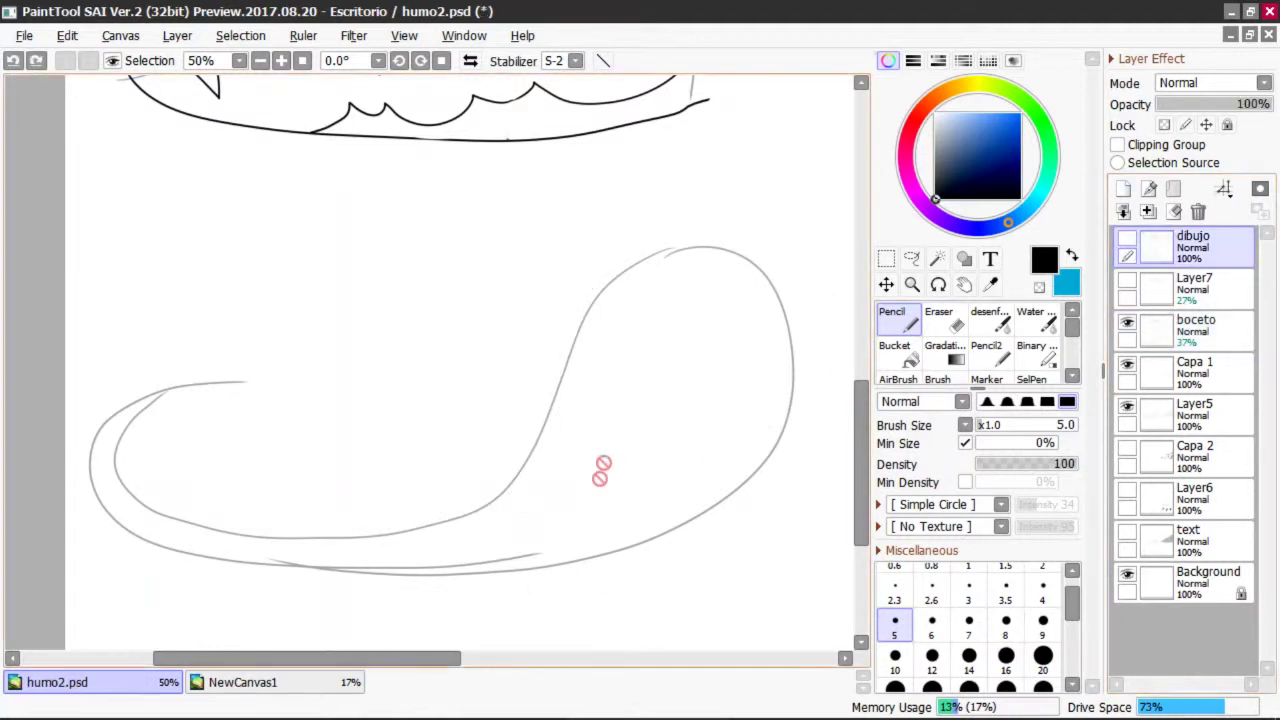
pyautogui.click(1127, 238)
pyautogui.click(1128, 322)
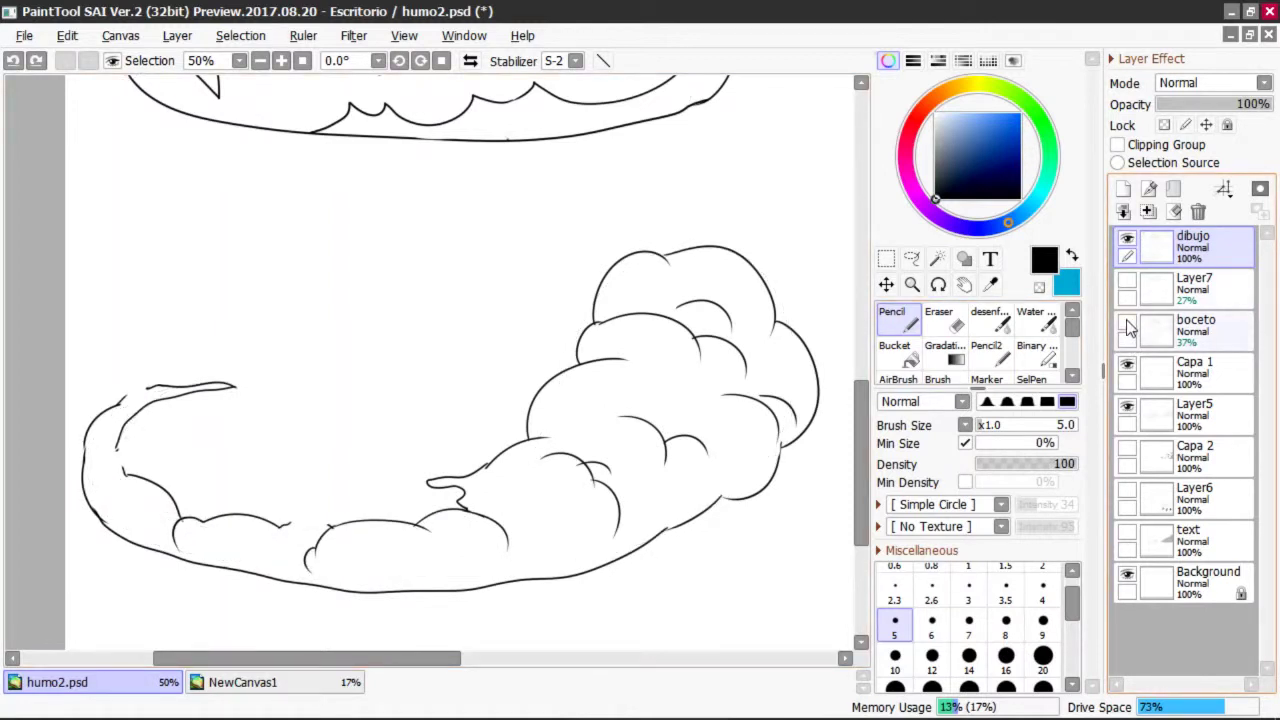
pyautogui.click(1128, 326)
pyautogui.click(1128, 326)
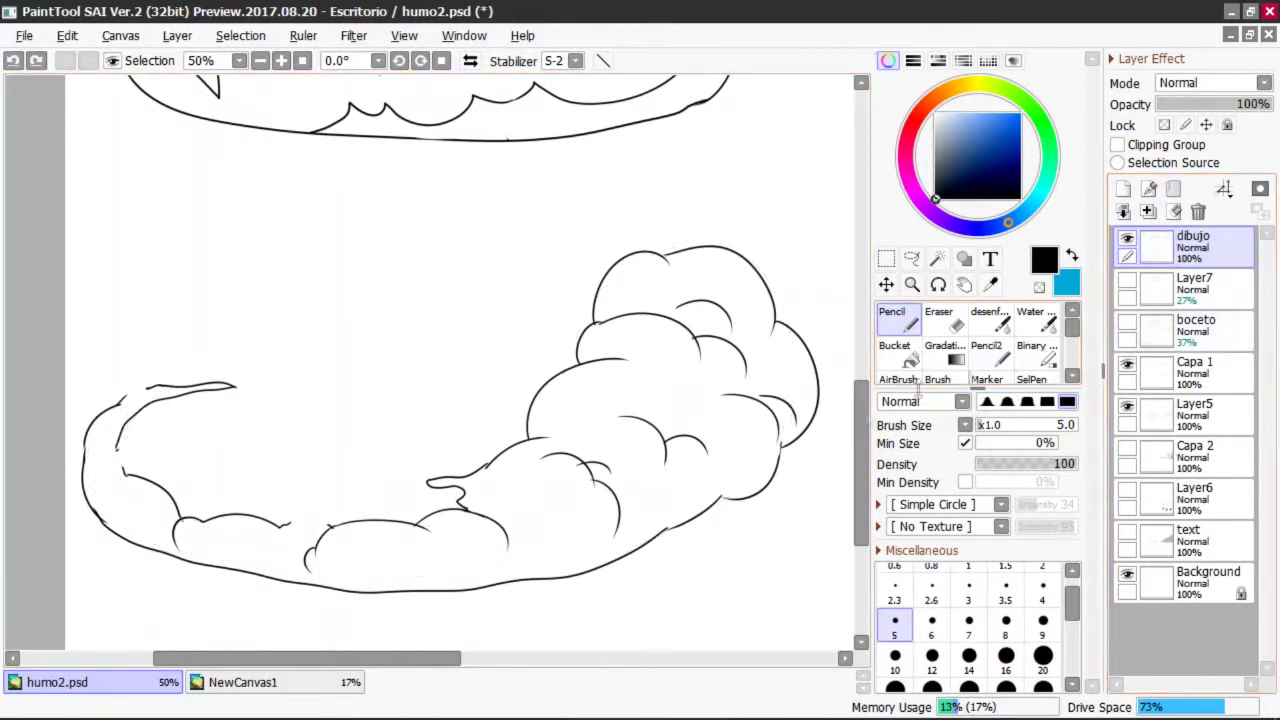
# - Erase the pointed wisp between the middle lobes and draw small wisps in the gaps of the plume's narrow tail
pyautogui.press('e')
pyautogui.moveTo(430, 481); pyautogui.dragTo(471, 463)
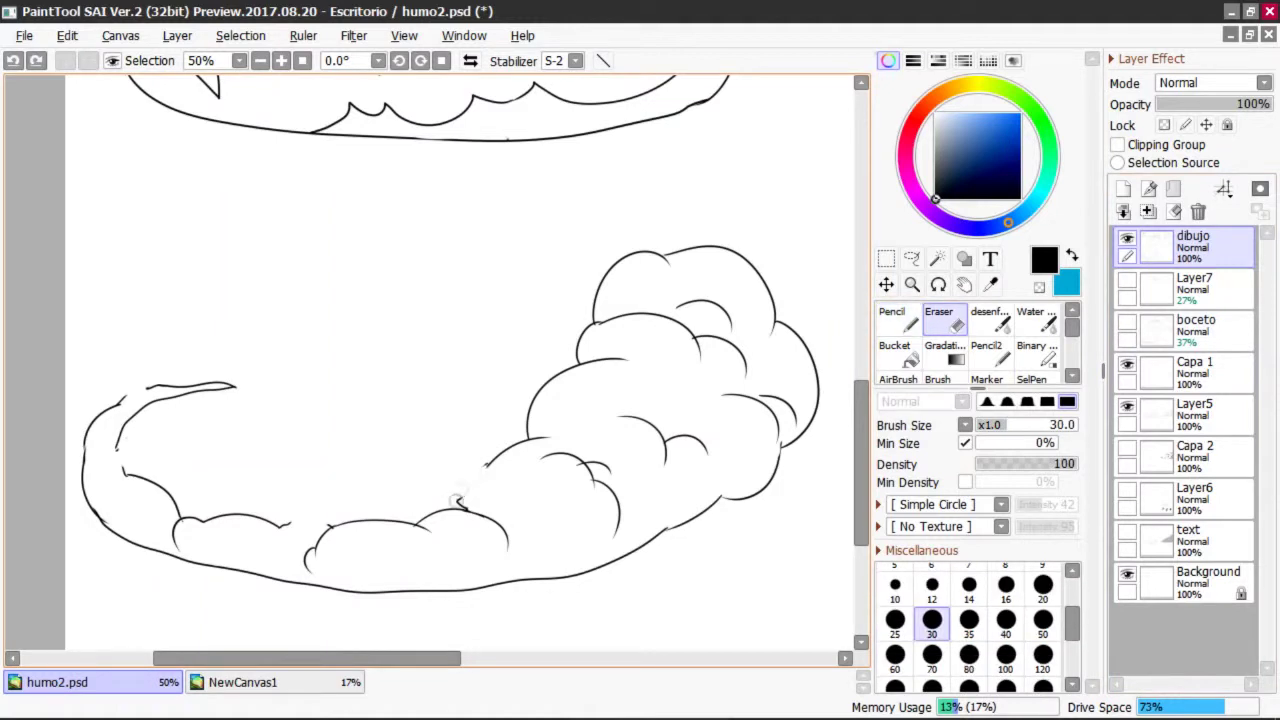
pyautogui.press('n')
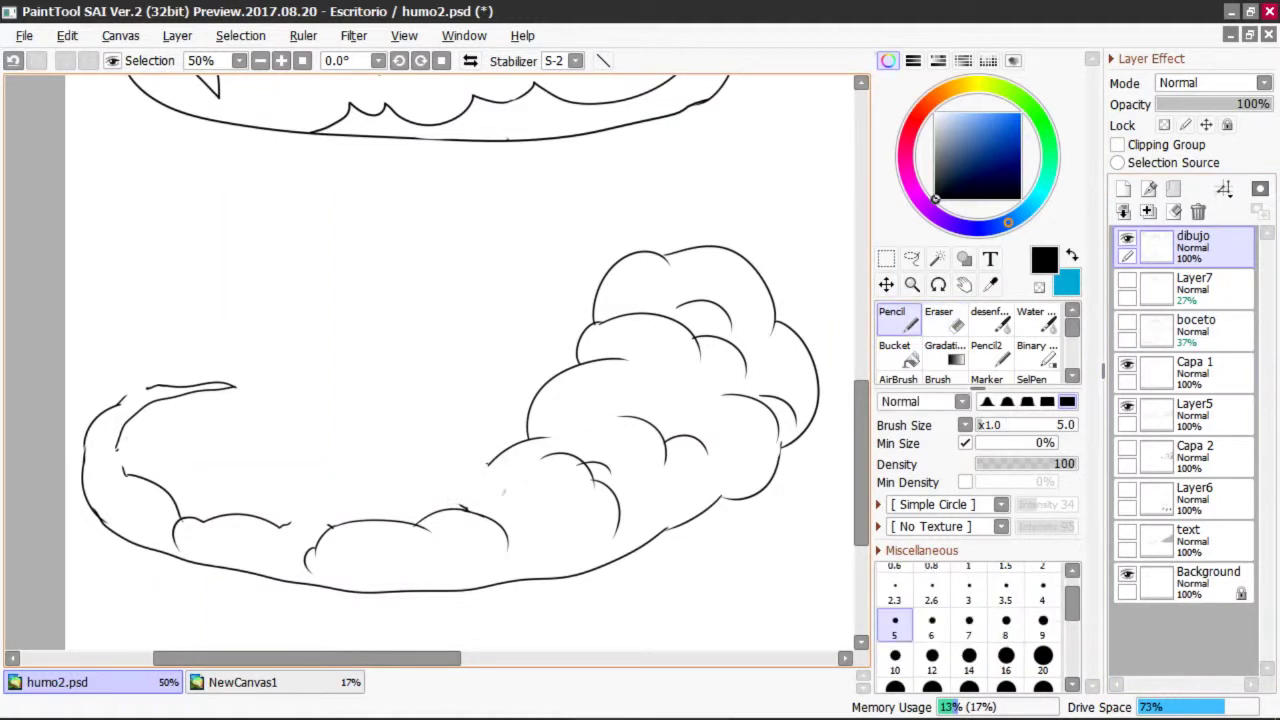
pyautogui.moveTo(646, 385)
pyautogui.mouseDown()
pyautogui.moveTo(569, 498)
pyautogui.moveTo(300, 550)
pyautogui.moveTo(150, 363)
pyautogui.moveTo(389, 340)
pyautogui.moveTo(300, 385)
pyautogui.mouseUp()
pyautogui.hotkey('ctrl', 'z')
pyautogui.hotkey('ctrl', 'z')
pyautogui.hotkey('ctrl', 'z')
# - Try overlapping rounded arcs inside the wide end of the plume
pyautogui.moveTo(556, 430)
pyautogui.mouseDown()
pyautogui.moveTo(598, 427)
pyautogui.moveTo(636, 486)
pyautogui.mouseUp()
pyautogui.hotkey('ctrl', 'z')
pyautogui.moveTo(610, 404); pyautogui.dragTo(686, 490)
pyautogui.hotkey('ctrl', 'z')
pyautogui.moveTo(585, 406)
pyautogui.mouseDown()
pyautogui.moveTo(684, 448)
pyautogui.moveTo(670, 466)
pyautogui.mouseUp()
pyautogui.moveTo(676, 402); pyautogui.dragTo(748, 496)
pyautogui.moveTo(694, 324)
pyautogui.mouseDown()
pyautogui.moveTo(806, 376)
pyautogui.moveTo(782, 460)
pyautogui.mouseUp()
pyautogui.hotkey('ctrl', 'z')
pyautogui.hotkey('ctrl', 'z')
pyautogui.hotkey('ctrl', 'z')
pyautogui.hotkey('ctrl', 'z')
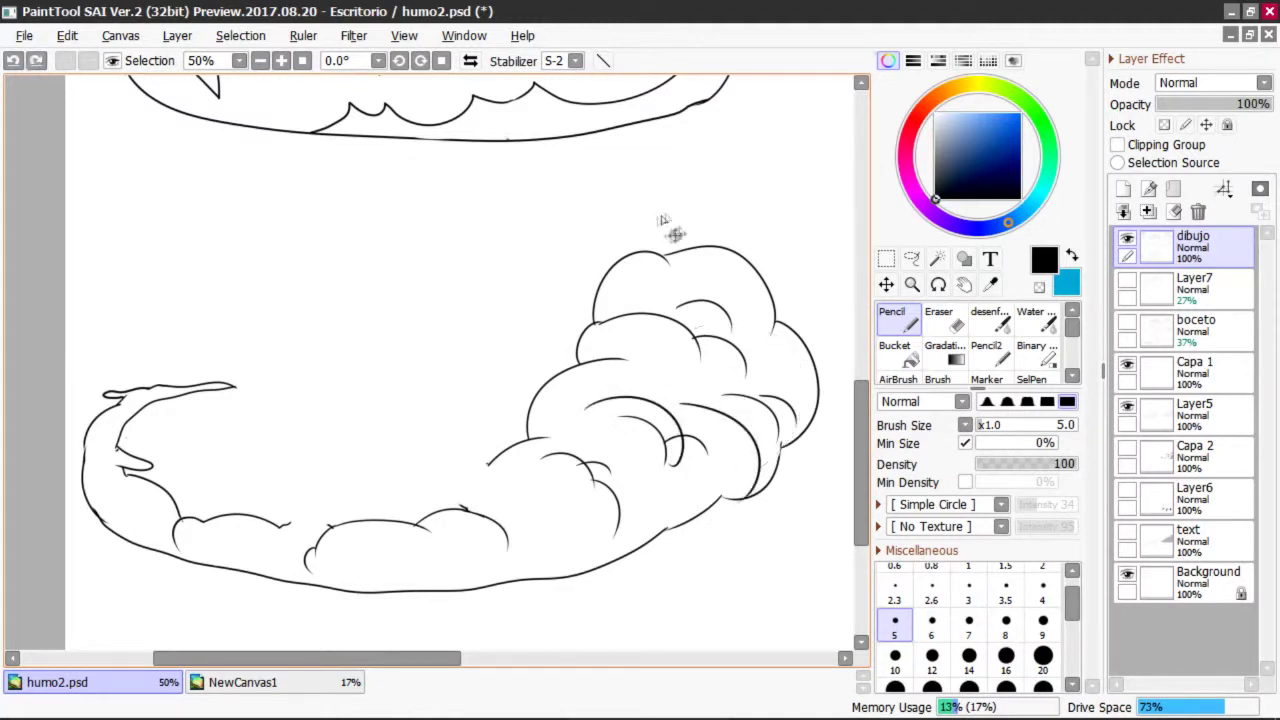
# - Try three larger arcs above the plume's upper lobes to extend the billowing shape
pyautogui.moveTo(630, 220); pyautogui.dragTo(739, 315)
pyautogui.hotkey('ctrl', 'z')
pyautogui.moveTo(655, 228); pyautogui.dragTo(748, 320)
pyautogui.moveTo(758, 218); pyautogui.dragTo(808, 336)
pyautogui.moveTo(760, 182); pyautogui.dragTo(838, 252)
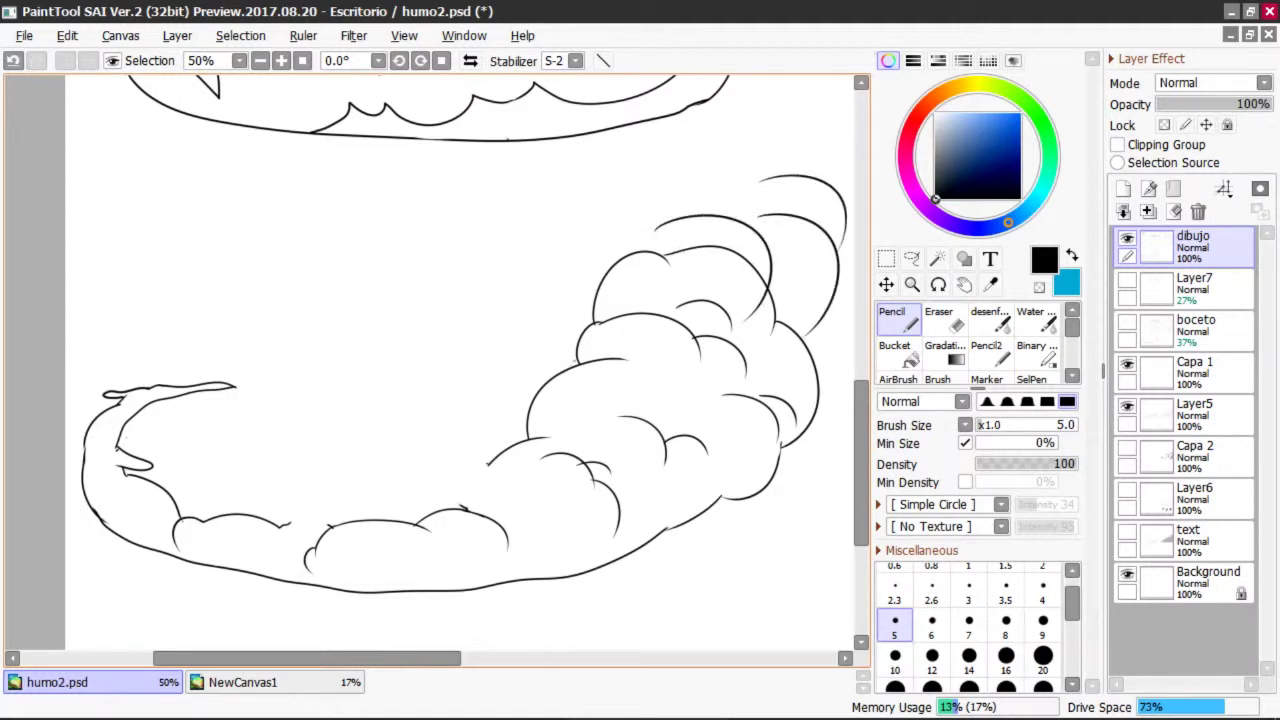
# - Try sweeping strokes following the plume's flow from the tail toward its wide end, and undo the added arcs
pyautogui.moveTo(322, 552)
pyautogui.mouseDown()
pyautogui.moveTo(502, 534)
pyautogui.moveTo(660, 422)
pyautogui.moveTo(800, 266)
pyautogui.mouseUp()
pyautogui.hotkey('ctrl', 'z')
pyautogui.moveTo(630, 440)
pyautogui.mouseDown()
pyautogui.moveTo(373, 566)
pyautogui.moveTo(218, 455)
pyautogui.mouseUp()
pyautogui.hotkey('ctrl', 'z')
pyautogui.hotkey('ctrl', 'z')
pyautogui.moveTo(425, 556); pyautogui.dragTo(135, 395)
pyautogui.moveTo(276, 340); pyautogui.dragTo(328, 342)
pyautogui.hotkey('ctrl', 'z')
pyautogui.hotkey('ctrl', 'z')
pyautogui.moveTo(248, 557)
pyautogui.mouseDown()
pyautogui.moveTo(505, 545)
pyautogui.moveTo(760, 315)
pyautogui.moveTo(795, 420)
pyautogui.mouseUp()
pyautogui.hotkey('ctrl', 'z')
pyautogui.hotkey('ctrl', 'z')
pyautogui.hotkey('ctrl', 'z')
pyautogui.hotkey('ctrl', 'z')
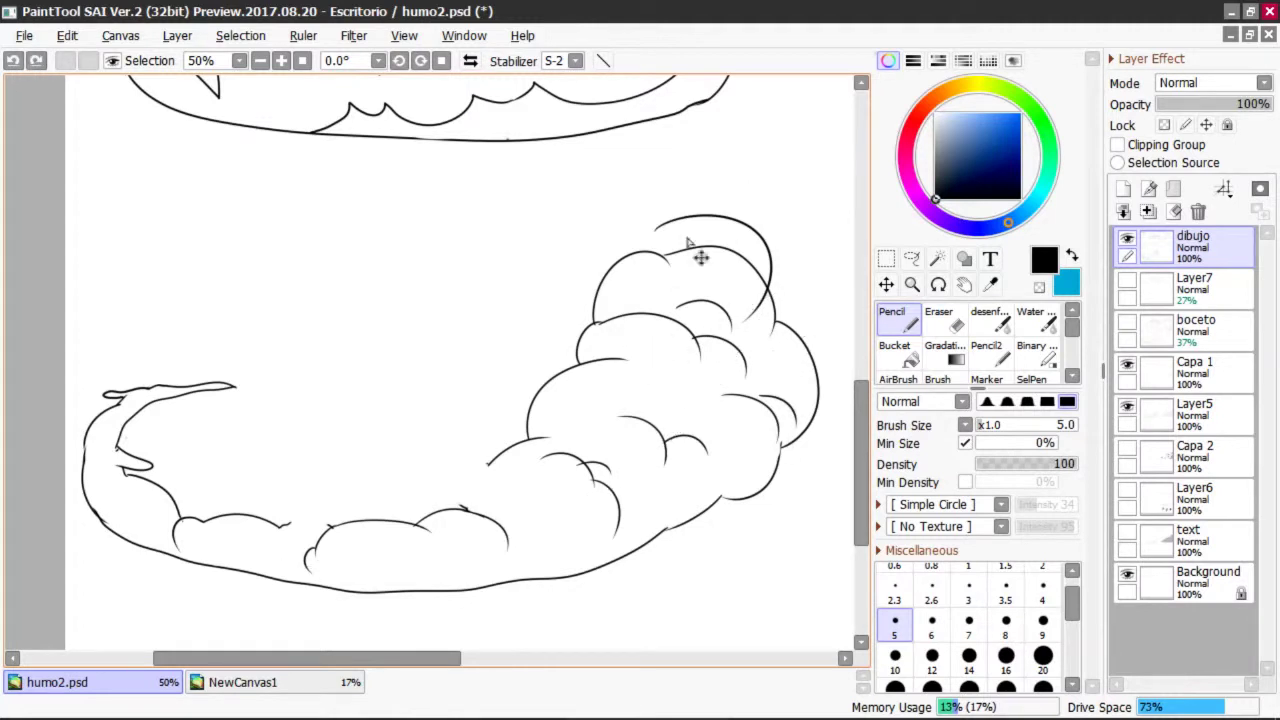
# - Draw a rounded lobe arc across the plume's middle and pointed wisps in the gaps along its inner edge
pyautogui.moveTo(597, 363); pyautogui.dragTo(680, 427)
pyautogui.moveTo(726, 384); pyautogui.dragTo(794, 433)
pyautogui.hotkey('ctrl', 'z')
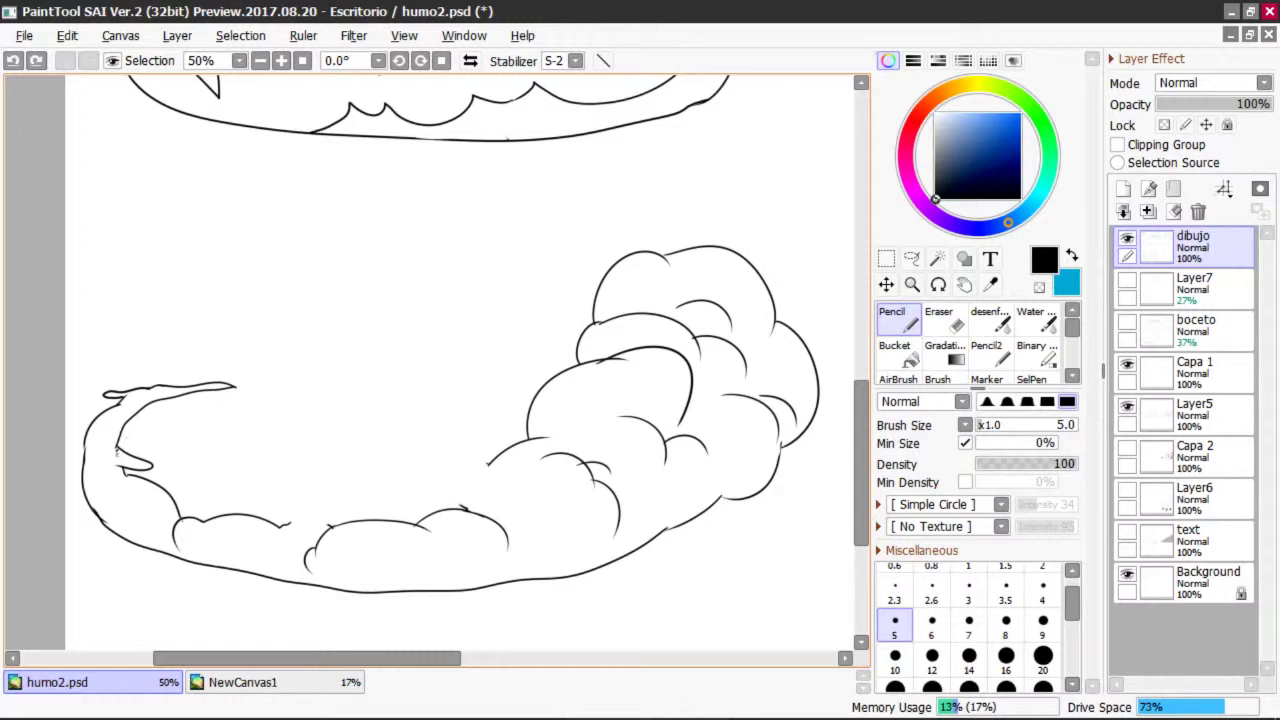
pyautogui.moveTo(117, 450); pyautogui.dragTo(151, 443)
pyautogui.hotkey('ctrl', 'z')
pyautogui.moveTo(335, 503)
pyautogui.mouseDown()
pyautogui.moveTo(302, 516)
pyautogui.moveTo(338, 512)
pyautogui.mouseUp()
pyautogui.hotkey('ctrl', 'z')
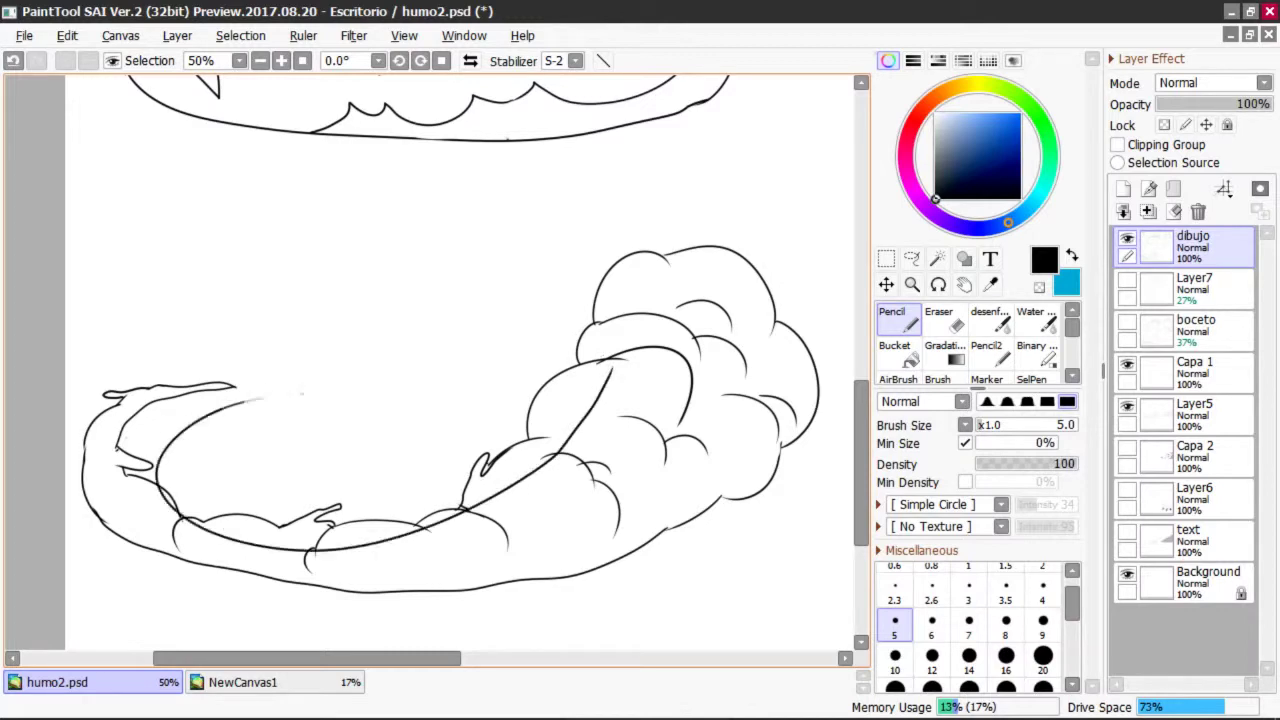
pyautogui.hotkey('ctrl', 'z')
# - Try curved guide strokes inside the bend of the plume's narrow tail
pyautogui.scroll(-2, 379, 452)
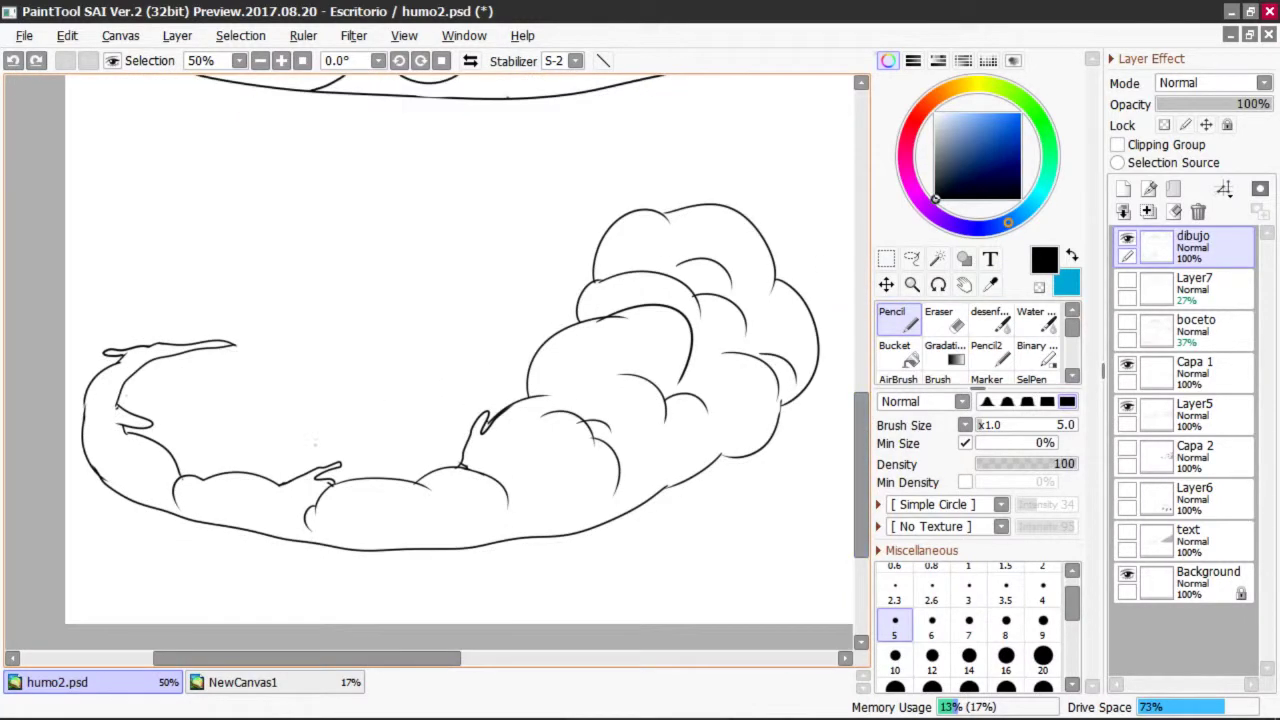
pyautogui.moveTo(221, 356)
pyautogui.mouseDown()
pyautogui.moveTo(174, 408)
pyautogui.moveTo(180, 433)
pyautogui.mouseUp()
pyautogui.hotkey('ctrl', 'z')
pyautogui.hotkey('ctrl', 'z')
pyautogui.moveTo(195, 359); pyautogui.dragTo(156, 438)
pyautogui.hotkey('ctrl', 'z')
pyautogui.moveTo(192, 361)
pyautogui.mouseDown()
pyautogui.moveTo(150, 440)
pyautogui.moveTo(340, 464)
pyautogui.mouseUp()
# - Try more long curved flow strokes inside and below the plume, and undo all of the guide strokes
pyautogui.moveTo(246, 410); pyautogui.dragTo(448, 430)
pyautogui.moveTo(290, 418); pyautogui.dragTo(466, 420)
pyautogui.moveTo(66, 488)
pyautogui.mouseDown()
pyautogui.moveTo(190, 585)
pyautogui.moveTo(416, 598)
pyautogui.mouseUp()
pyautogui.moveTo(120, 514)
pyautogui.mouseDown()
pyautogui.moveTo(190, 542)
pyautogui.moveTo(550, 588)
pyautogui.moveTo(534, 602)
pyautogui.mouseUp()
pyautogui.moveTo(208, 570)
pyautogui.mouseDown()
pyautogui.moveTo(462, 584)
pyautogui.moveTo(668, 537)
pyautogui.mouseUp()
pyautogui.hotkey('ctrl', 'z')
pyautogui.moveTo(235, 328)
pyautogui.mouseDown()
pyautogui.moveTo(274, 332)
pyautogui.moveTo(206, 366)
pyautogui.mouseUp()
pyautogui.hotkey('ctrl', 'z')
pyautogui.hotkey('ctrl', 'z')
pyautogui.hotkey('ctrl', 'z')
pyautogui.hotkey('ctrl', 'z')
pyautogui.hotkey('ctrl', 'z')
pyautogui.hotkey('ctrl', 'z')
pyautogui.hotkey('ctrl', 'z')
pyautogui.hotkey('ctrl', 'z')
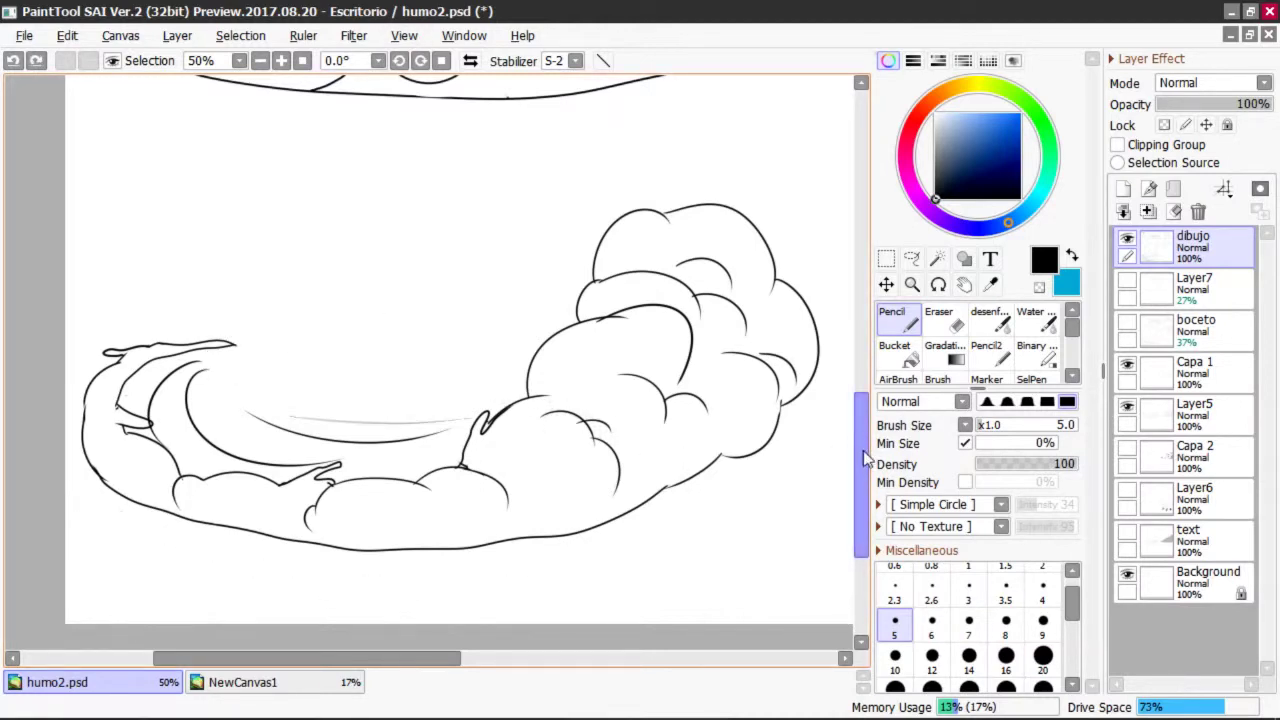
# - Show Layer6 with the "Otras formas de sombrear" shading examples beside the curved plume
pyautogui.moveTo(865, 463); pyautogui.dragTo(865, 449)
pyautogui.scroll(-1, 791, 517)
pyautogui.moveTo(452, 663); pyautogui.dragTo(535, 661)
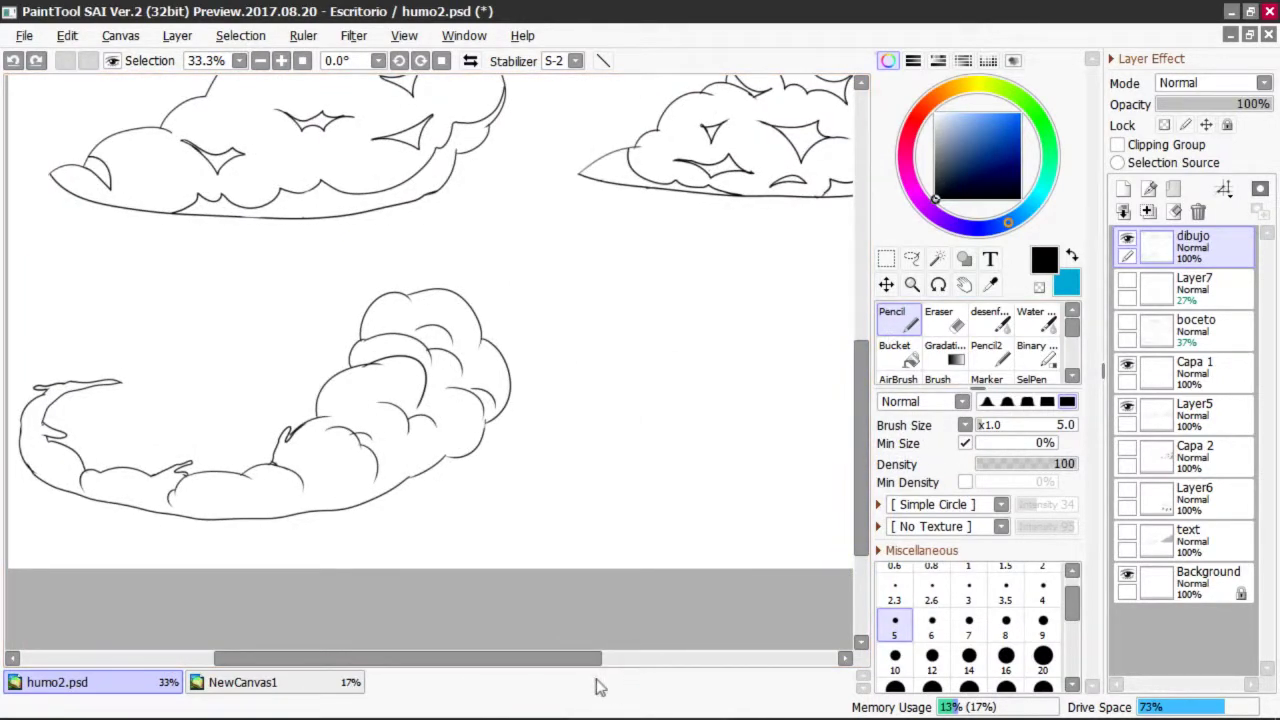
pyautogui.moveTo(597, 658); pyautogui.dragTo(702, 658)
pyautogui.click(1128, 323)
pyautogui.click(1128, 323)
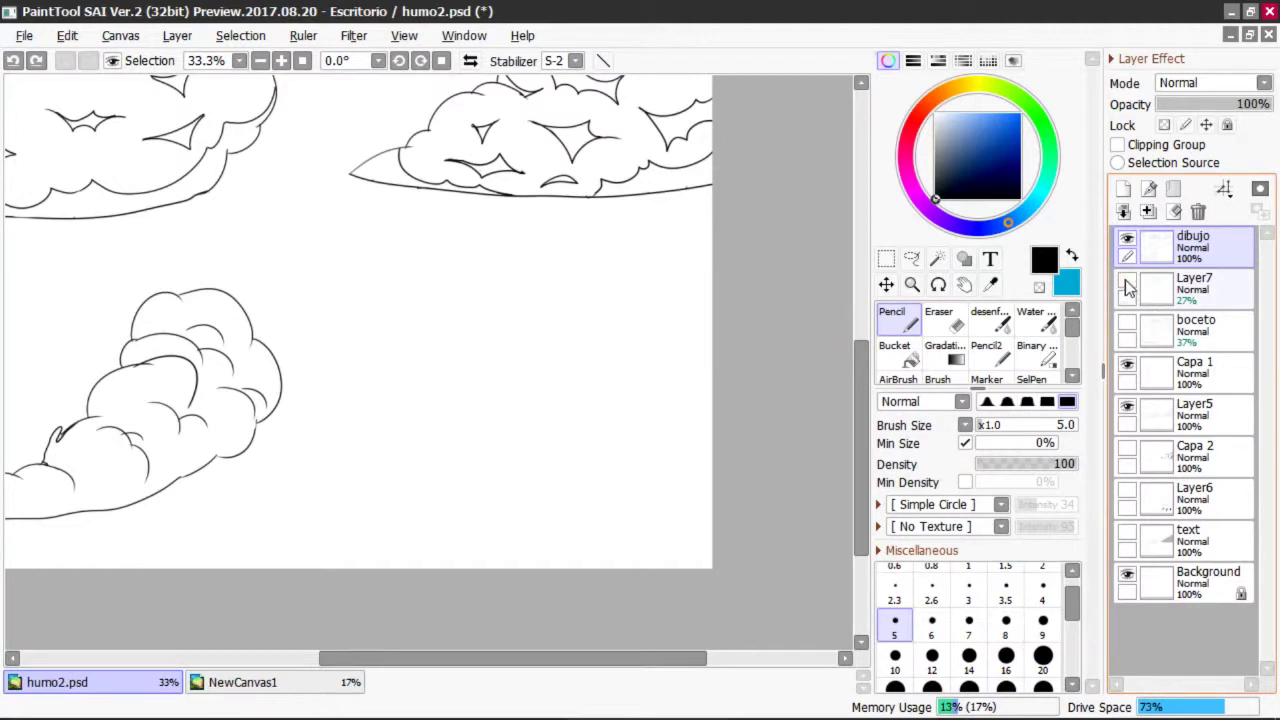
pyautogui.click(1127, 495)
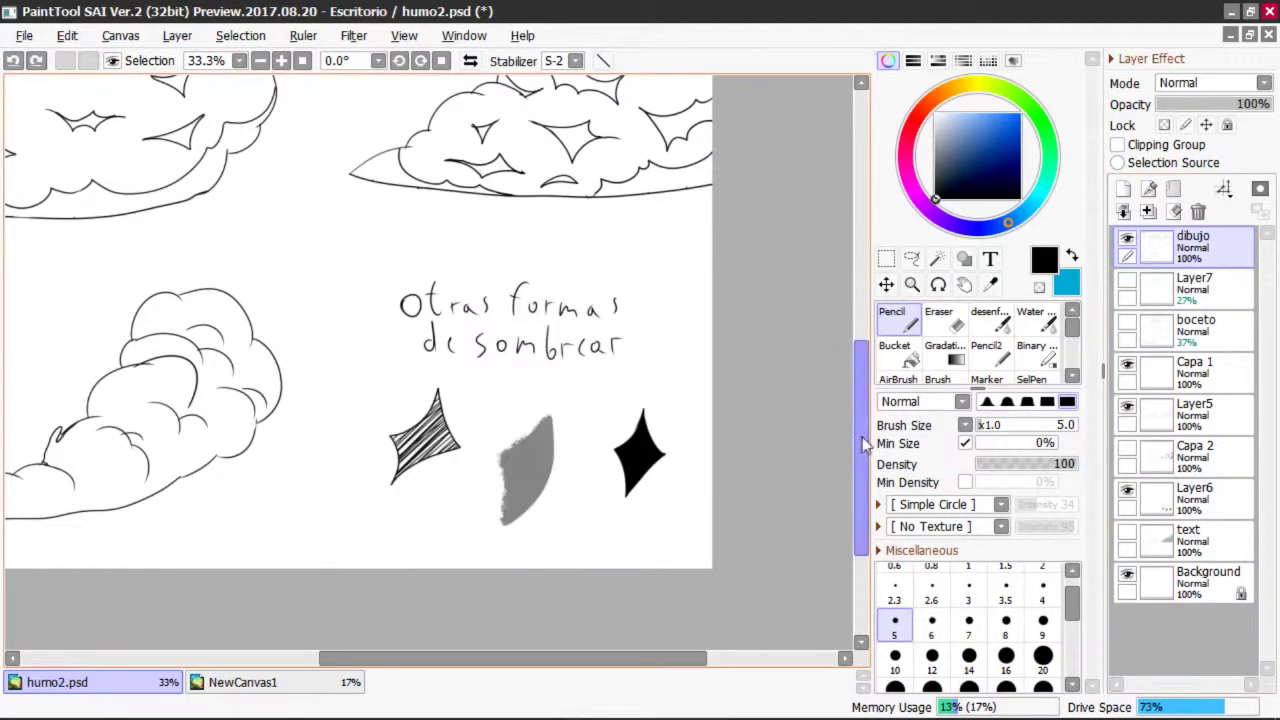
# - Compare the right plume's inner contour shapes with the hatched, textured gray and solid black shading examples
pyautogui.moveTo(861, 443); pyautogui.dragTo(861, 437)
pyautogui.scroll(1, 490, 348)
pyautogui.scroll(-1, 432, 348)
pyautogui.hotkey('ctrl', 'z')
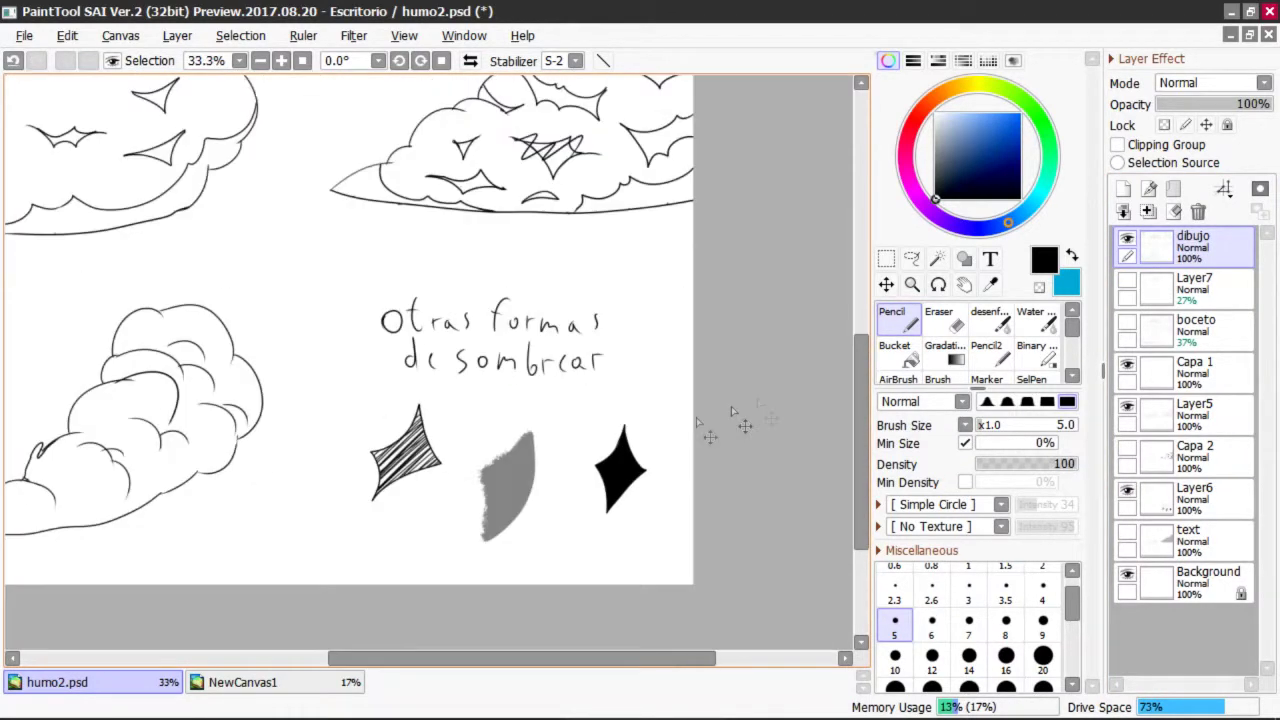
pyautogui.moveTo(861, 408); pyautogui.dragTo(856, 361)
pyautogui.scroll(1, 407, 262)
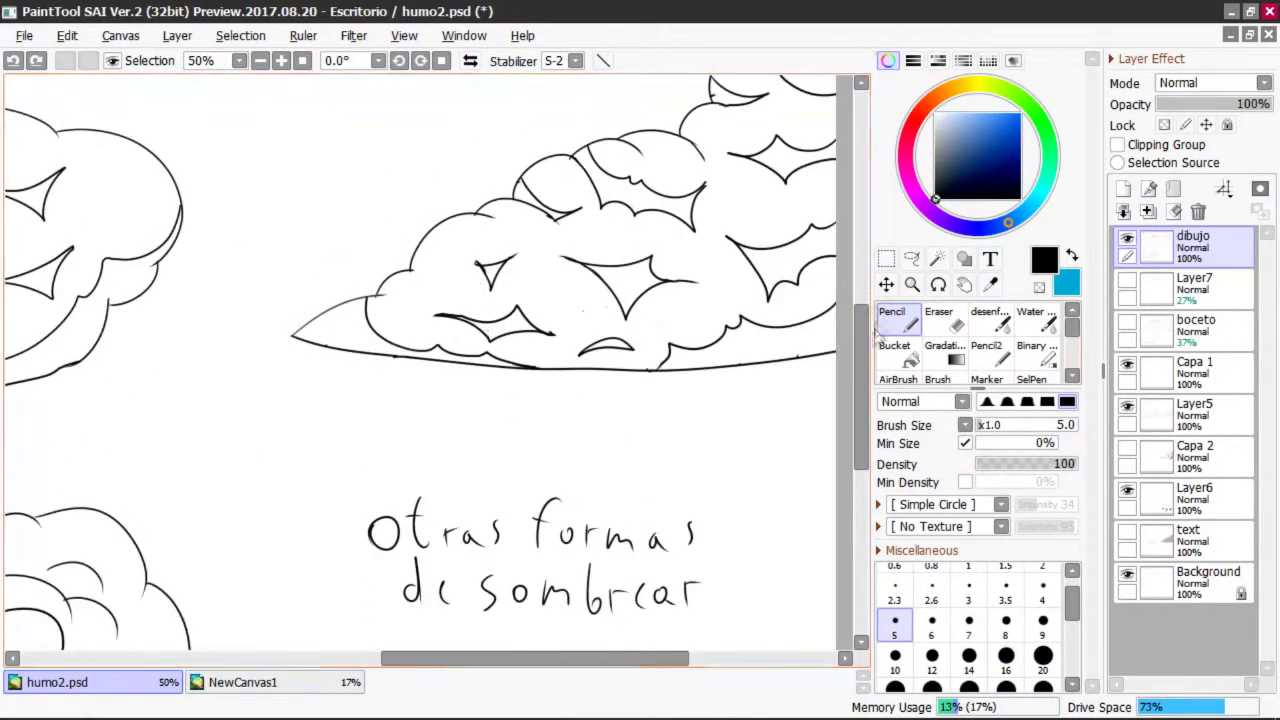
pyautogui.moveTo(858, 347); pyautogui.dragTo(858, 283)
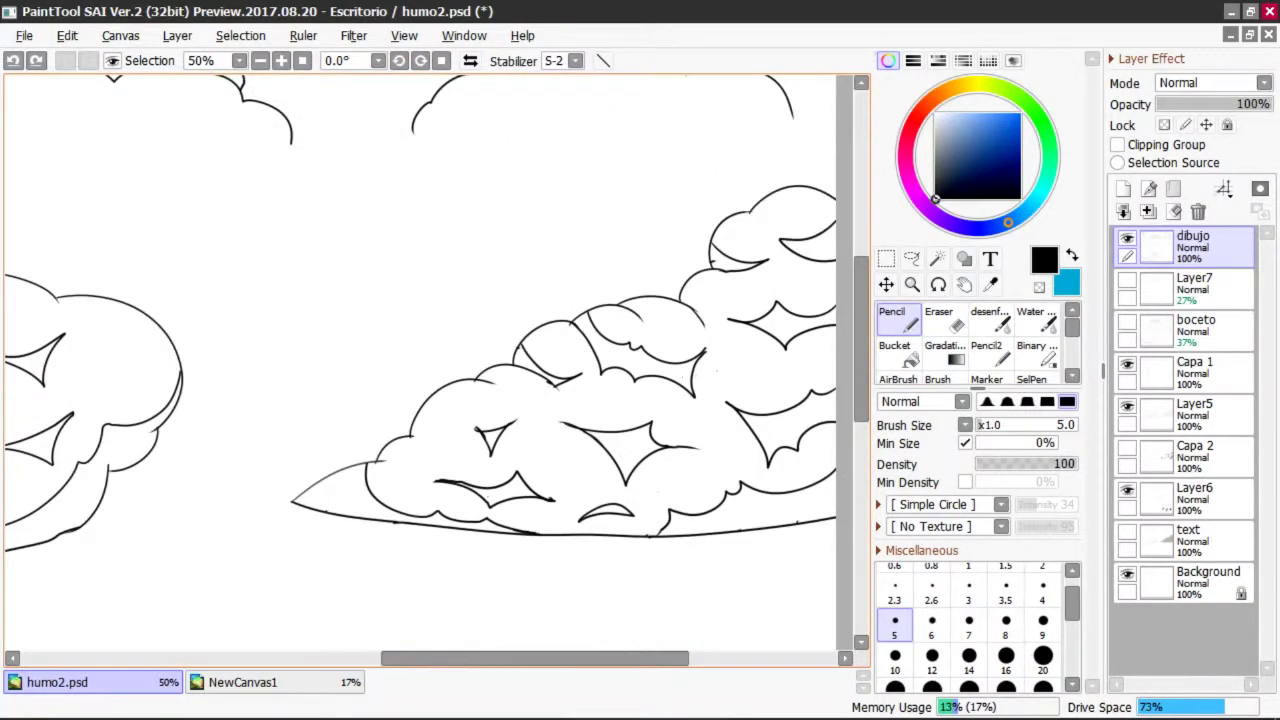
pyautogui.moveTo(864, 336); pyautogui.dragTo(862, 469)
pyautogui.moveTo(505, 658); pyautogui.dragTo(475, 660)
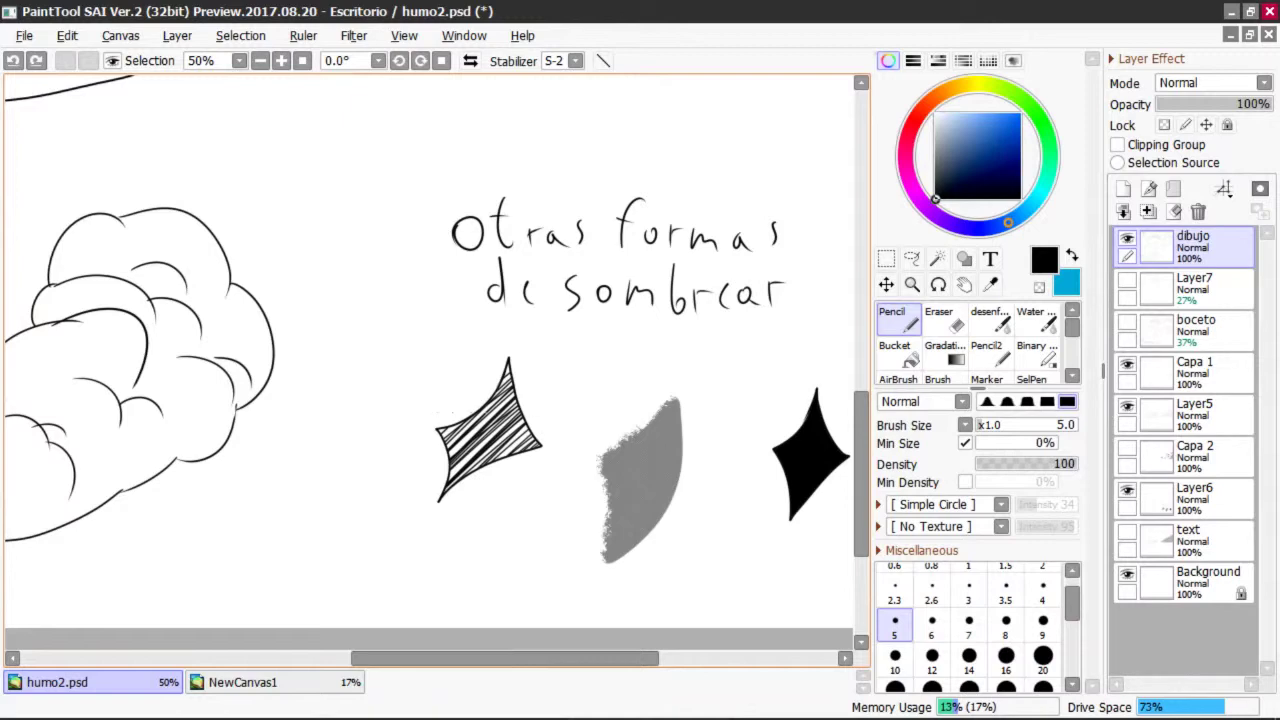
pyautogui.moveTo(862, 470); pyautogui.dragTo(862, 455)
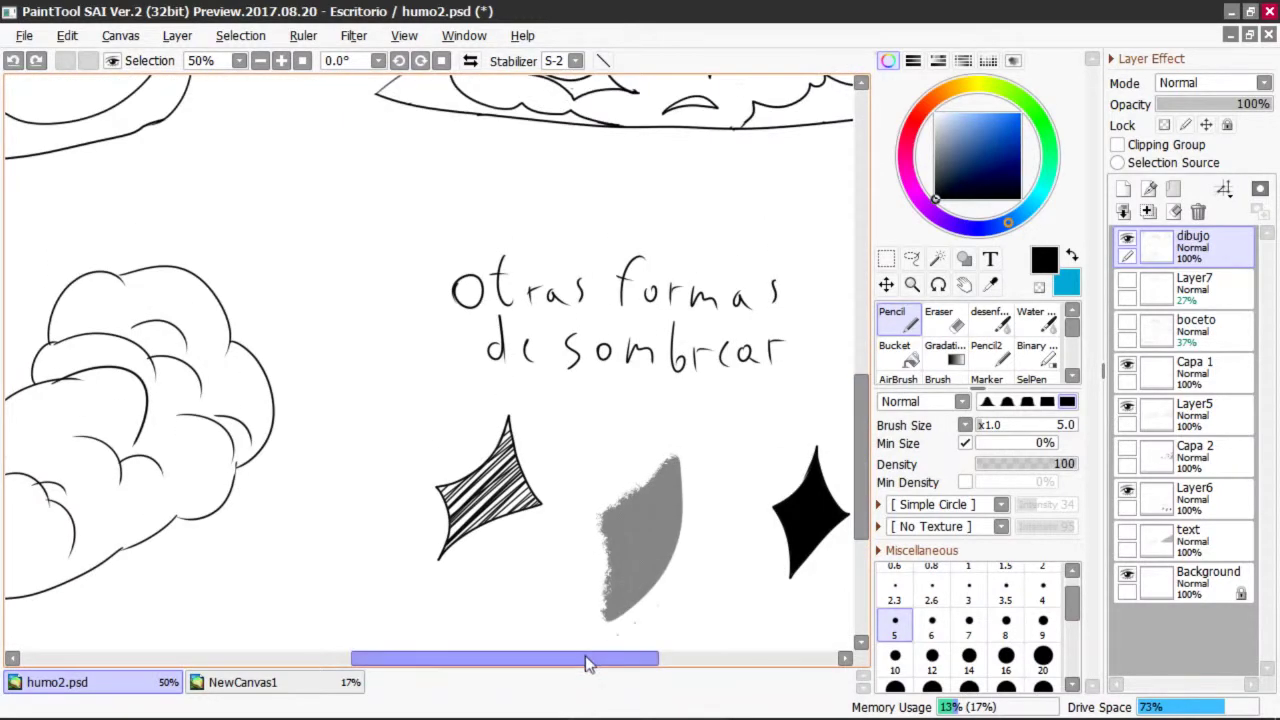
pyautogui.moveTo(586, 659); pyautogui.dragTo(626, 659)
# - Try filling the right plume's inner contour shapes and base shadow with solid black using the Bucket
pyautogui.click(900, 352)
pyautogui.moveTo(861, 430); pyautogui.dragTo(861, 385)
pyautogui.click(737, 258)
pyautogui.moveTo(858, 332); pyautogui.dragTo(858, 287)
pyautogui.click(761, 304)
pyautogui.click(600, 322)
pyautogui.click(615, 228)
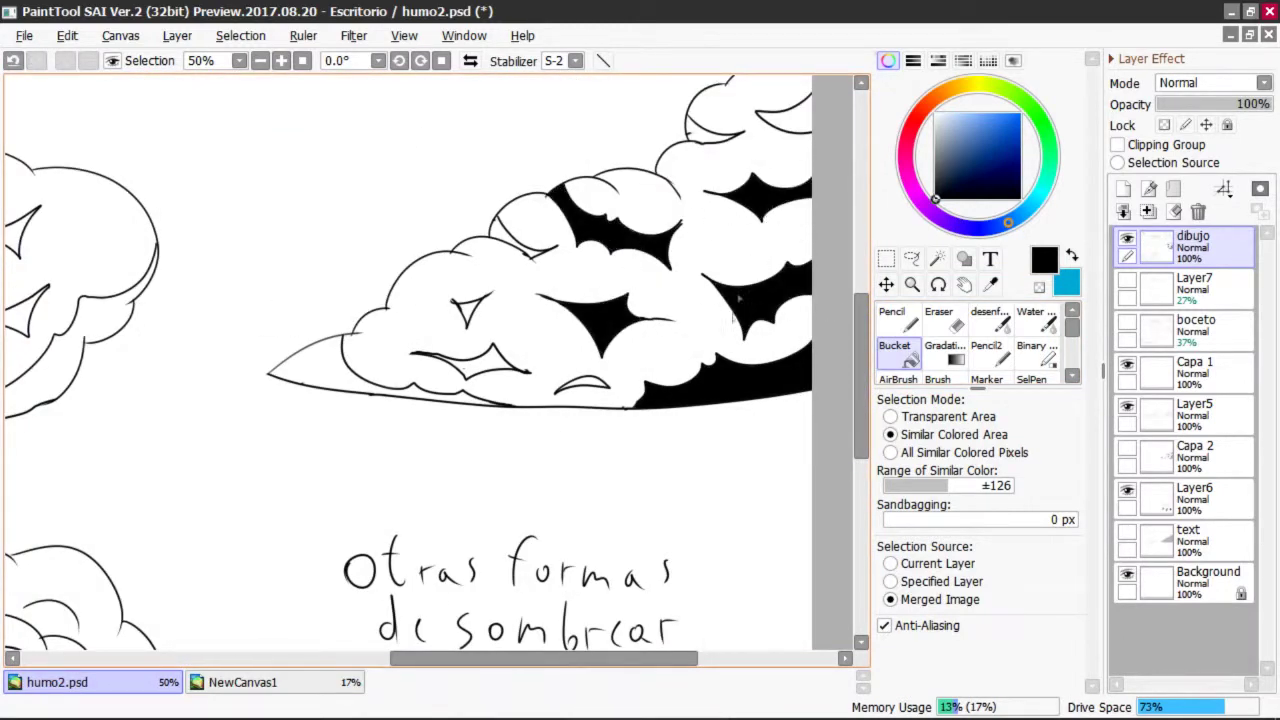
pyautogui.hotkey('ctrl', 'z')
pyautogui.hotkey('ctrl', 'z')
pyautogui.hotkey('ctrl', 'z')
pyautogui.hotkey('ctrl', 'z')
pyautogui.hotkey('ctrl', 'z')
# - Try selecting the right plume's base shadow area with the Magic Wand for Pencil hatching
pyautogui.moveTo(858, 398); pyautogui.dragTo(856, 466)
pyautogui.press('n')
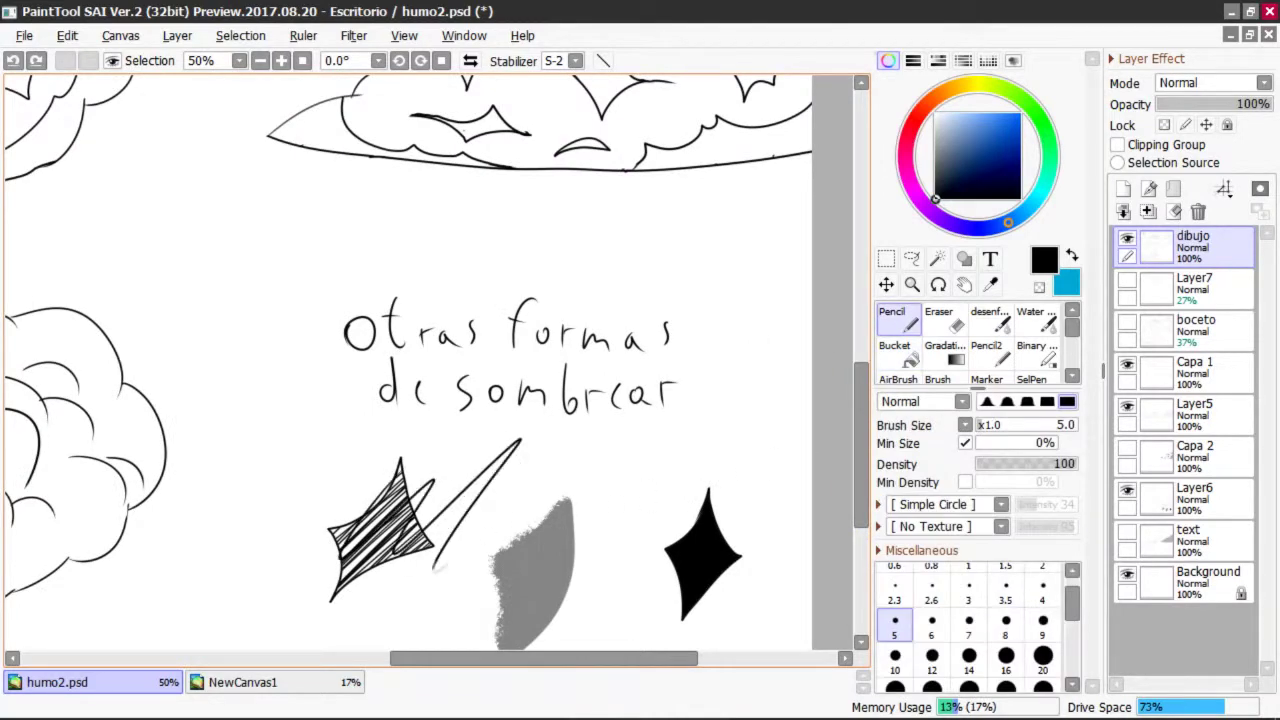
pyautogui.moveTo(858, 445); pyautogui.dragTo(858, 342)
pyautogui.press('w')
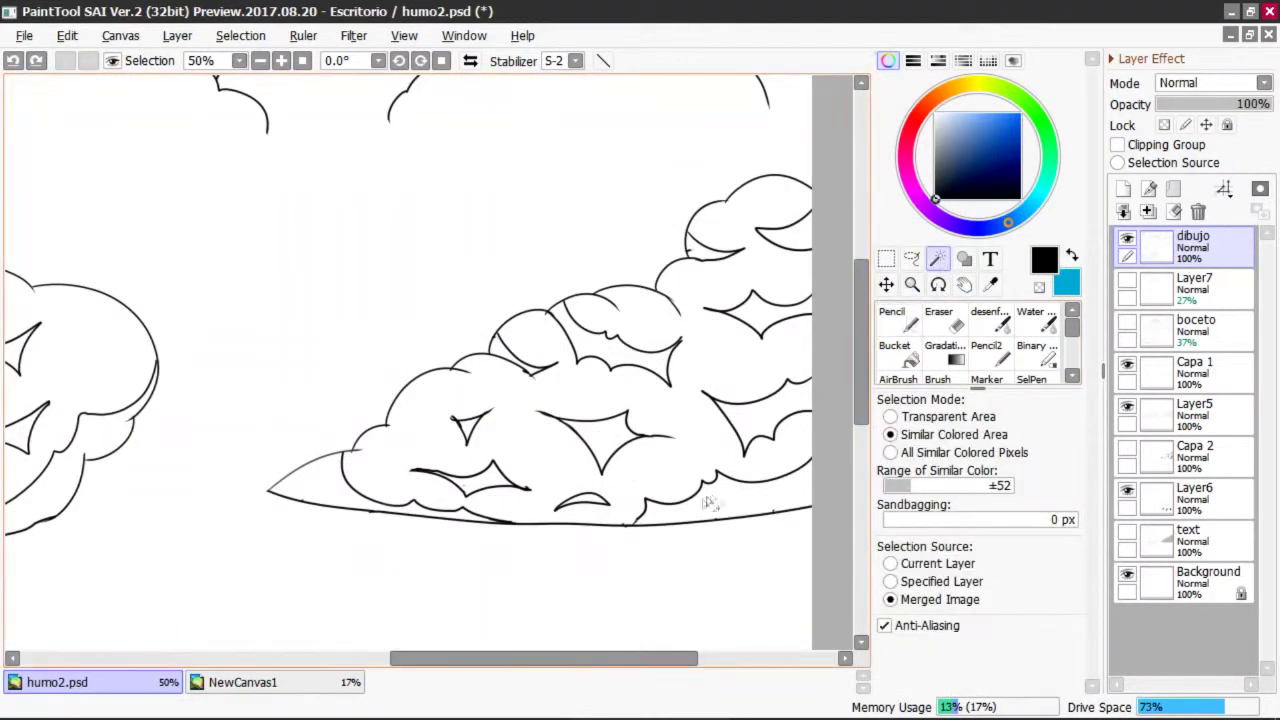
pyautogui.click(719, 500)
pyautogui.press('n')
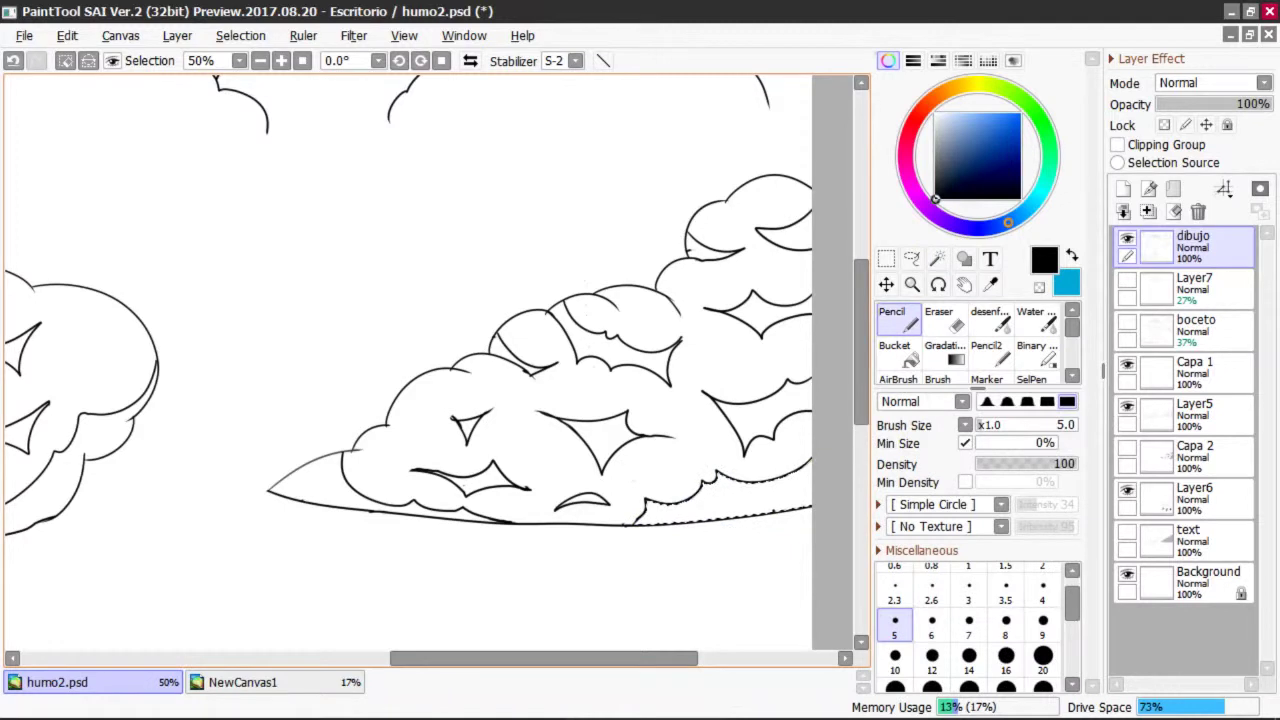
pyautogui.hotkey('ctrl', 'z')
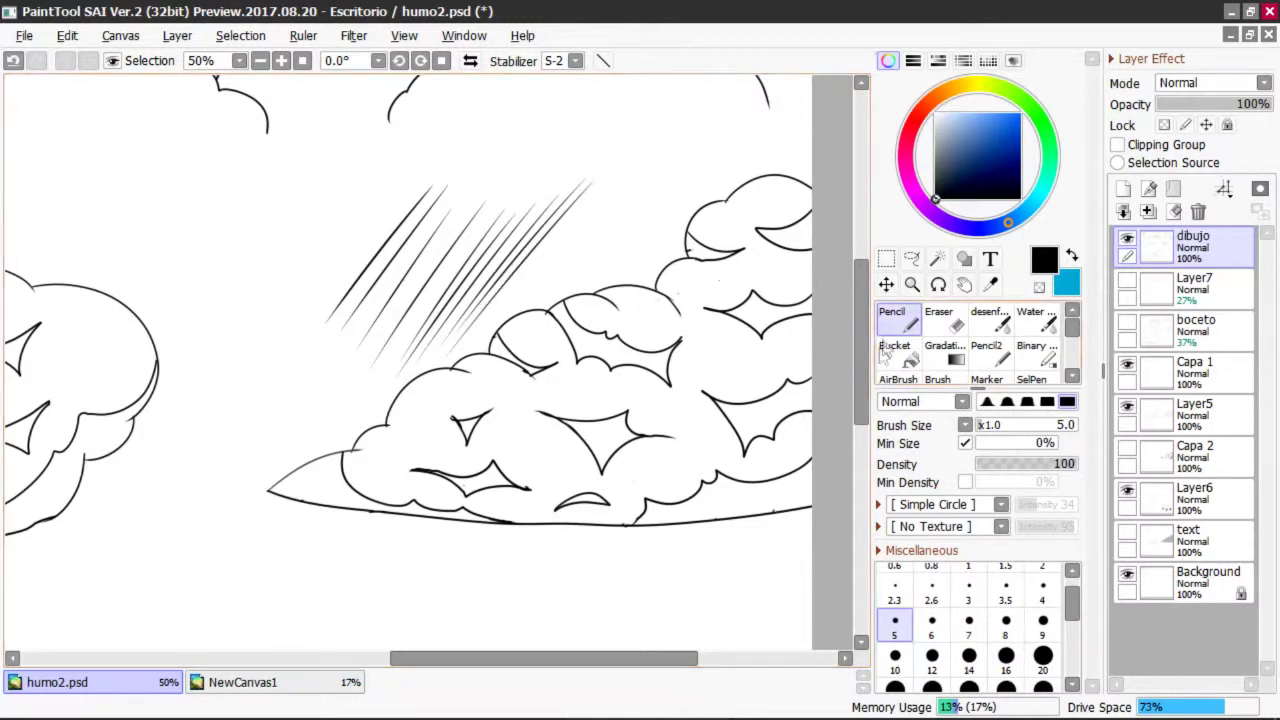
# - Undo the diagonal hatch strokes drawn above the right plume
pyautogui.hotkey('ctrl', 'z')
pyautogui.hotkey('ctrl', 'z')
pyautogui.hotkey('ctrl', 'z')
pyautogui.hotkey('ctrl', 'z')
pyautogui.hotkey('ctrl', 'z')
pyautogui.hotkey('ctrl', 'z')
pyautogui.hotkey('ctrl', 'z')
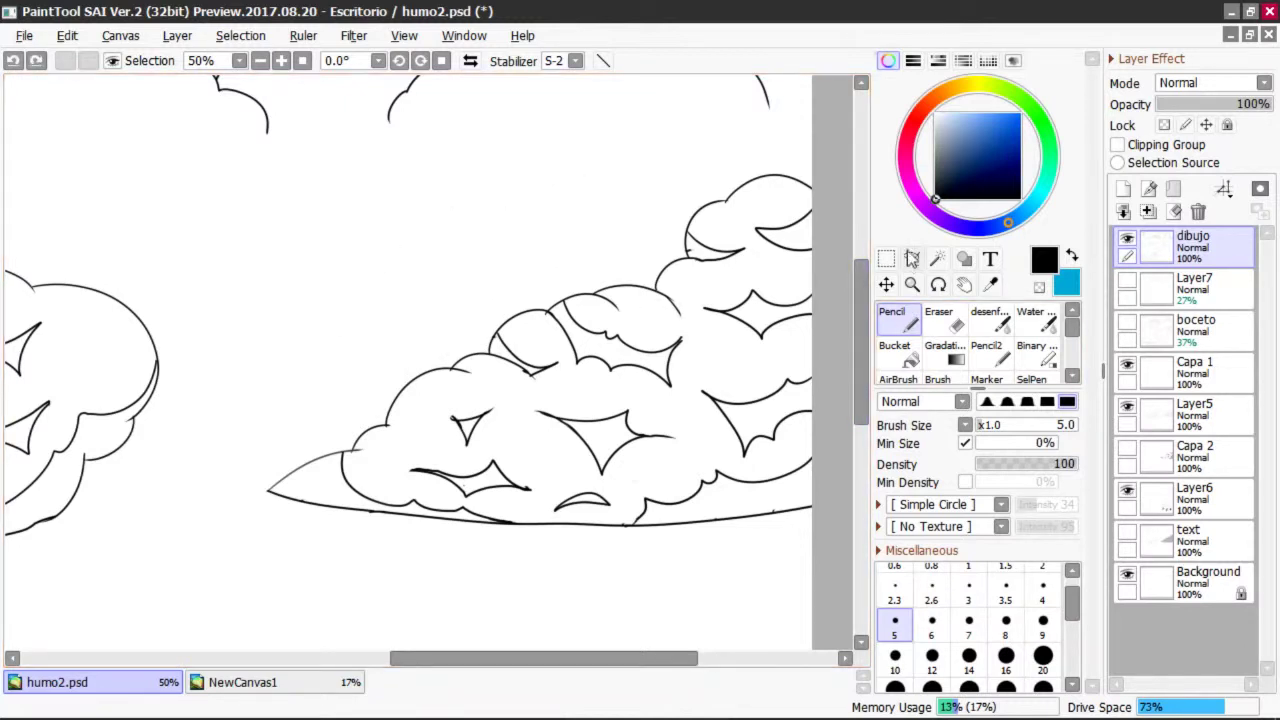
# - Try selecting the right plume's base shadow and inner contour shapes with the Magic Wand for Pencil shading, and clear the selection
pyautogui.click(937, 258)
pyautogui.click(703, 515)
pyautogui.click(601, 445)
pyautogui.click(763, 415)
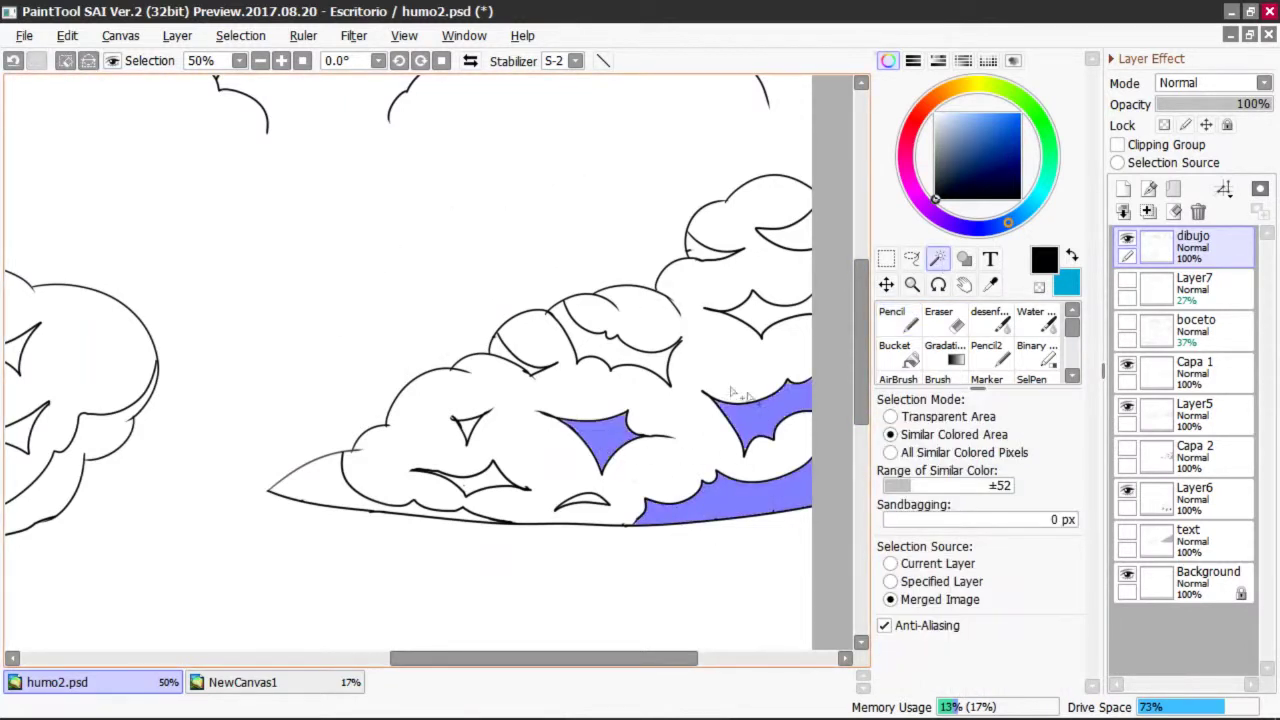
pyautogui.click(602, 352)
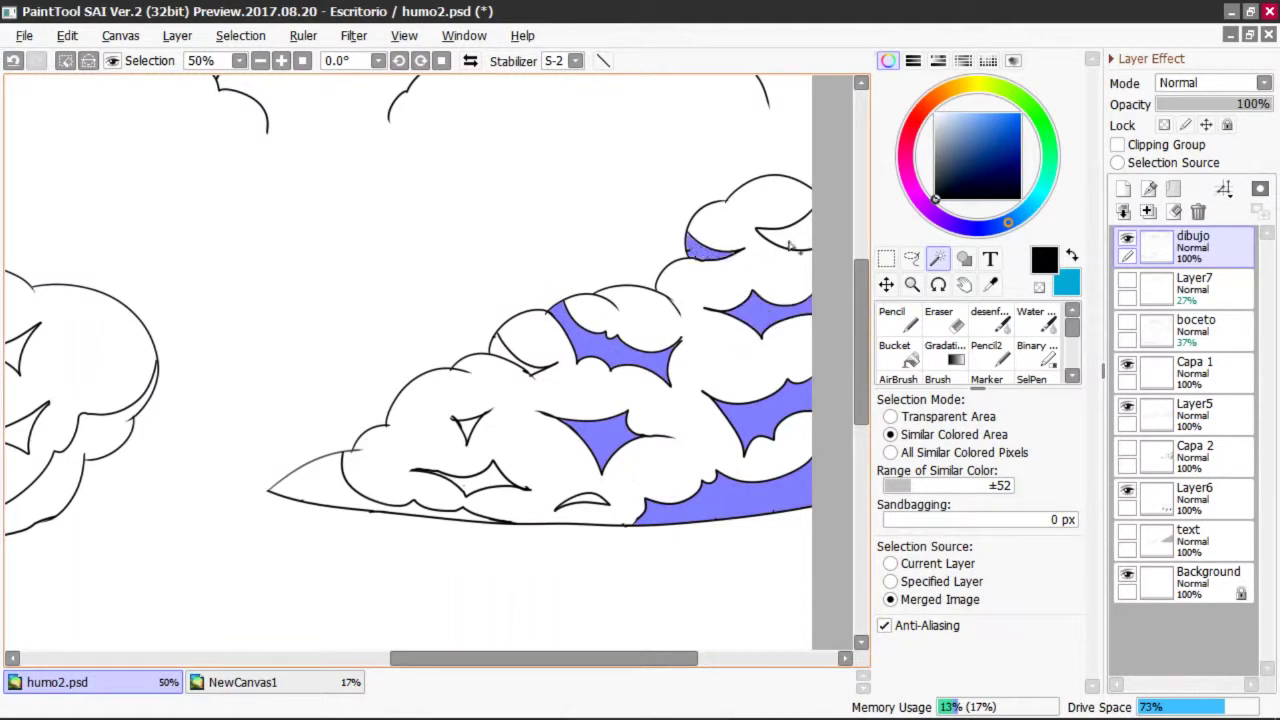
pyautogui.press('n')
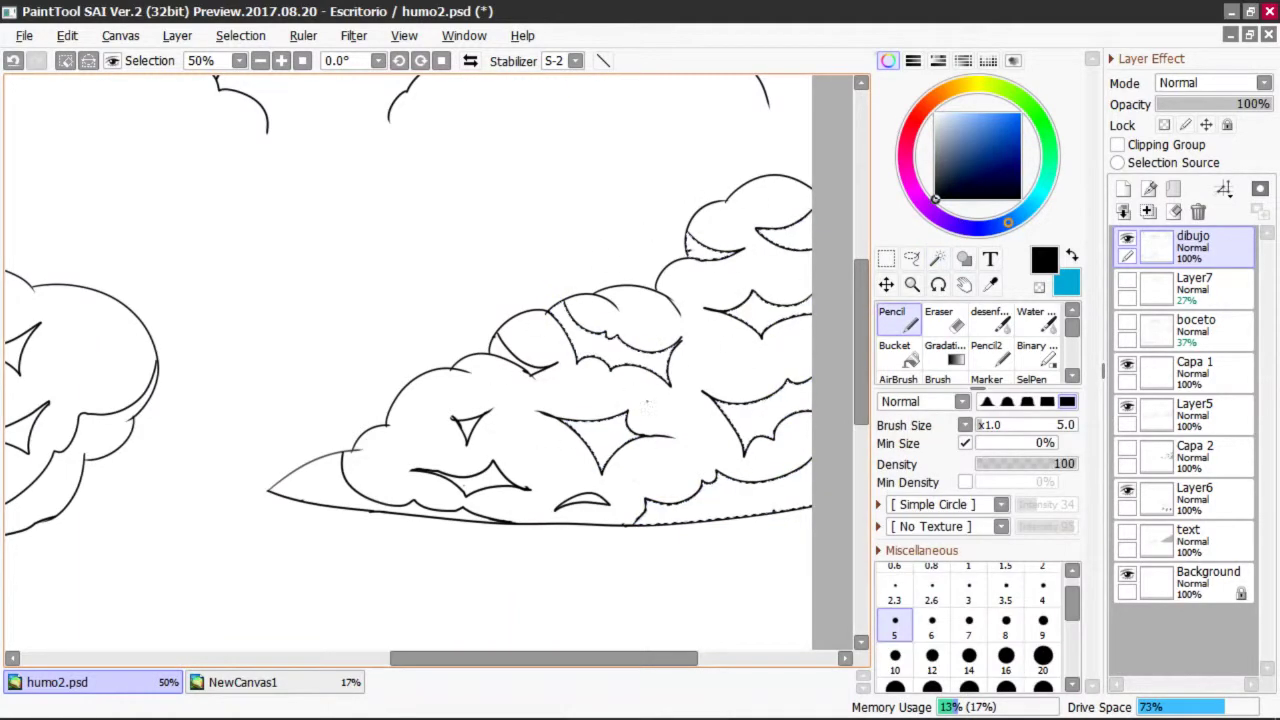
pyautogui.moveTo(865, 347); pyautogui.dragTo(866, 360)
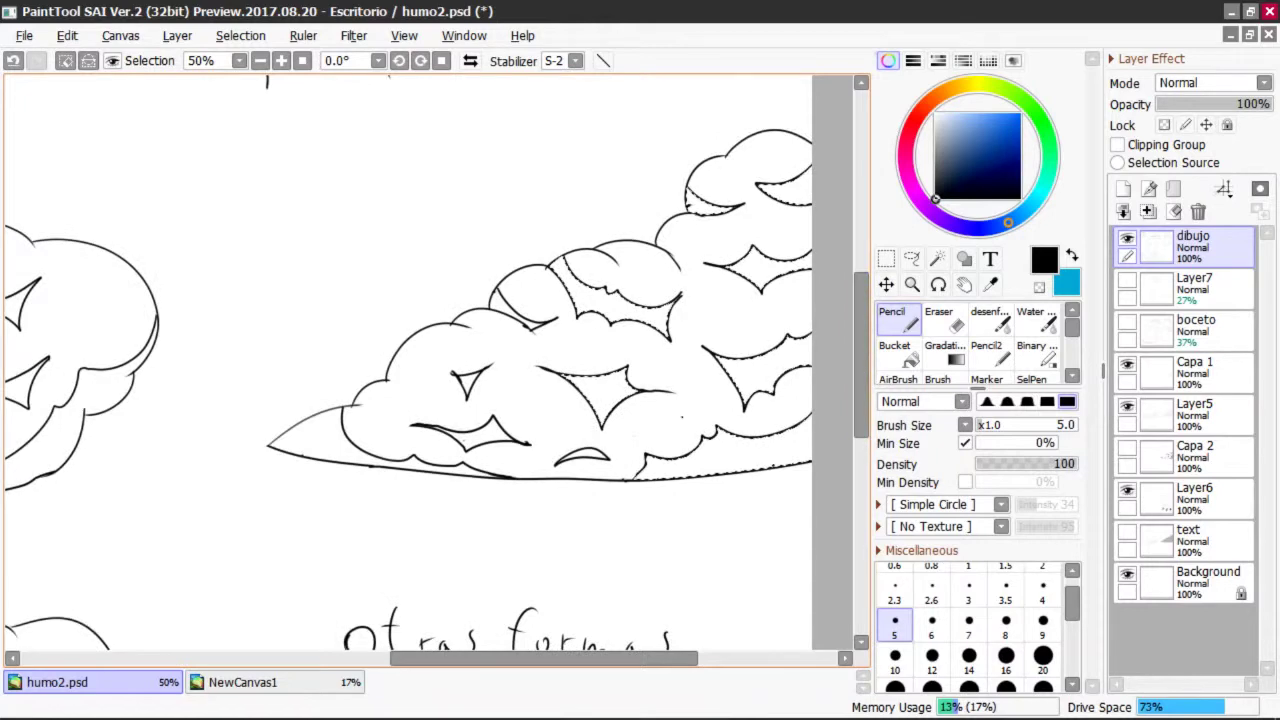
pyautogui.click(886, 259)
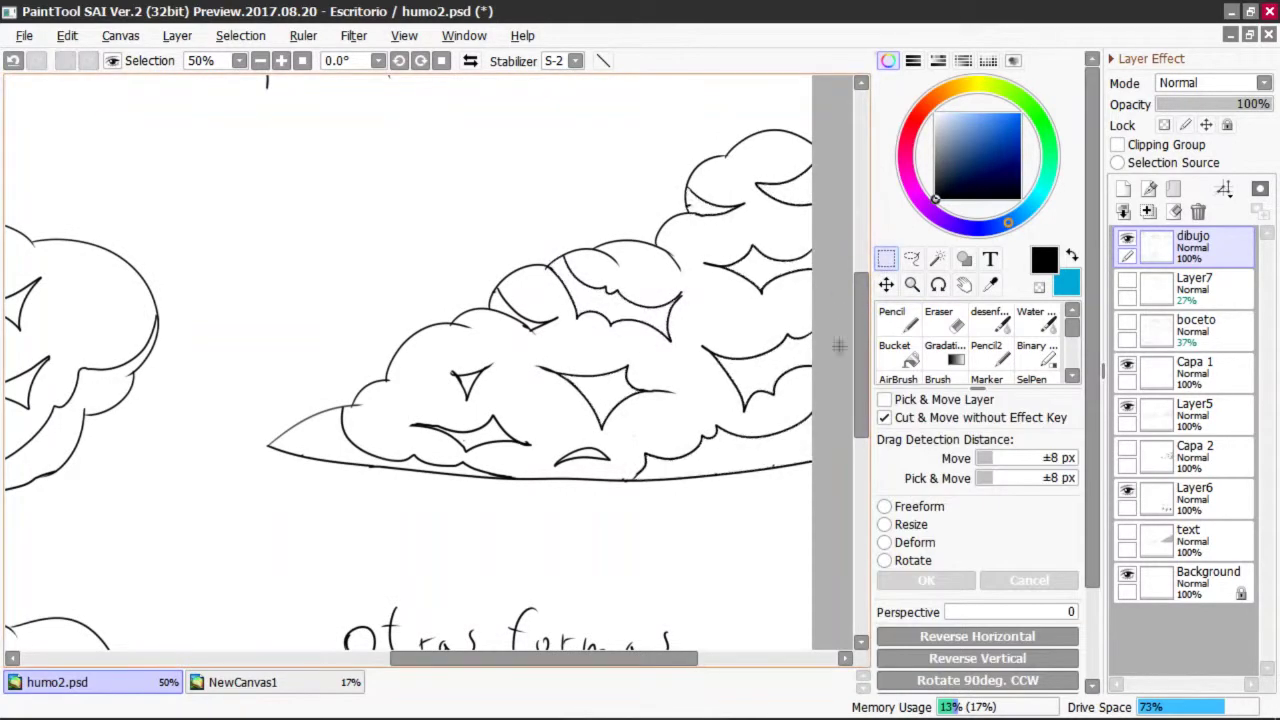
# - Try hatching the right plume's Magic Wand-selected base shadow with diagonal Pencil strokes at brush size 5
pyautogui.click(937, 259)
pyautogui.click(722, 476)
pyautogui.press('n')
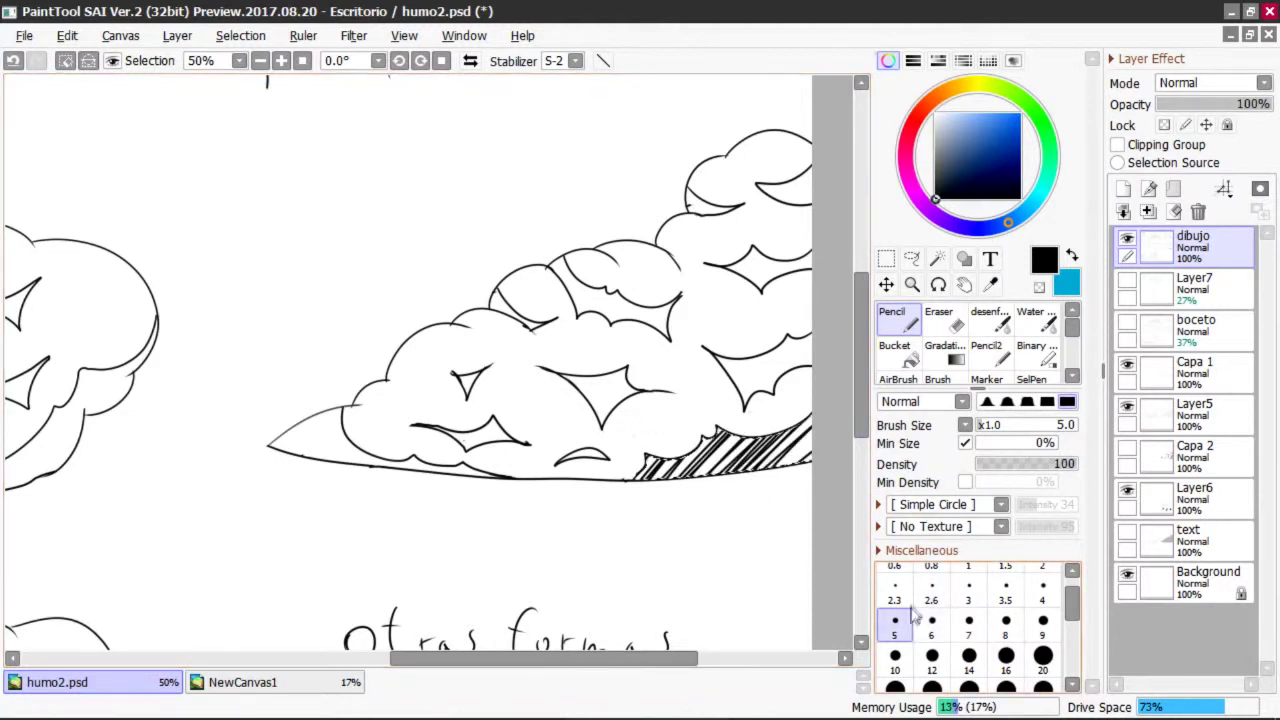
# - Try finer diagonal hatching in the base shadow with a 1.5 Pencil, undo the strokes and clear the selection
pyautogui.click(1005, 572)
pyautogui.hotkey('ctrl', 'z')
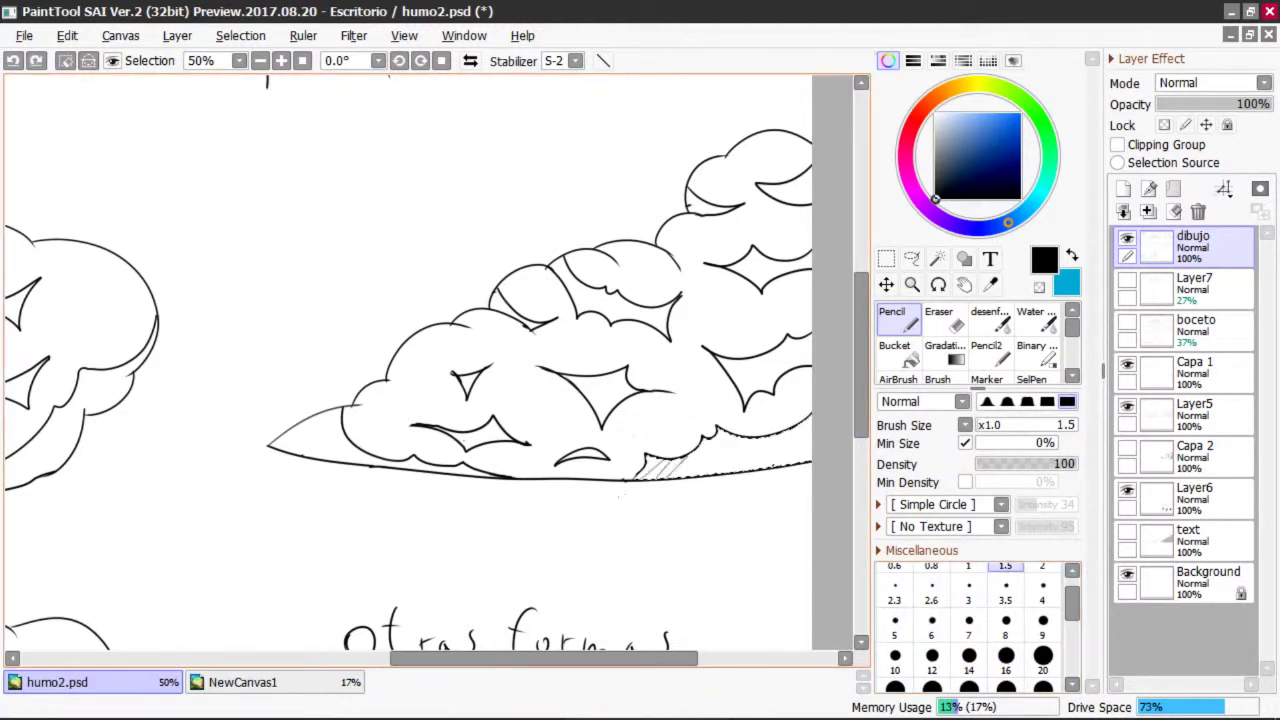
pyautogui.moveTo(760, 438); pyautogui.dragTo(724, 475)
pyautogui.hotkey('ctrl', 'z')
pyautogui.moveTo(866, 371); pyautogui.dragTo(861, 447)
pyautogui.click(885, 262)
pyautogui.hotkey('ctrl', 'd')
# - Show the gradient shading layer Capa 2 and hide the inner contour layer Layer5
pyautogui.click(937, 259)
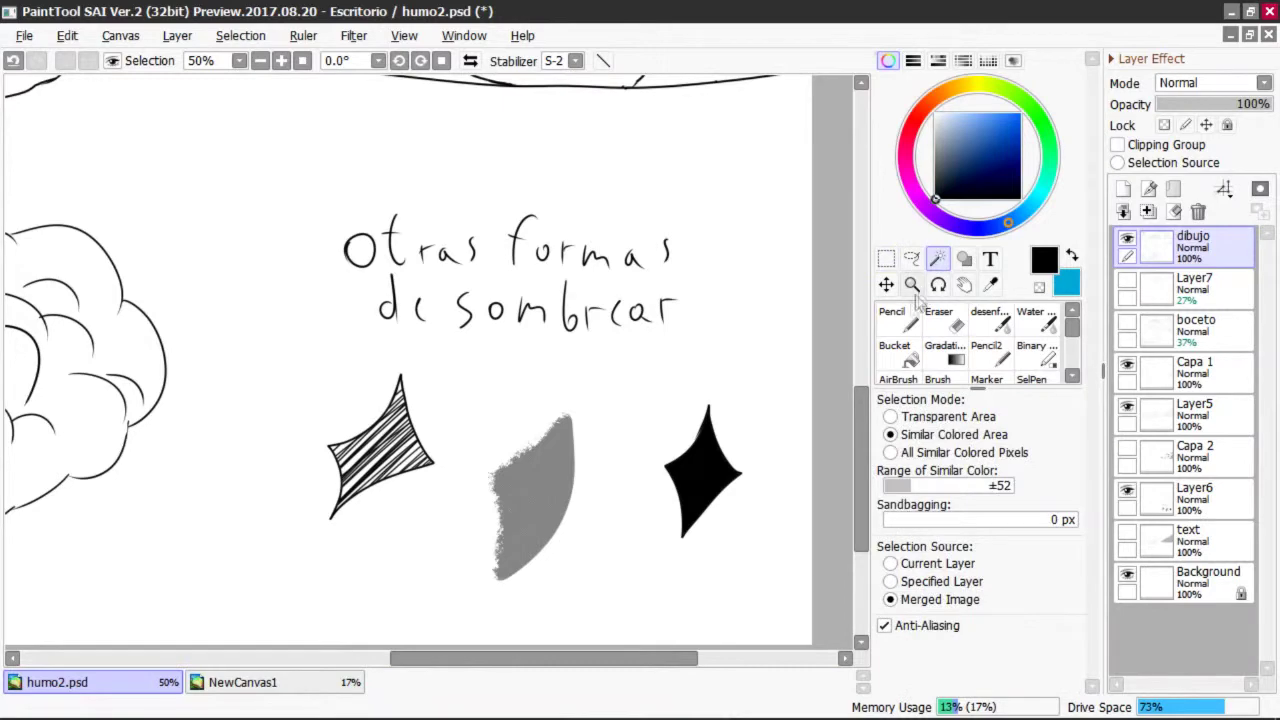
pyautogui.scroll(1, 852, 418)
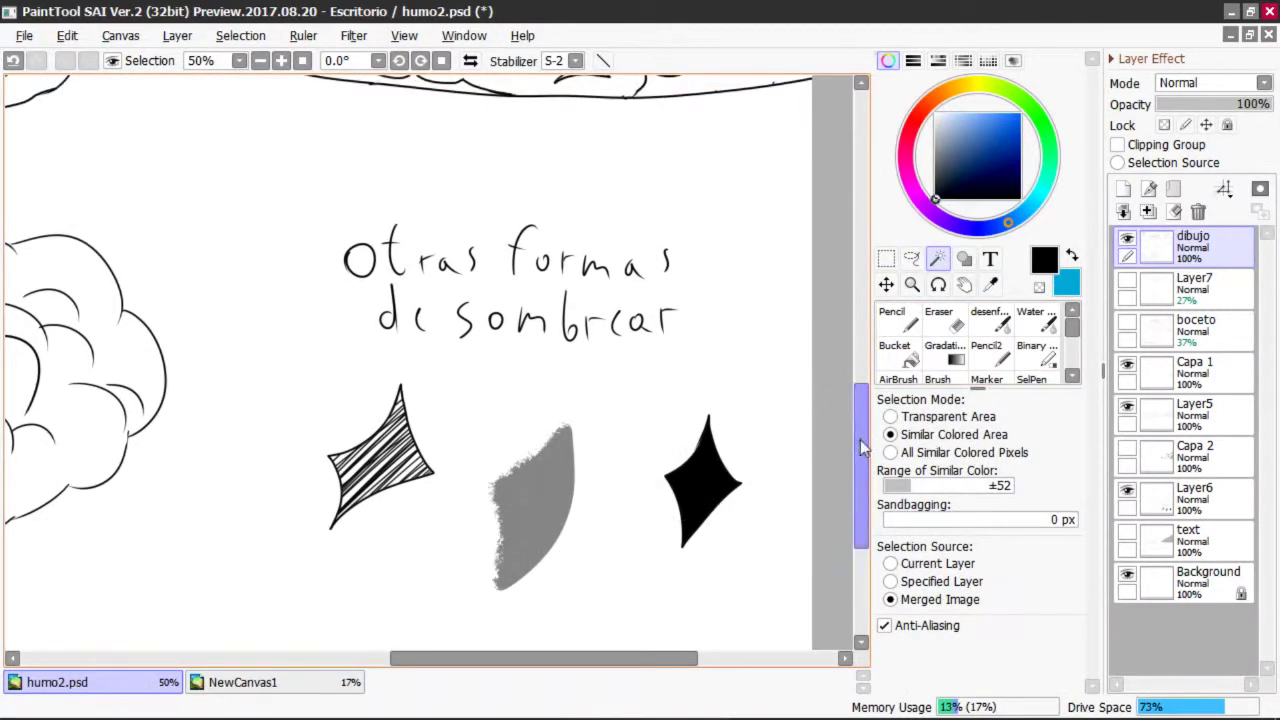
pyautogui.scroll(1, 855, 443)
pyautogui.moveTo(852, 443); pyautogui.dragTo(860, 356)
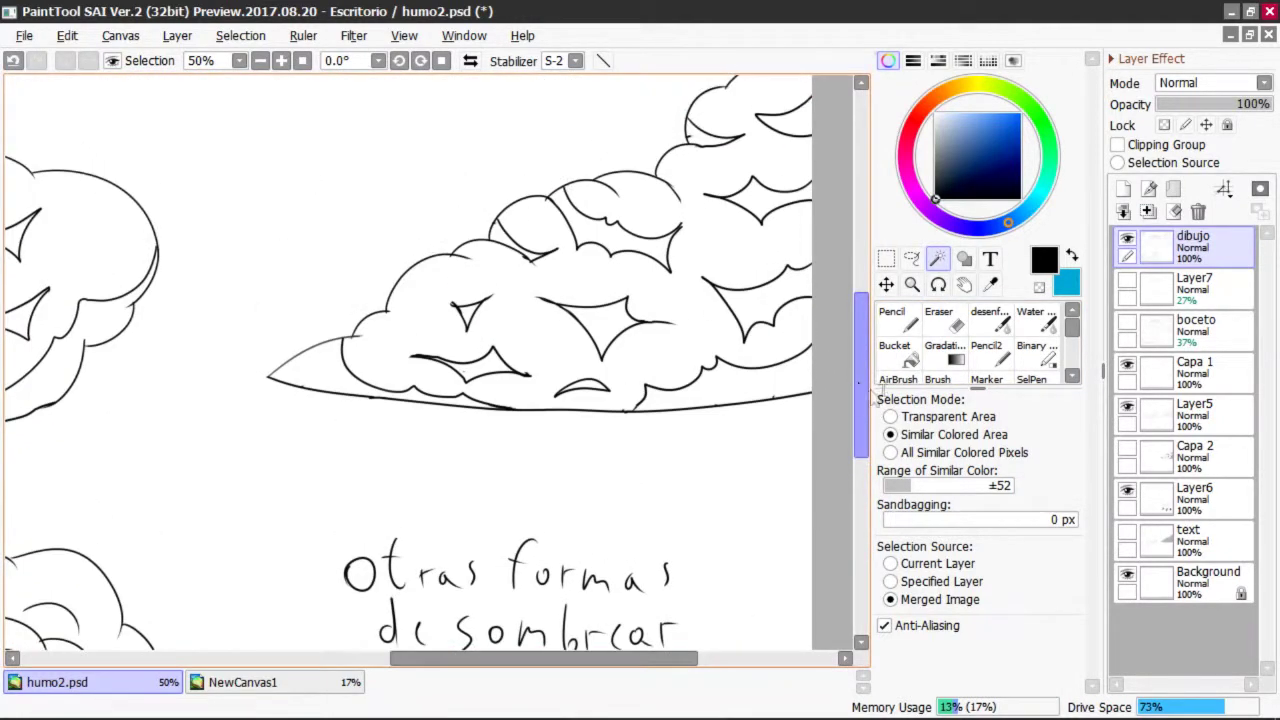
pyautogui.click(1127, 451)
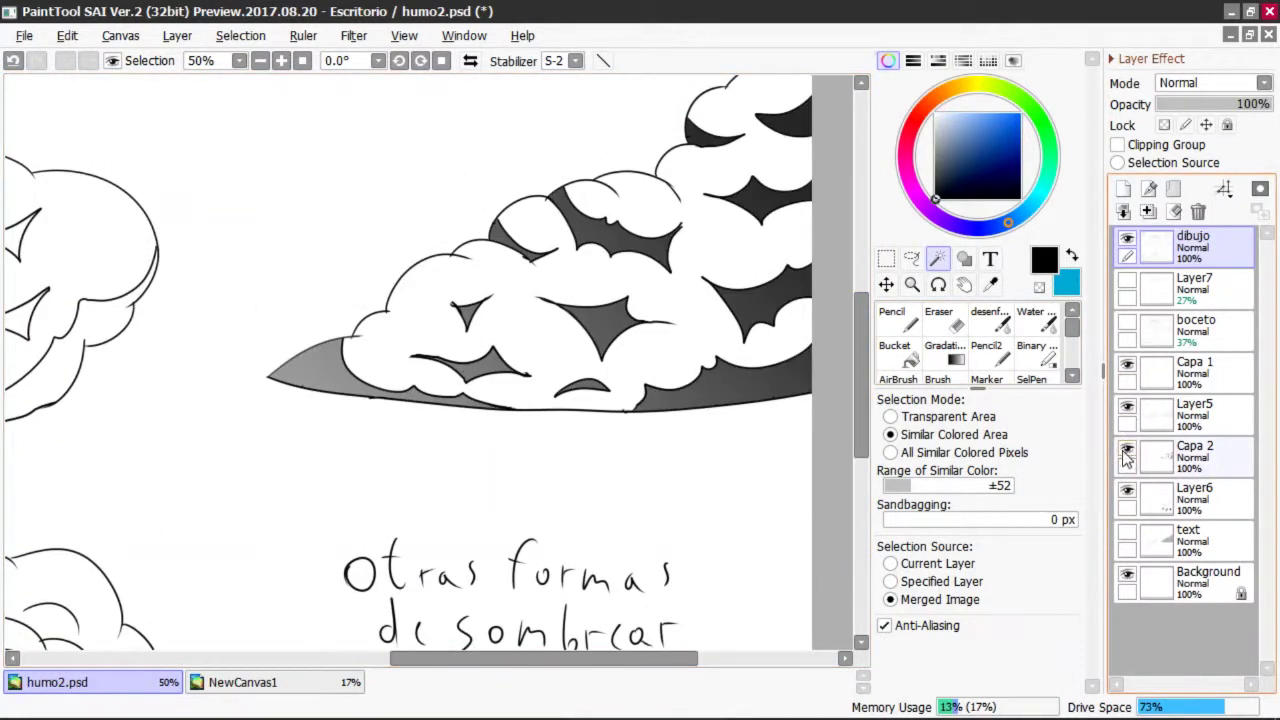
pyautogui.click(1127, 409)
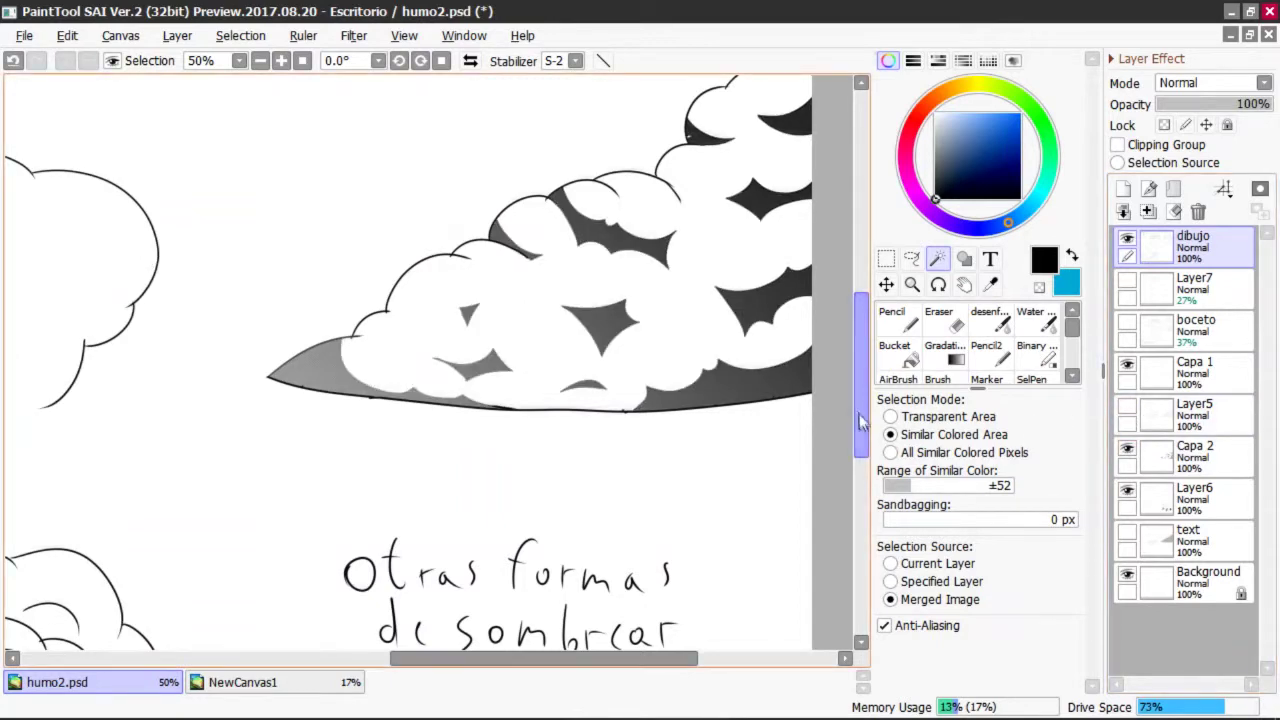
# - Compare the textured gray shading example with the gradient shadows along the right plume's base
pyautogui.scroll(-3, 586, 380)
pyautogui.scroll(-3, 582, 568)
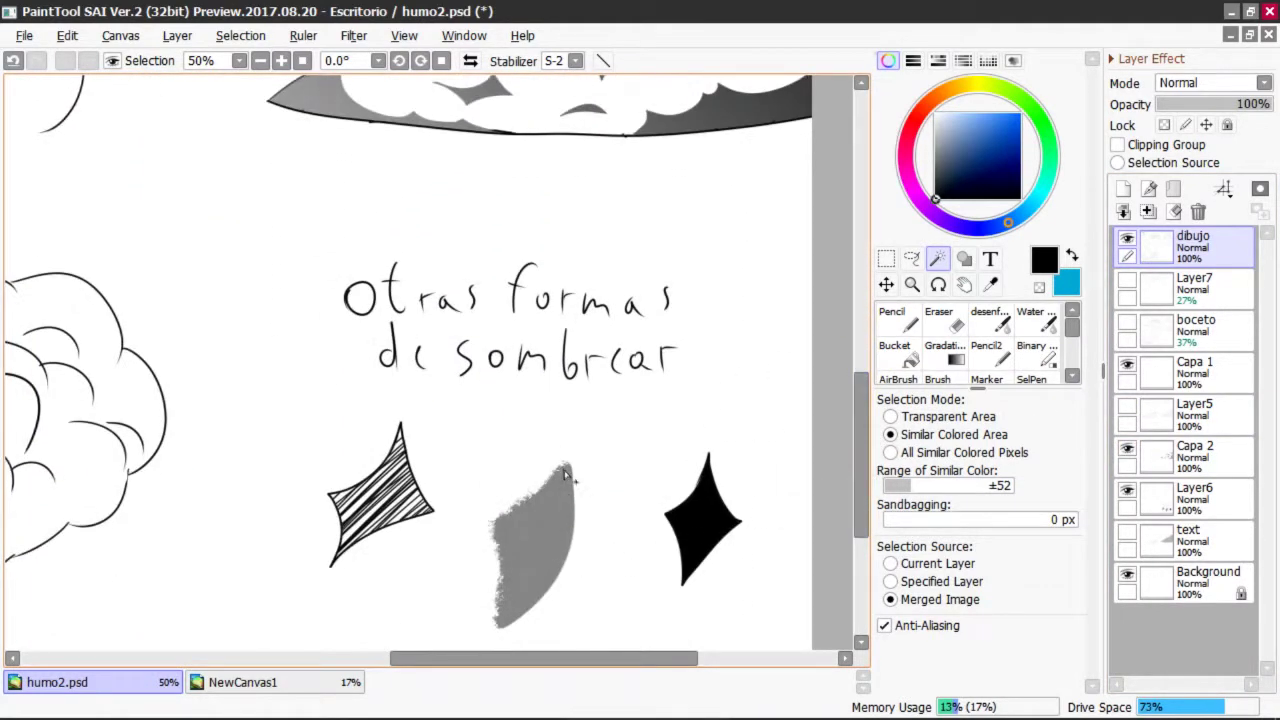
pyautogui.press('n')
pyautogui.scroll(2, 857, 455)
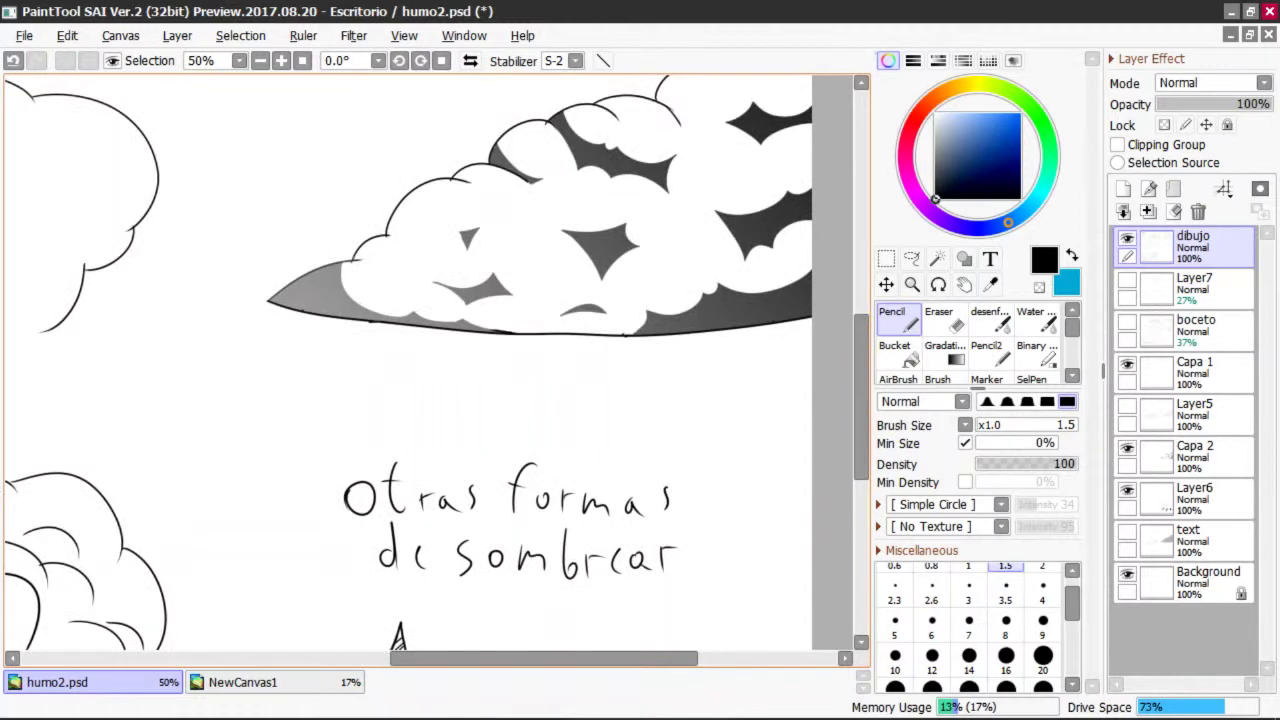
pyautogui.scroll(1, 814, 335)
pyautogui.moveTo(857, 370); pyautogui.dragTo(857, 350)
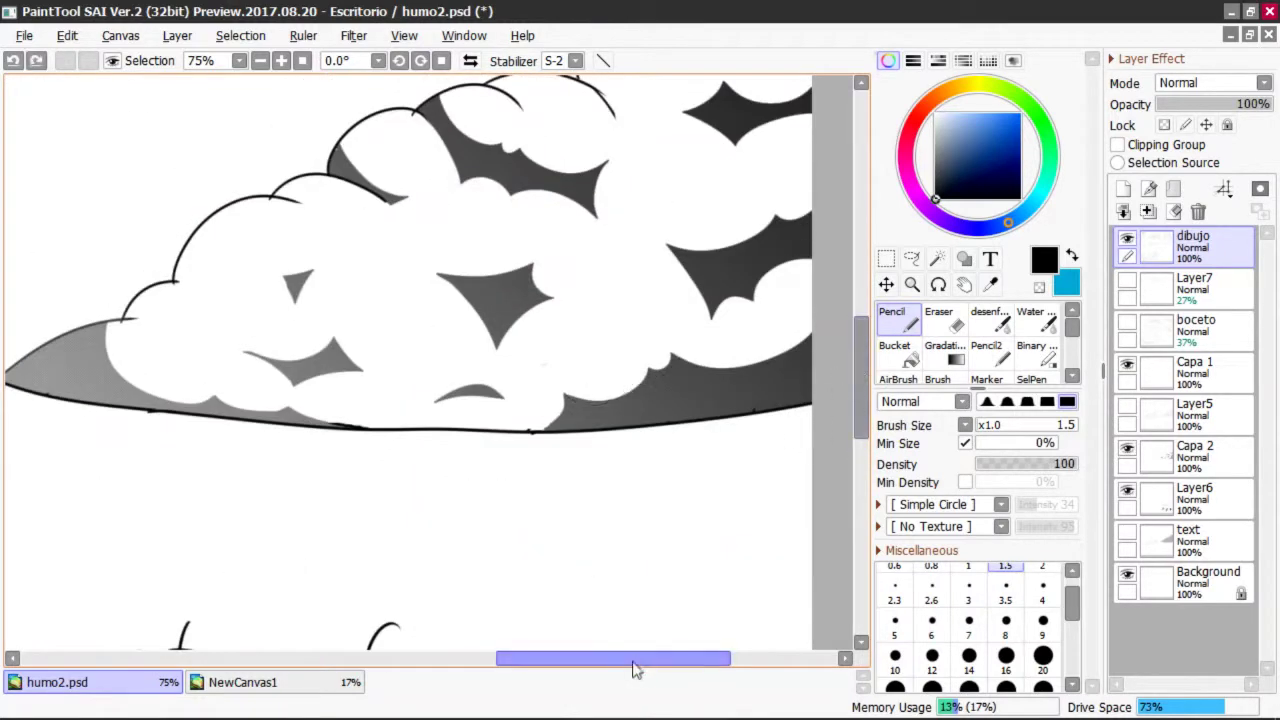
pyautogui.moveTo(634, 661); pyautogui.dragTo(651, 661)
pyautogui.hotkey('ctrl', 'z')
# - Set the Eraser's brush shape to Acrylic with an intensity of 47
pyautogui.press('e')
pyautogui.scroll(1, 522, 470)
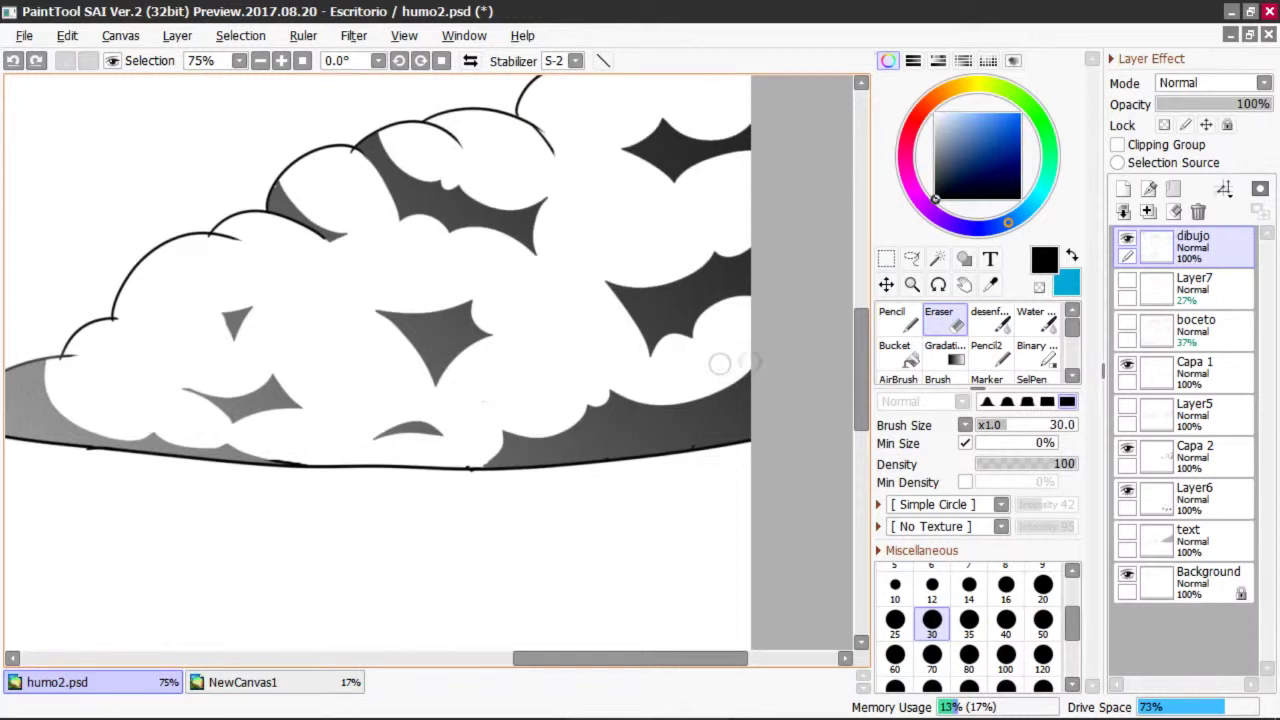
pyautogui.click(999, 508)
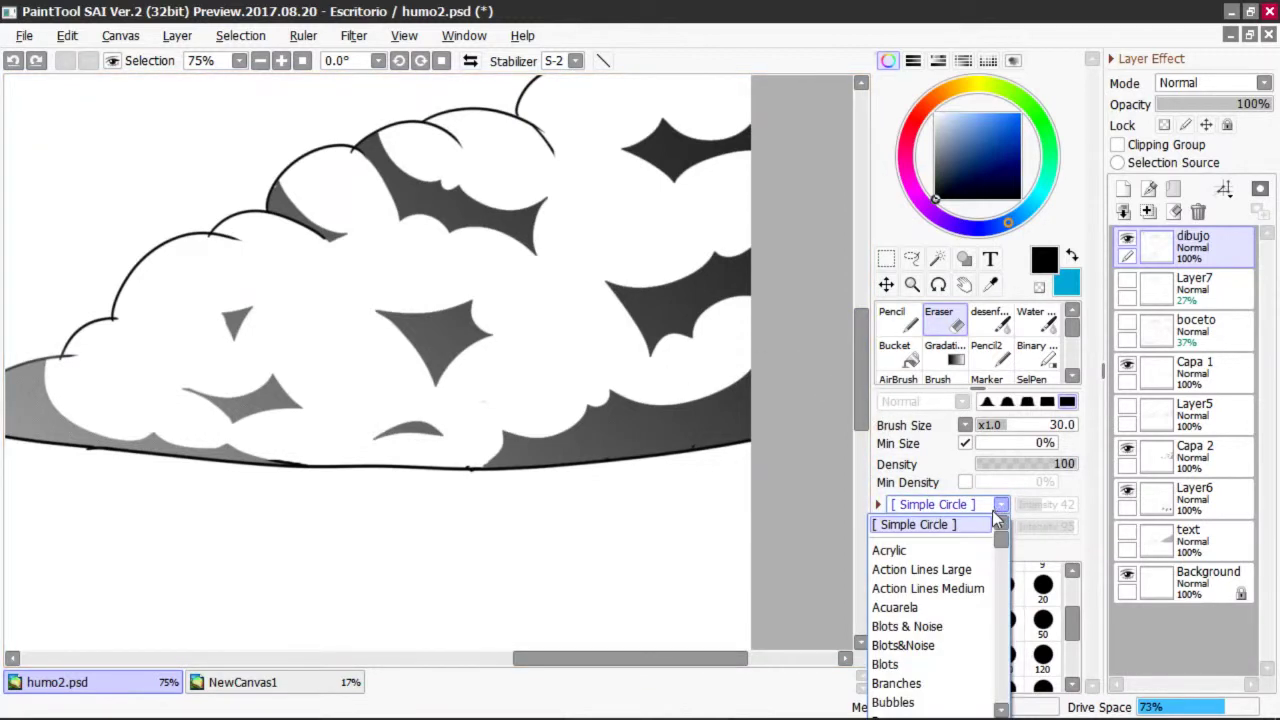
pyautogui.click(992, 508)
pyautogui.click(1000, 510)
pyautogui.click(888, 550)
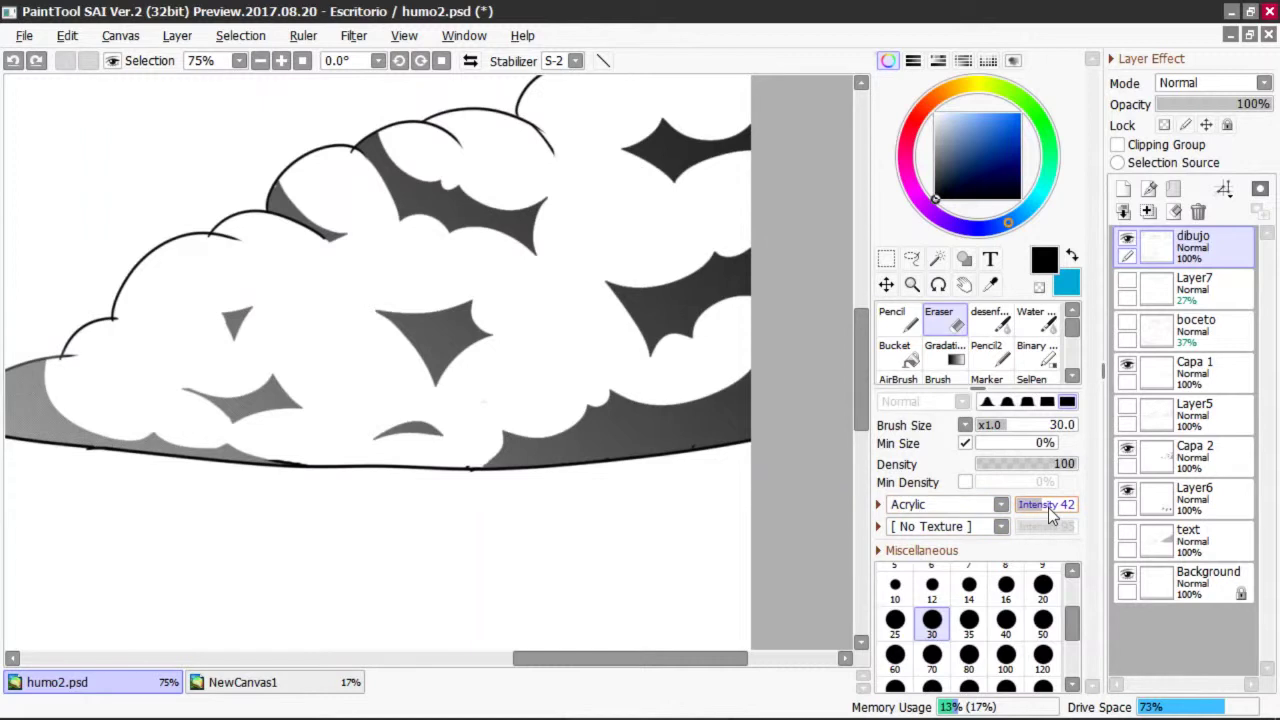
pyautogui.moveTo(1050, 512); pyautogui.dragTo(1048, 515)
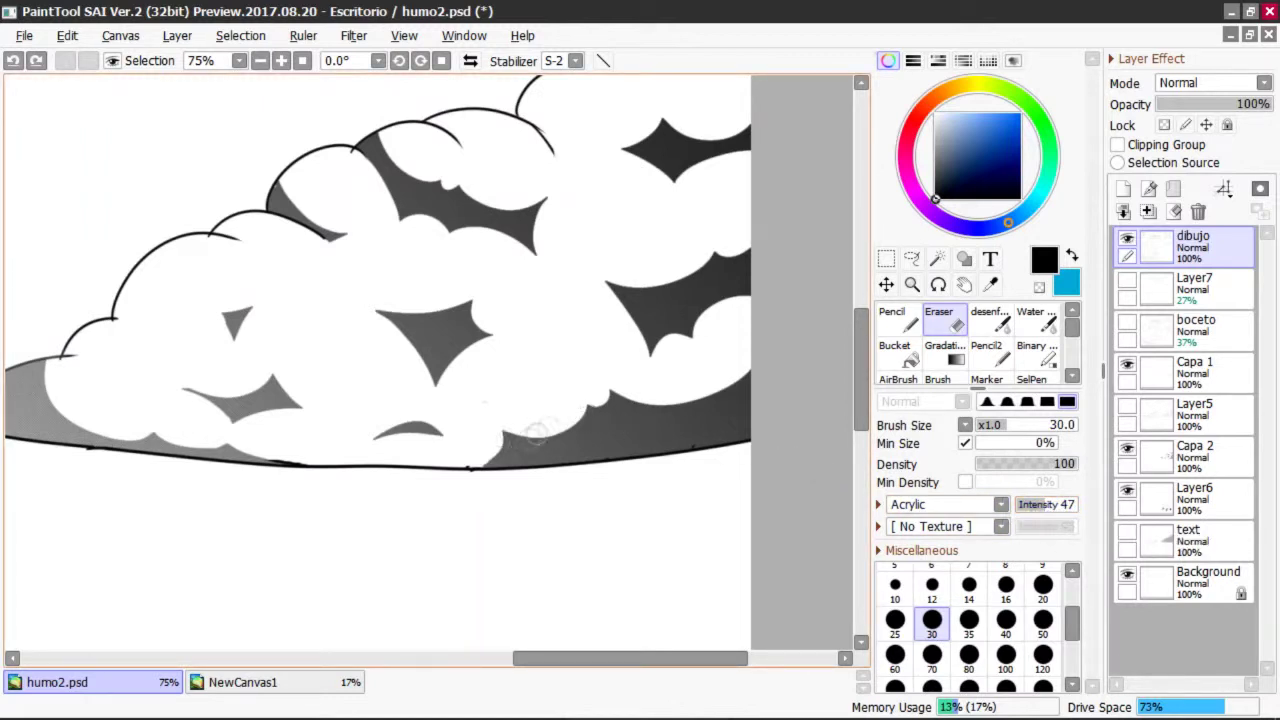
# - On layer Capa 2, roughen the upper edges of the base shadow and the large inner shape above it with the Acrylic Eraser
pyautogui.click(1128, 365)
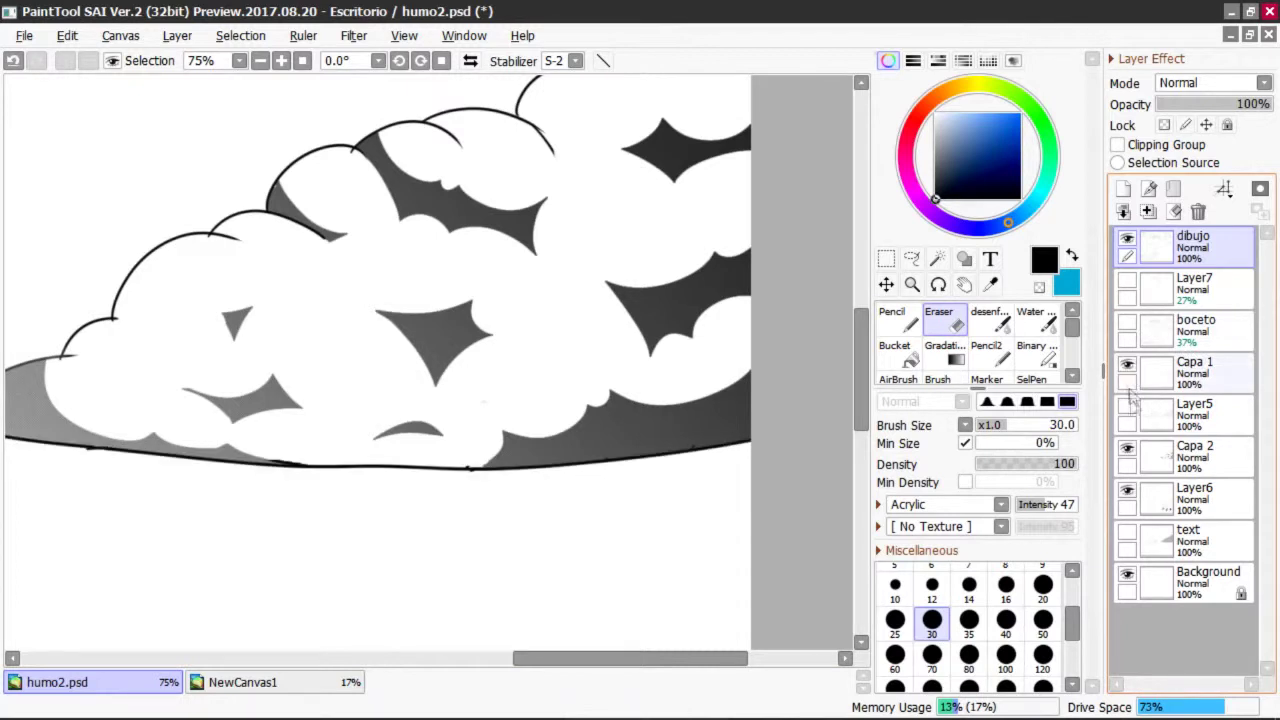
pyautogui.click(1195, 455)
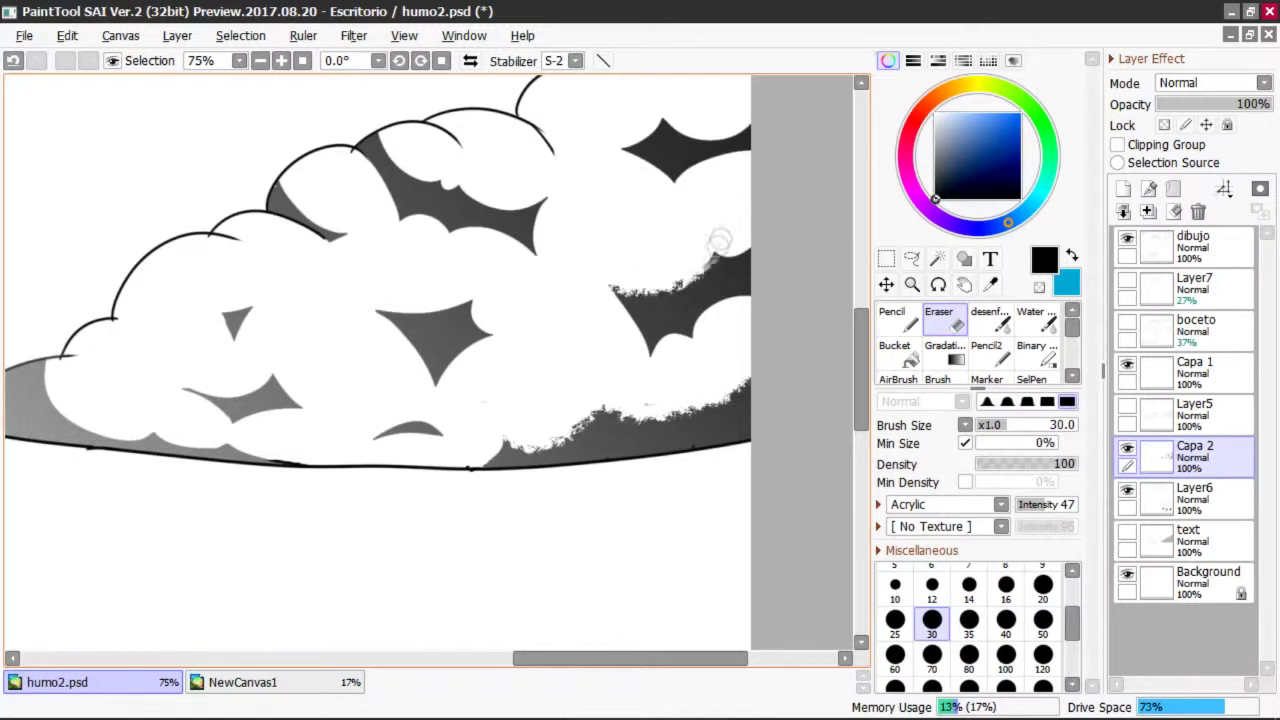
pyautogui.scroll(-1, 605, 468)
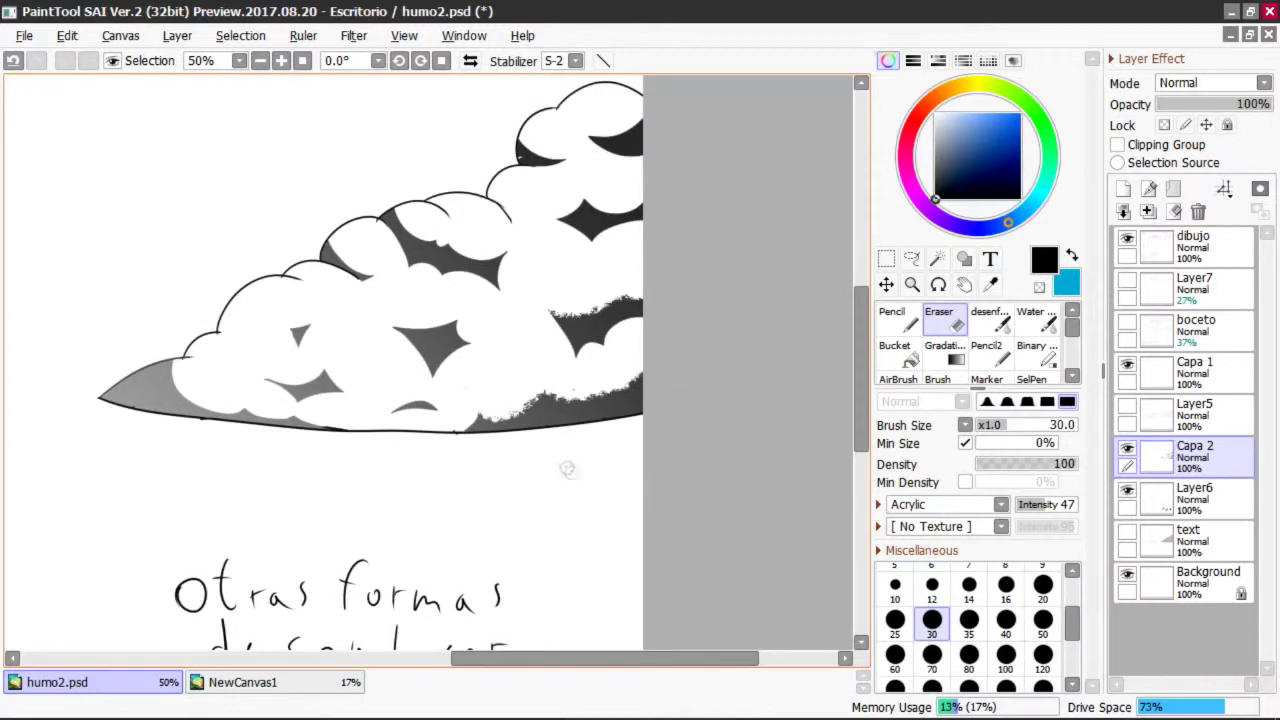
# - Examine the right plume's textured shading alongside the three shading examples and the curved plume on the canvas
pyautogui.scroll(1, 529, 416)
pyautogui.moveTo(643, 660); pyautogui.dragTo(600, 660)
pyautogui.scroll(-1, 602, 657)
pyautogui.moveTo(864, 370)
pyautogui.mouseDown()
pyautogui.moveTo(862, 471)
pyautogui.moveTo(840, 385)
pyautogui.moveTo(856, 364)
pyautogui.moveTo(855, 391)
pyautogui.moveTo(850, 358)
pyautogui.mouseUp()
pyautogui.moveTo(622, 665); pyautogui.dragTo(598, 688)
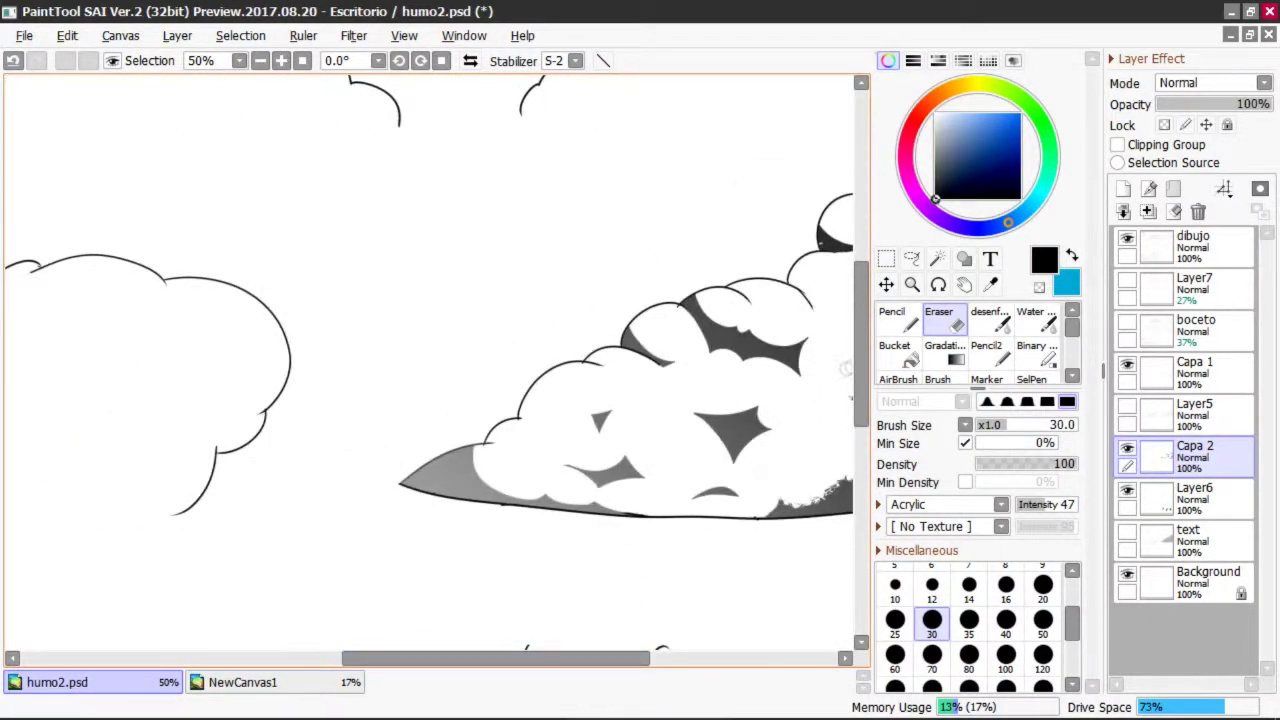
pyautogui.moveTo(866, 371); pyautogui.dragTo(866, 437)
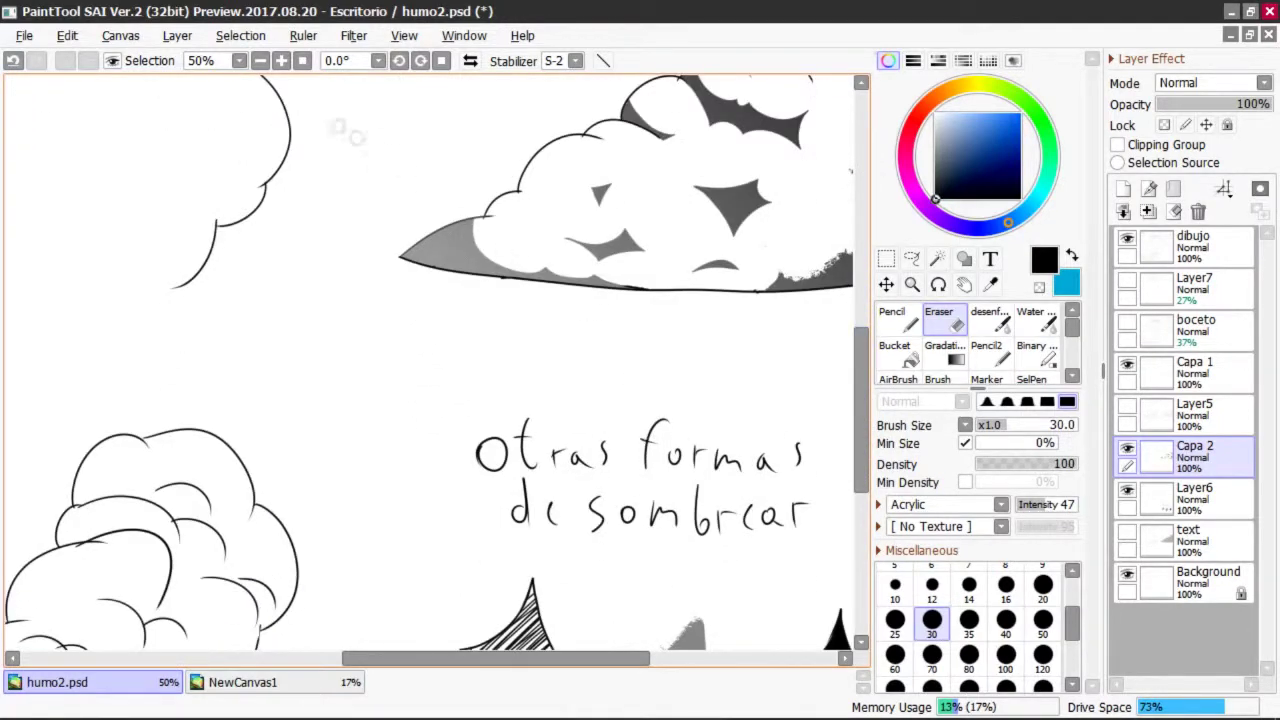
pyautogui.click(303, 61)
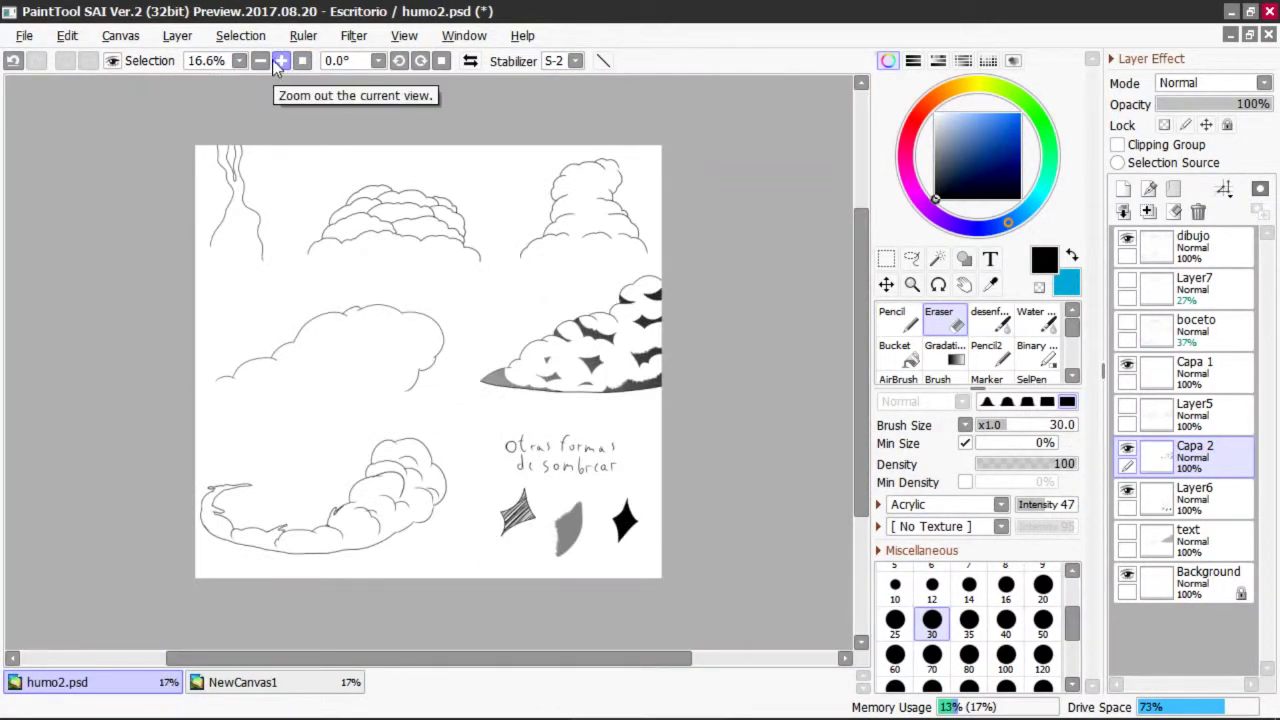
pyautogui.click(281, 65)
pyautogui.click(281, 65)
pyautogui.moveTo(863, 344)
pyautogui.mouseDown()
pyautogui.moveTo(863, 372)
pyautogui.moveTo(858, 287)
pyautogui.moveTo(860, 385)
pyautogui.mouseUp()
pyautogui.scroll(-1, 863, 372)
pyautogui.moveTo(594, 659); pyautogui.dragTo(537, 659)
pyautogui.scroll(1, 738, 309)
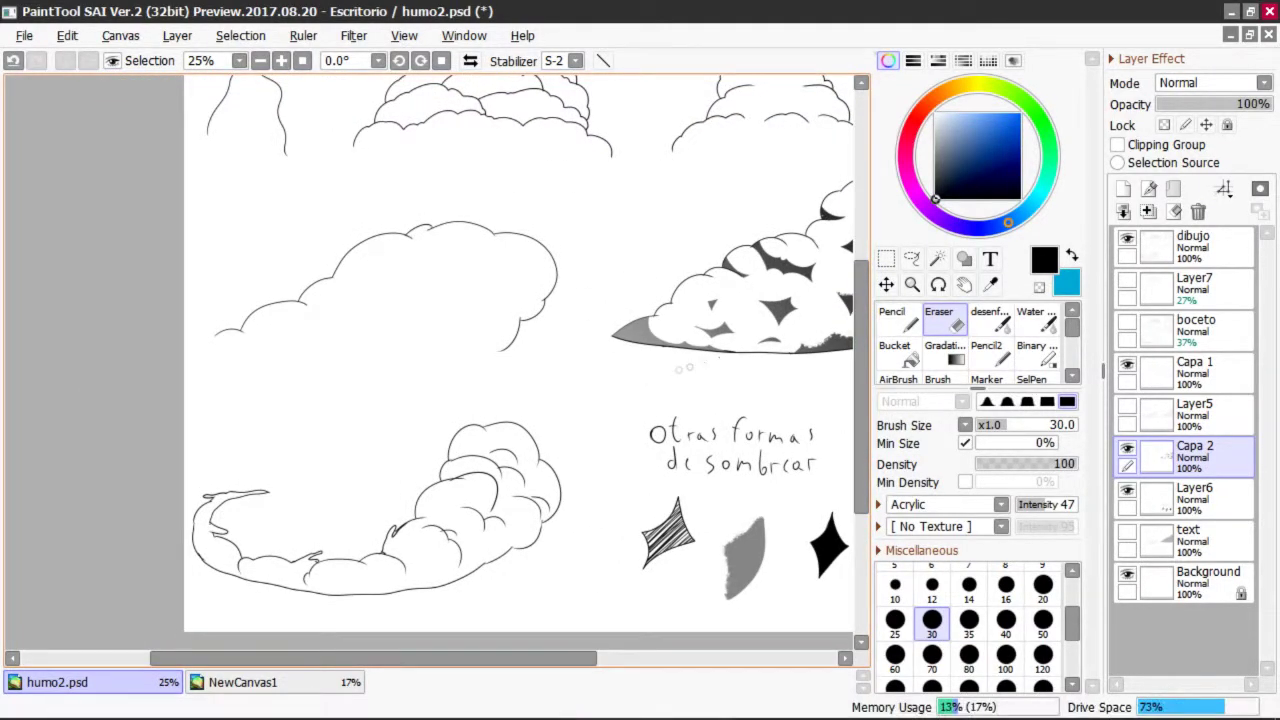
# - Compare the smoke column's lobed outline with its rough guide by temporarily showing the boceto sketch layer
pyautogui.scroll(2, 738, 309)
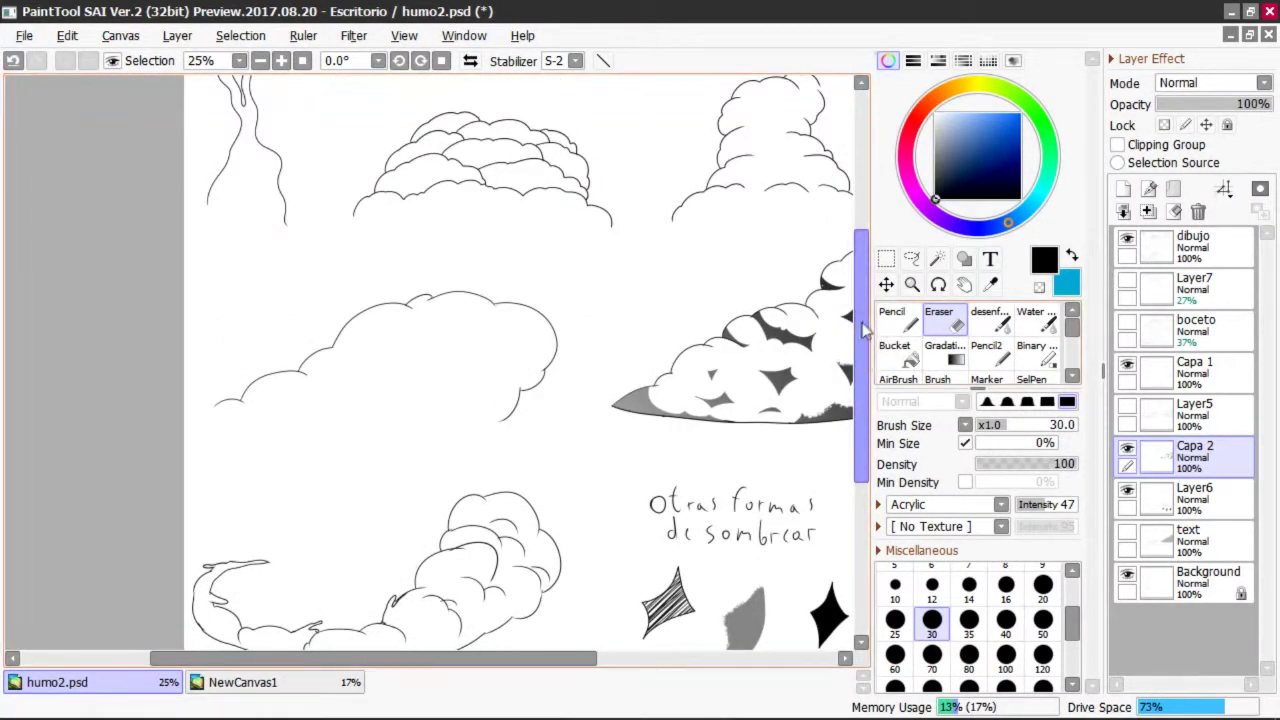
pyautogui.moveTo(860, 323); pyautogui.dragTo(860, 268)
pyautogui.moveTo(558, 659); pyautogui.dragTo(610, 659)
pyautogui.scroll(1, 699, 432)
pyautogui.scroll(1, 726, 325)
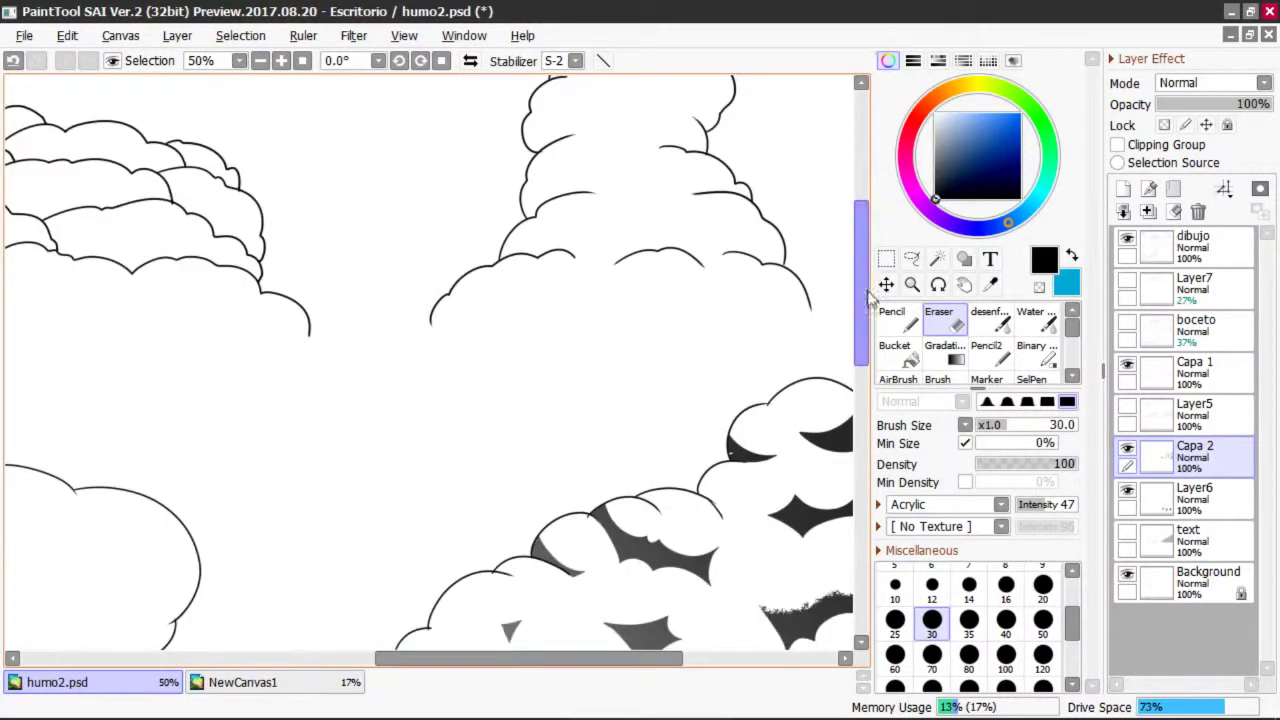
pyautogui.moveTo(865, 292); pyautogui.dragTo(865, 258)
pyautogui.click(1129, 325)
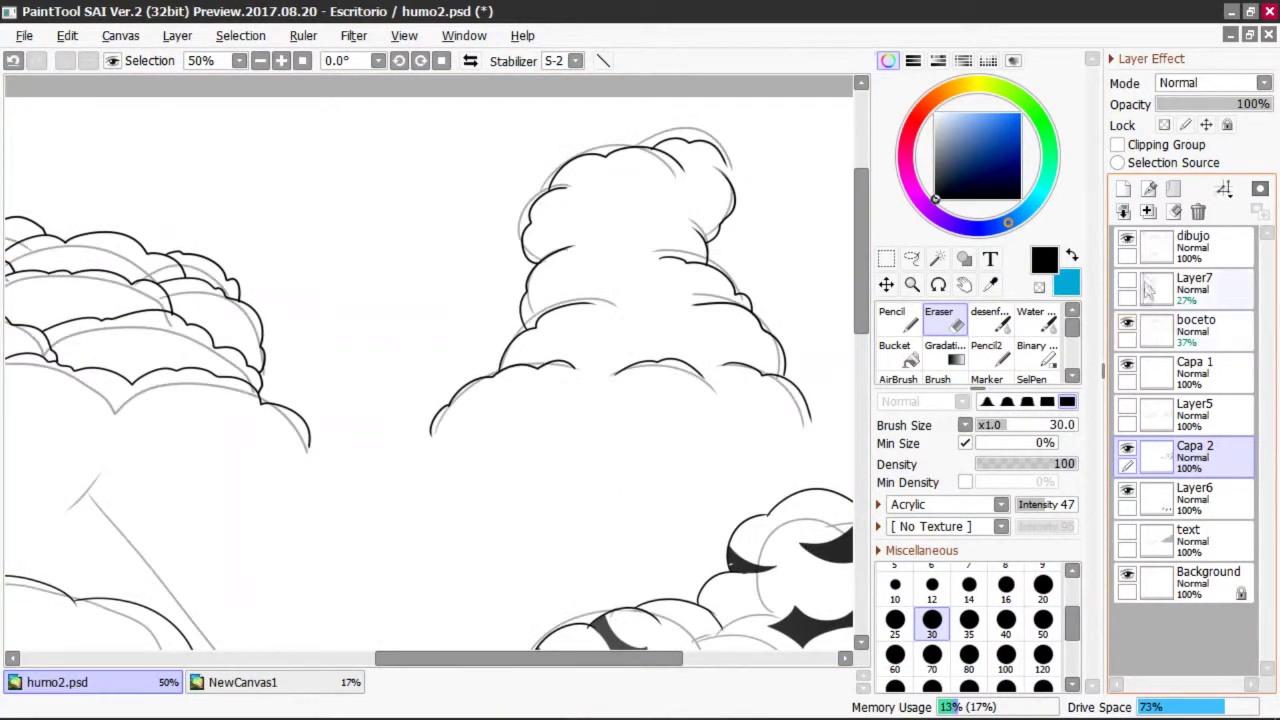
pyautogui.click(1128, 240)
pyautogui.click(1128, 240)
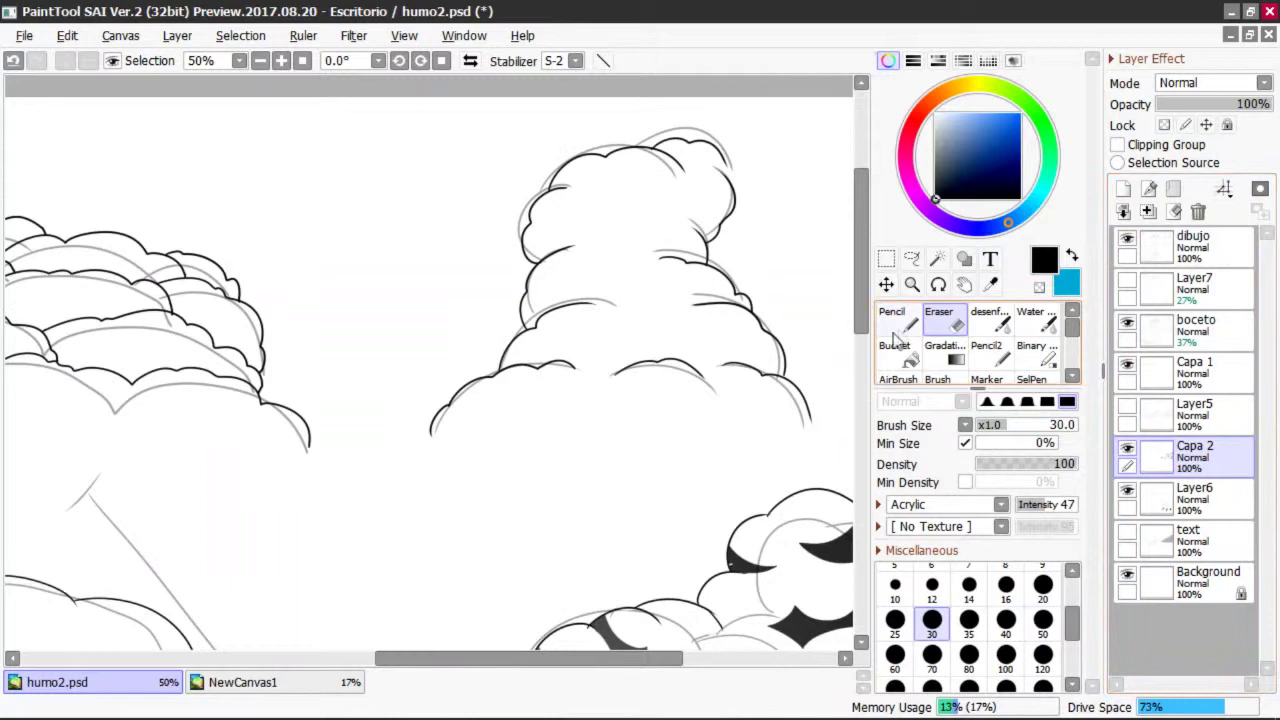
pyautogui.click(1128, 323)
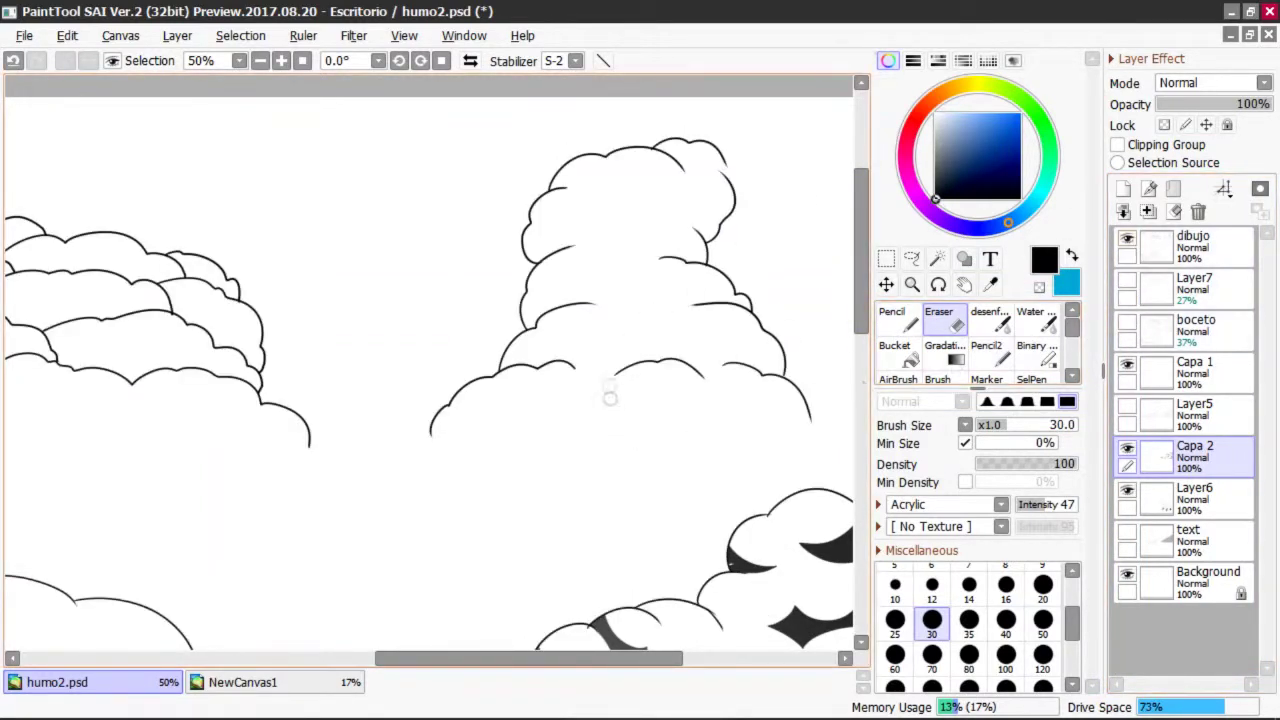
# - Review the finished smoke drawings together, from the trails and columns to the plumes and shading examples
pyautogui.press('n')
pyautogui.press('-')
pyautogui.moveTo(863, 271); pyautogui.dragTo(863, 353)
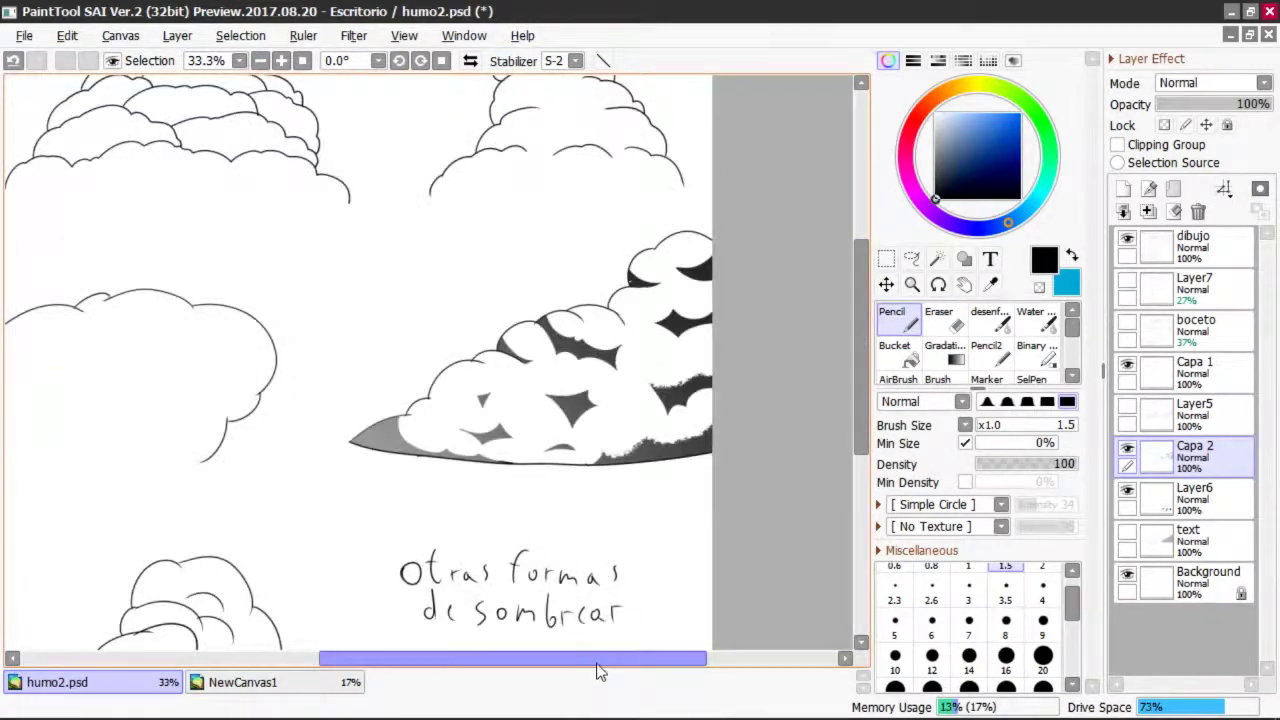
pyautogui.moveTo(597, 661); pyautogui.dragTo(472, 661)
pyautogui.moveTo(863, 330); pyautogui.dragTo(861, 413)
pyautogui.press('-')
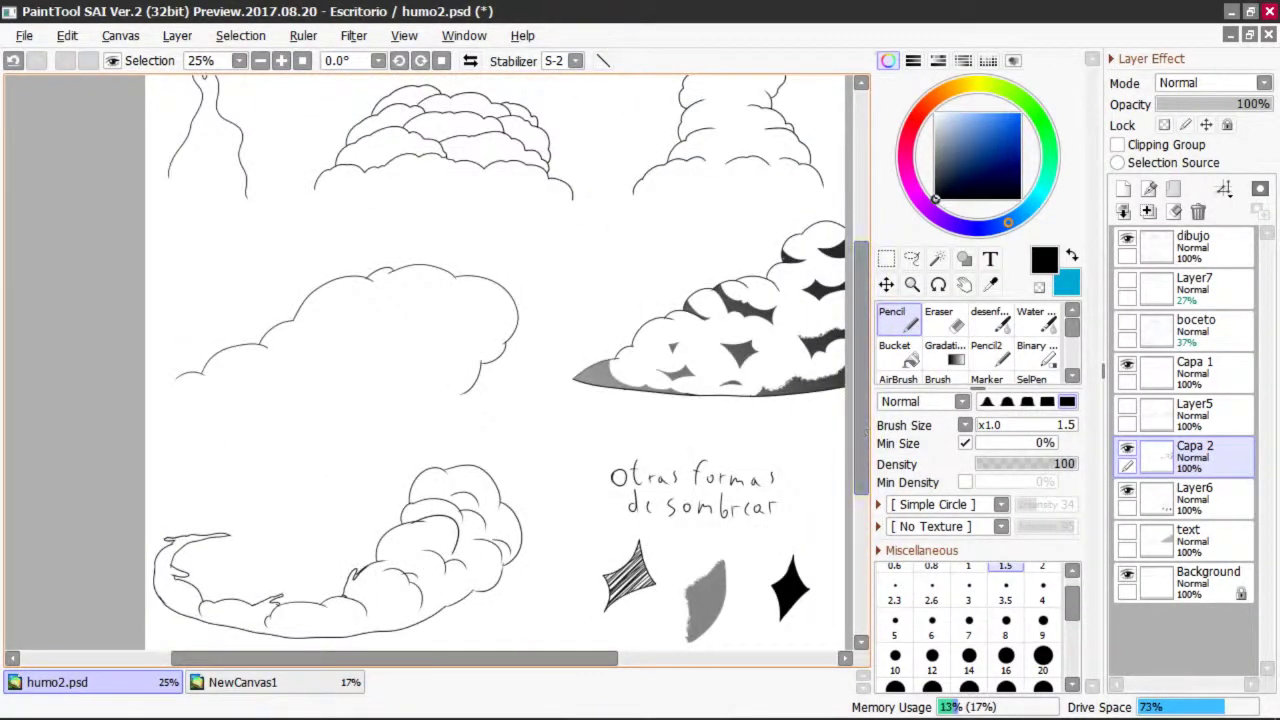
pyautogui.moveTo(594, 660); pyautogui.dragTo(618, 660)
pyautogui.moveTo(858, 410)
pyautogui.mouseDown()
pyautogui.moveTo(858, 385)
pyautogui.moveTo(858, 407)
pyautogui.mouseUp()
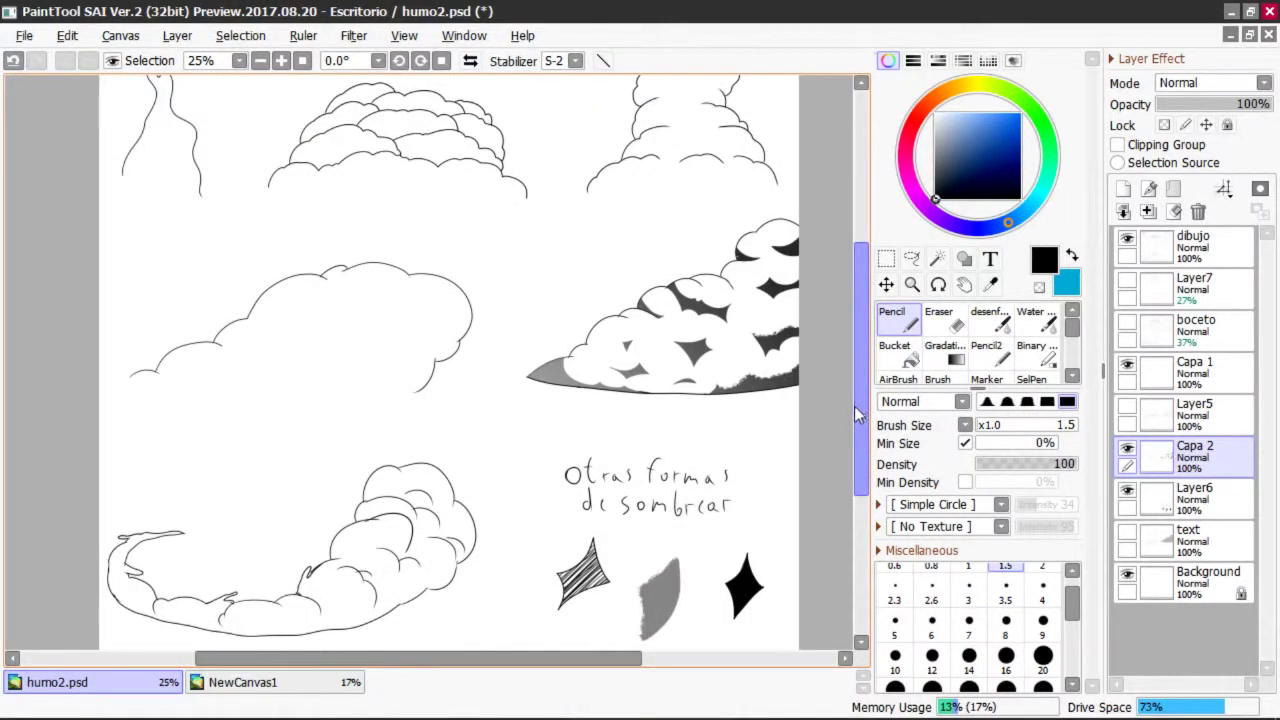